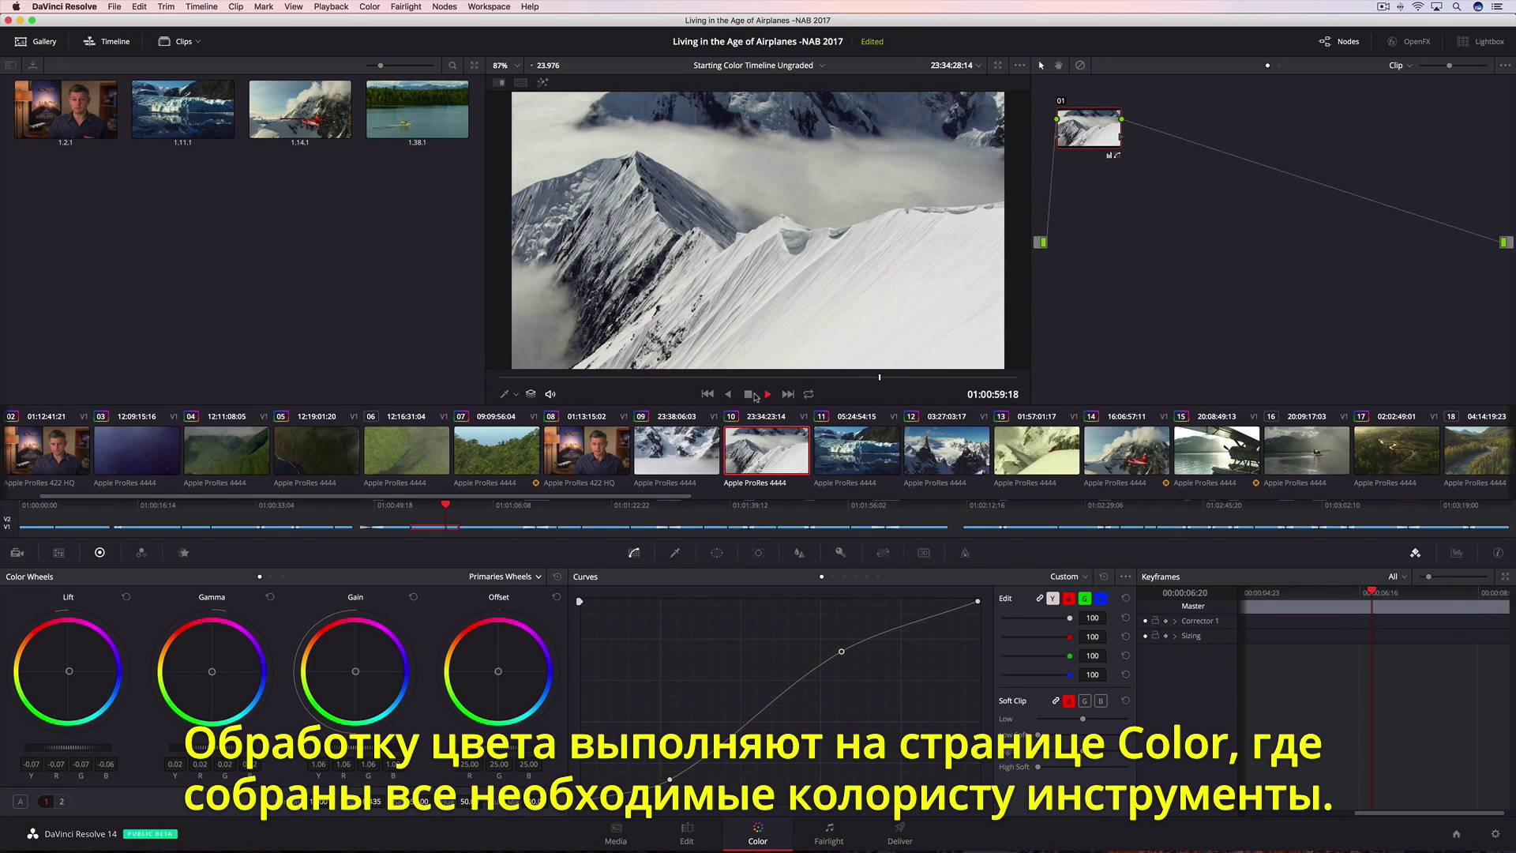
Stop playback and step through clips 11 and 12 to show the dark mountain shot
left_click(749, 394)
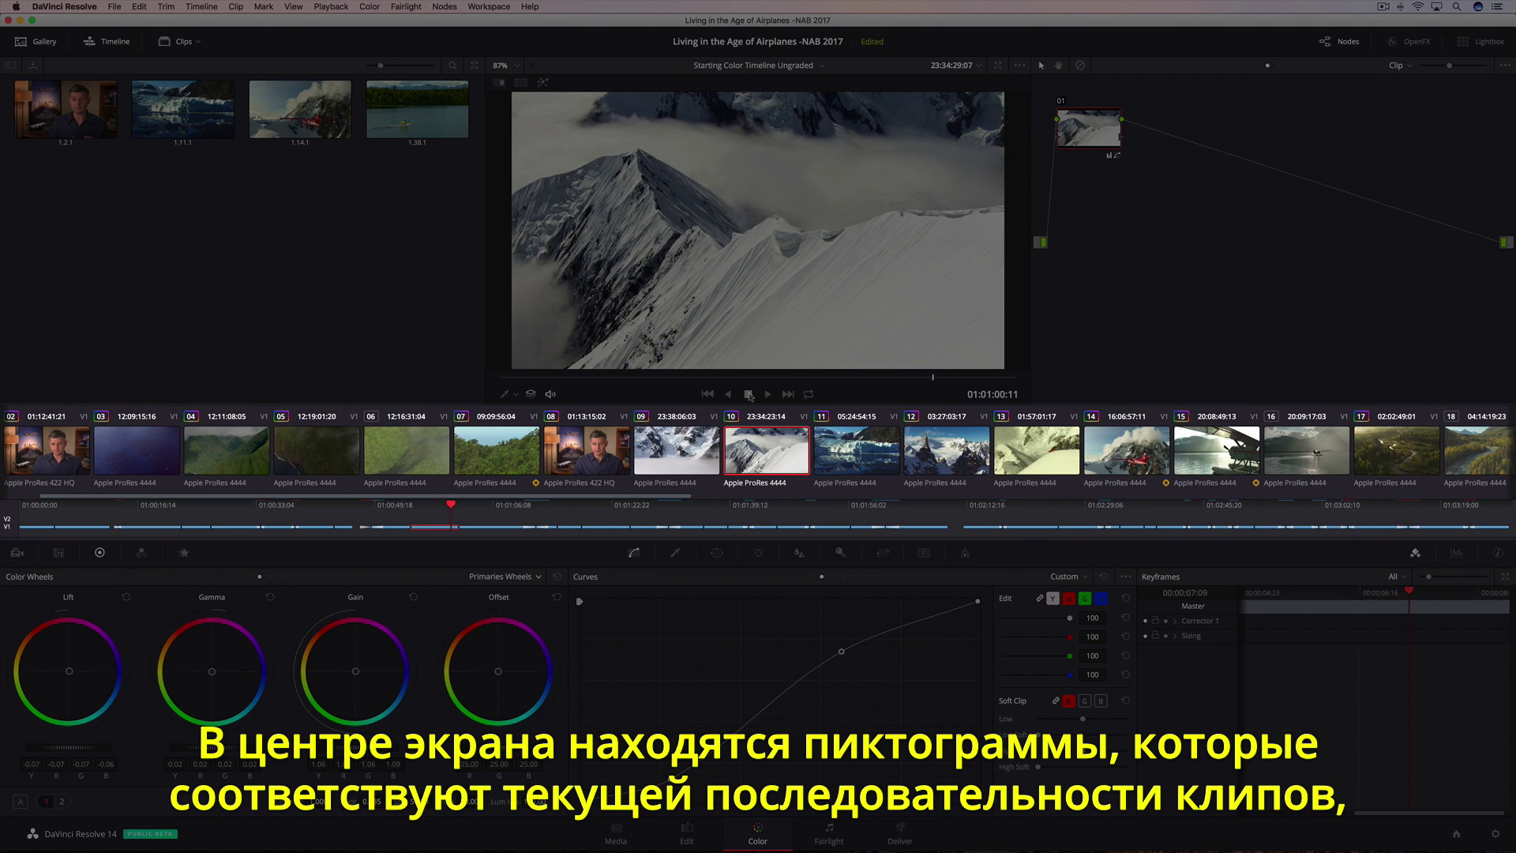
left_click(837, 444)
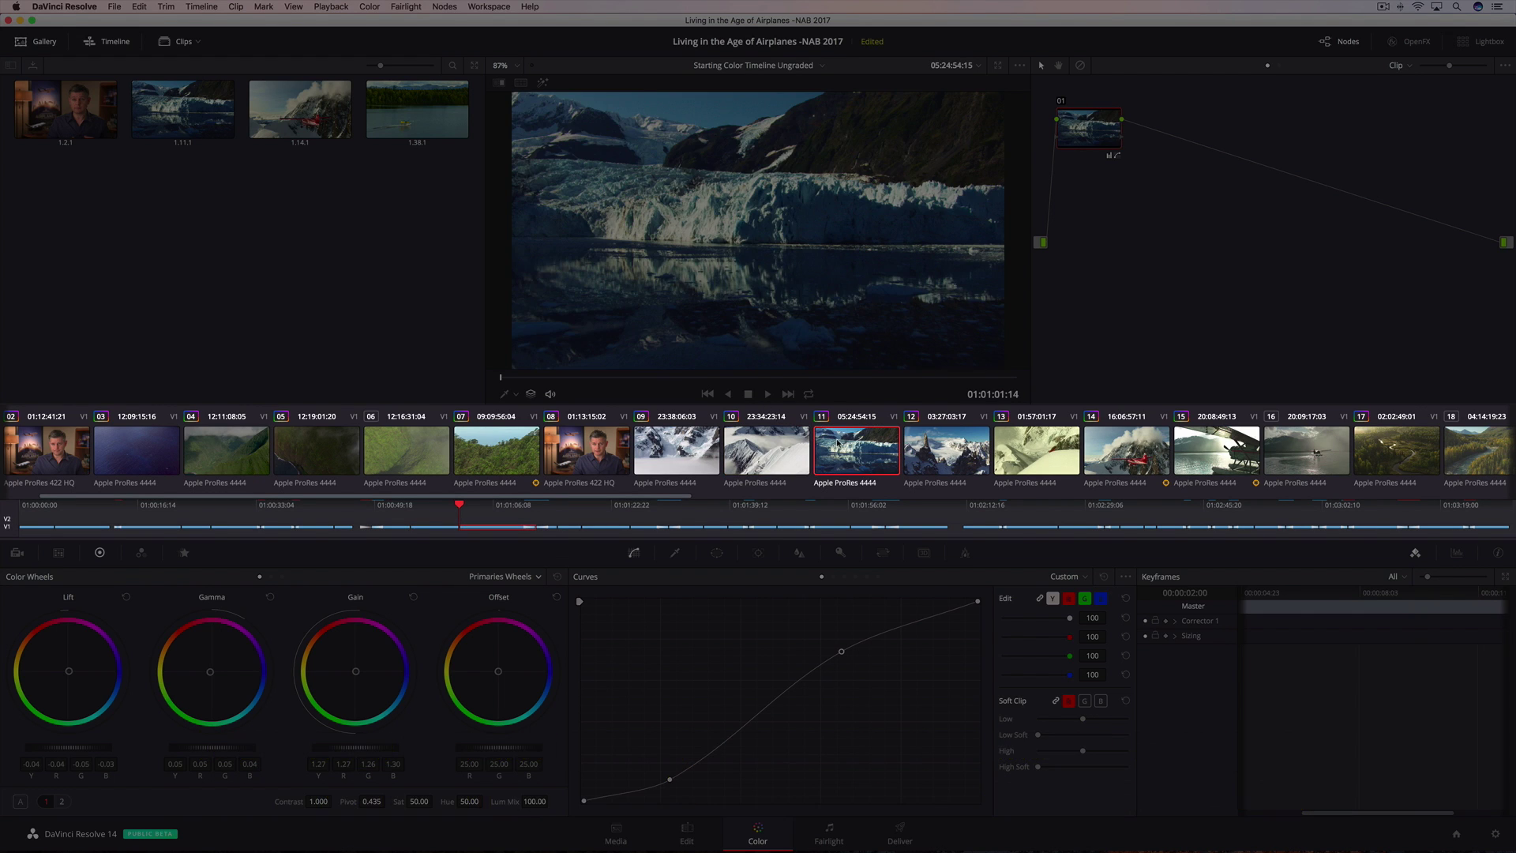
left_click(932, 452)
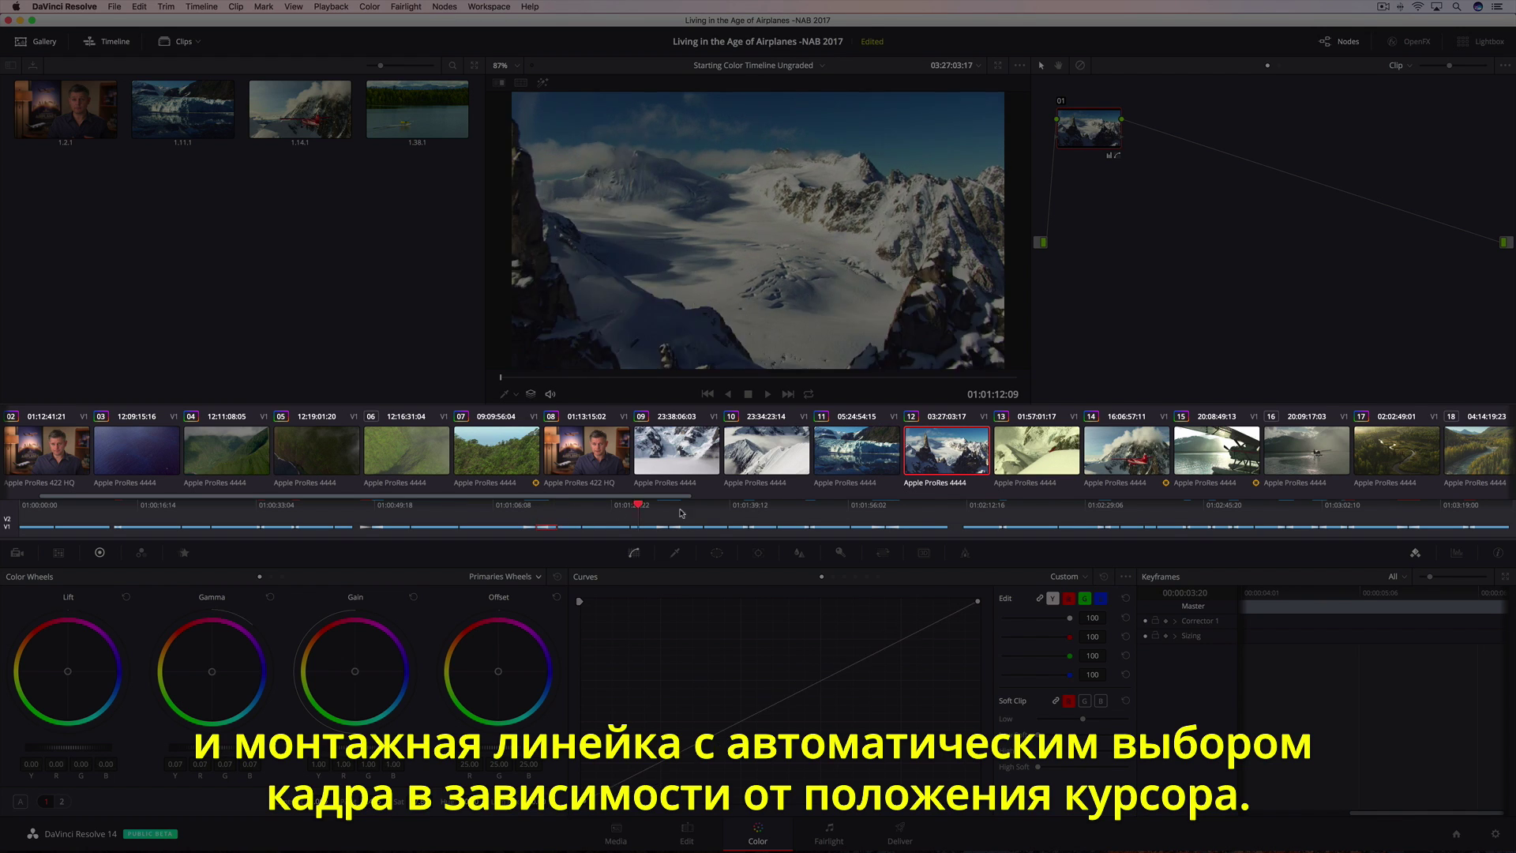
Jump to clip 31 at 01:02:45:22 and display the RGB Parade scope
left_click(1206, 522)
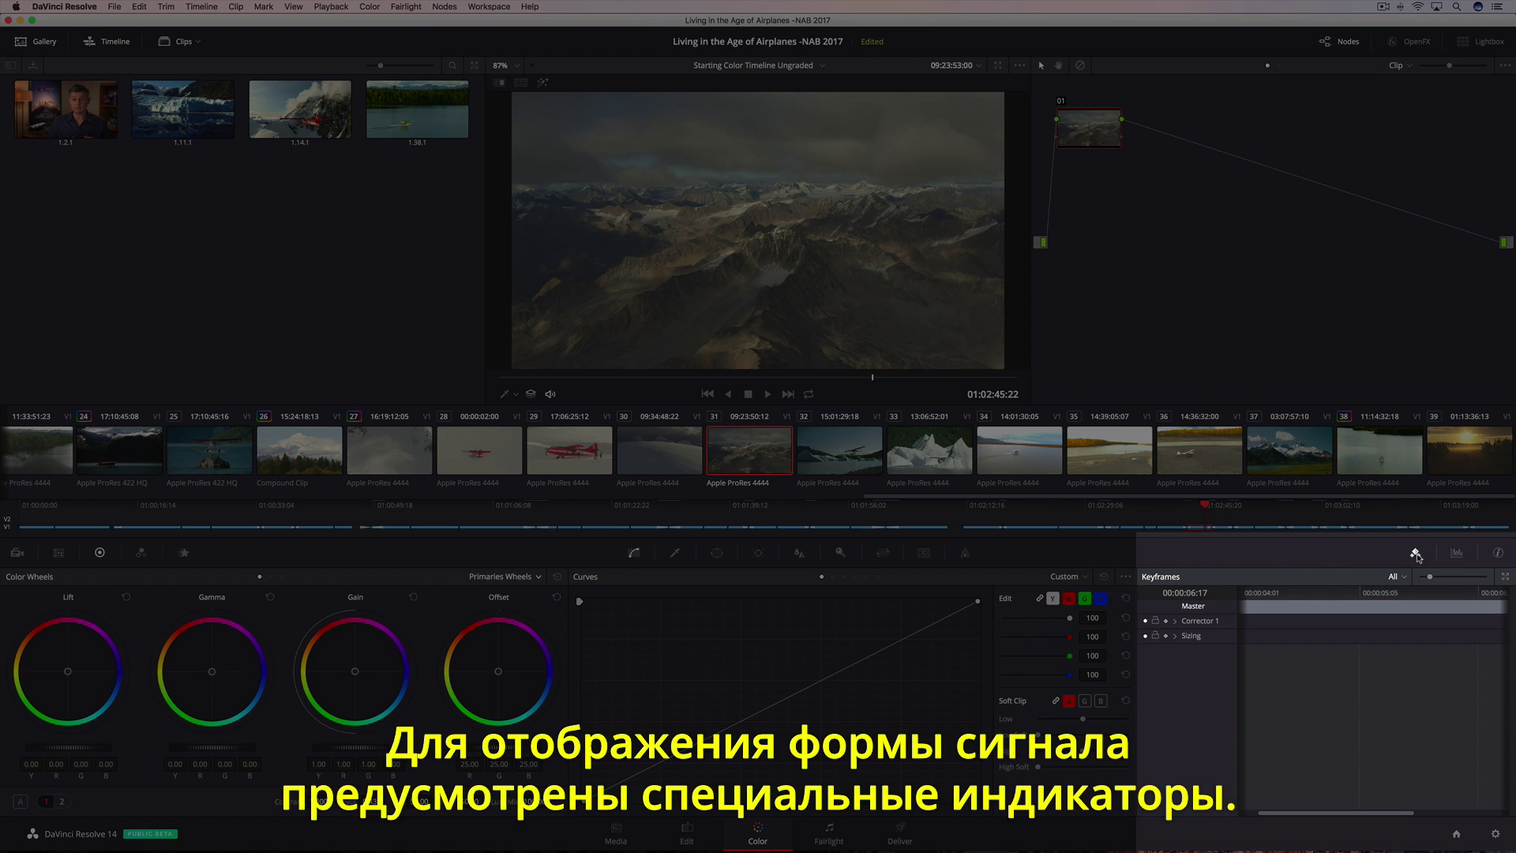
left_click(1457, 554)
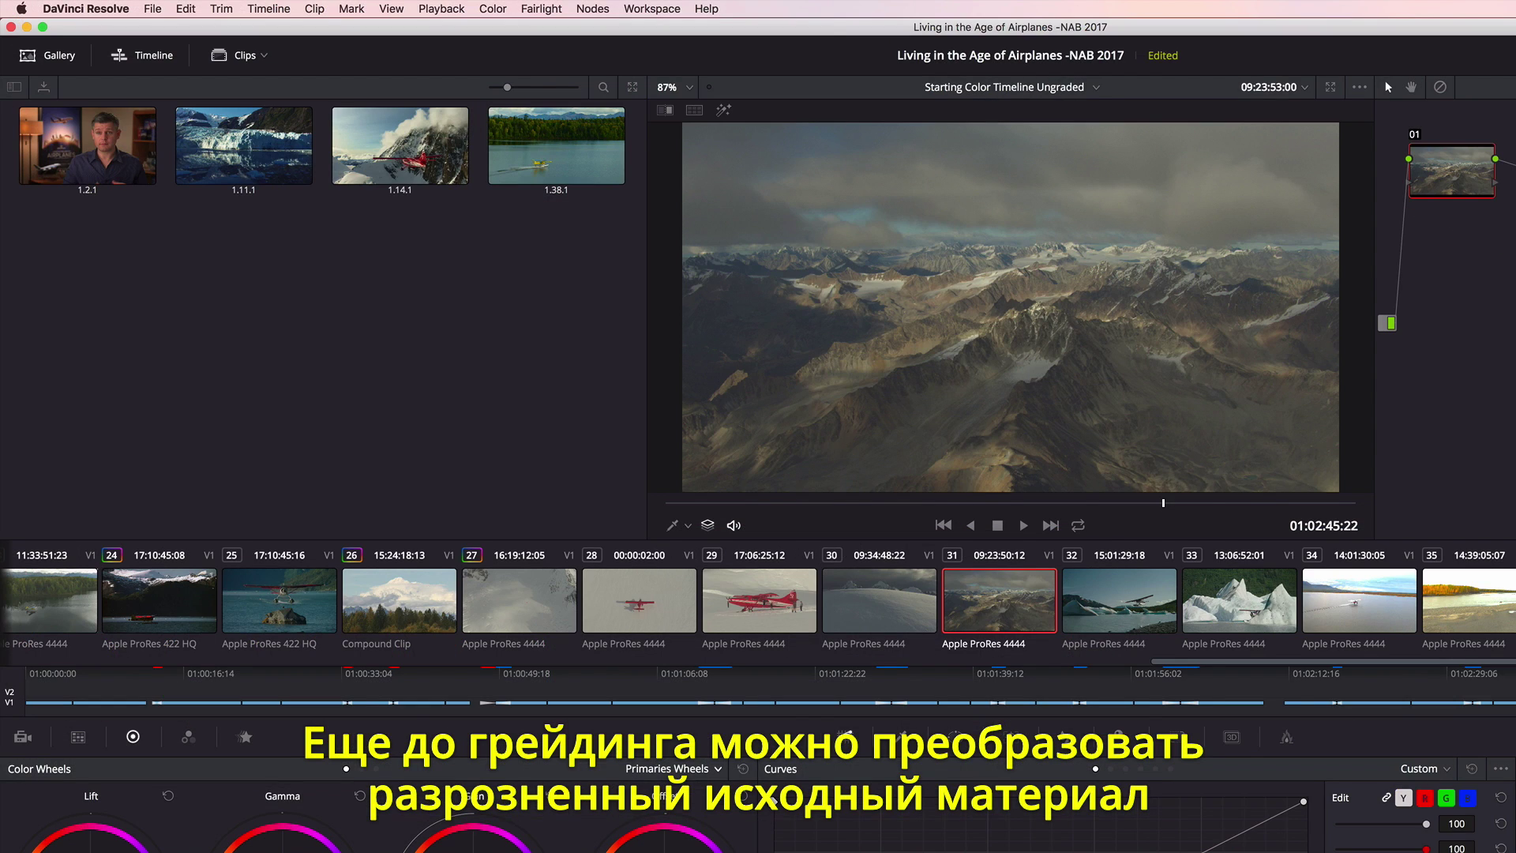
Set the project's color science to DaVinci YRGB Color Managed in Project Settings and save
left_click(154, 8)
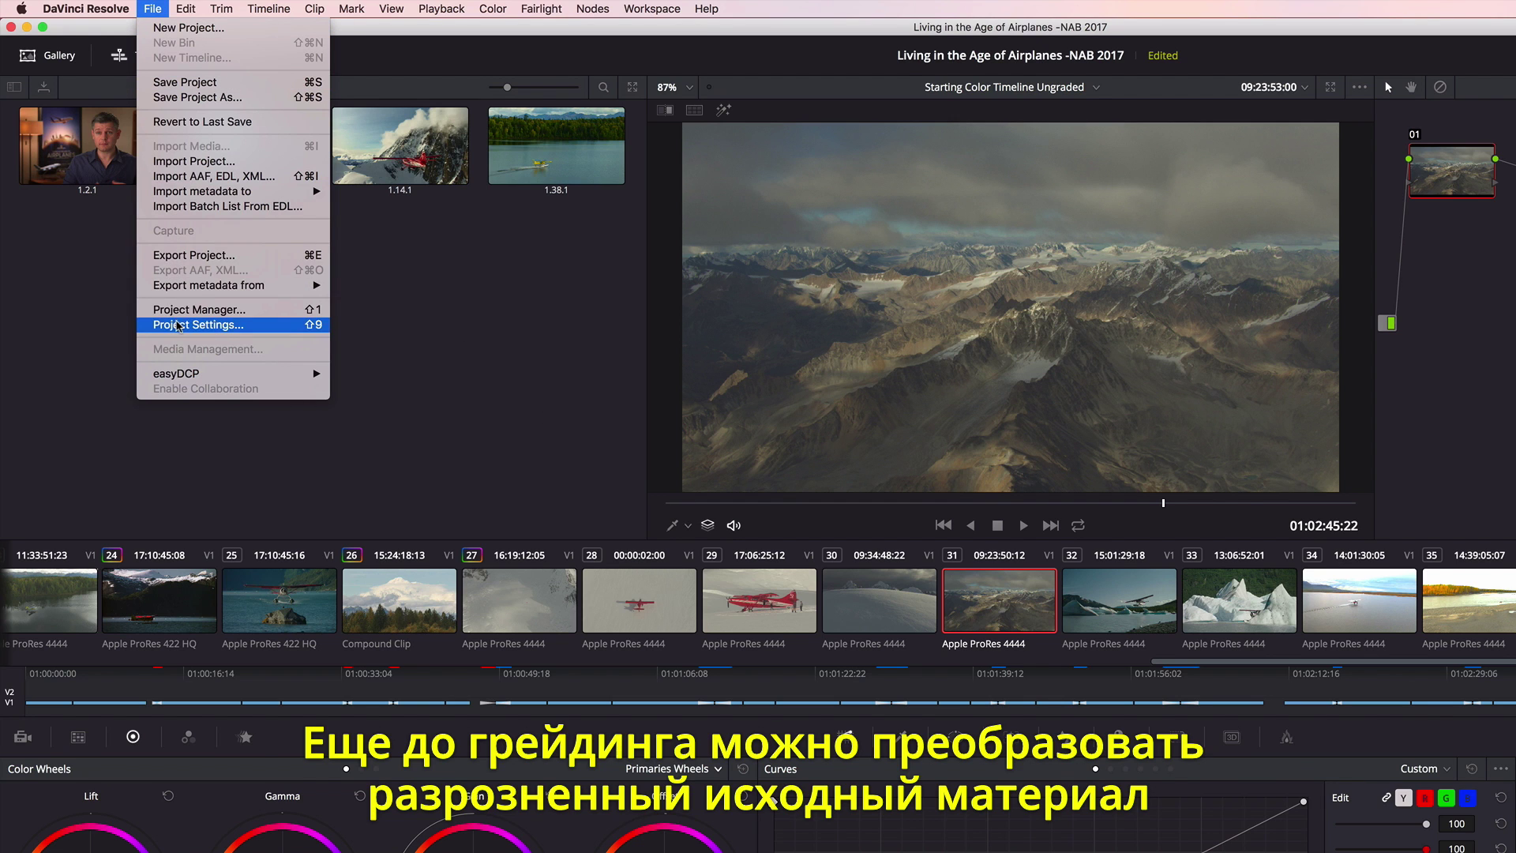
left_click(175, 324)
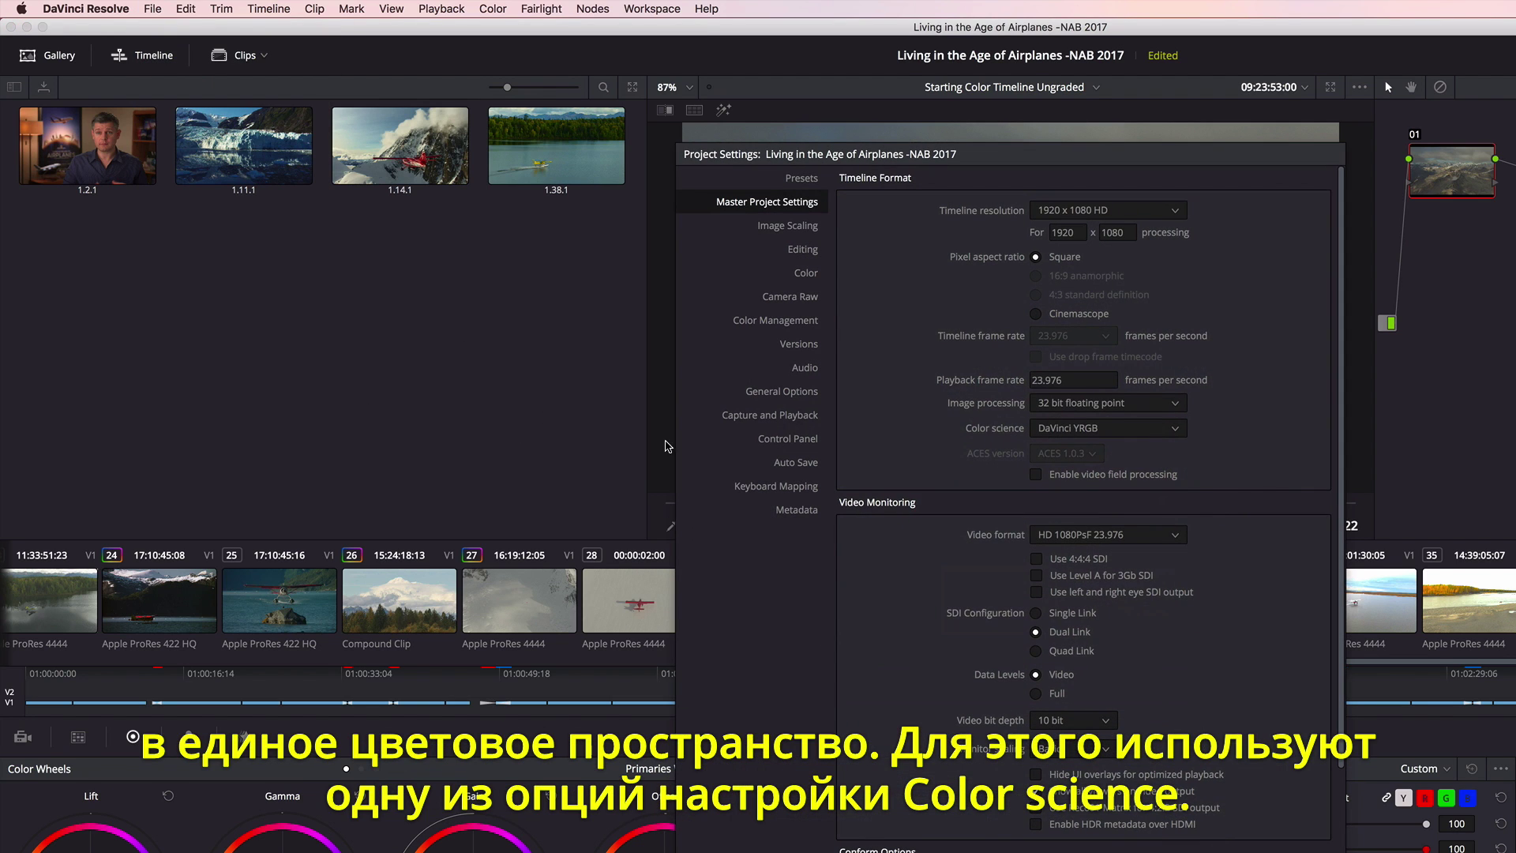
left_click(1065, 433)
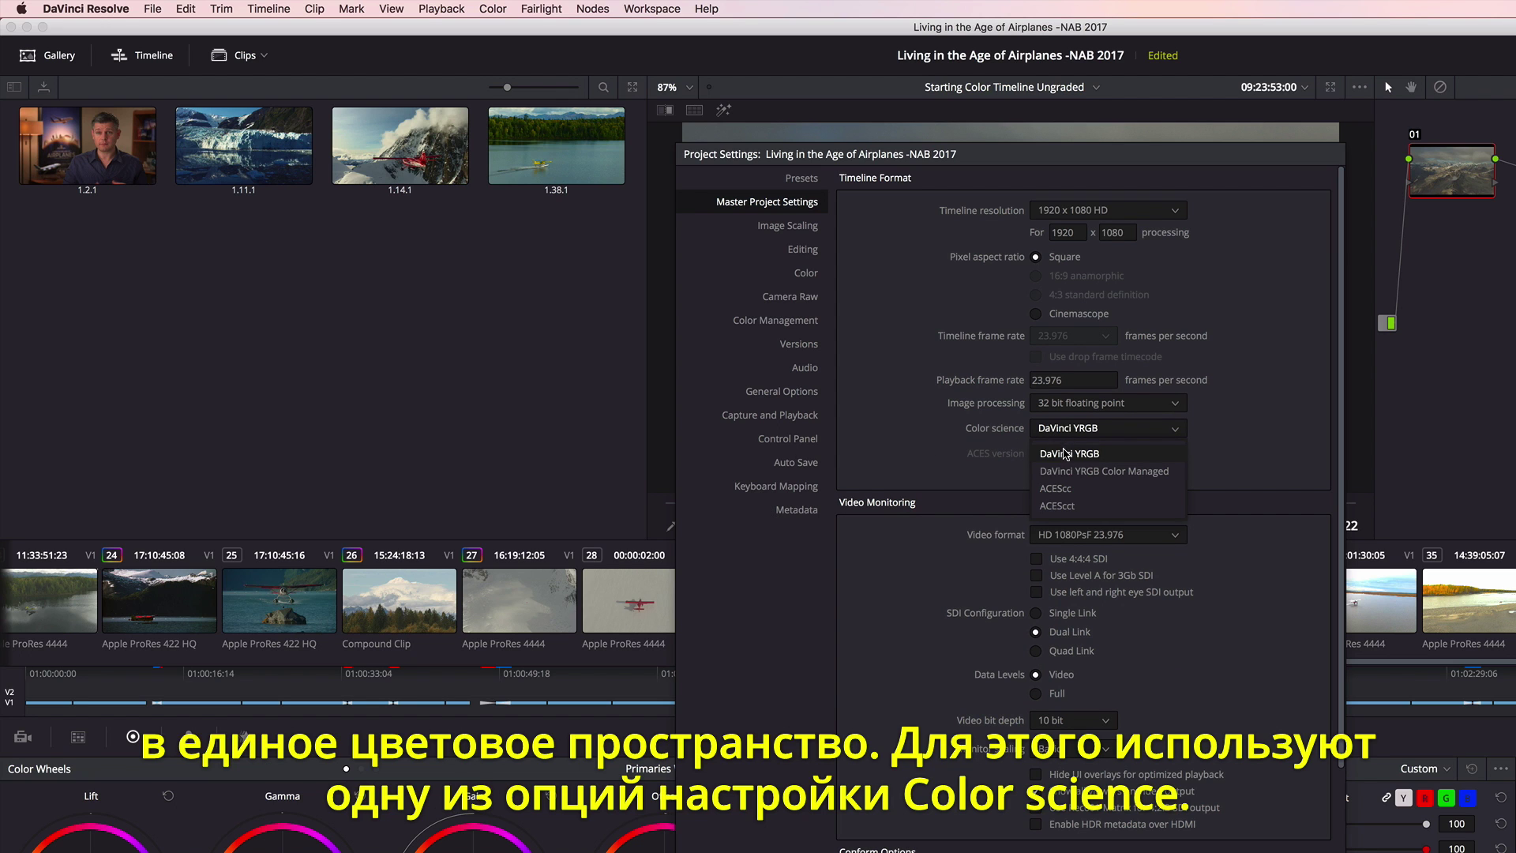
left_click(1066, 471)
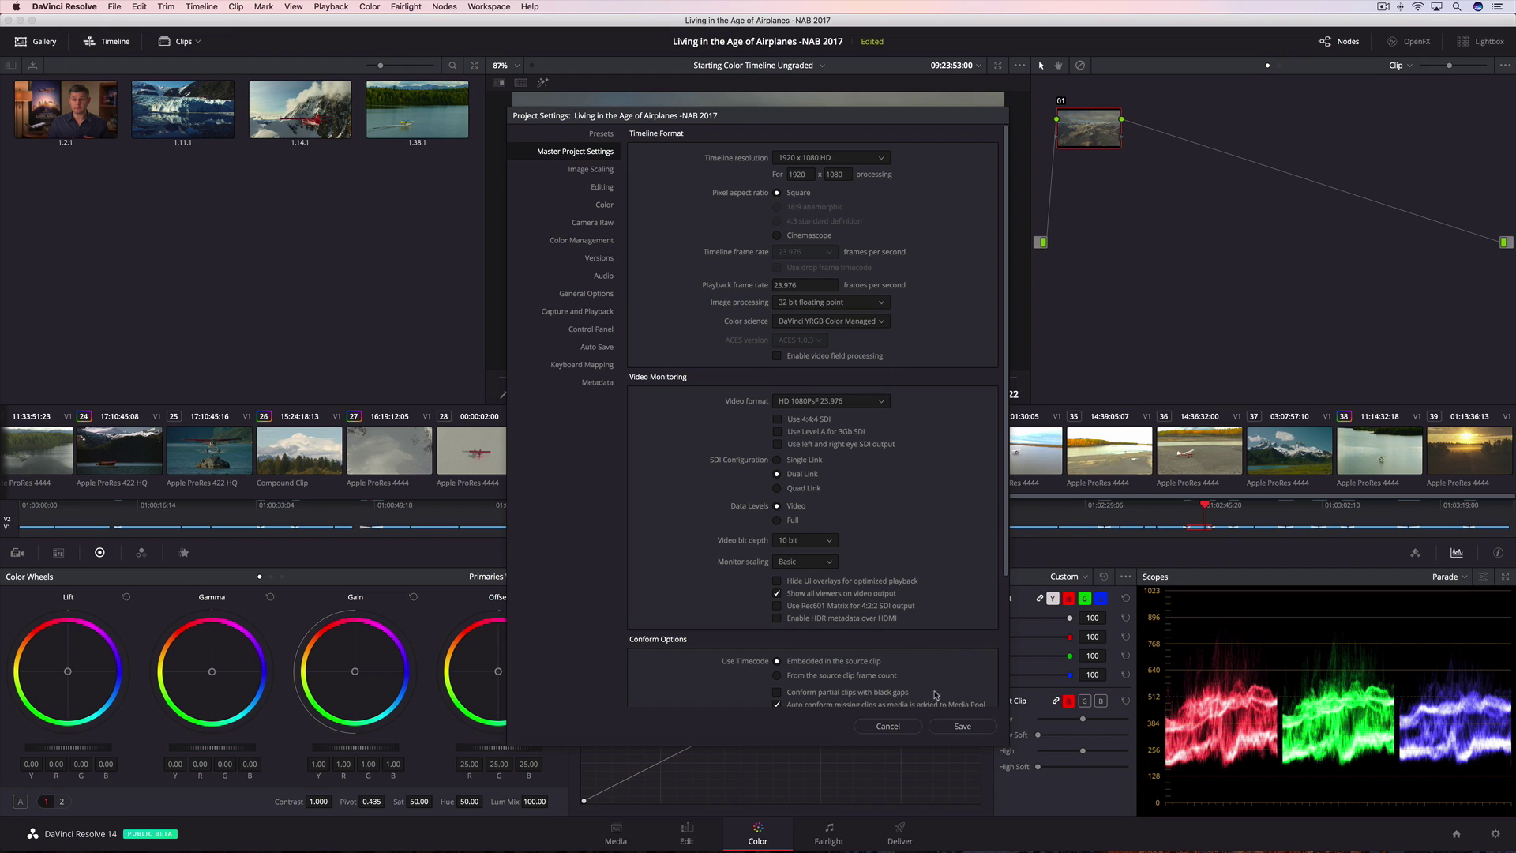
left_click(954, 726)
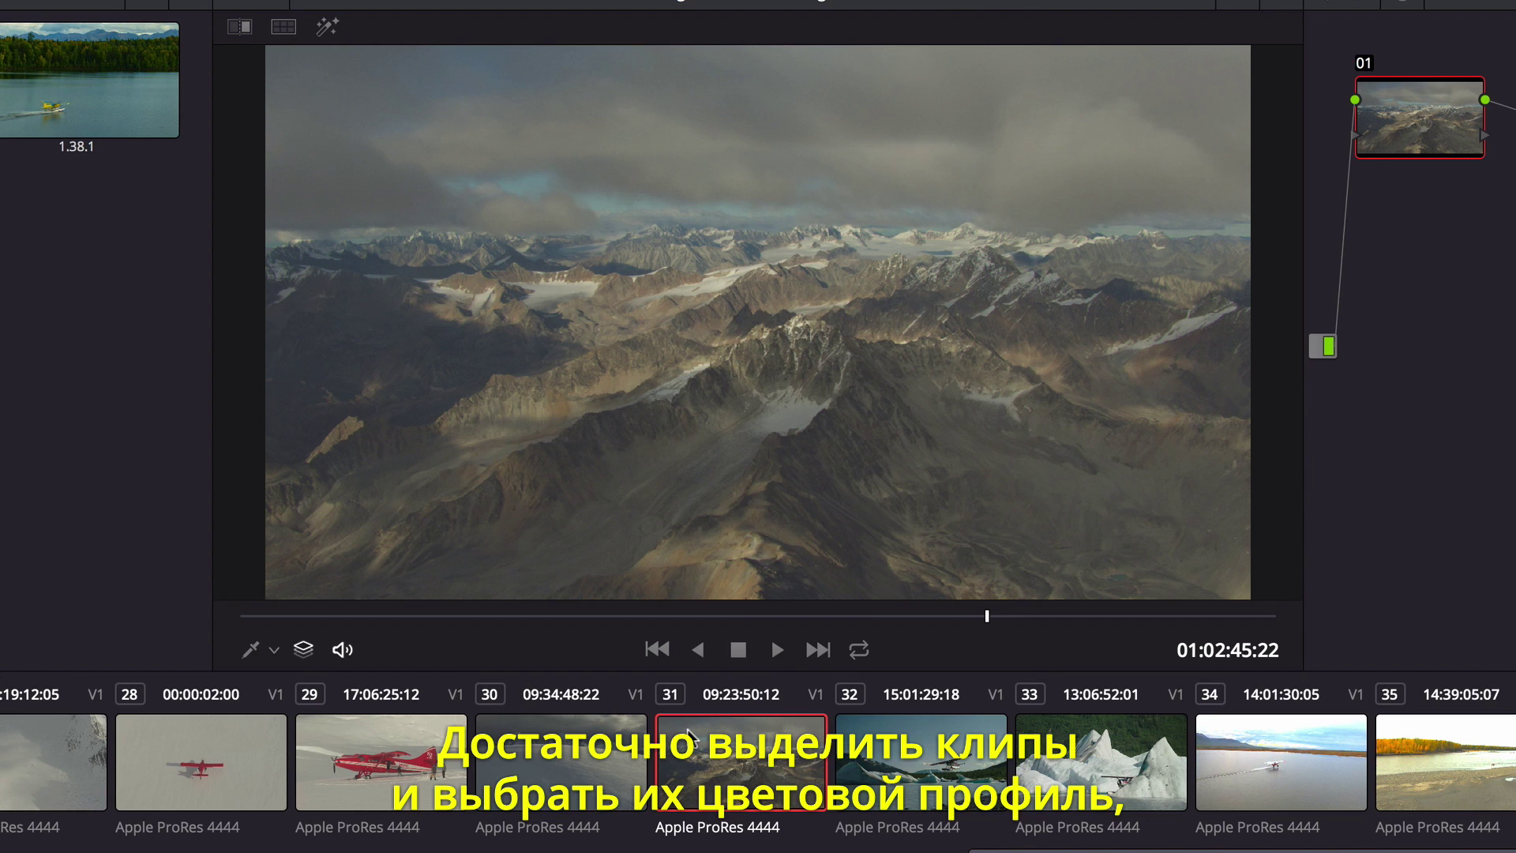
Set clip 31's input color space to Blackmagic Design 4.6K Film v3
right_click(725, 436)
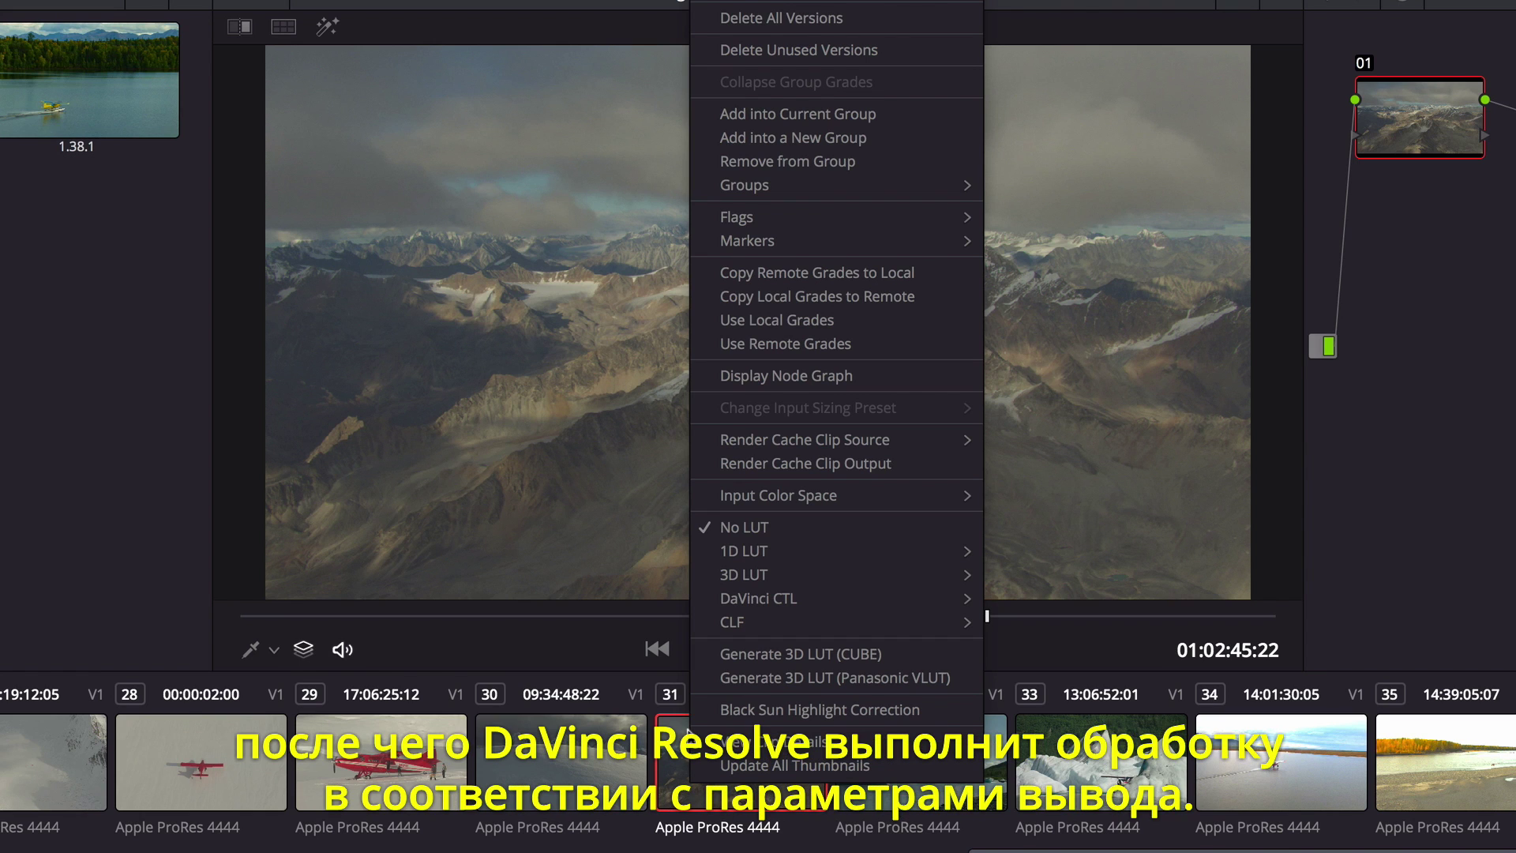
mouse_move(774, 500)
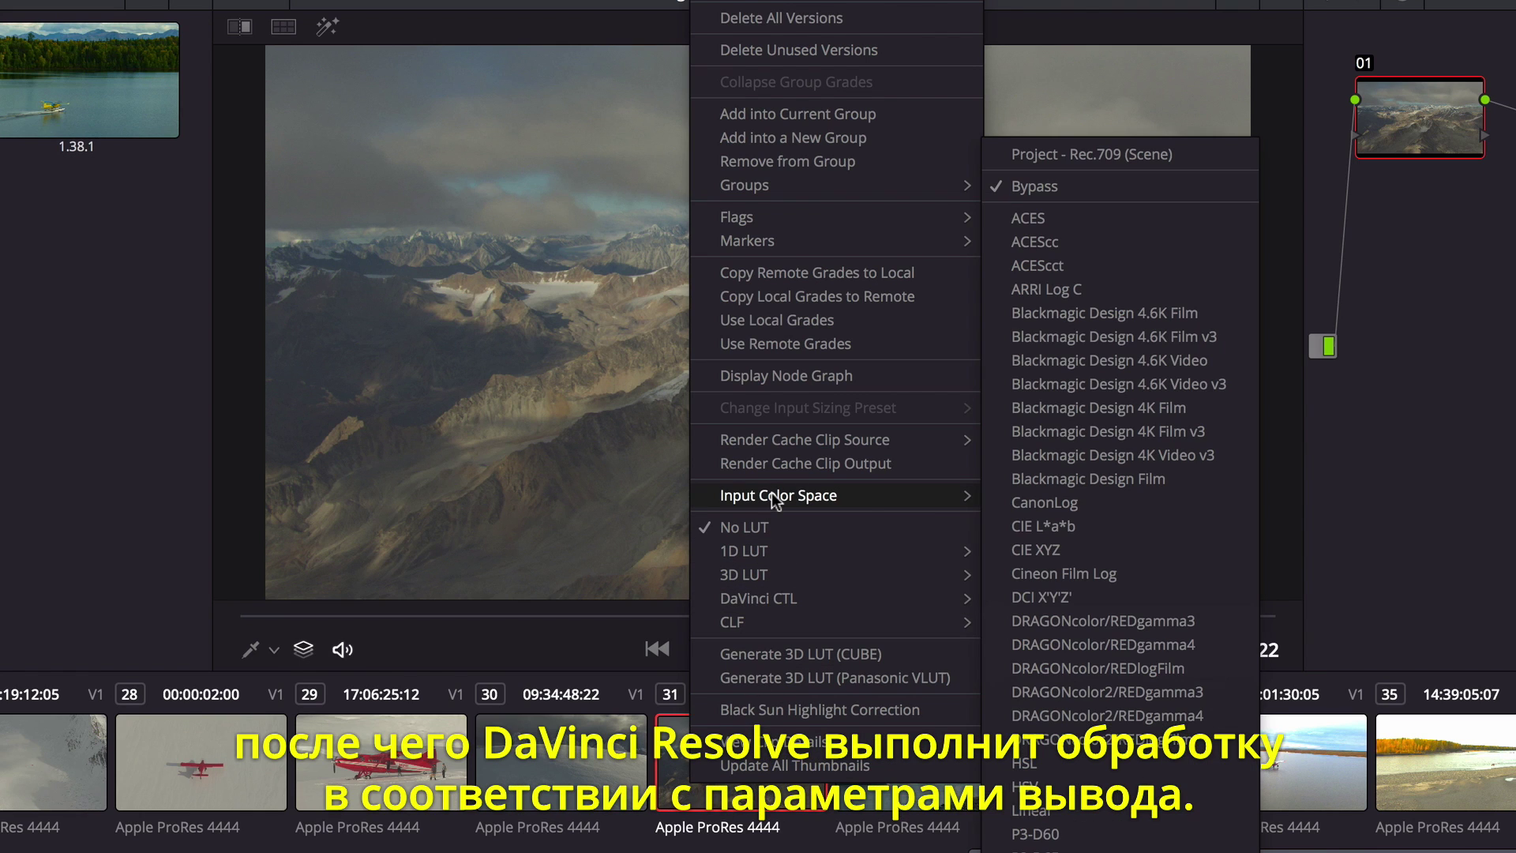
left_click(1161, 338)
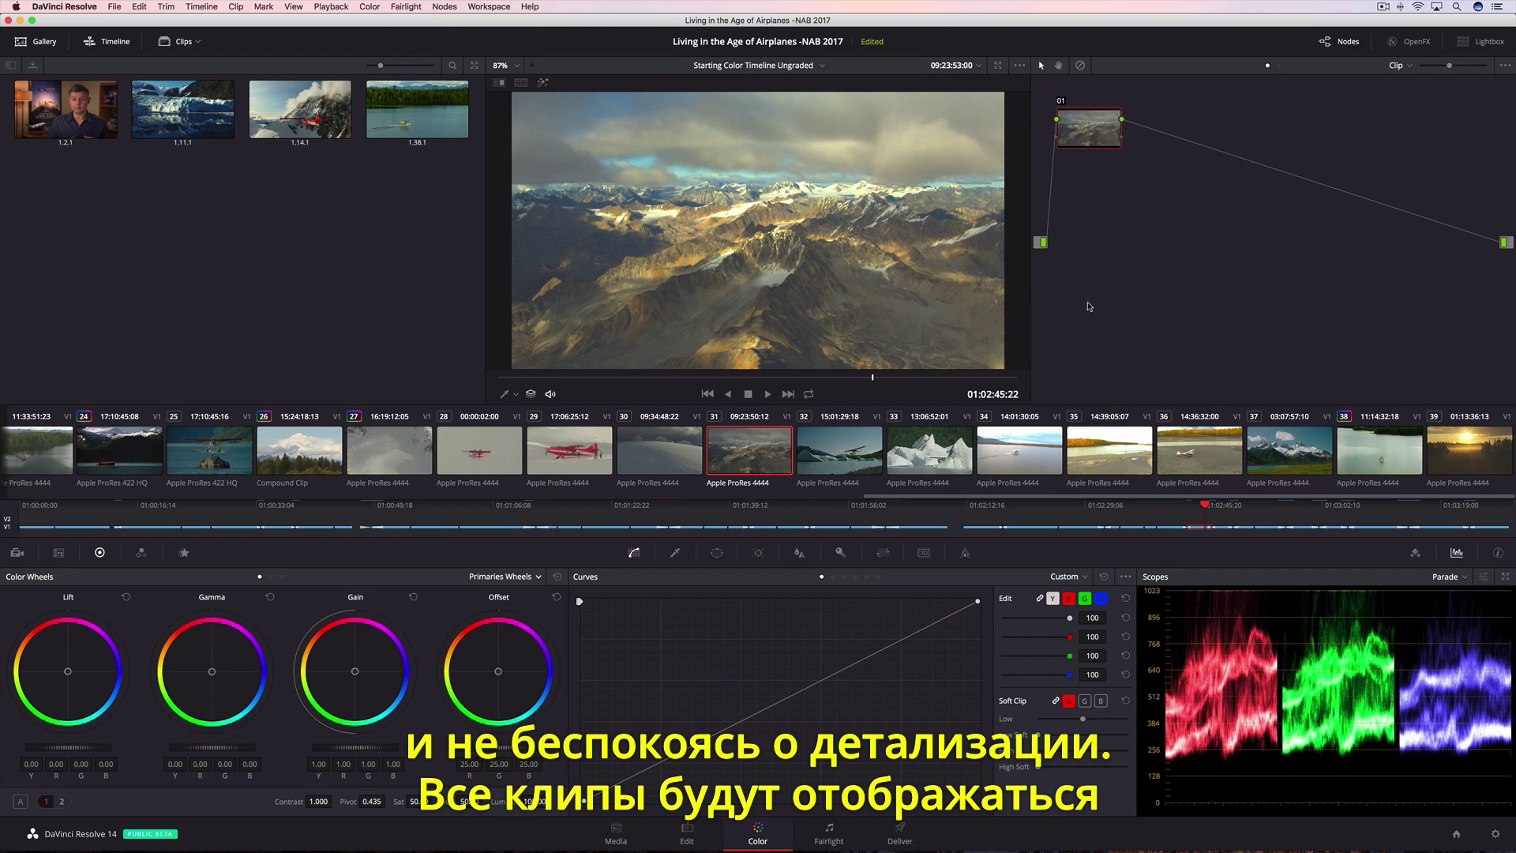
Play clip 38's seaplane lake shot briefly, then turn on split-screen comparison
left_click(1385, 452)
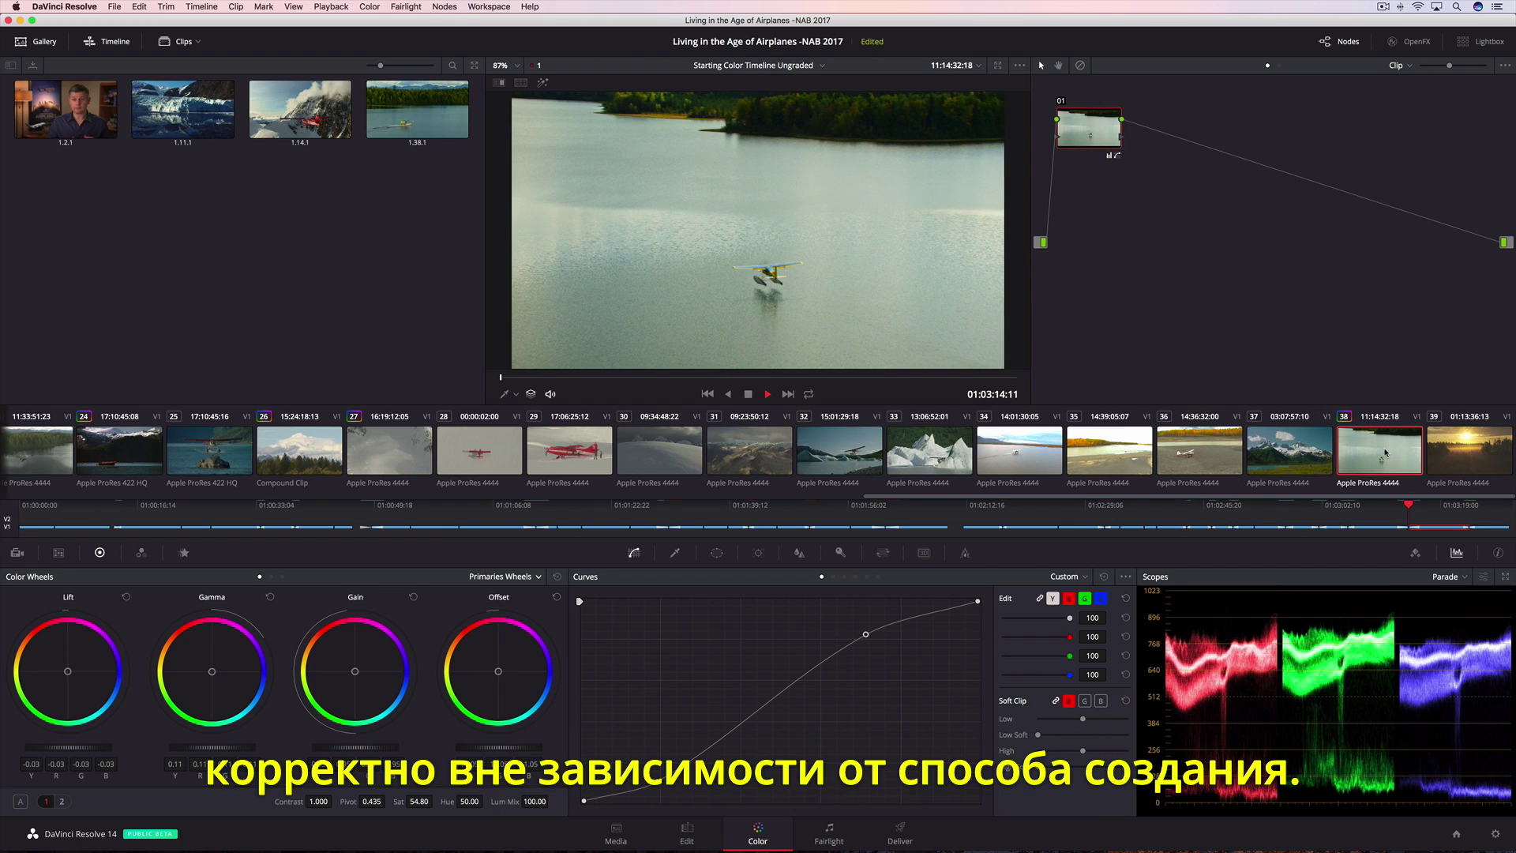
key("space")
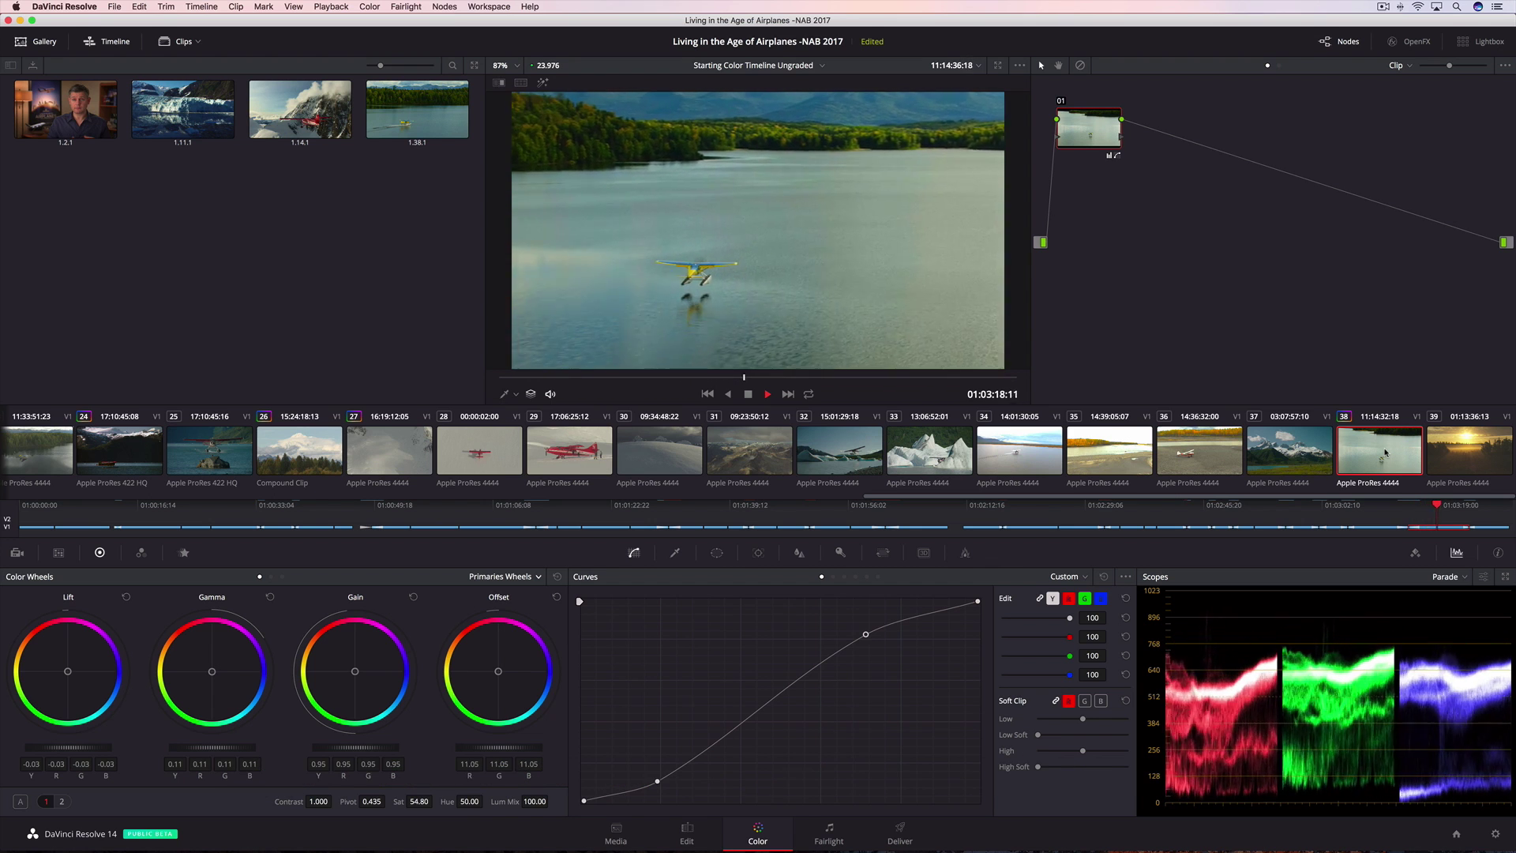
key("space")
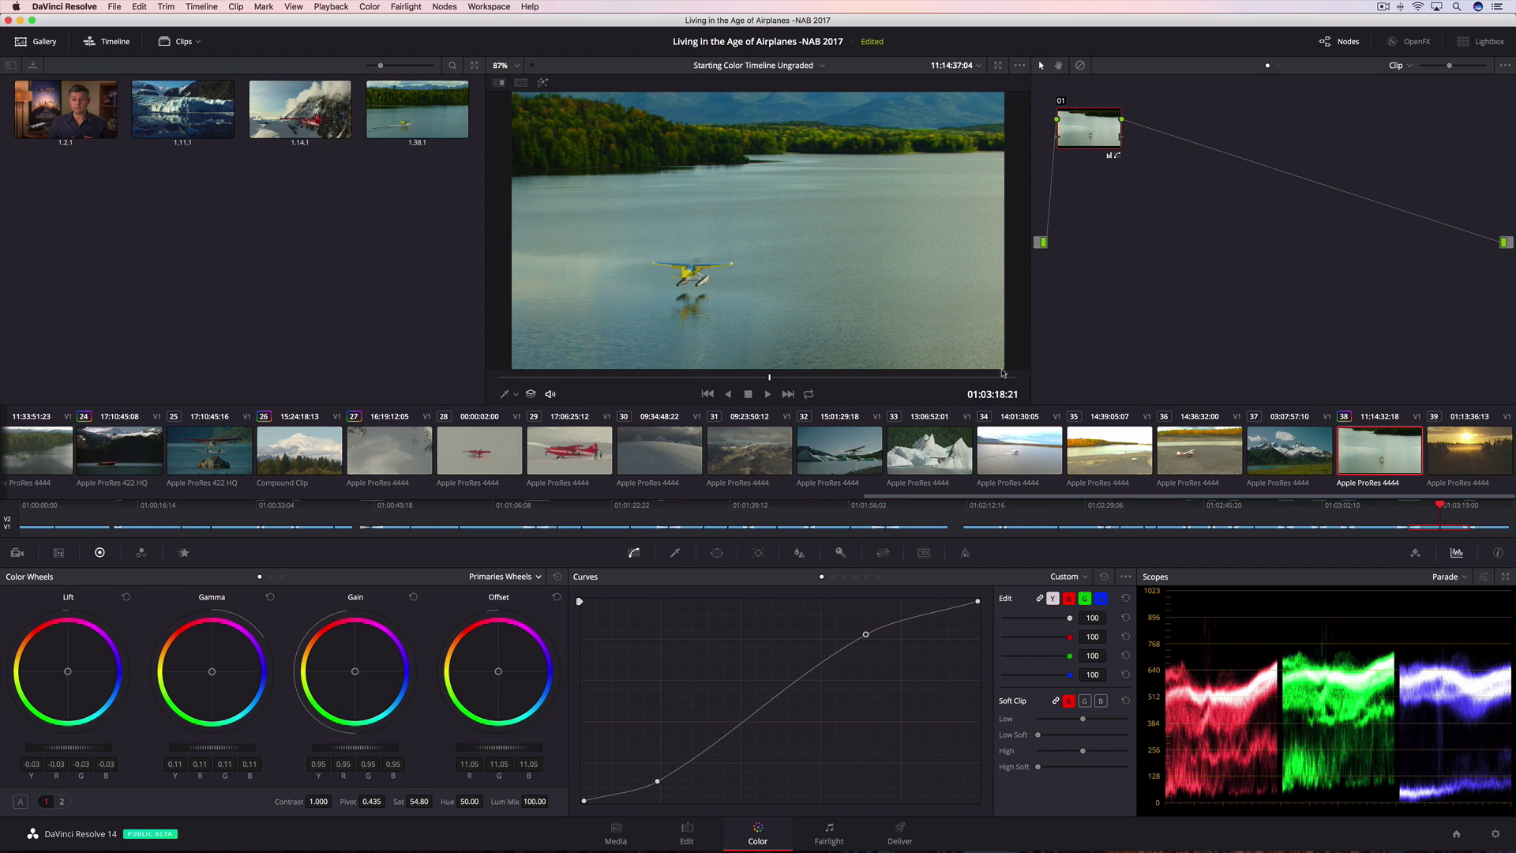
left_click(521, 84)
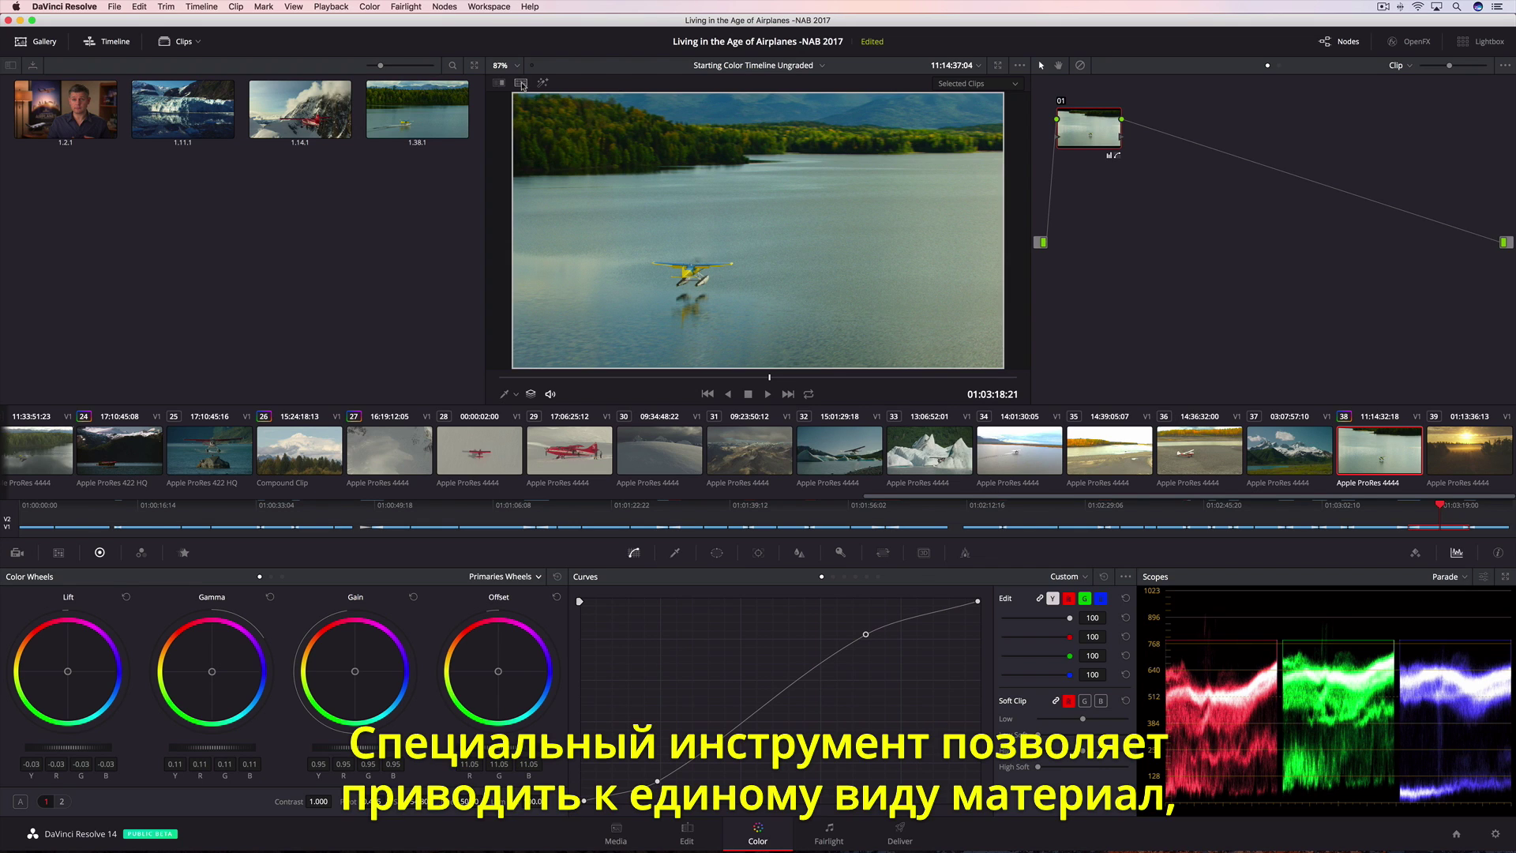
Select clips 34, 35 and 36 and shot-match them to clip 38
left_click(1009, 446, "super")
left_click(1112, 453, "super")
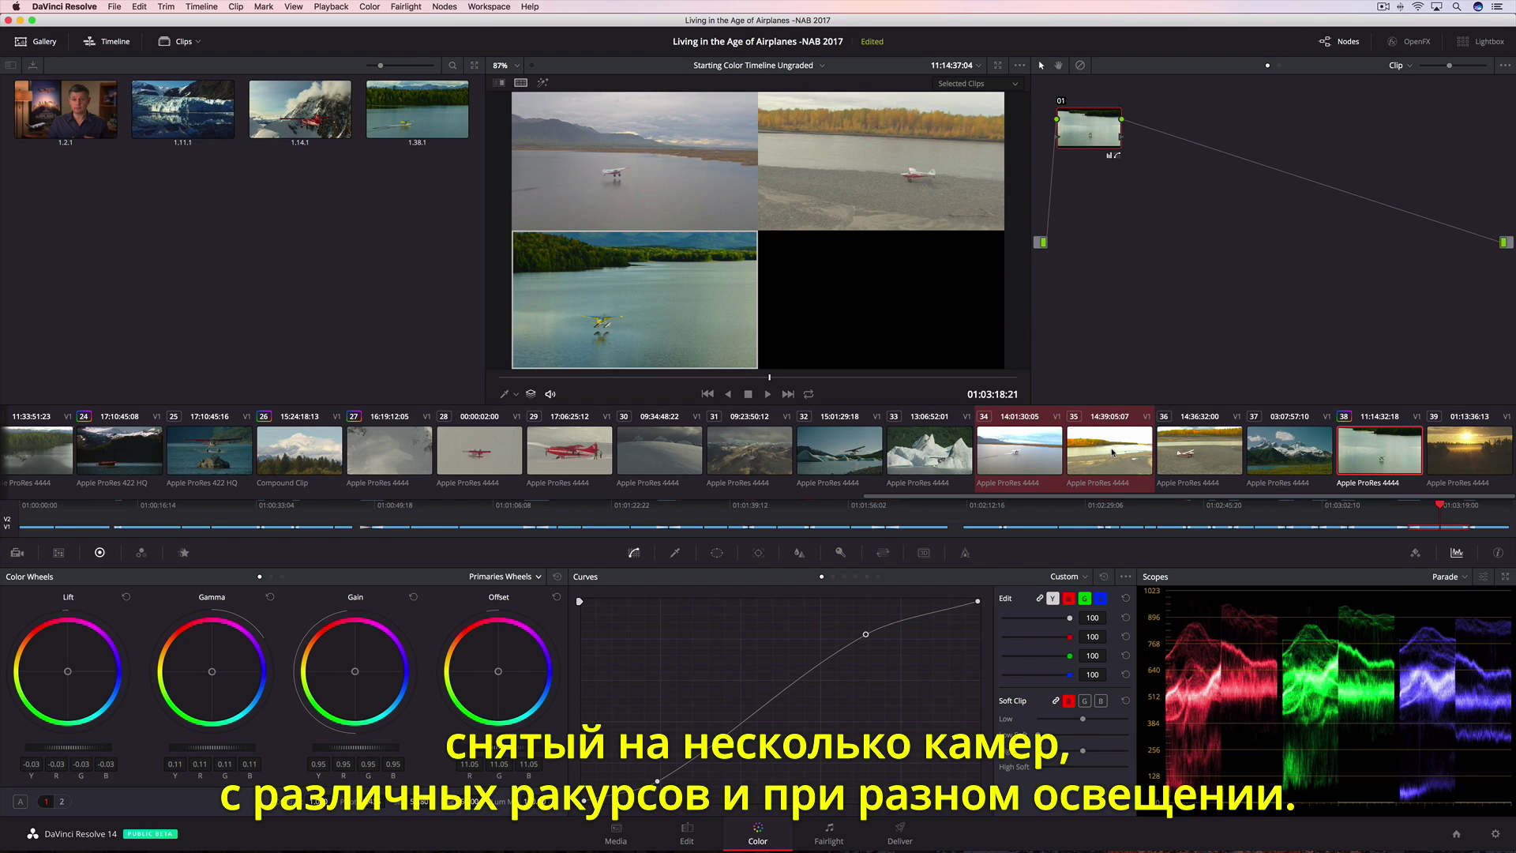
left_click(1215, 459, "super")
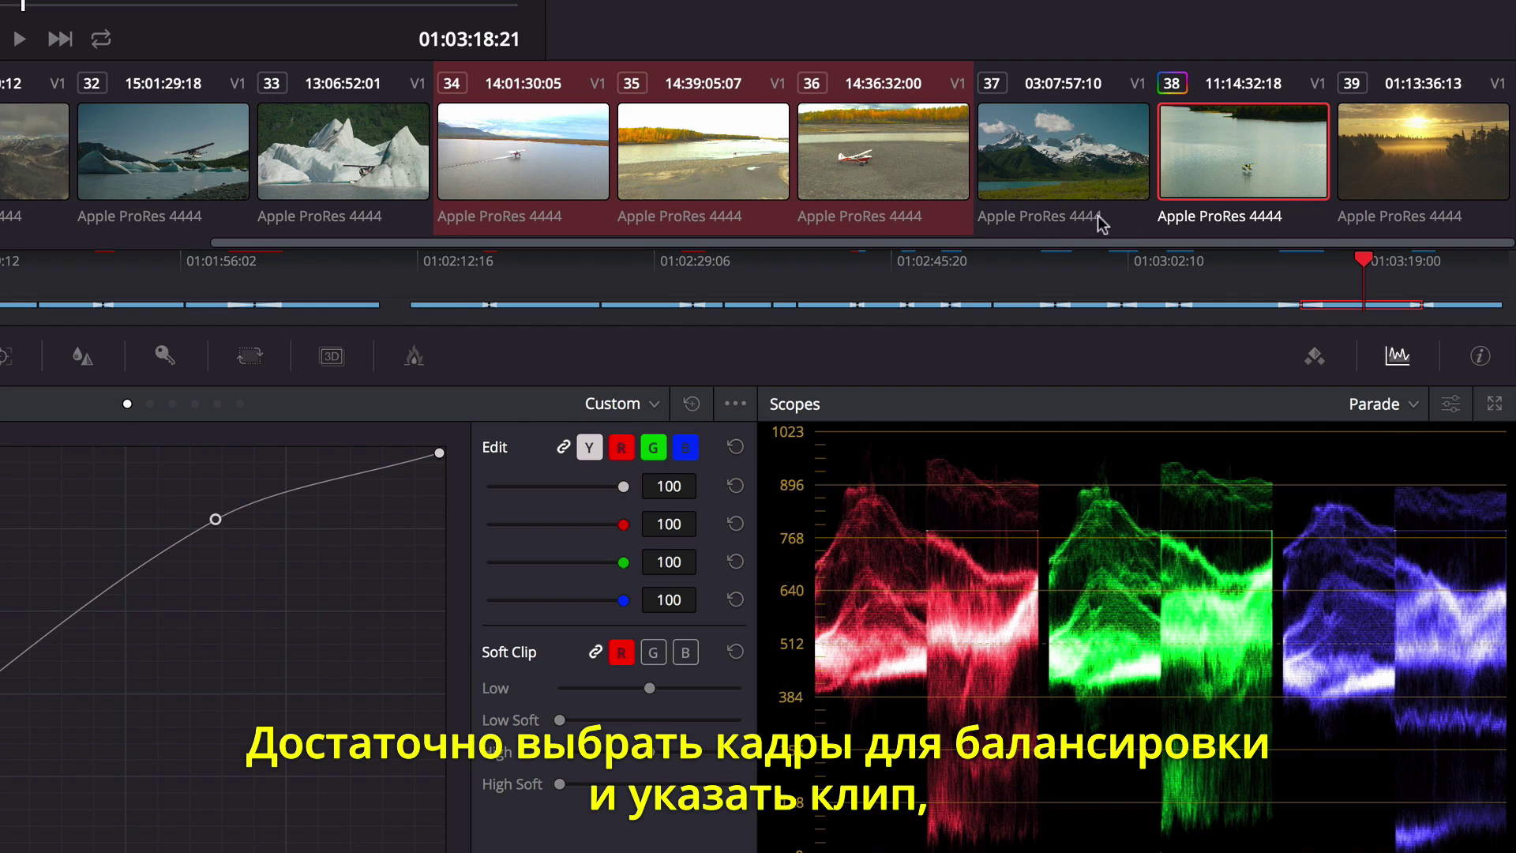
right_click(1217, 137)
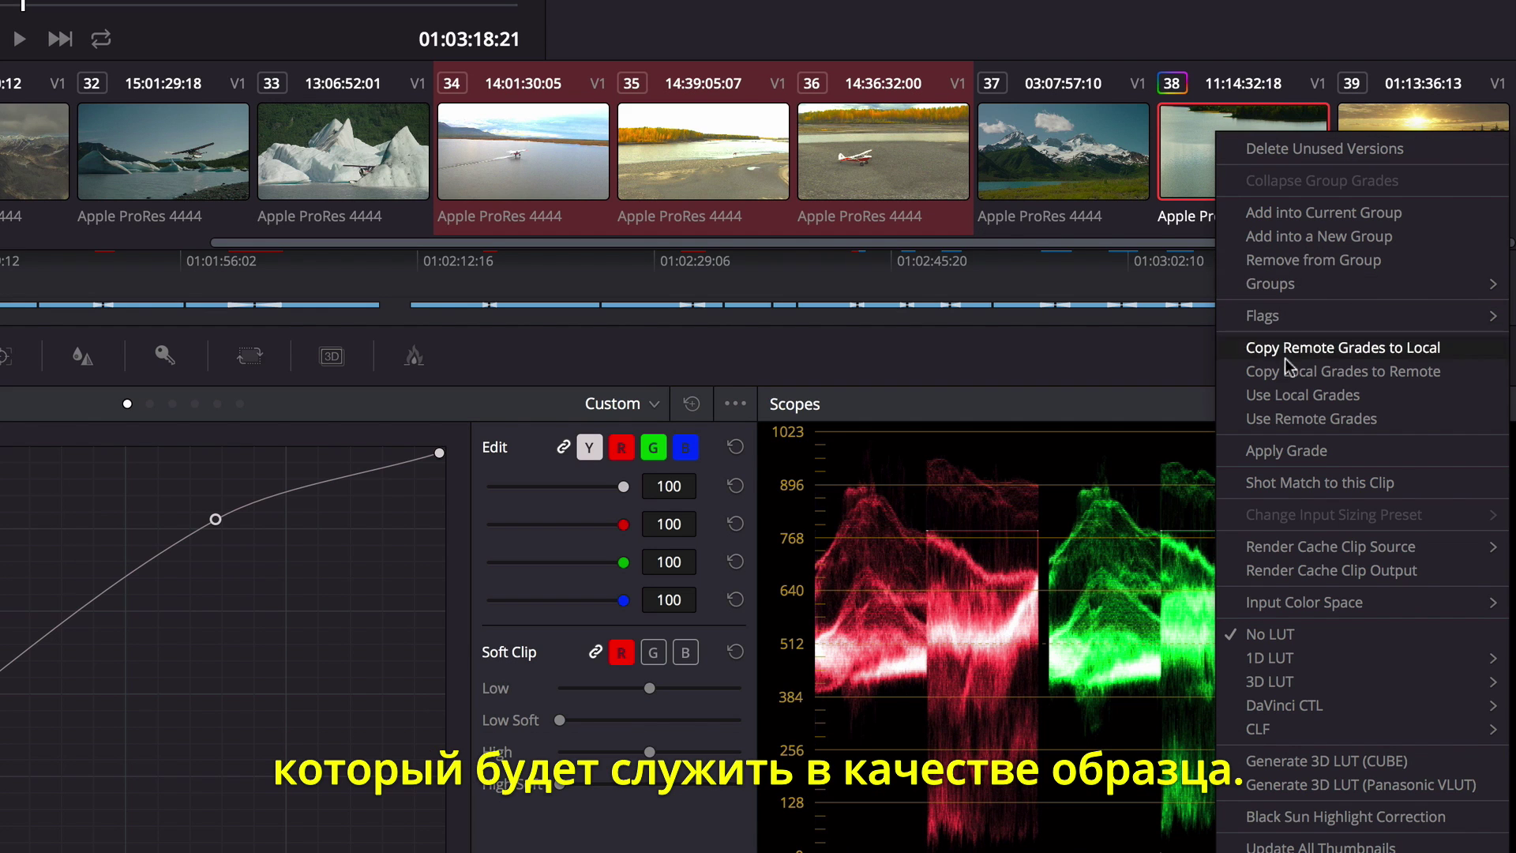
left_click(1293, 478)
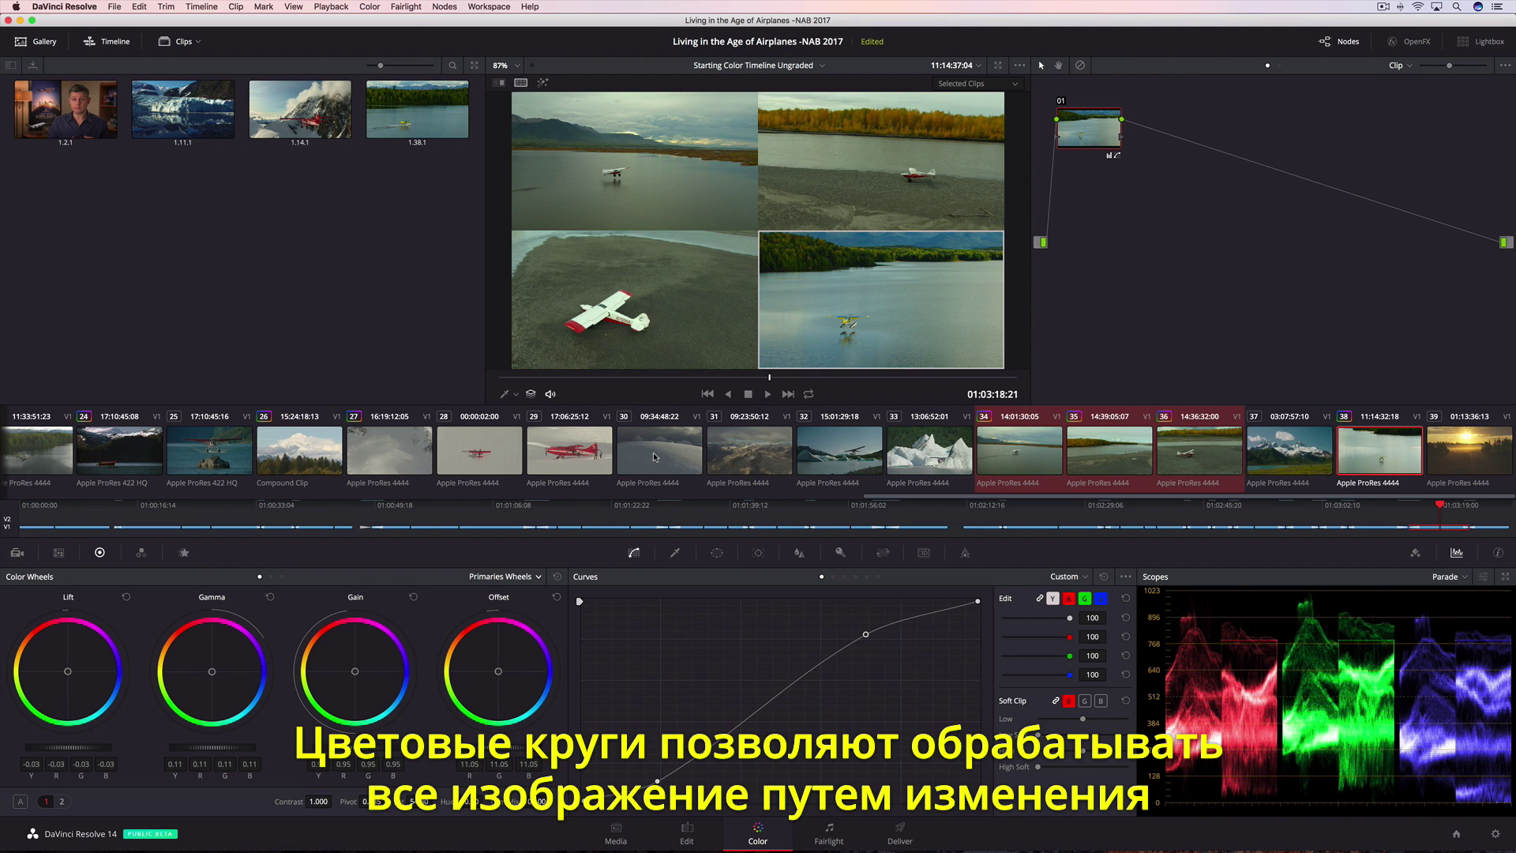
Play clip 30, nudge the Lift and Gain balance, and darken shadows with the Lift master
left_click(654, 457)
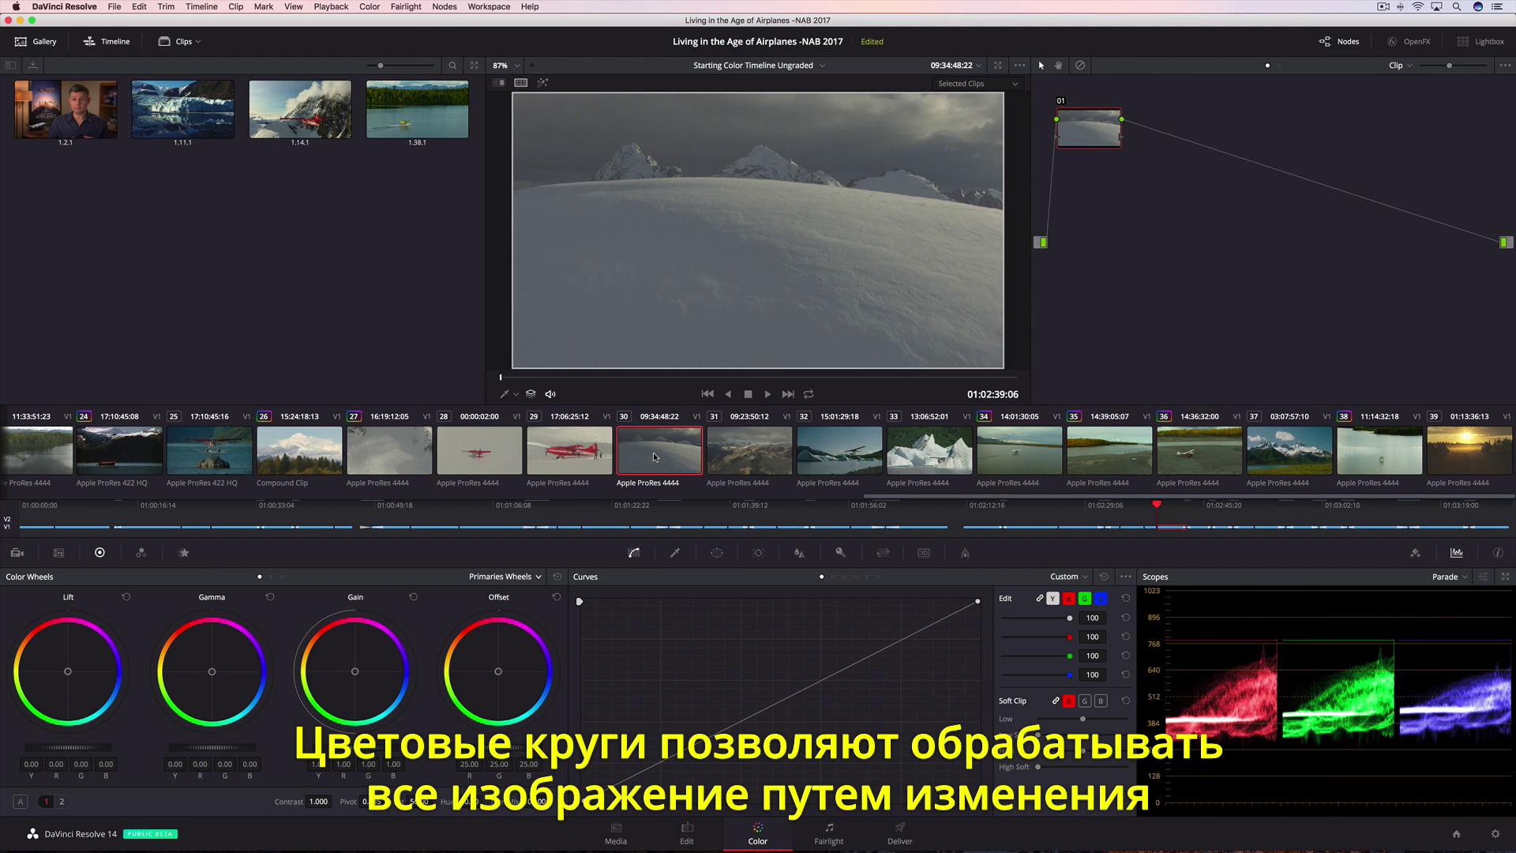
key("space")
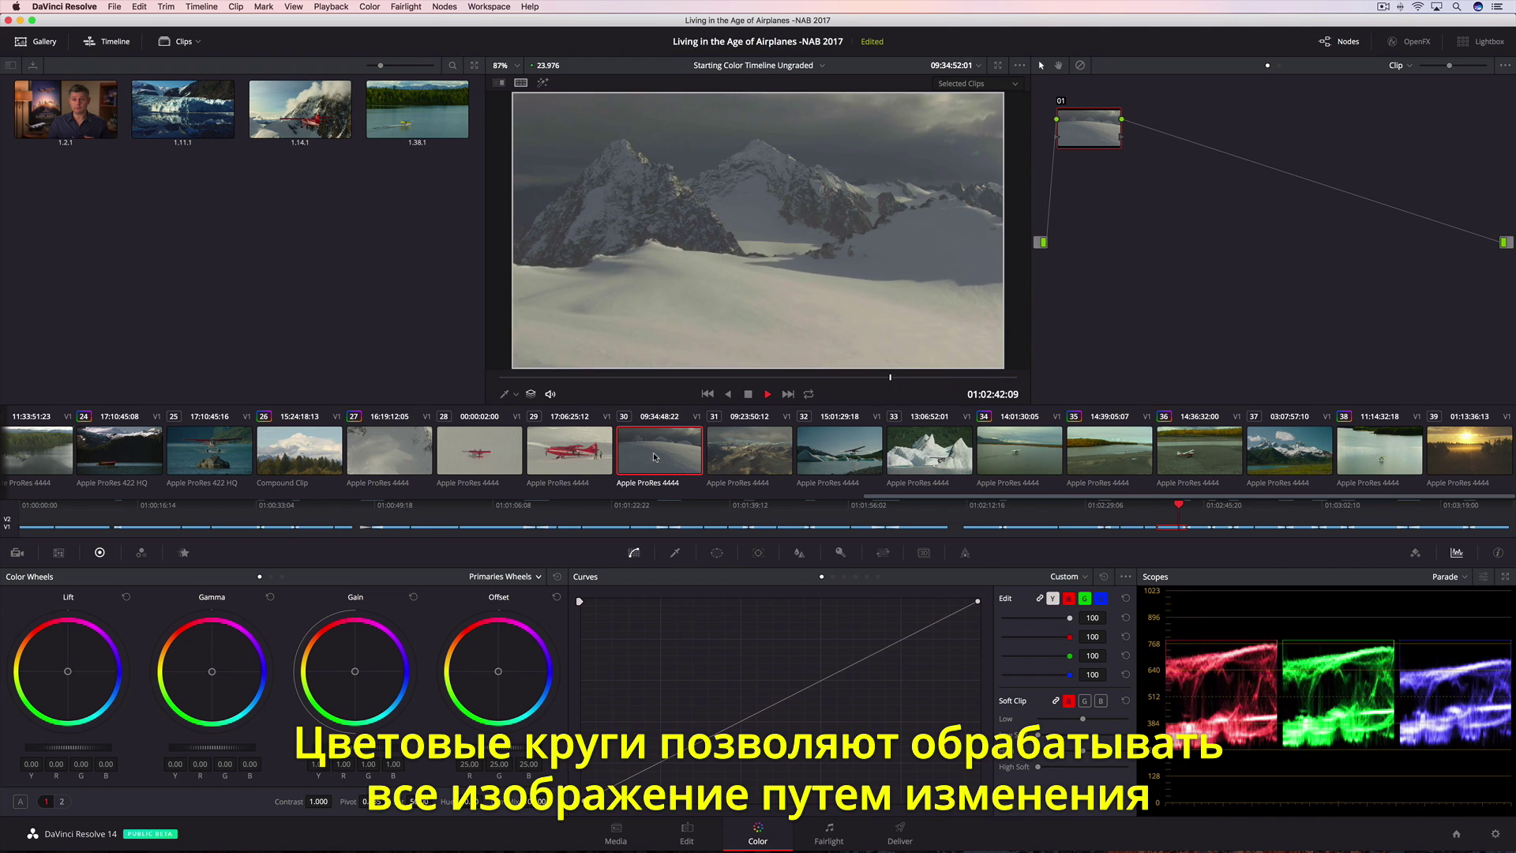
key("space")
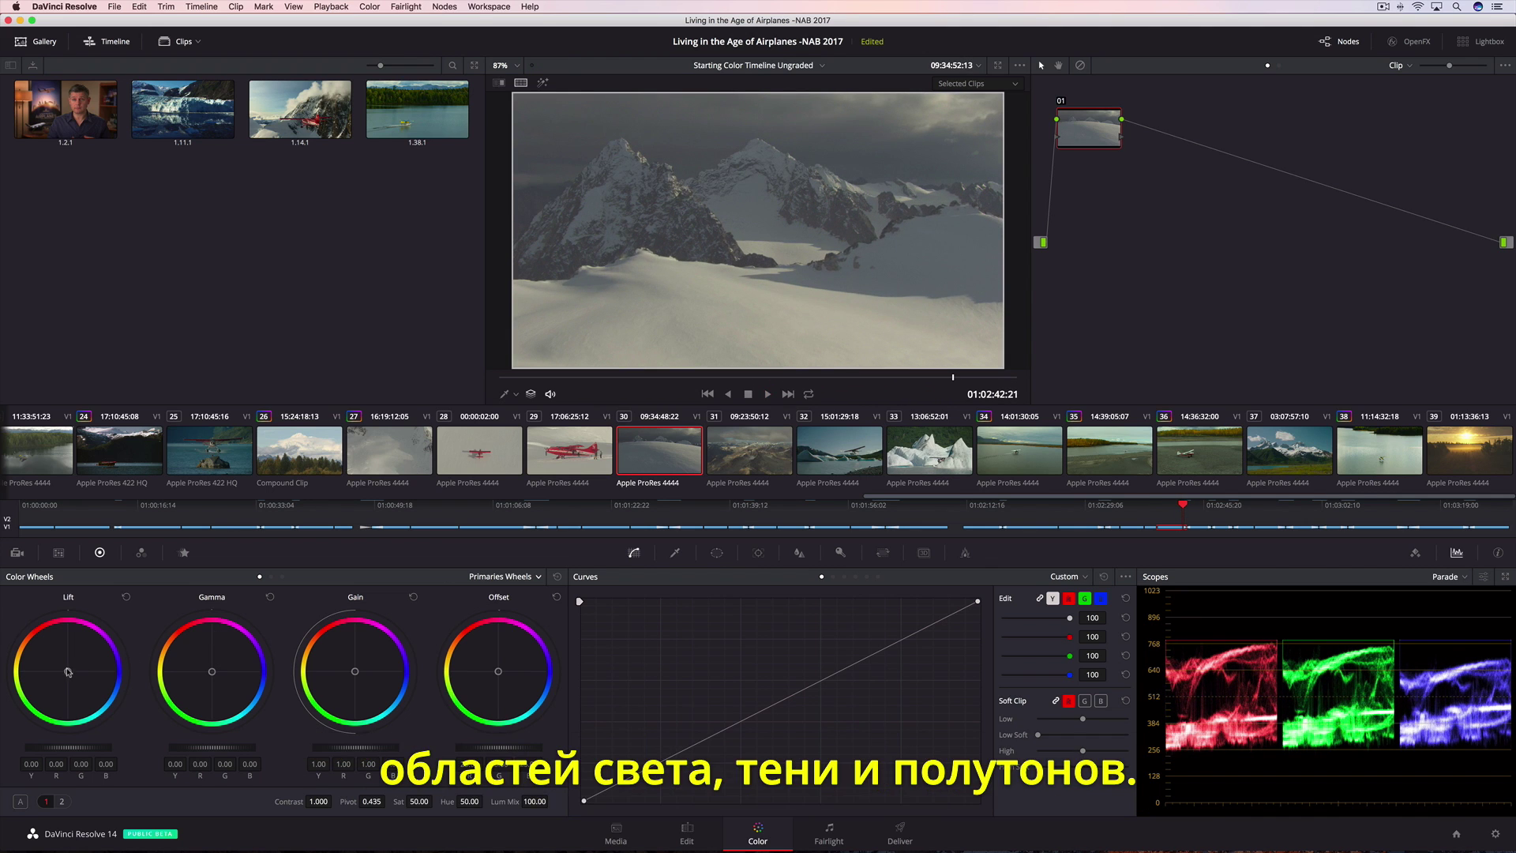
left_click_drag(67, 673, 68, 672)
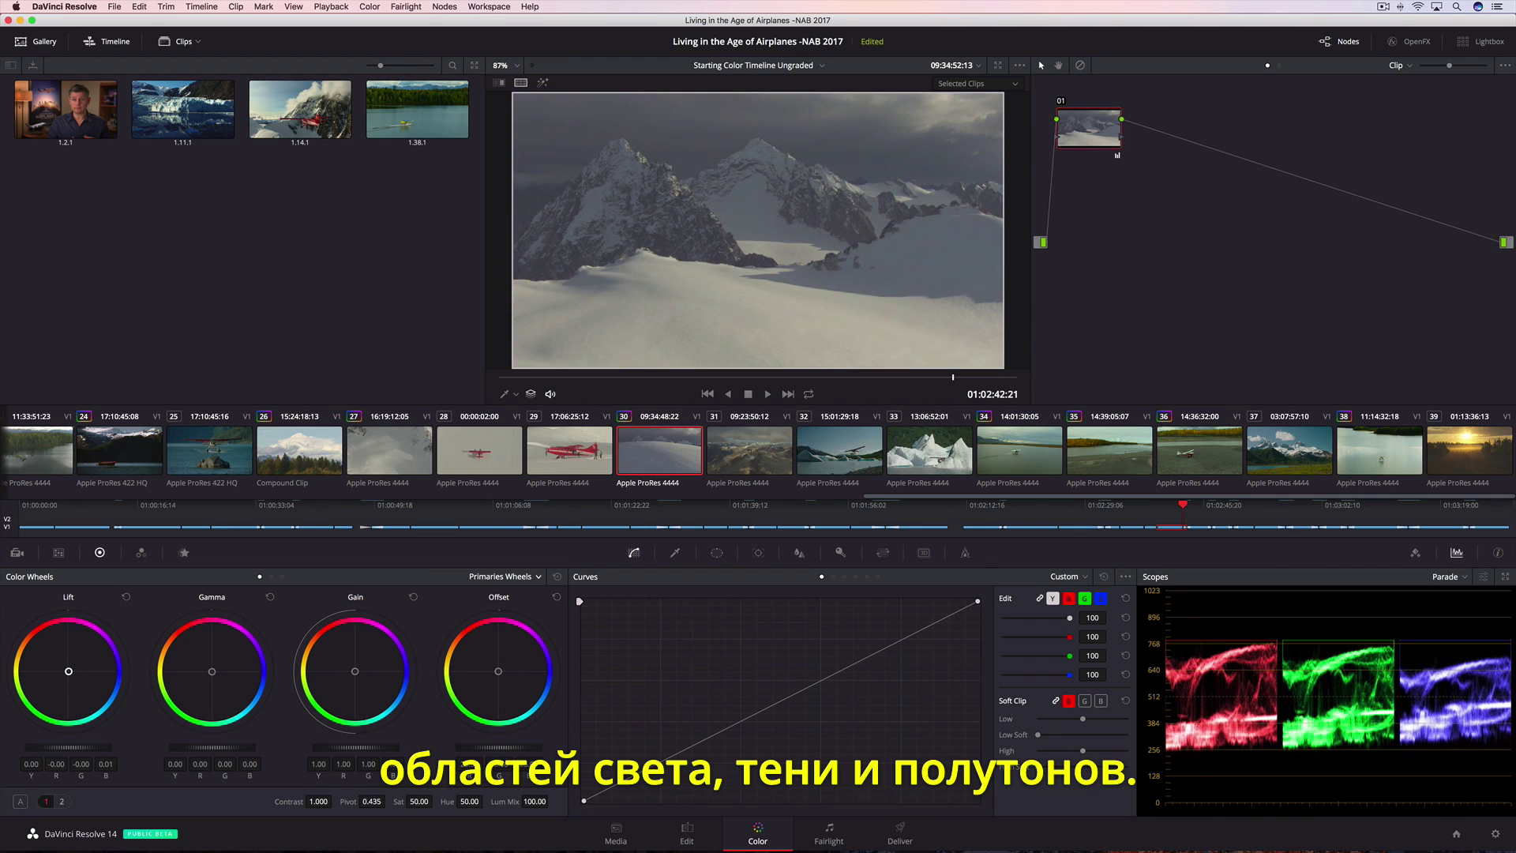
left_click_drag(355, 671, 356, 671)
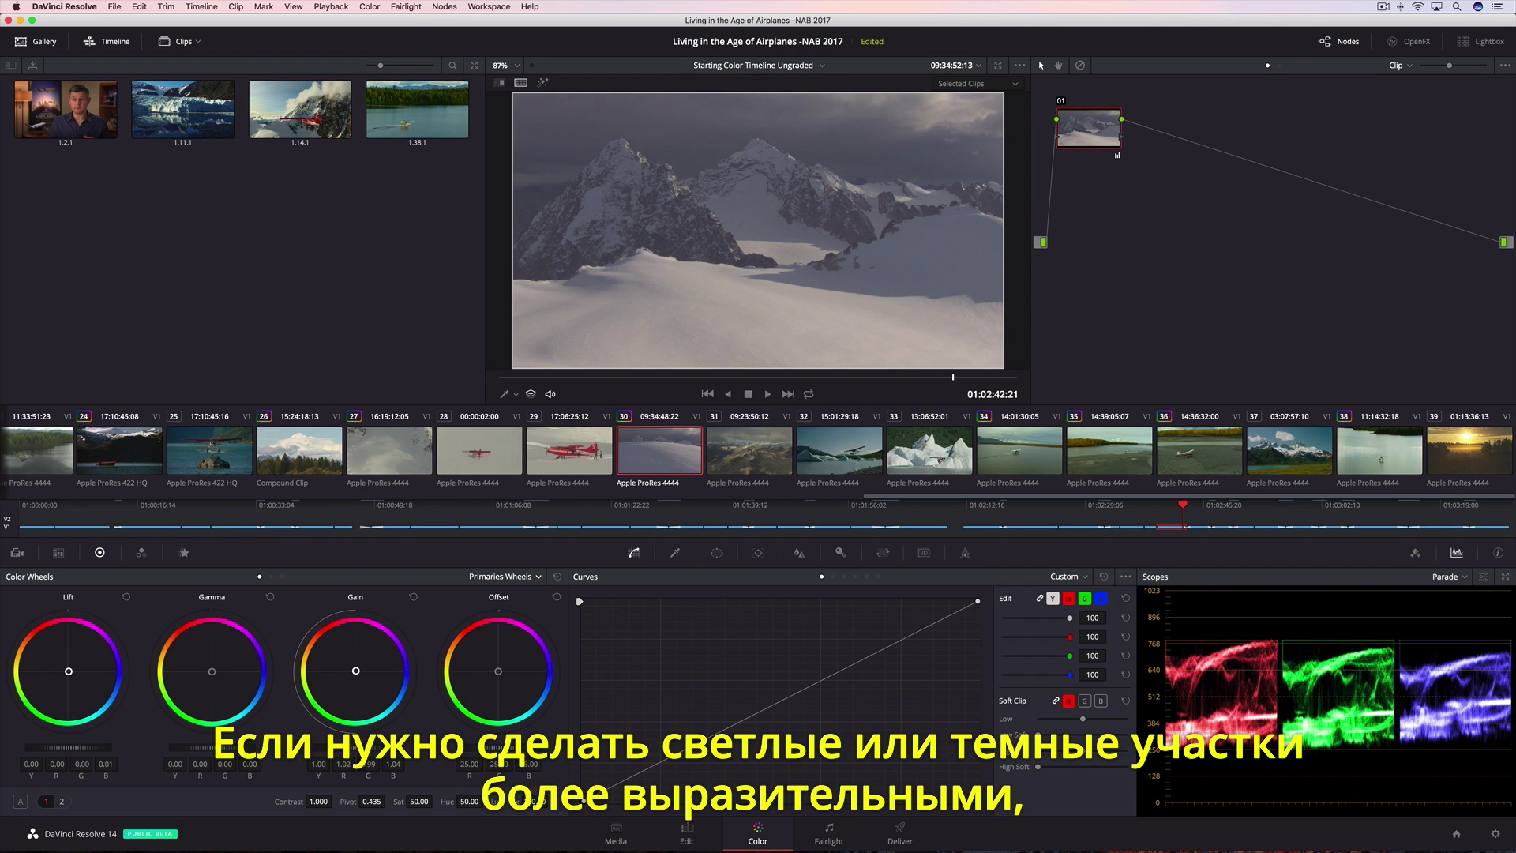
left_click_drag(99, 750, 79, 750)
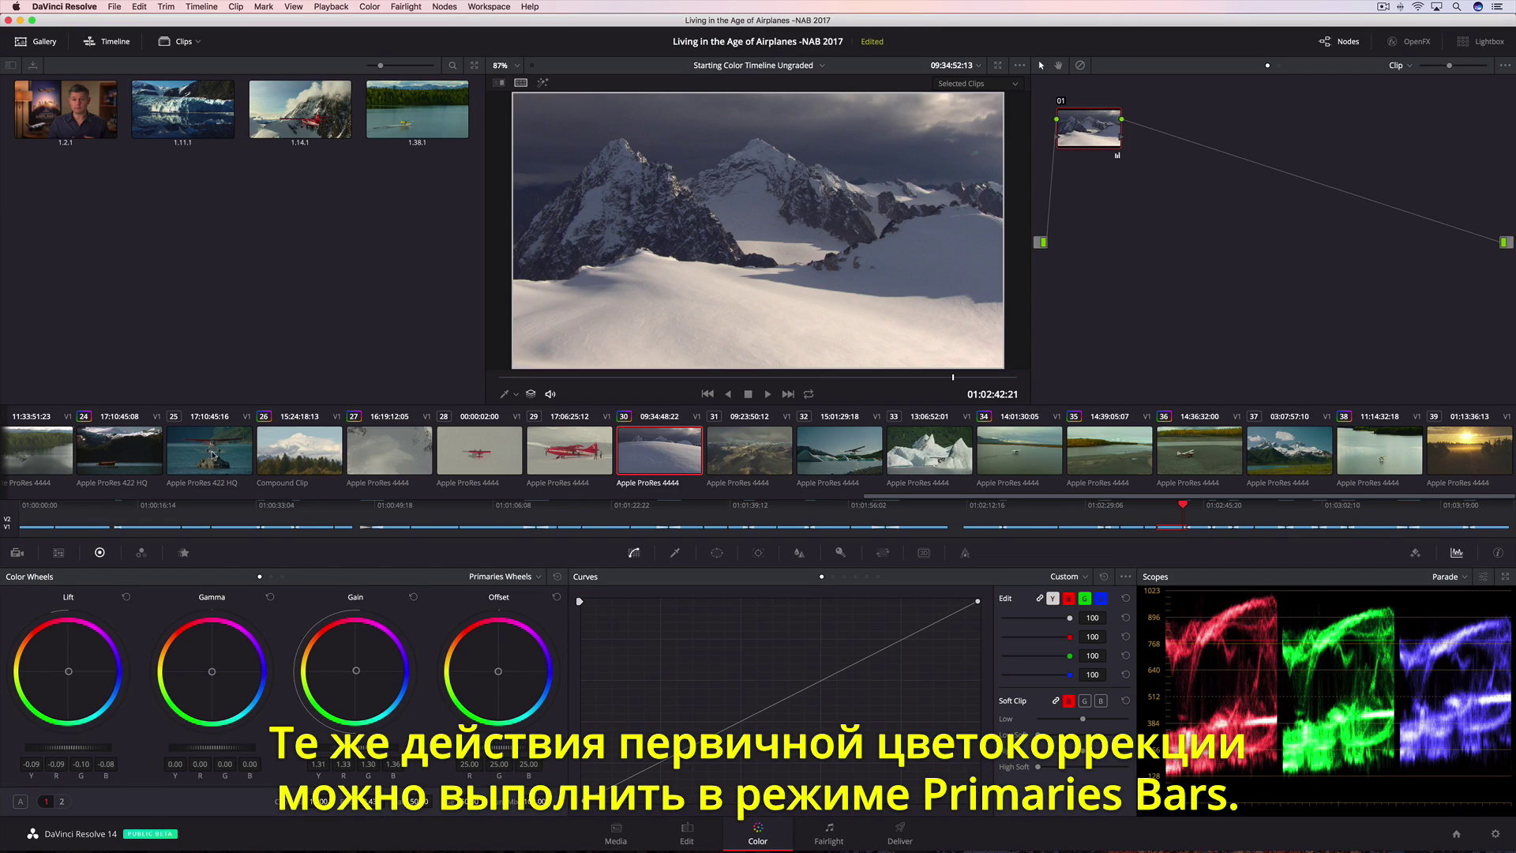
On clip 25, use Primaries Bars to add midtone green, push highlights blue and brighten them
left_click(212, 456)
left_click(507, 576)
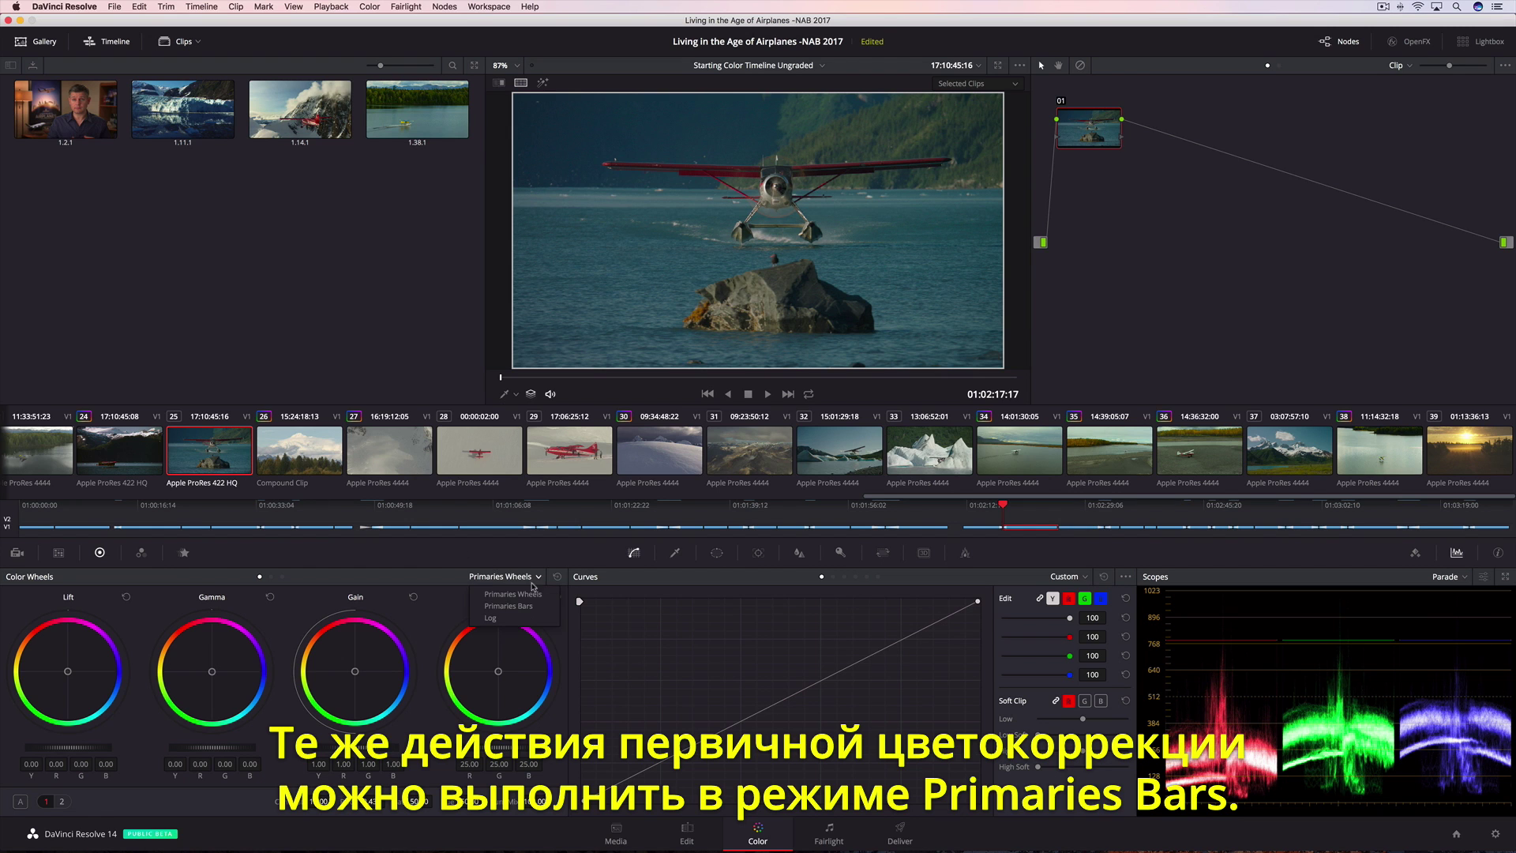
left_click(534, 607)
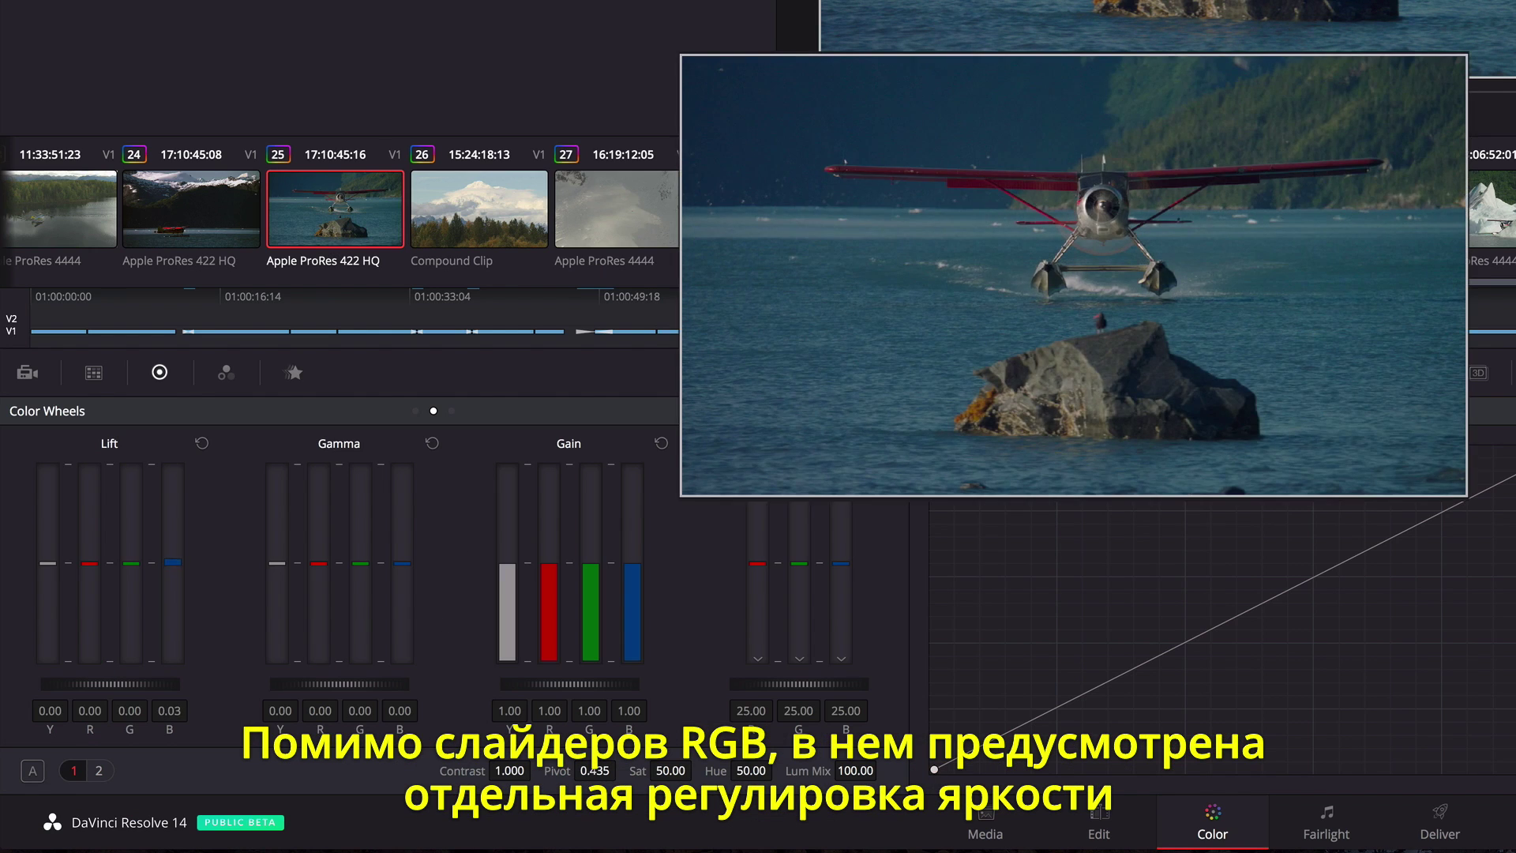
left_click_drag(360, 564, 360, 563)
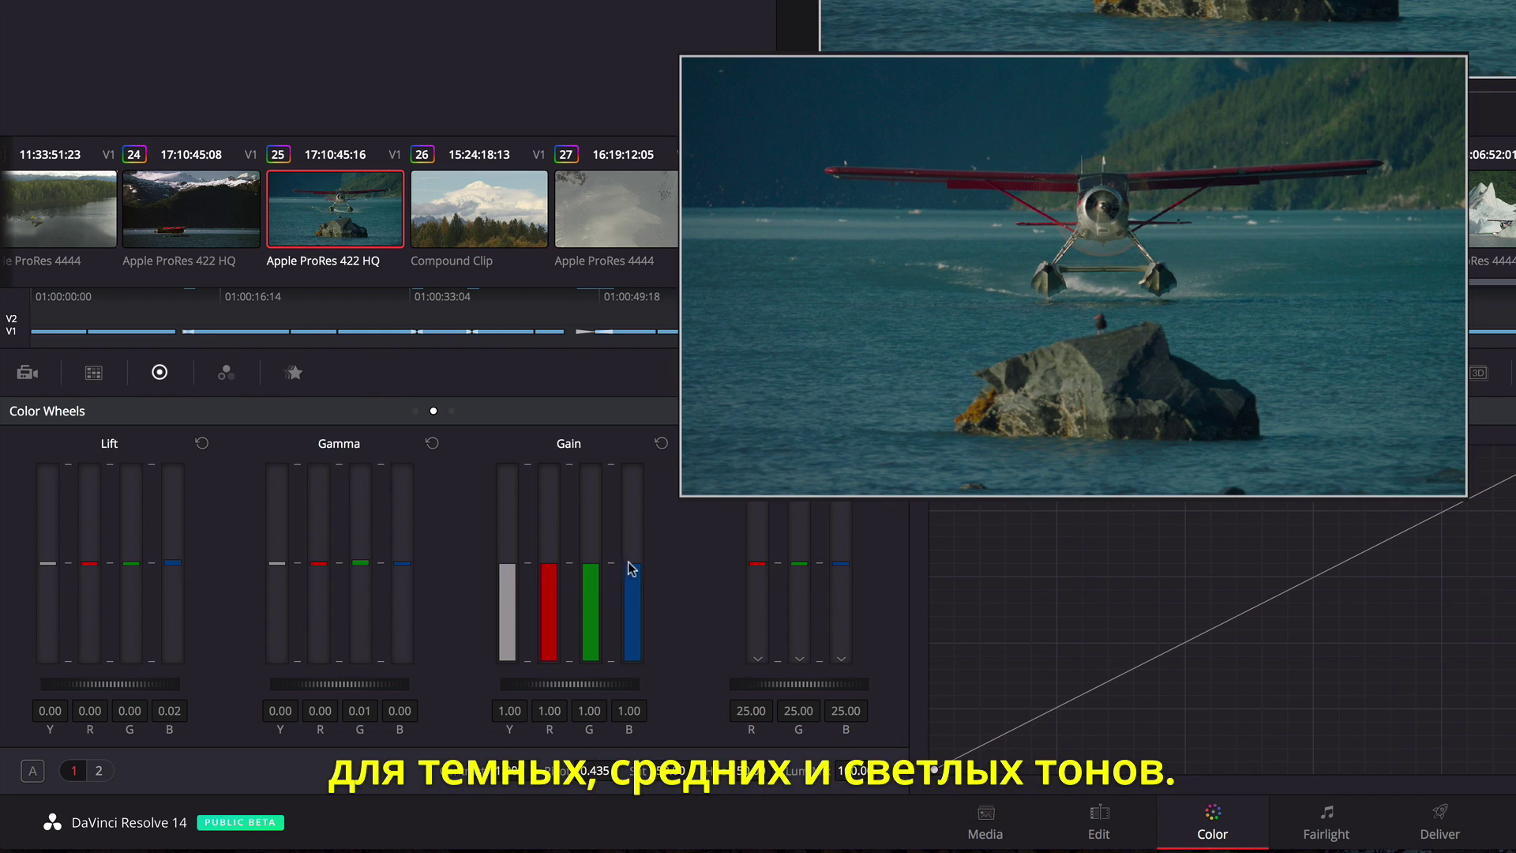
left_click_drag(632, 571, 633, 564)
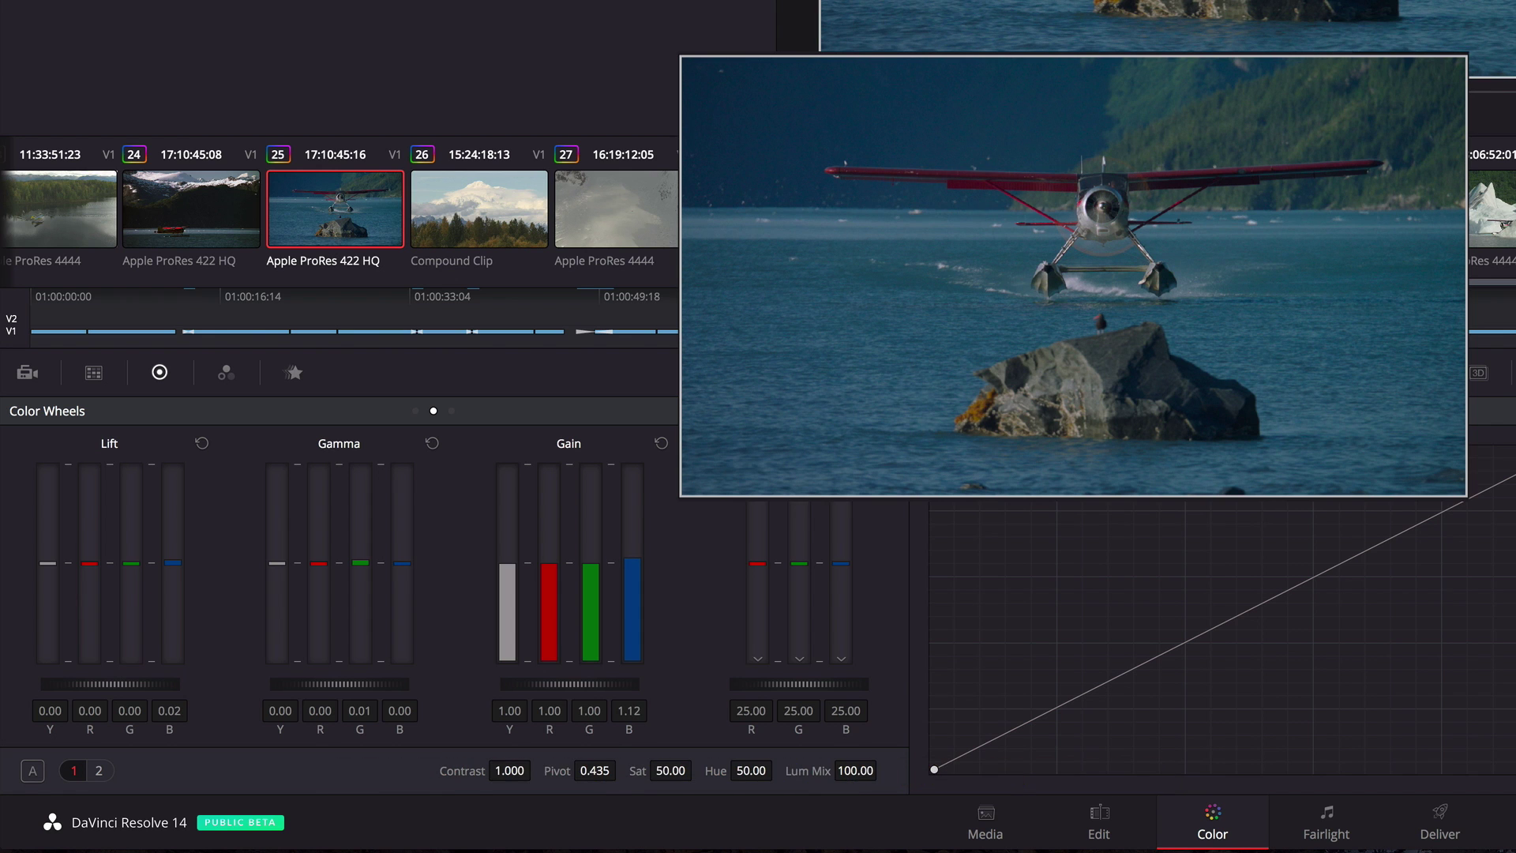
left_click_drag(507, 570, 507, 541)
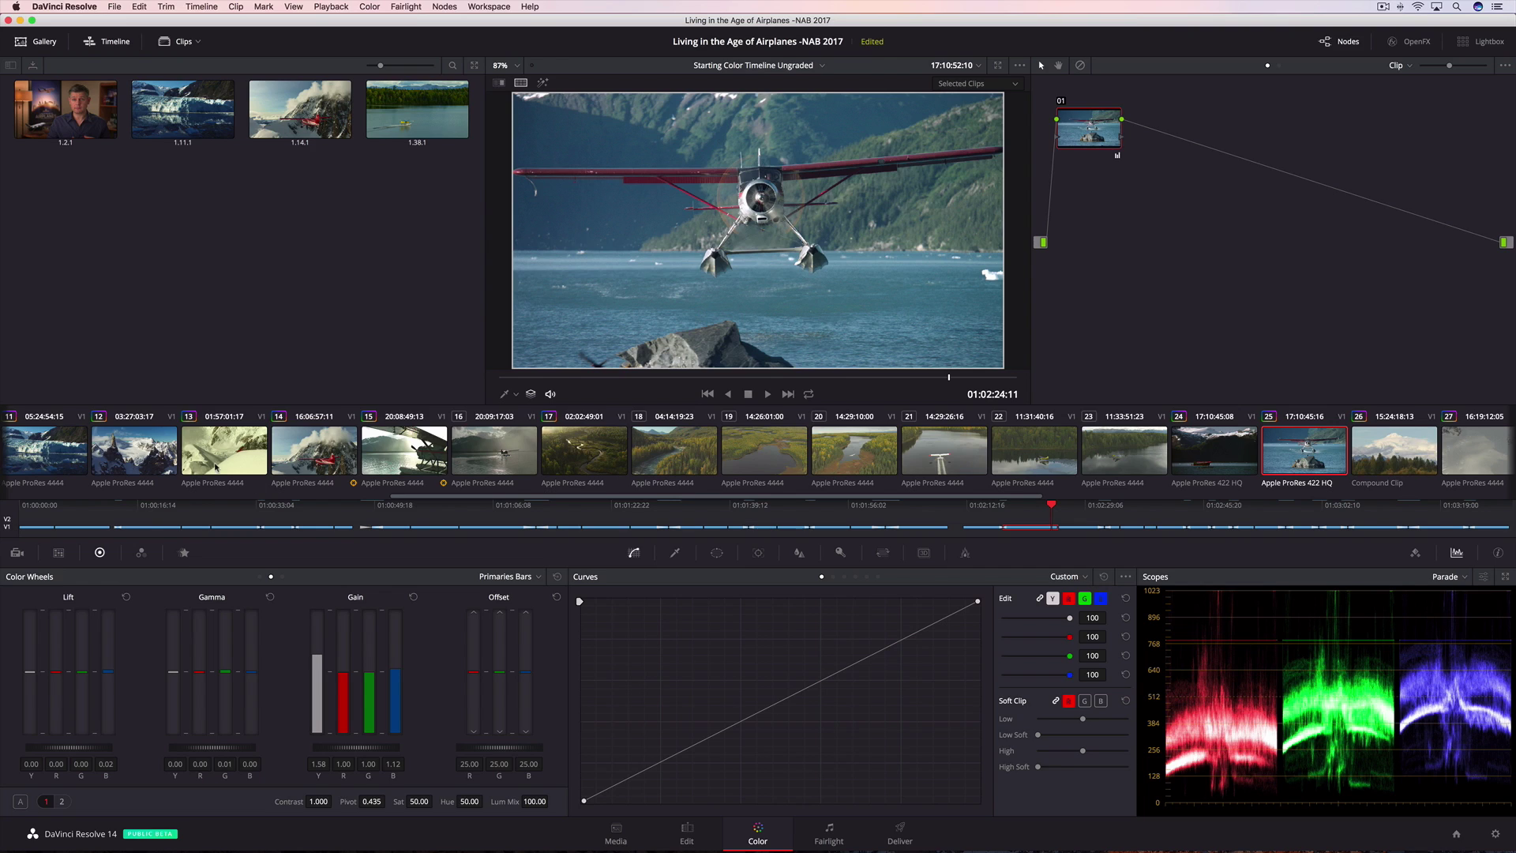
Cool the snowy red-plane clip 13 to Temperature -1130 and Tint 0.50
left_click(343, 234)
key("space")
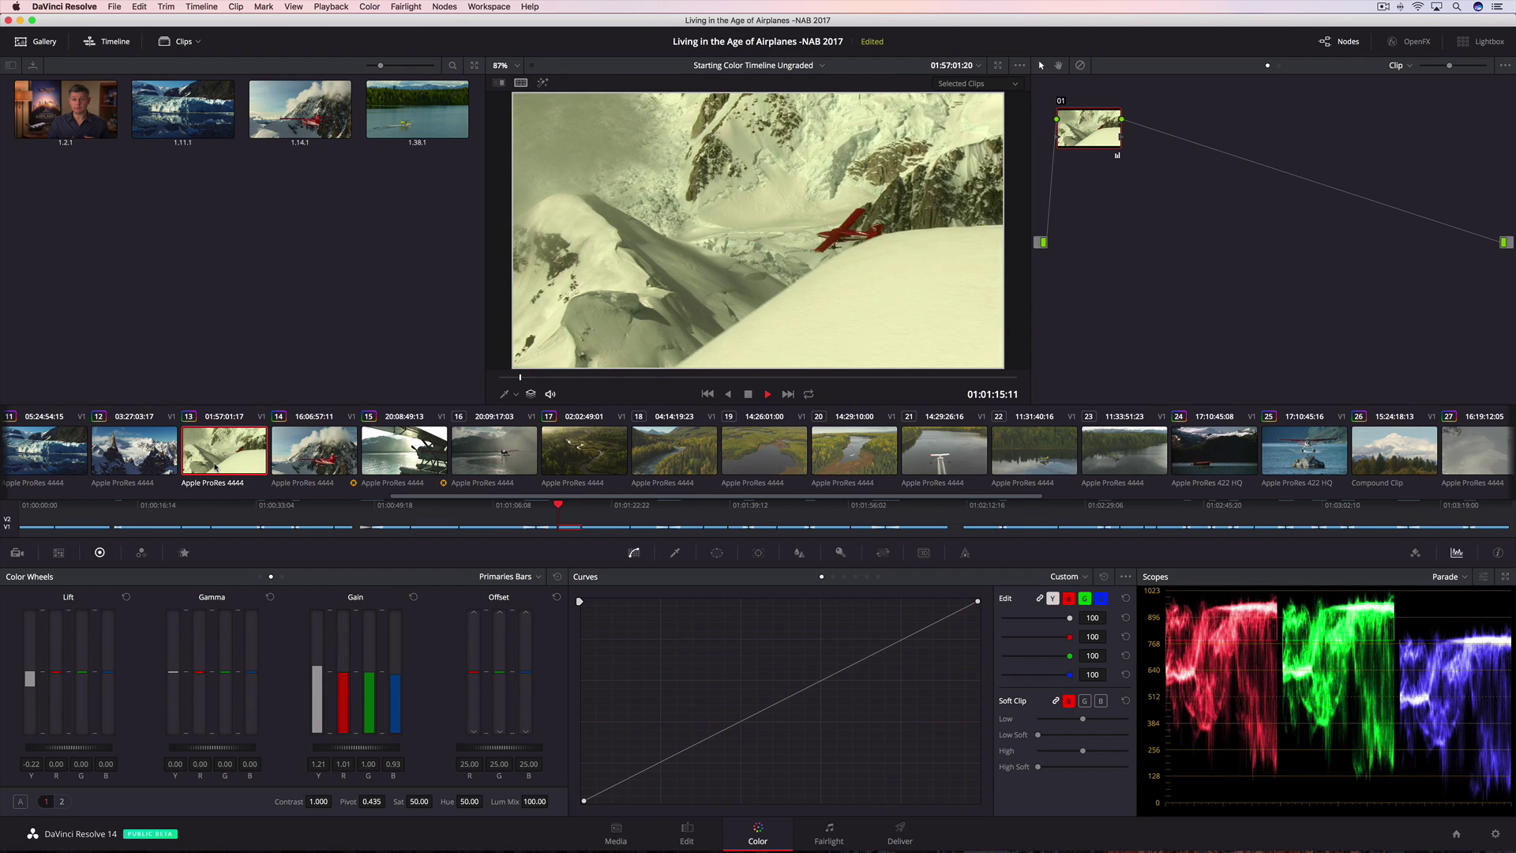
key("space")
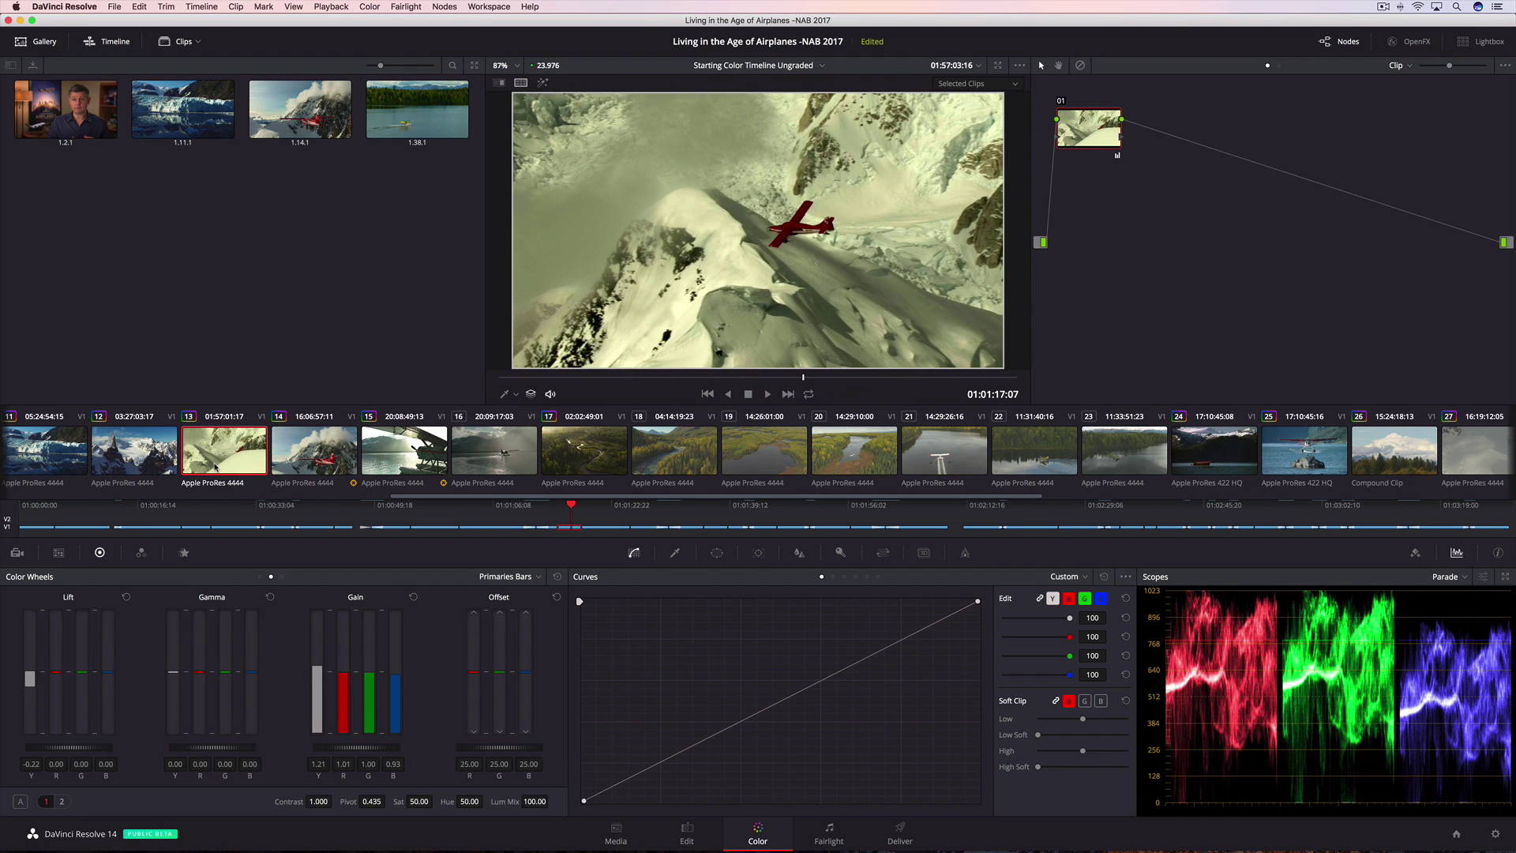
left_click(63, 801)
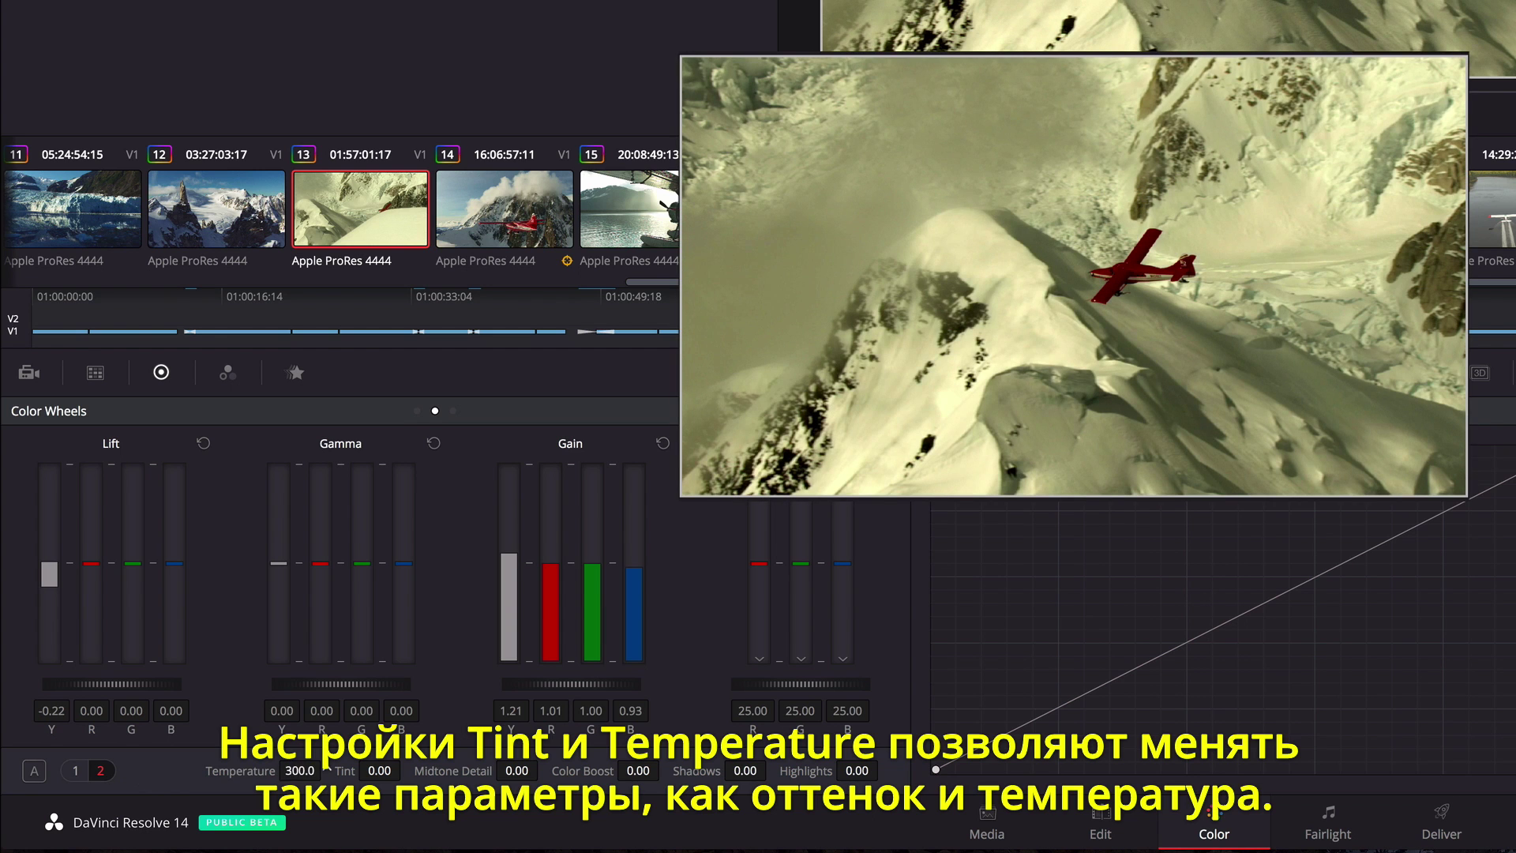
left_click_drag(327, 770, 407, 768)
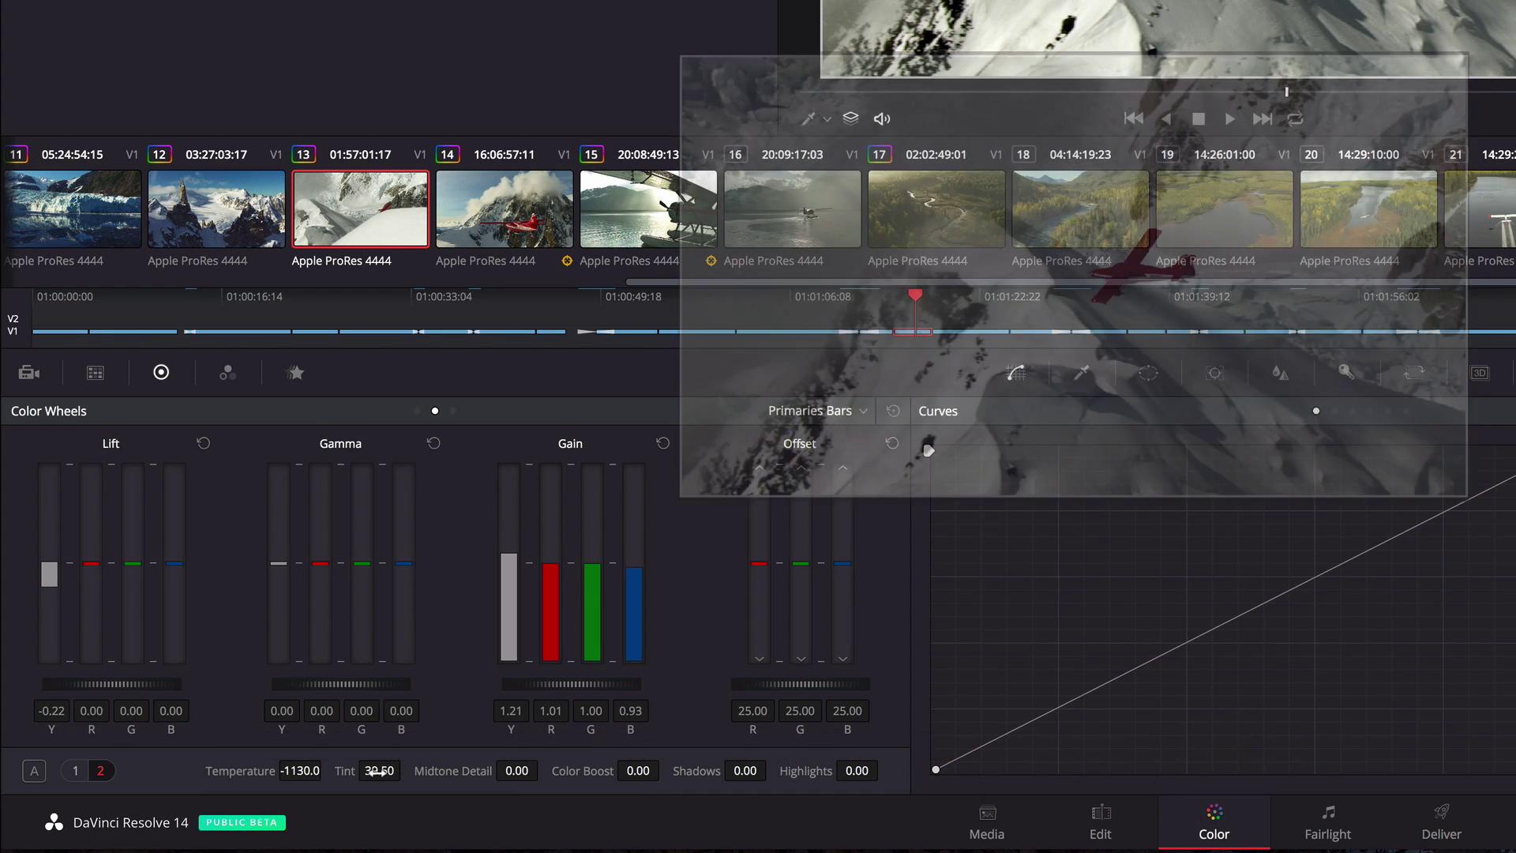
Load misty seaplane clip 16, browse the curve types, and select the blue custom curve channel
left_click(799, 231)
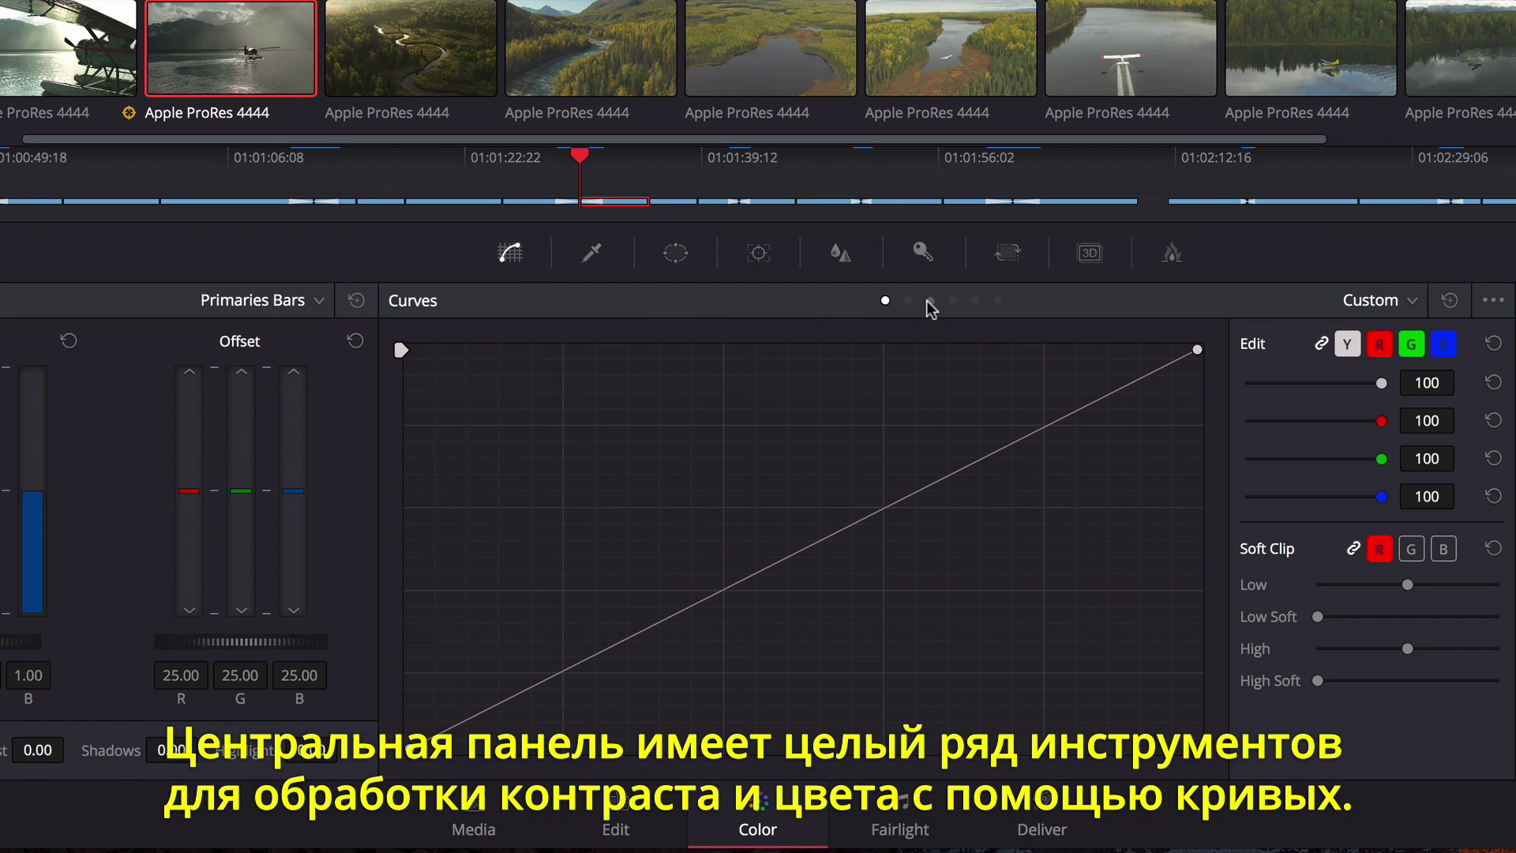
left_click(843, 578)
left_click(998, 301)
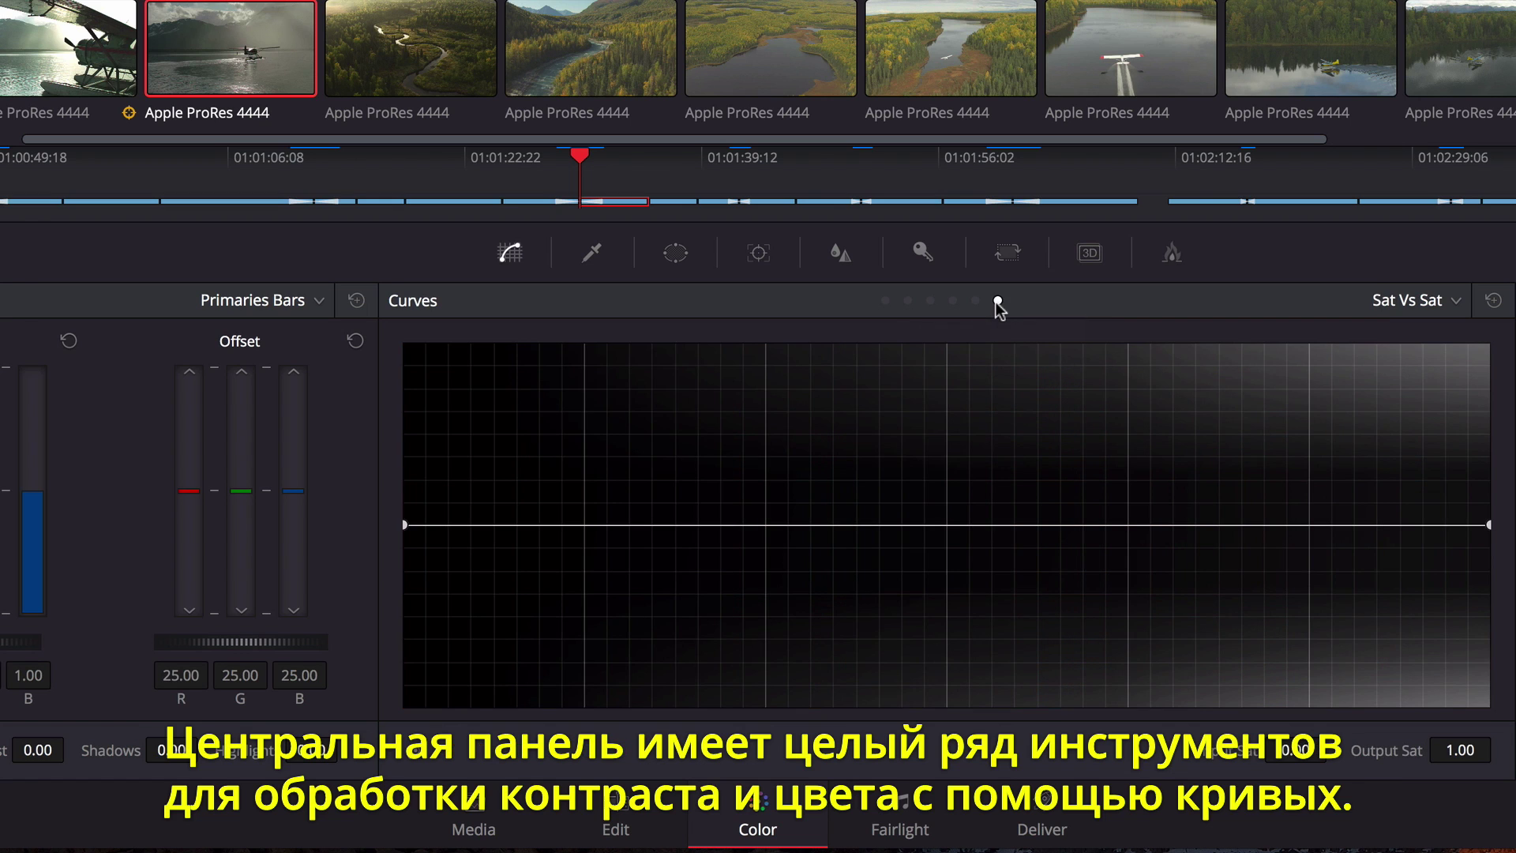
left_click(887, 302)
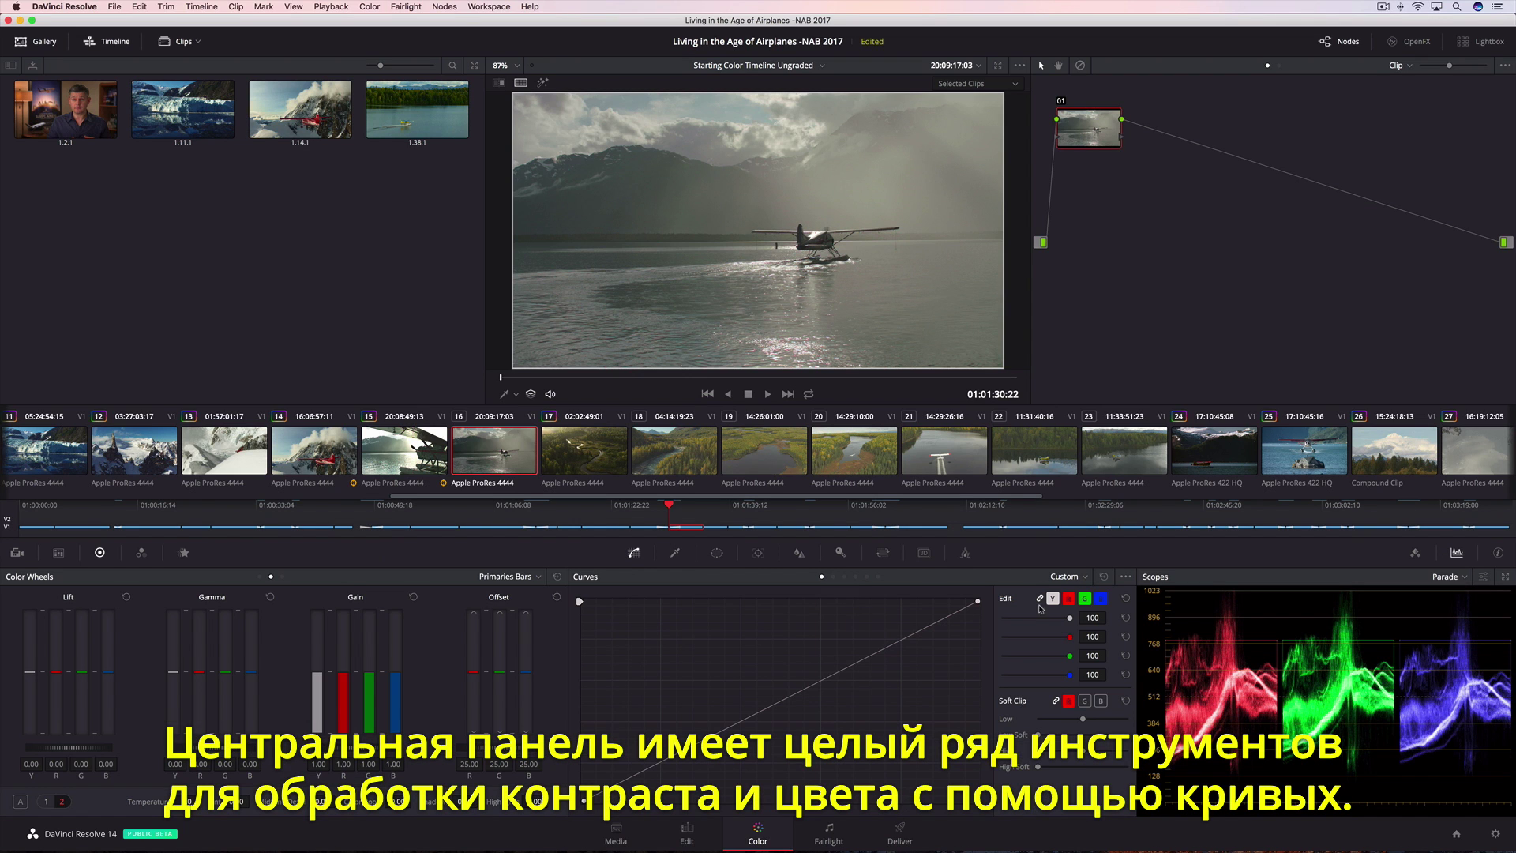
left_click(1101, 598)
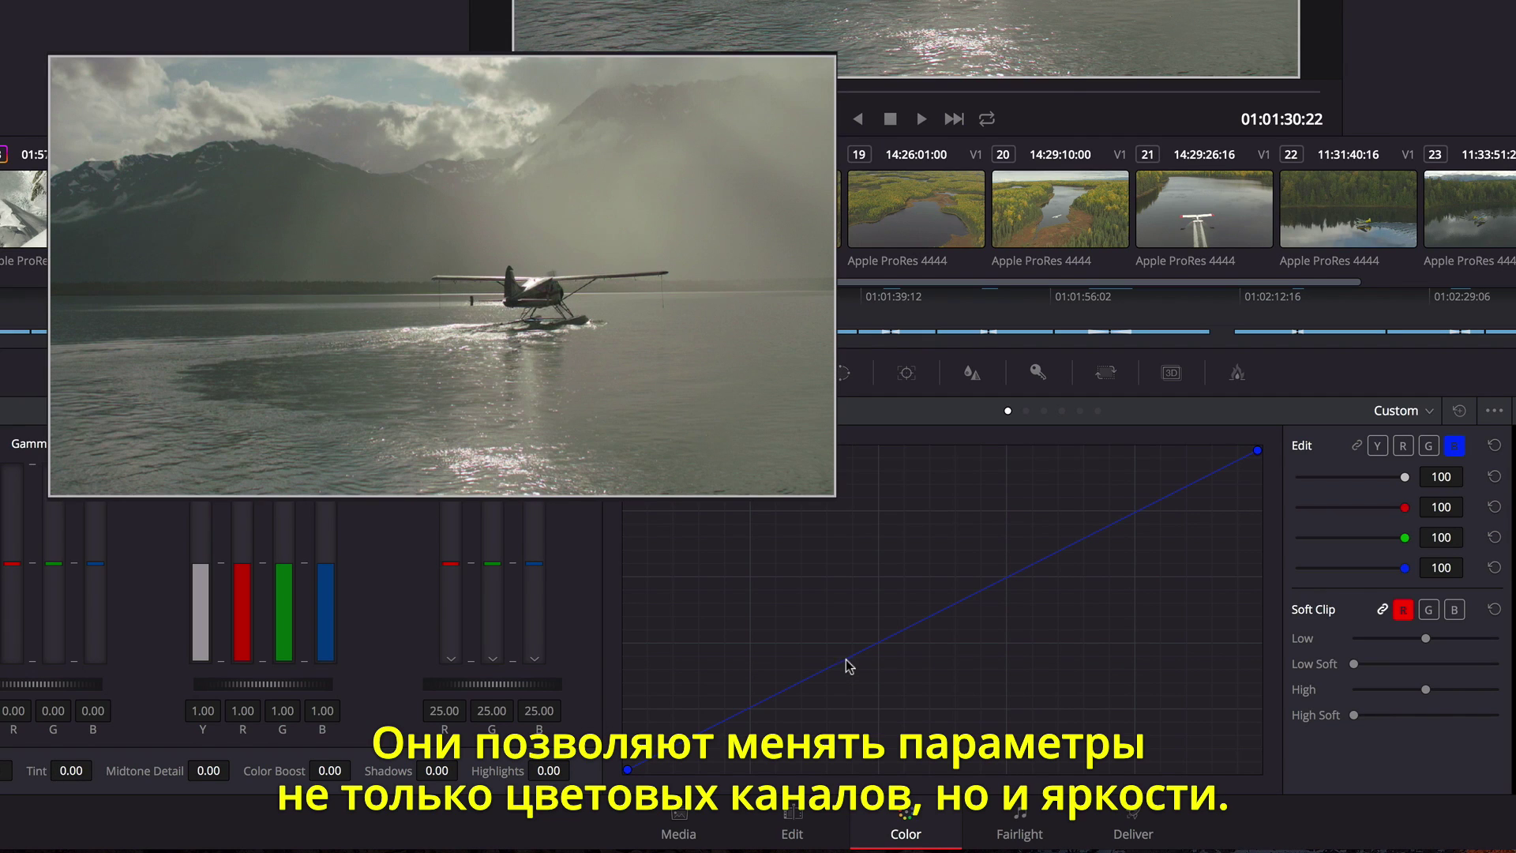
Reshape the blue curve and pull down the red curve to remove the purple cast
left_click_drag(846, 666, 840, 641)
left_click_drag(1114, 521, 1115, 536)
left_click(1403, 447)
left_click_drag(906, 619, 906, 633)
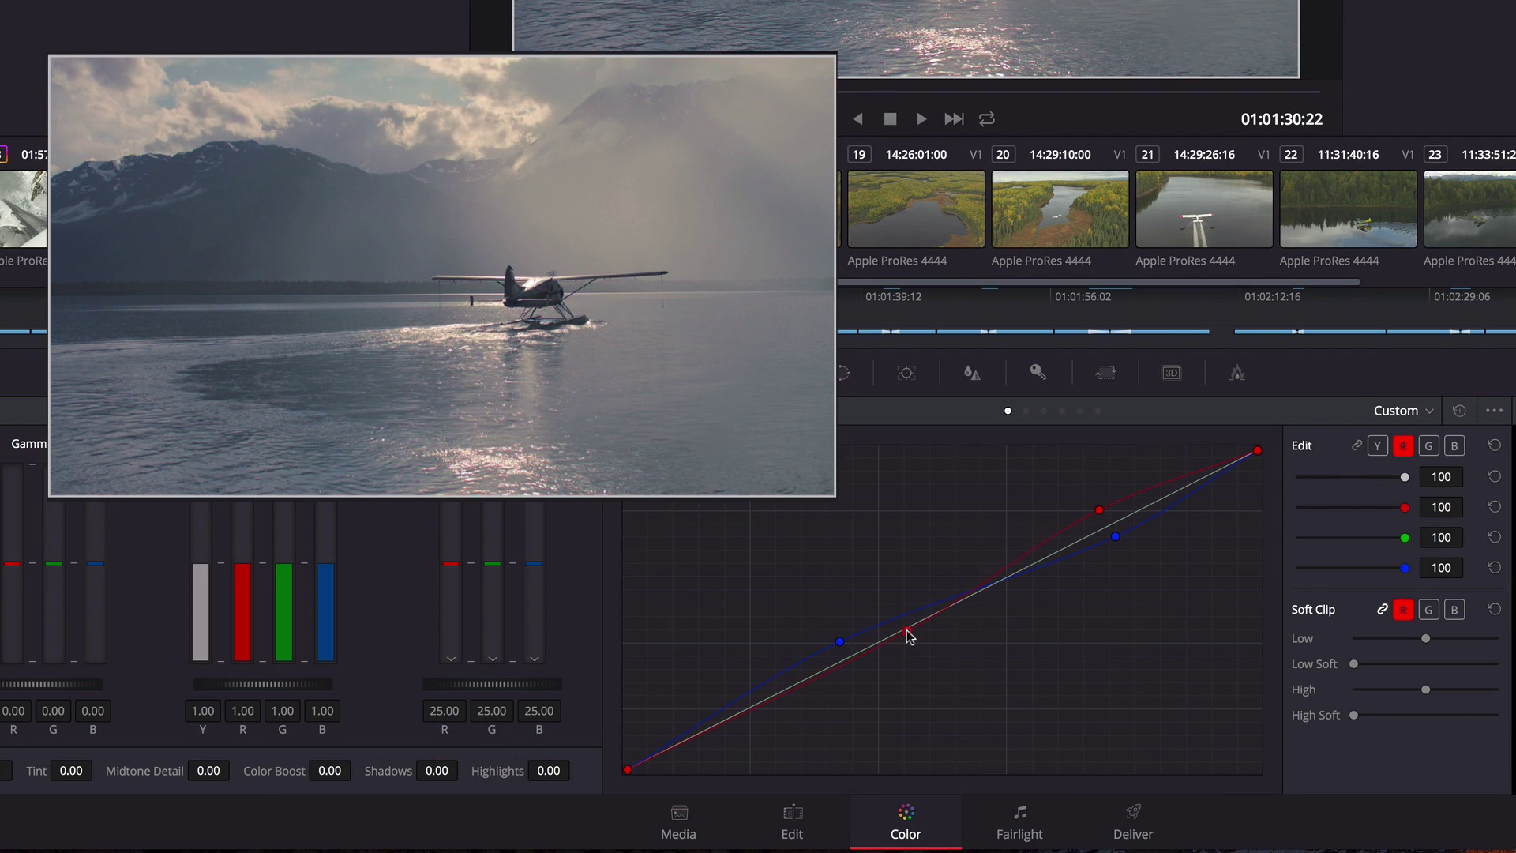
Build a luma S-curve with darker shadows and brighter highlights, then play
left_click(1377, 446)
left_click_drag(822, 672, 827, 722)
left_click_drag(1025, 609, 1033, 526)
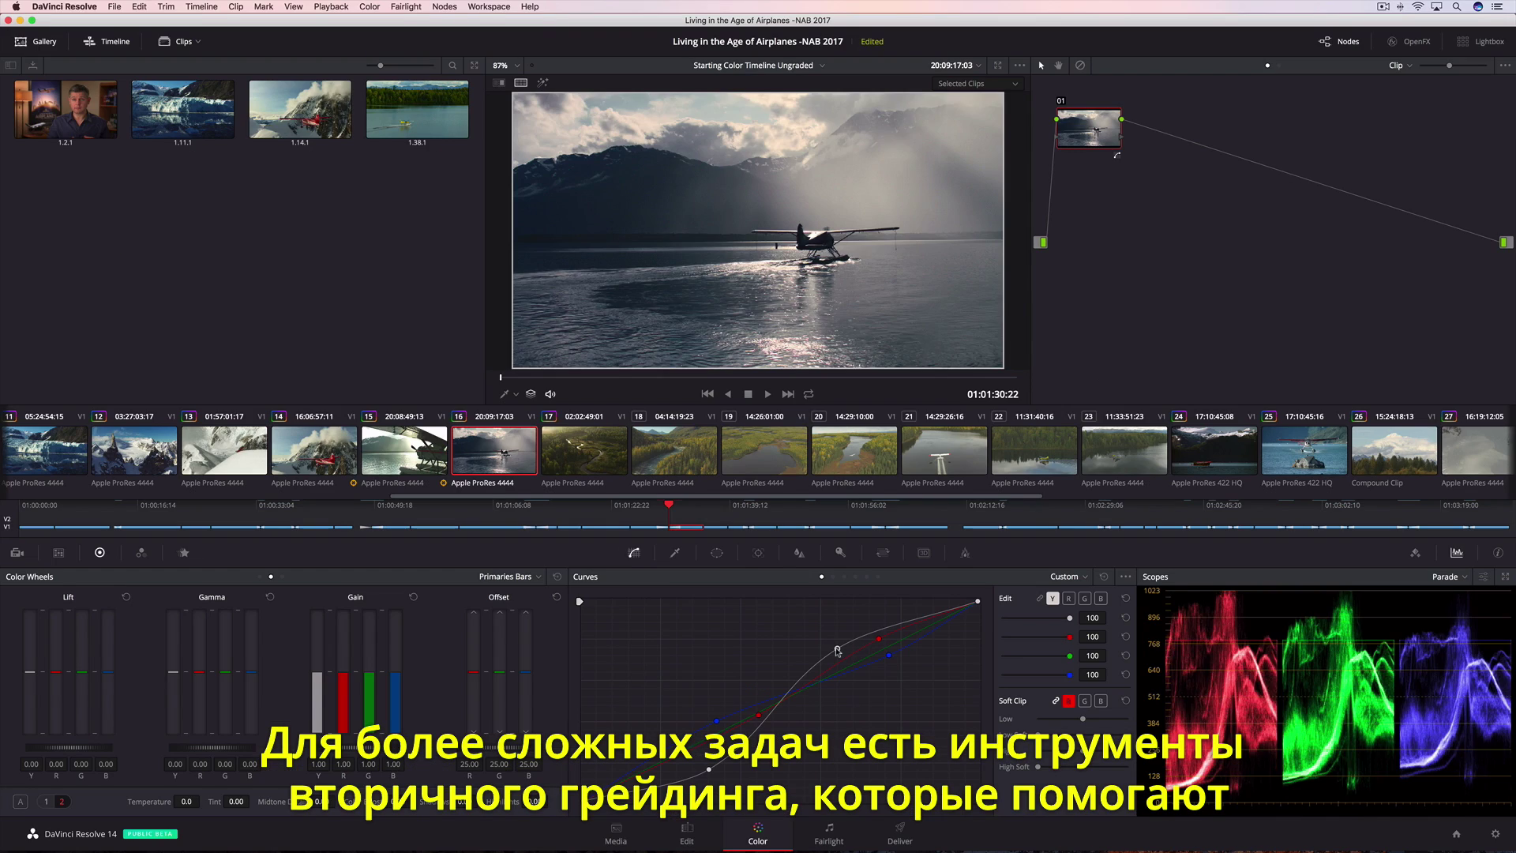
key("space")
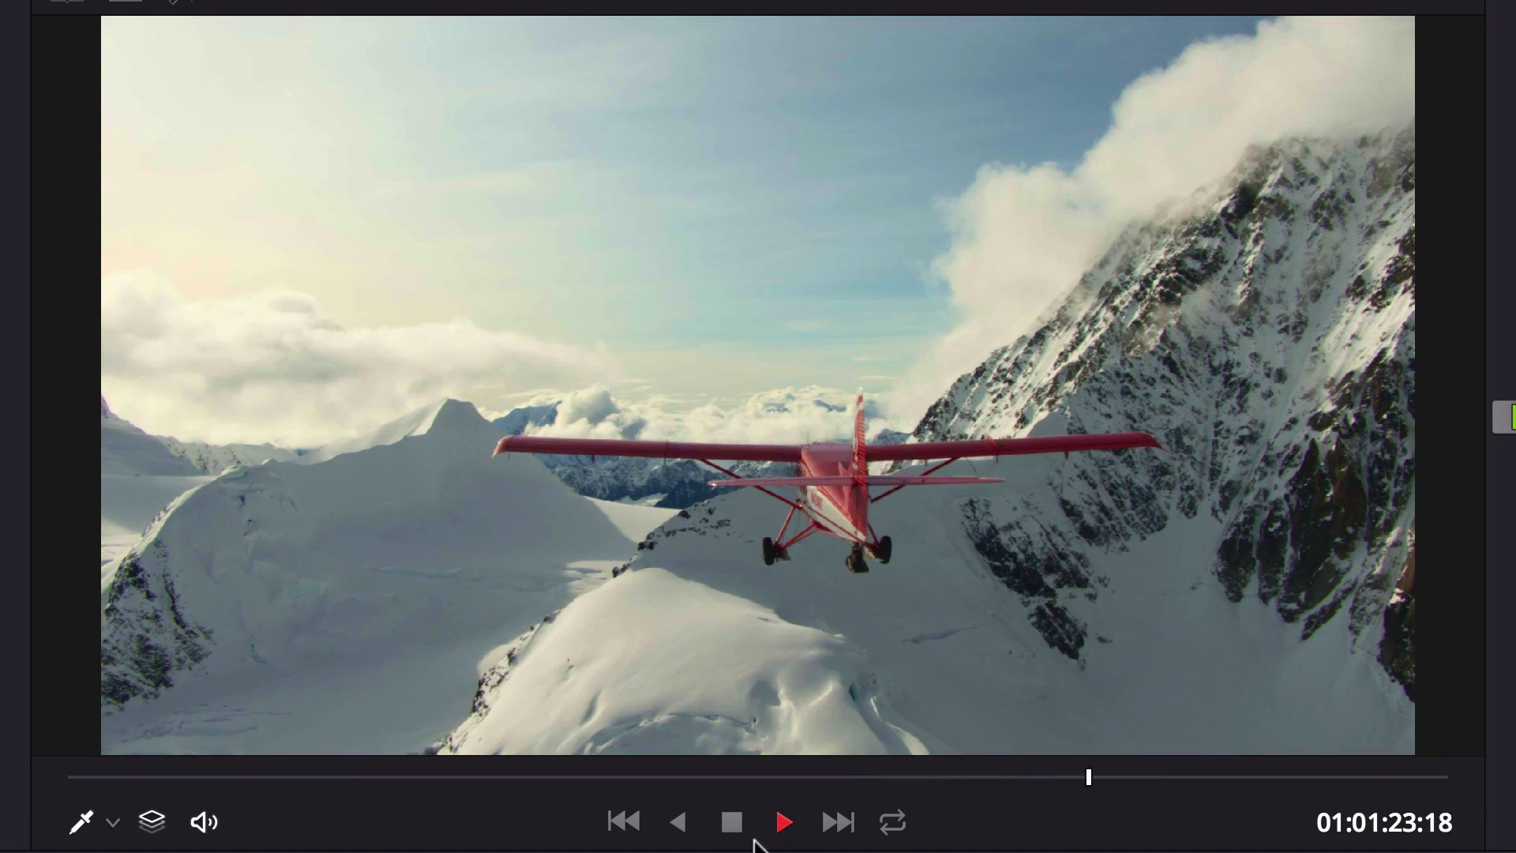
Shift the red plane toward magenta on the Hue vs Hue curve and bypass-compare with the original
left_click(731, 823)
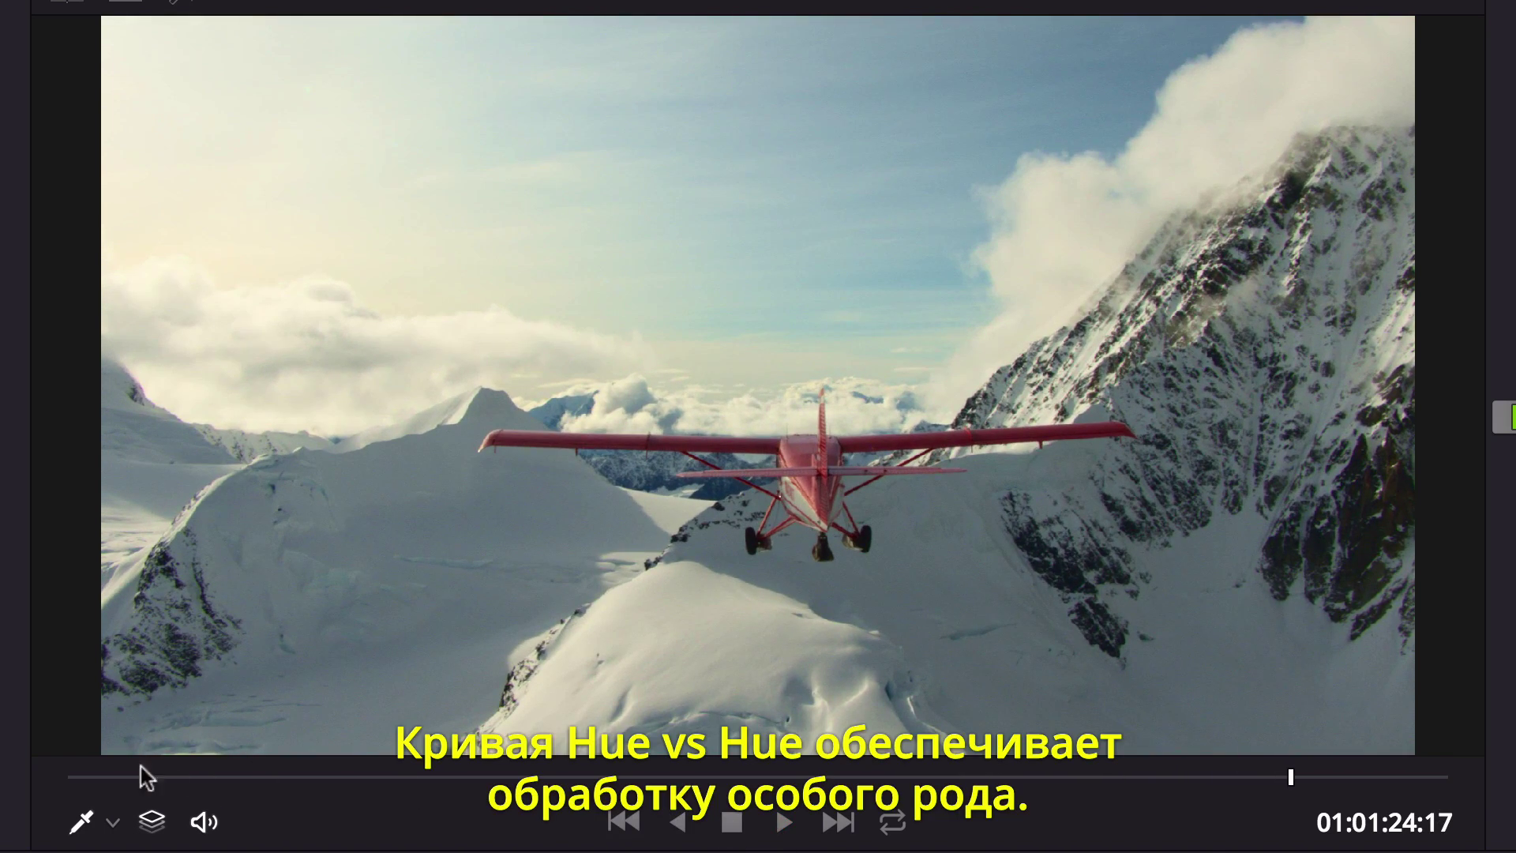
left_click(92, 779)
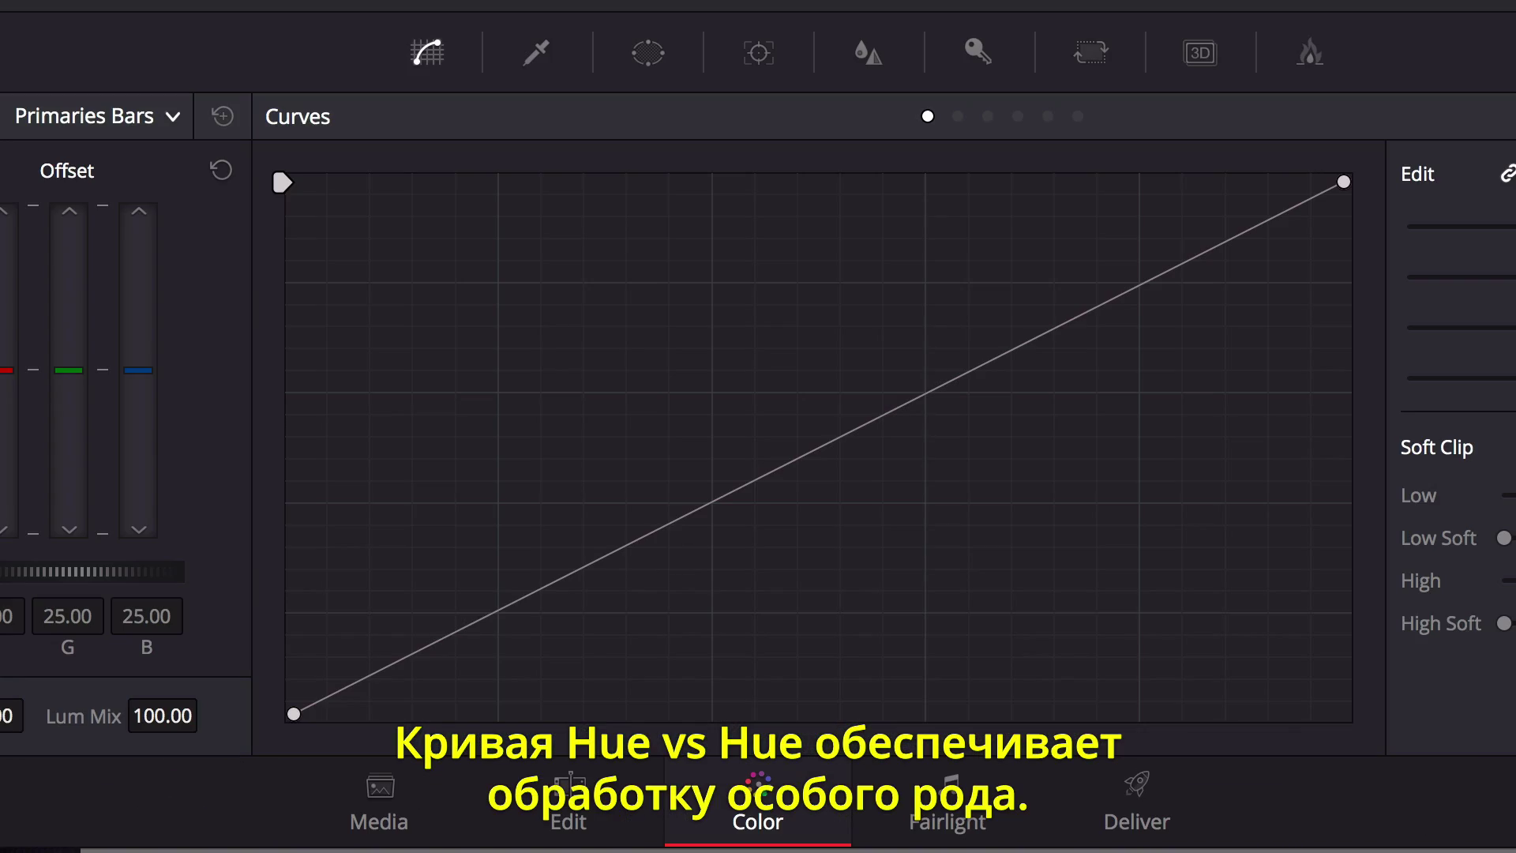
left_click(958, 117)
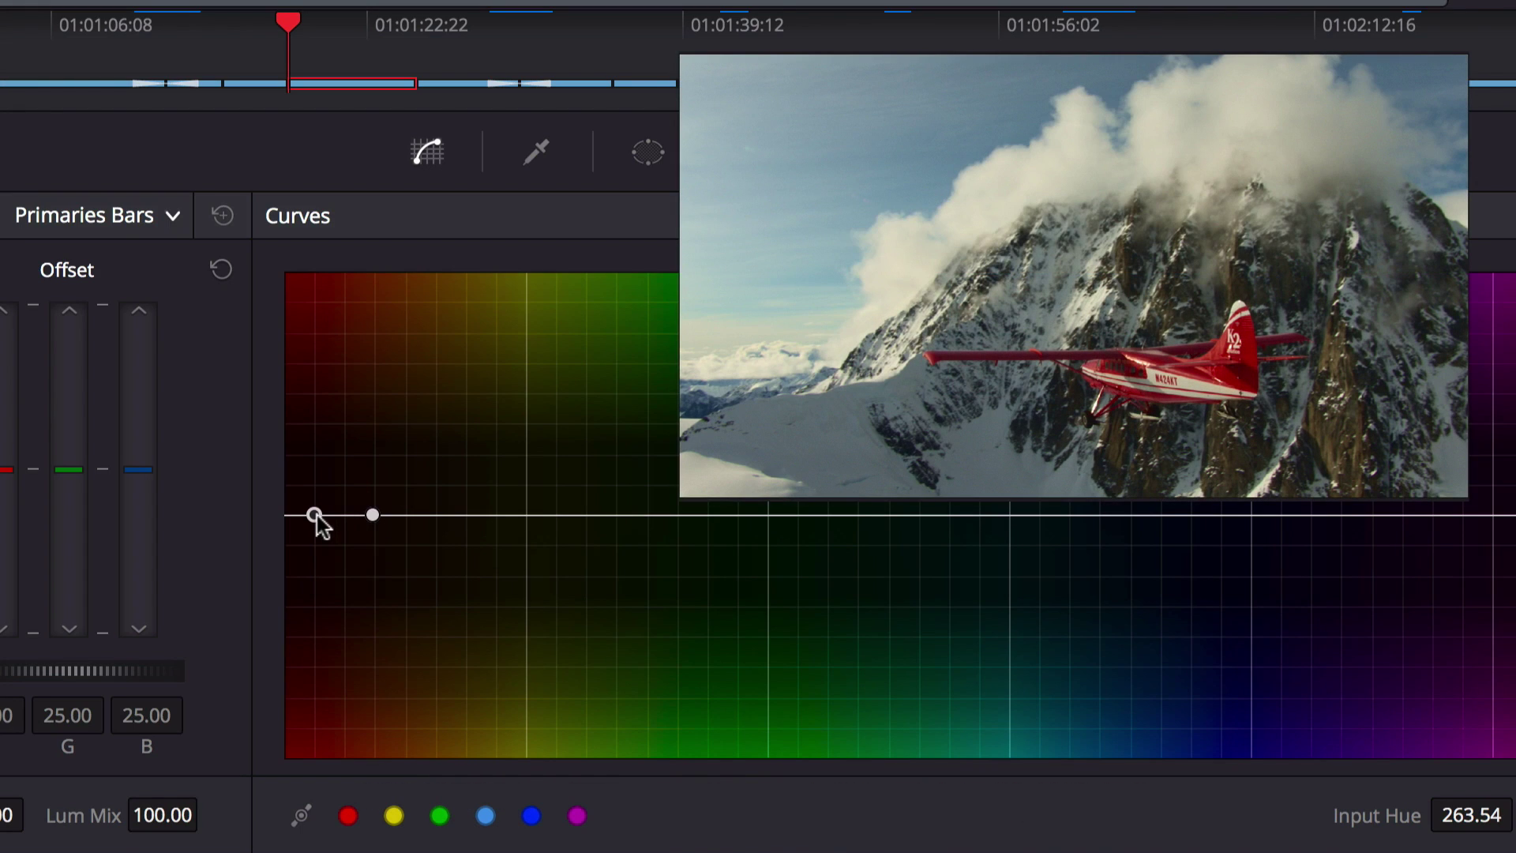
left_click_drag(316, 515, 315, 429)
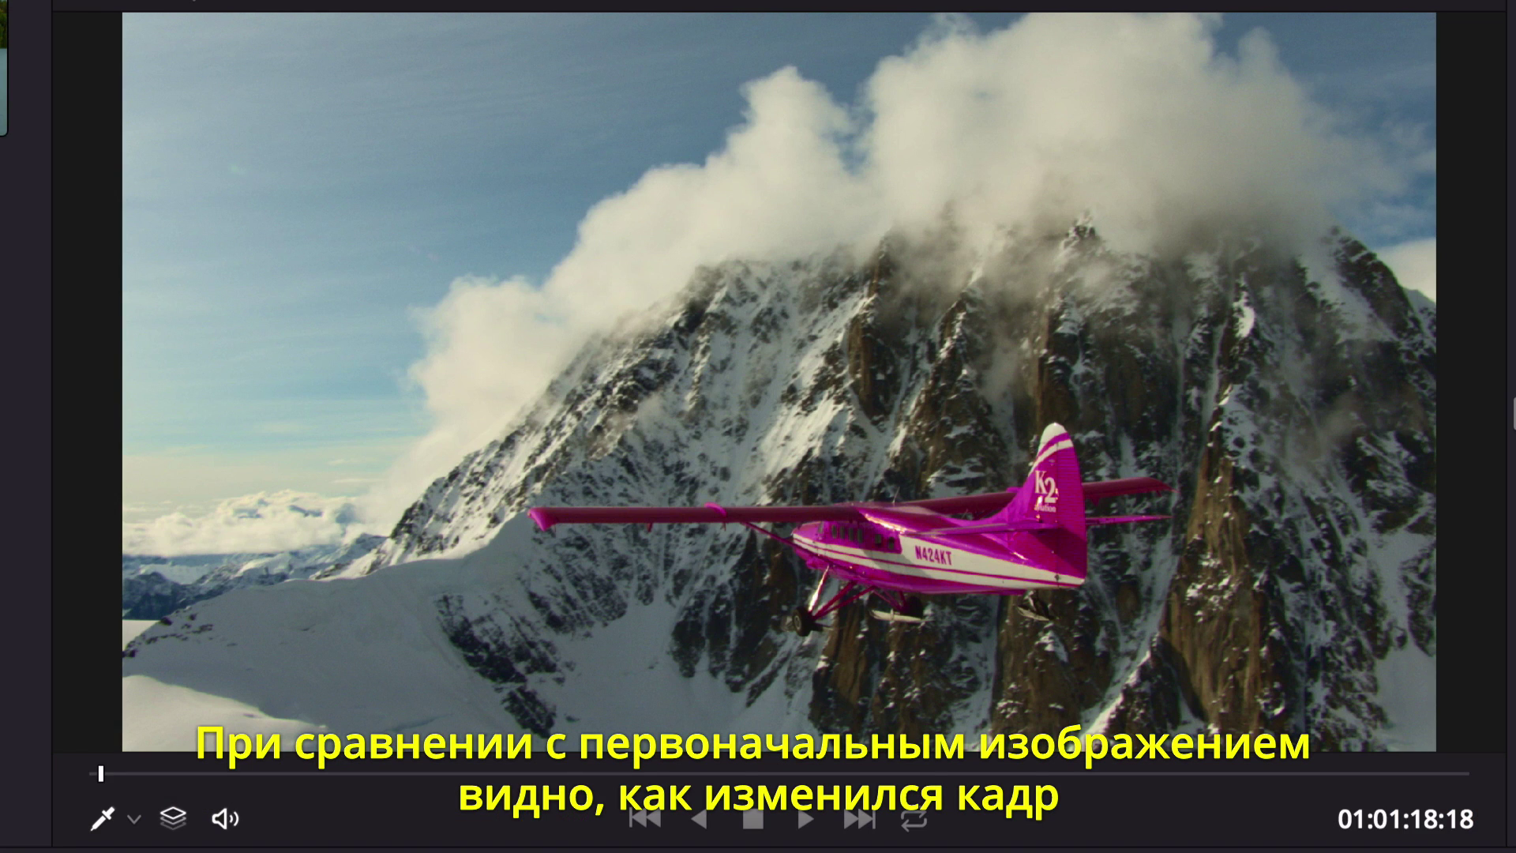
key("shift+d")
key("shift+d")
key("space")
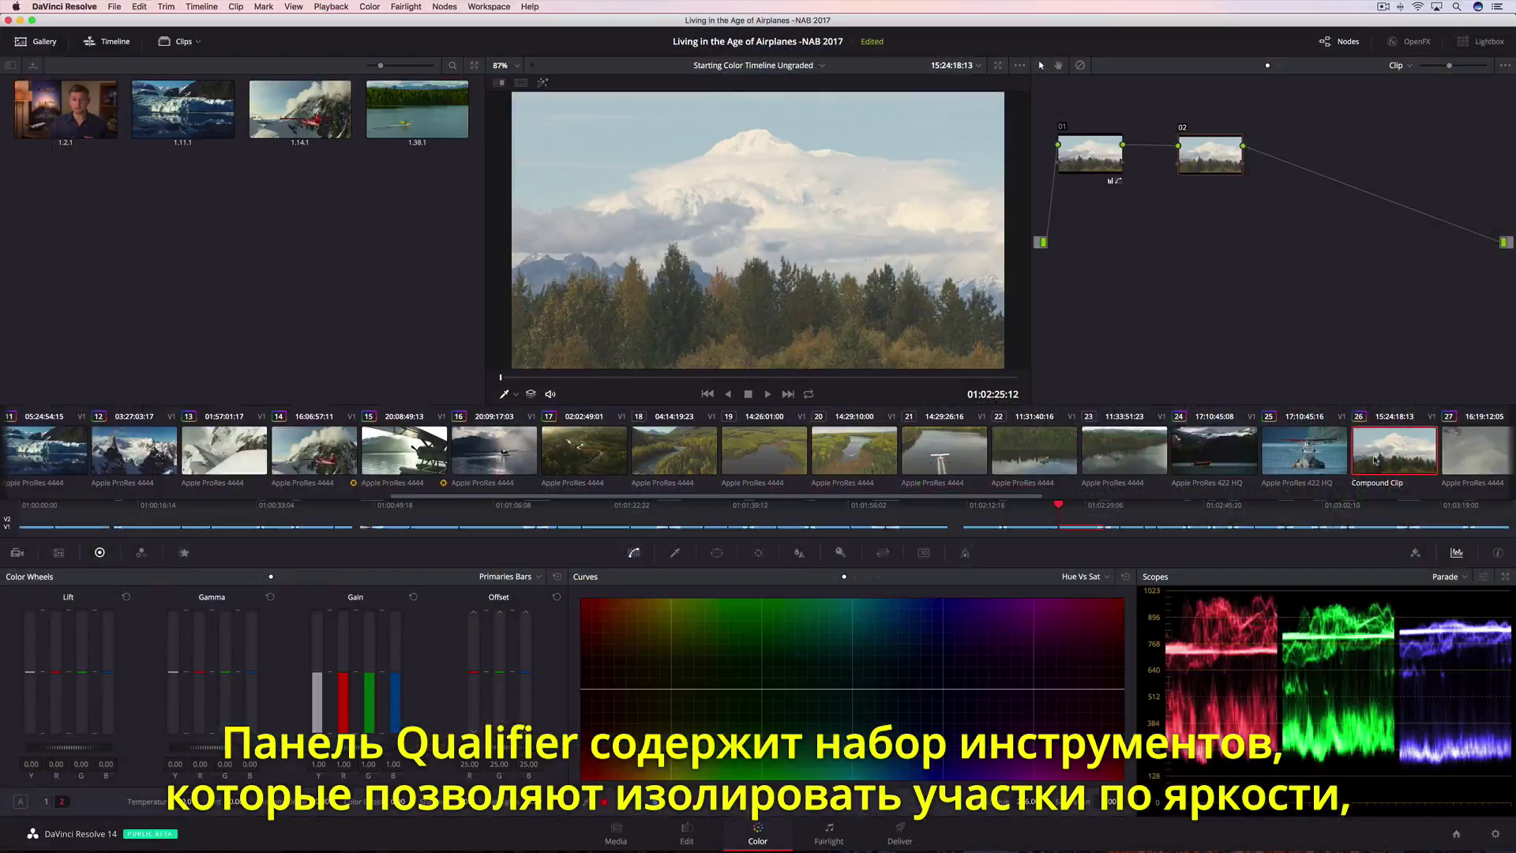
Switch the qualifier to 3D mode and sample the trees below the mountain with a stroke
left_click(675, 554)
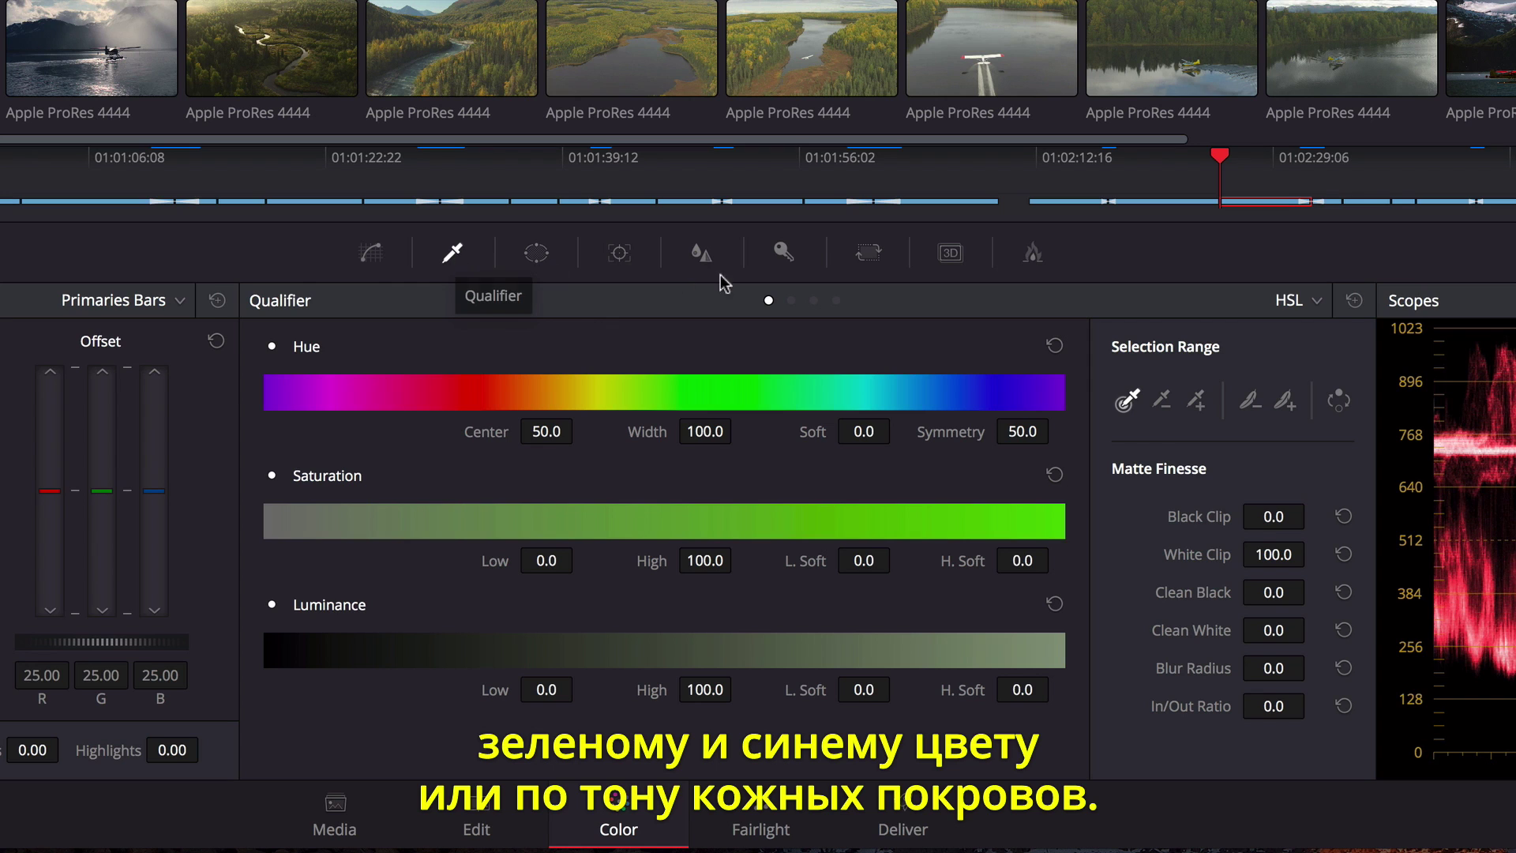
left_click(1302, 305)
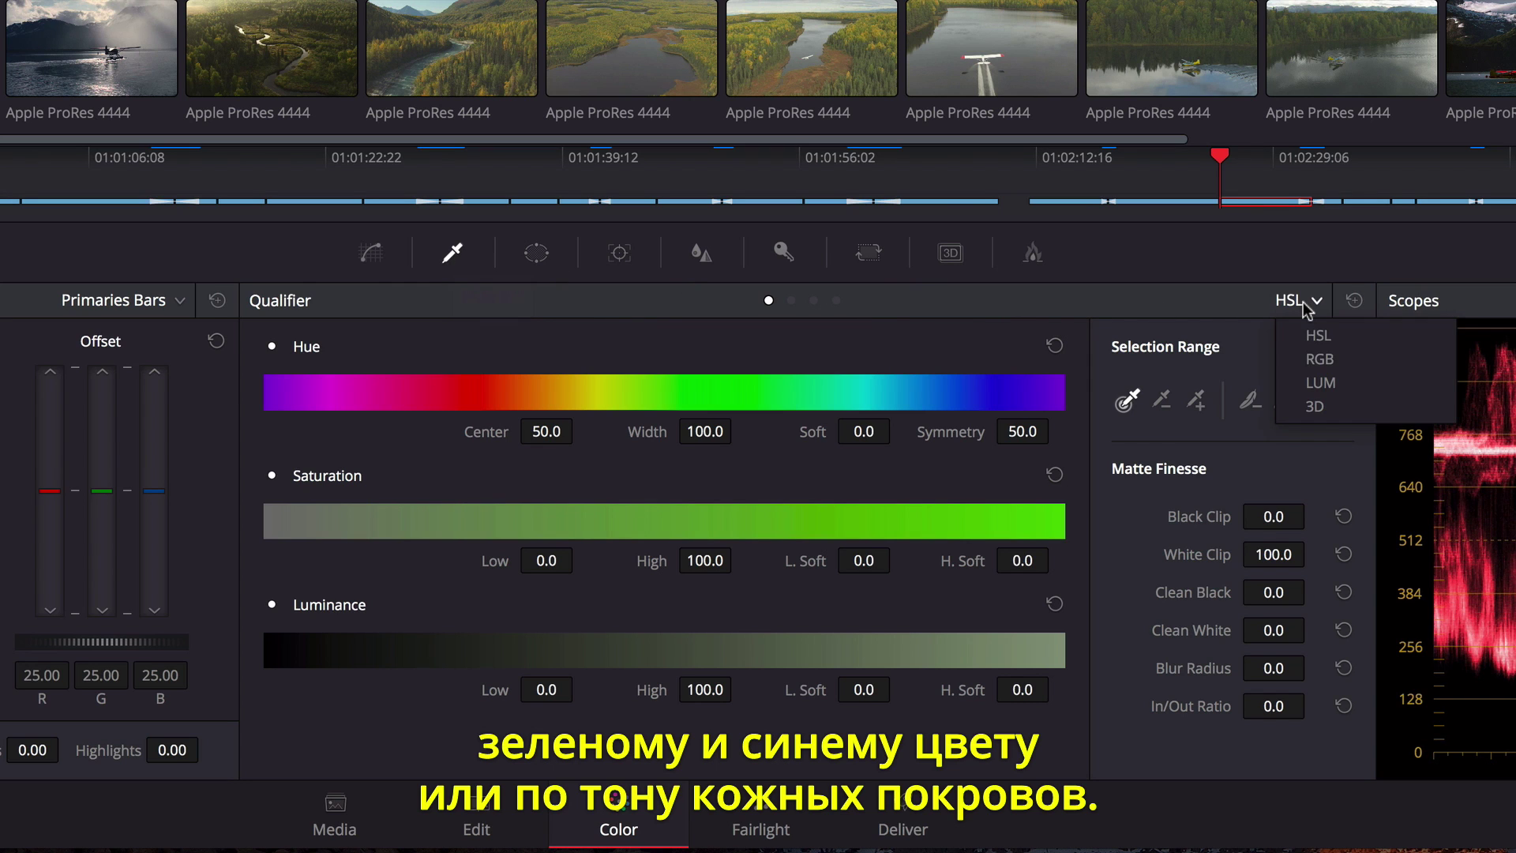
left_click(1315, 406)
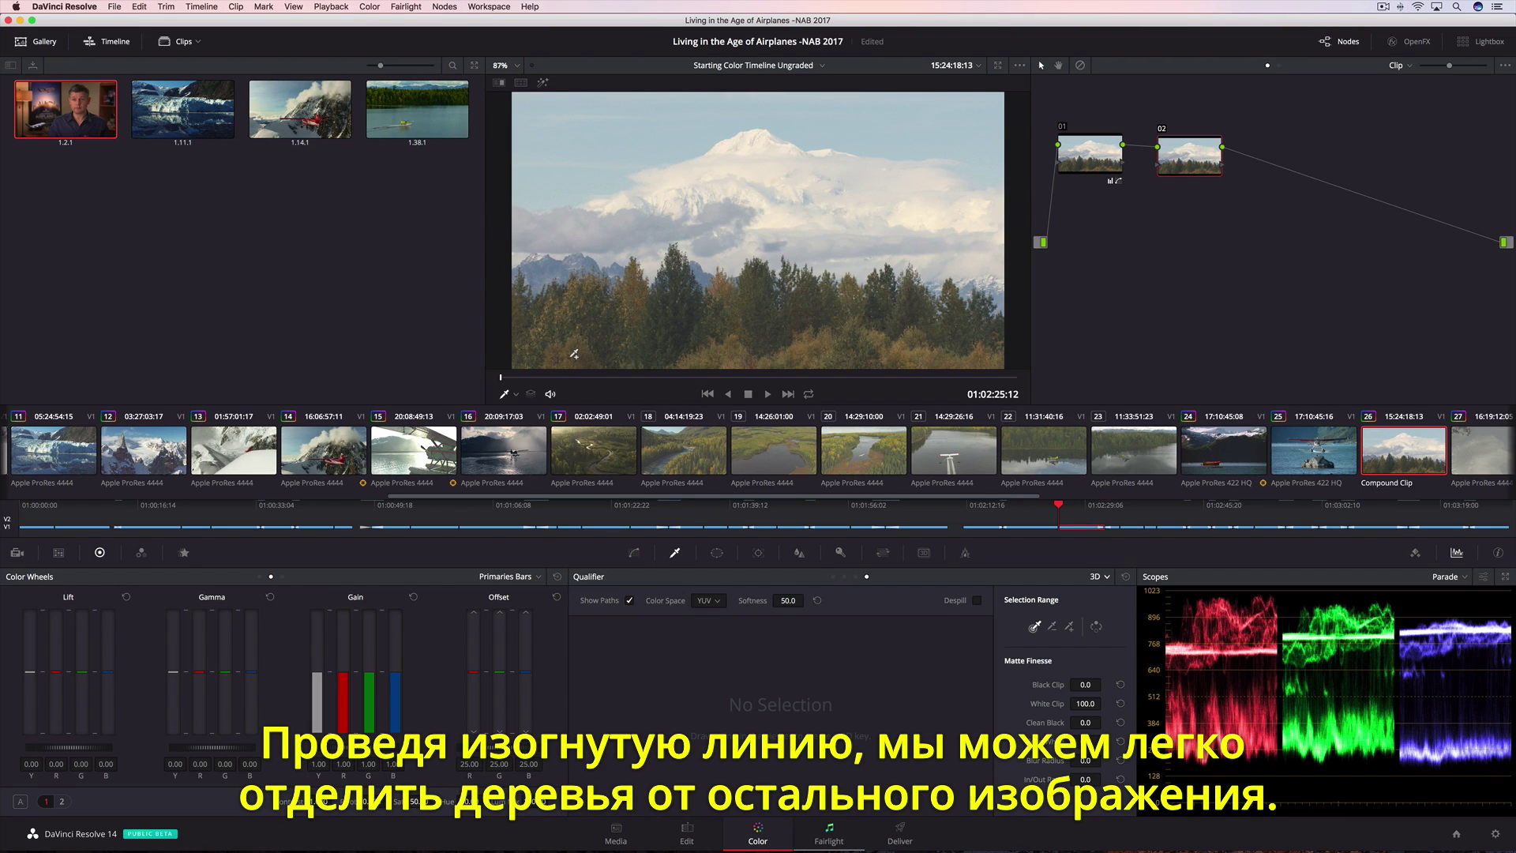
left_click_drag(970, 336, 969, 338)
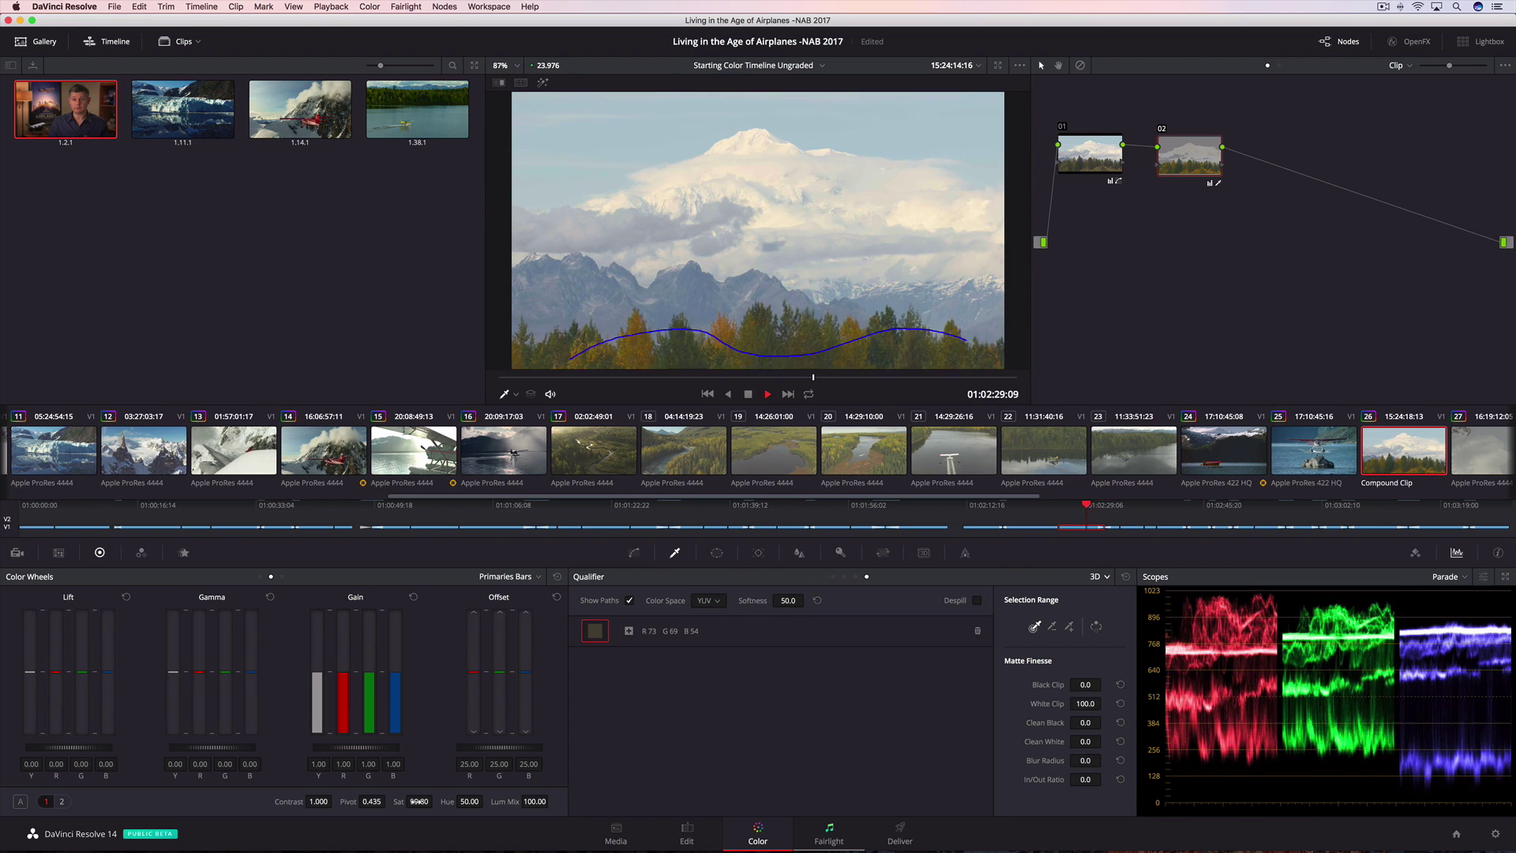
key("space")
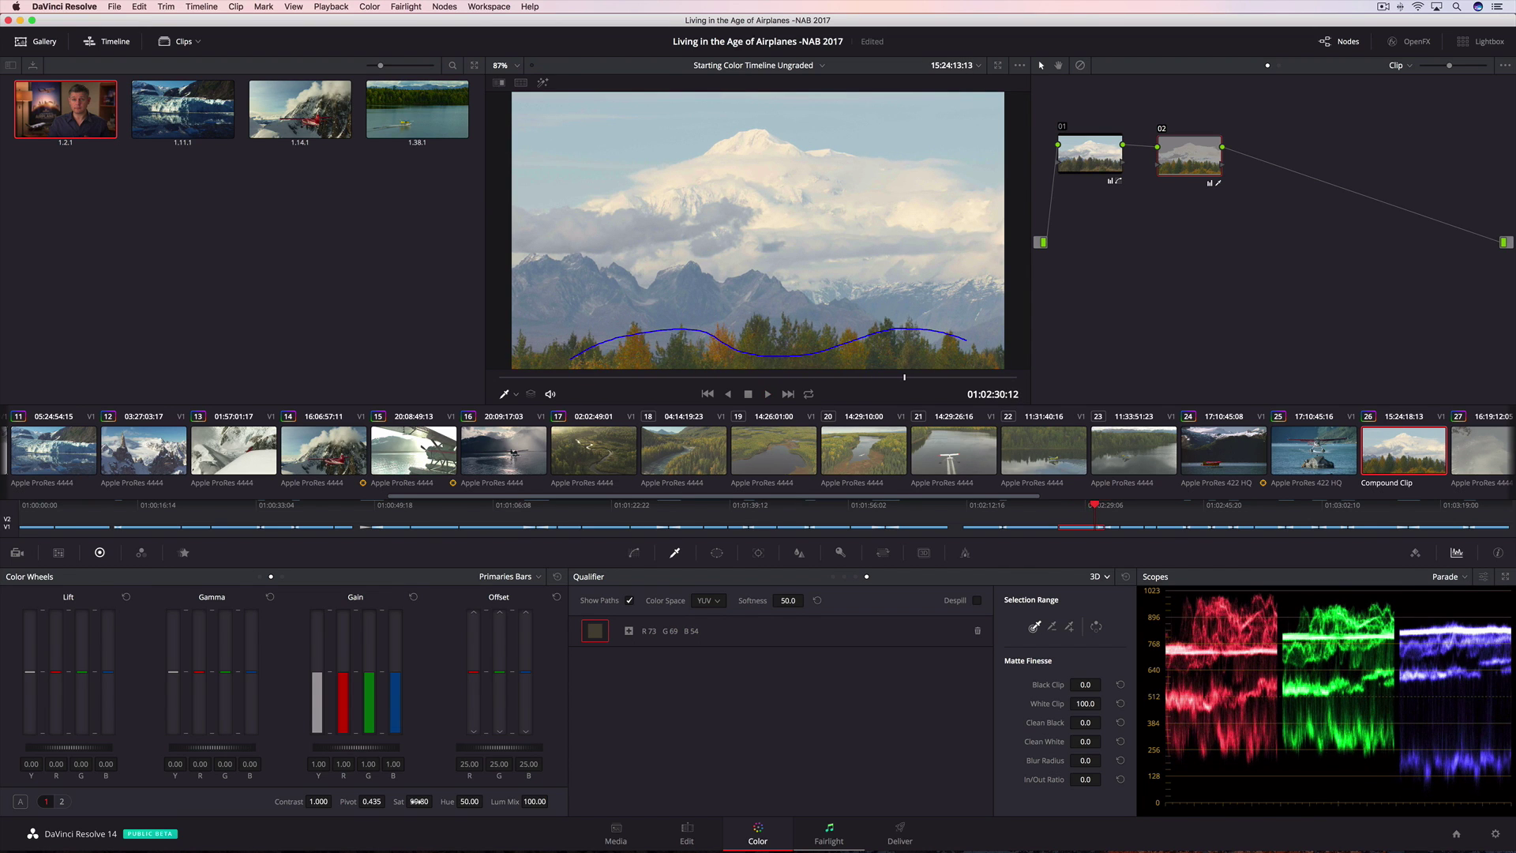
Load and play seaplane clip 24, then add a Curve power window
left_click(1212, 467)
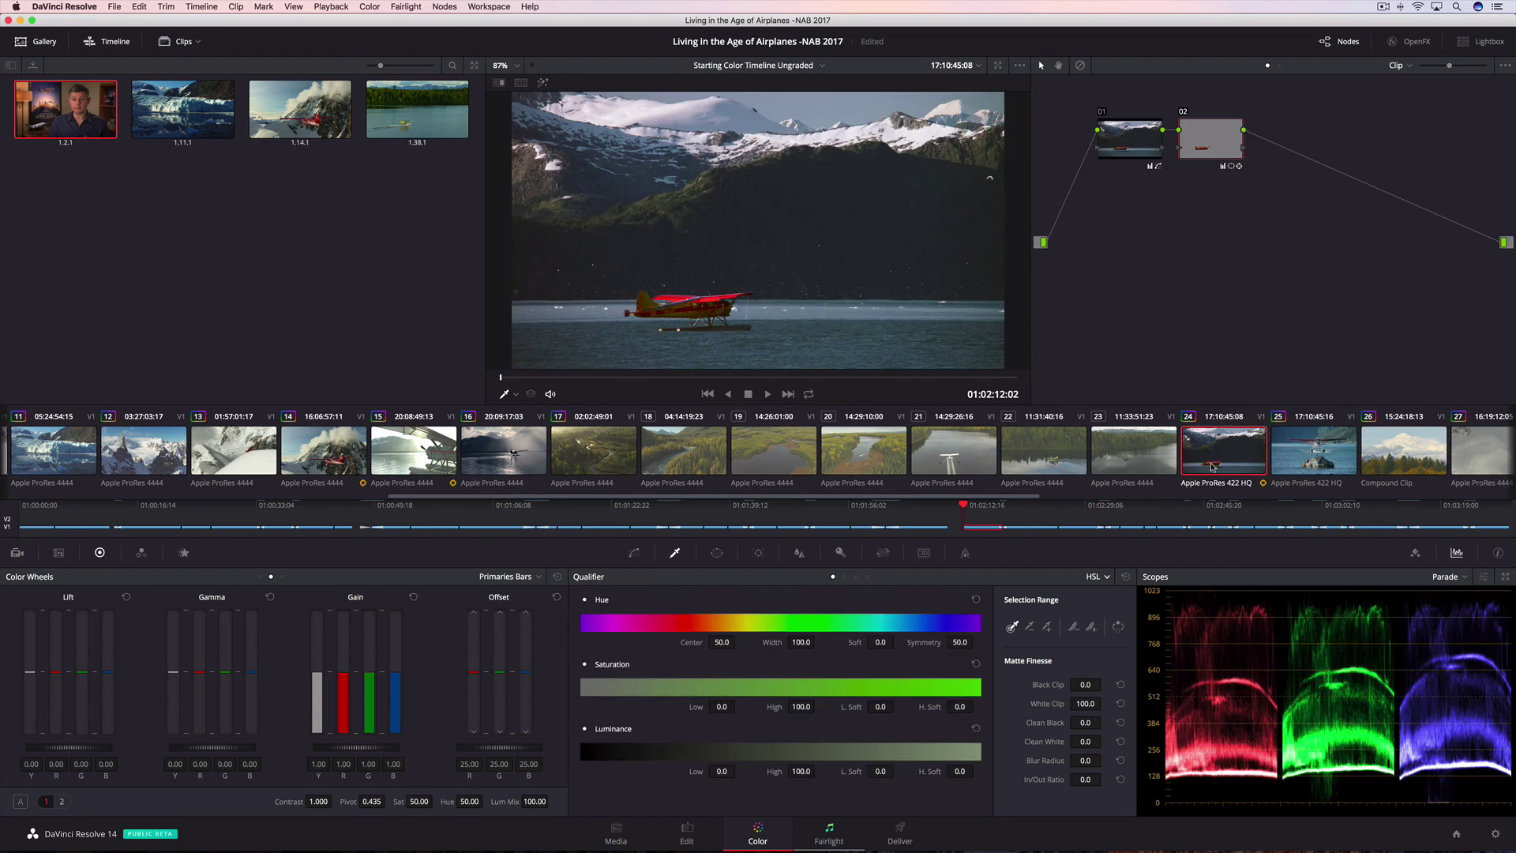
left_click(767, 394)
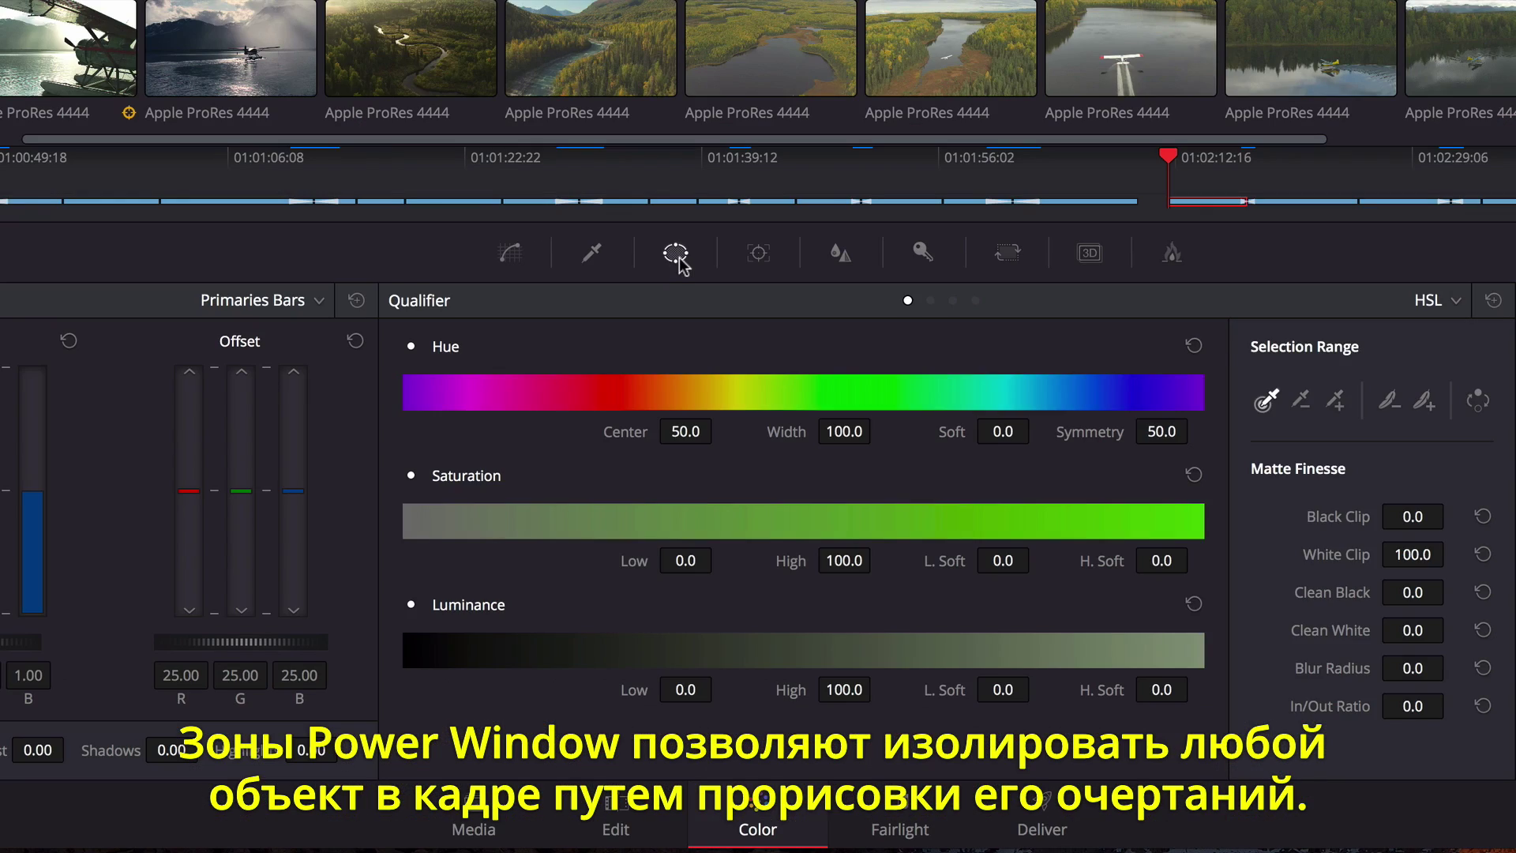
left_click(677, 256)
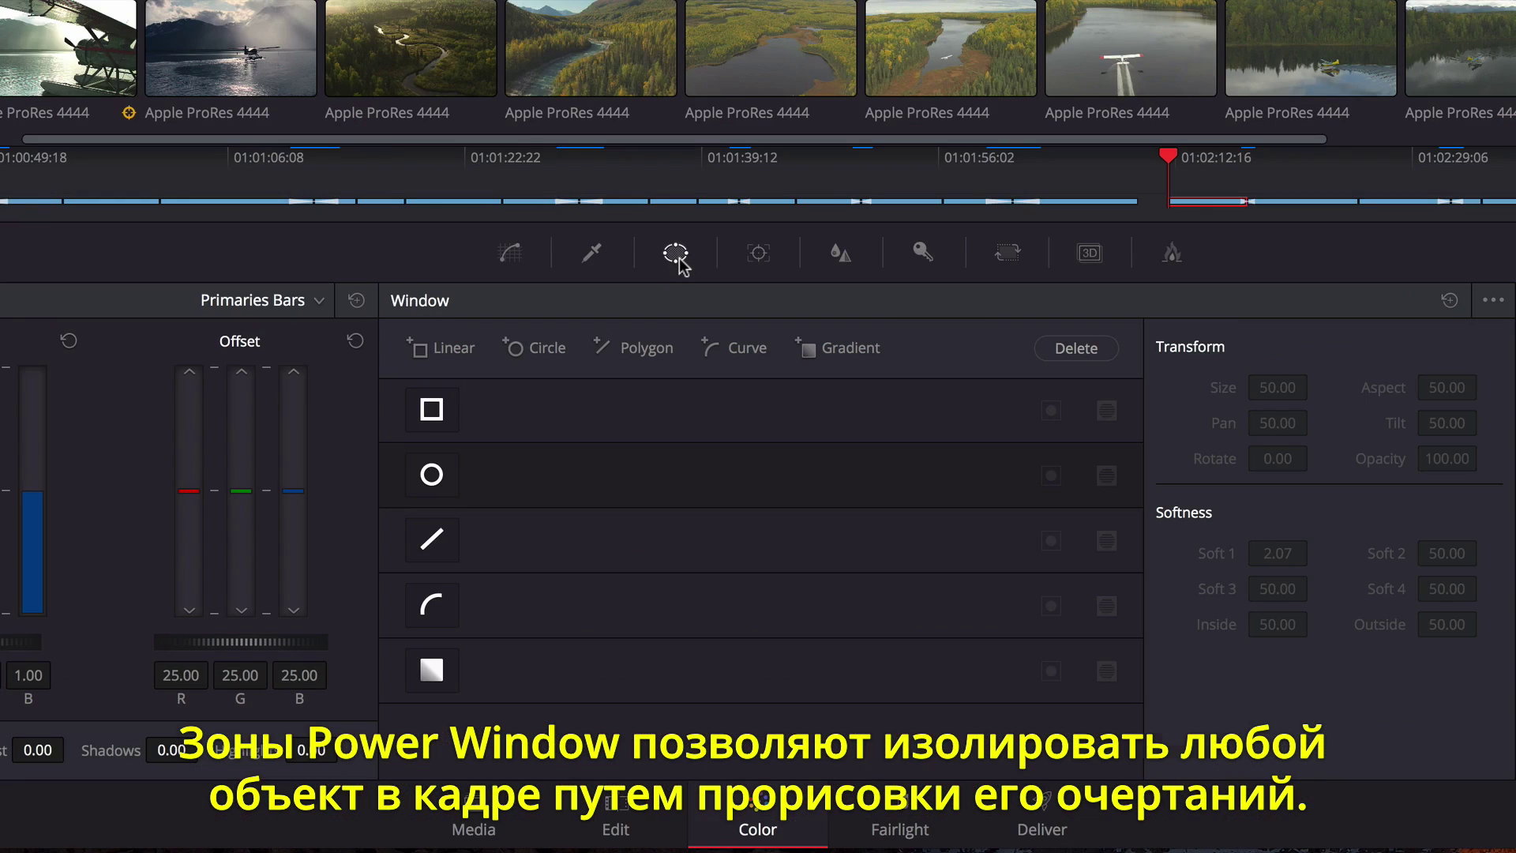
left_click(436, 613)
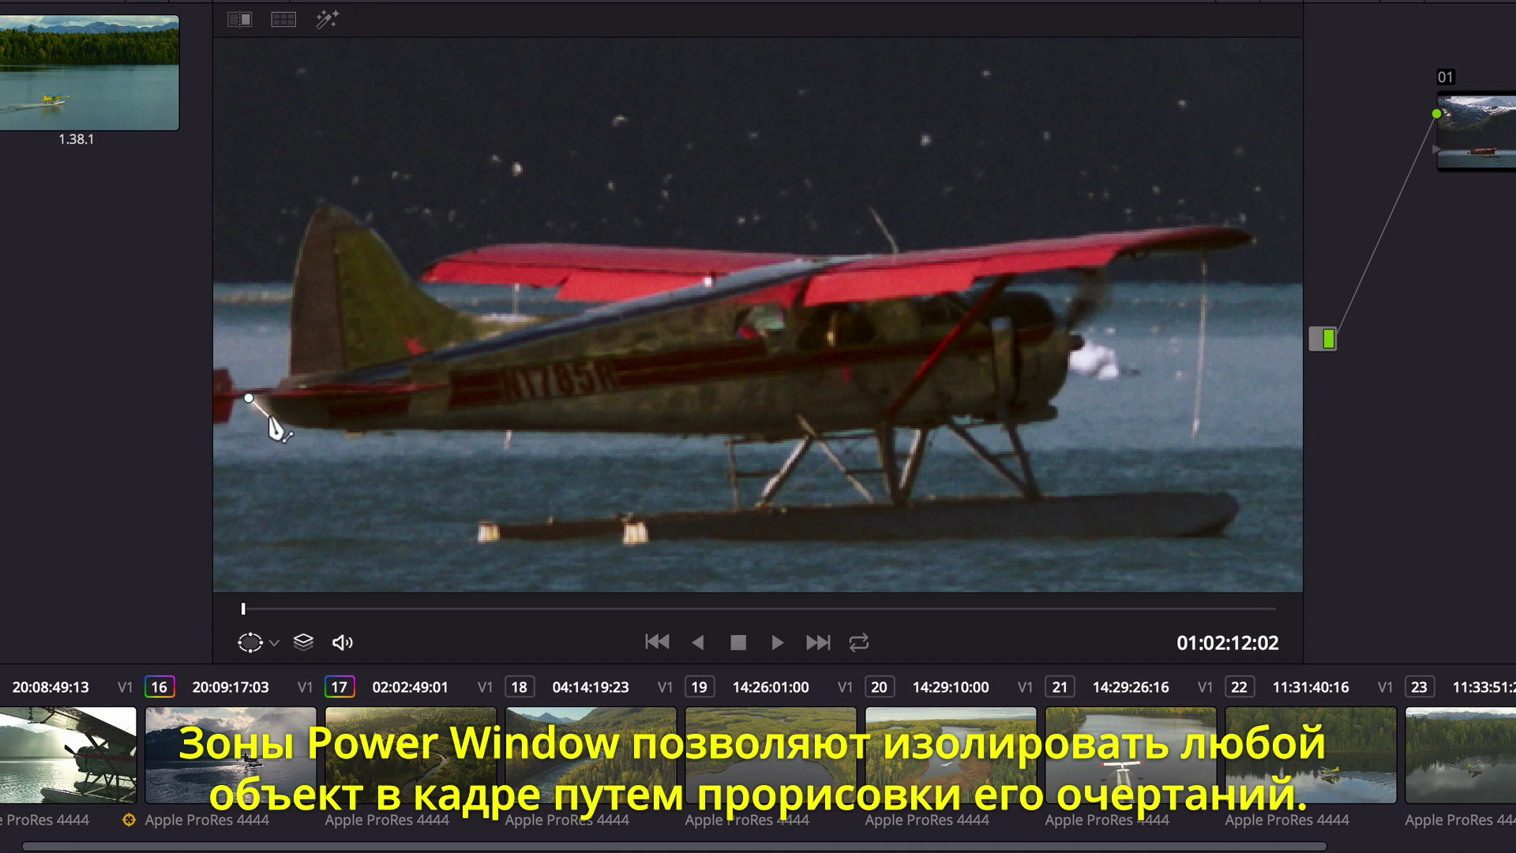
Outline the fuselage bottom, nose and cockpit with curve points
left_click(271, 421)
left_click(782, 435)
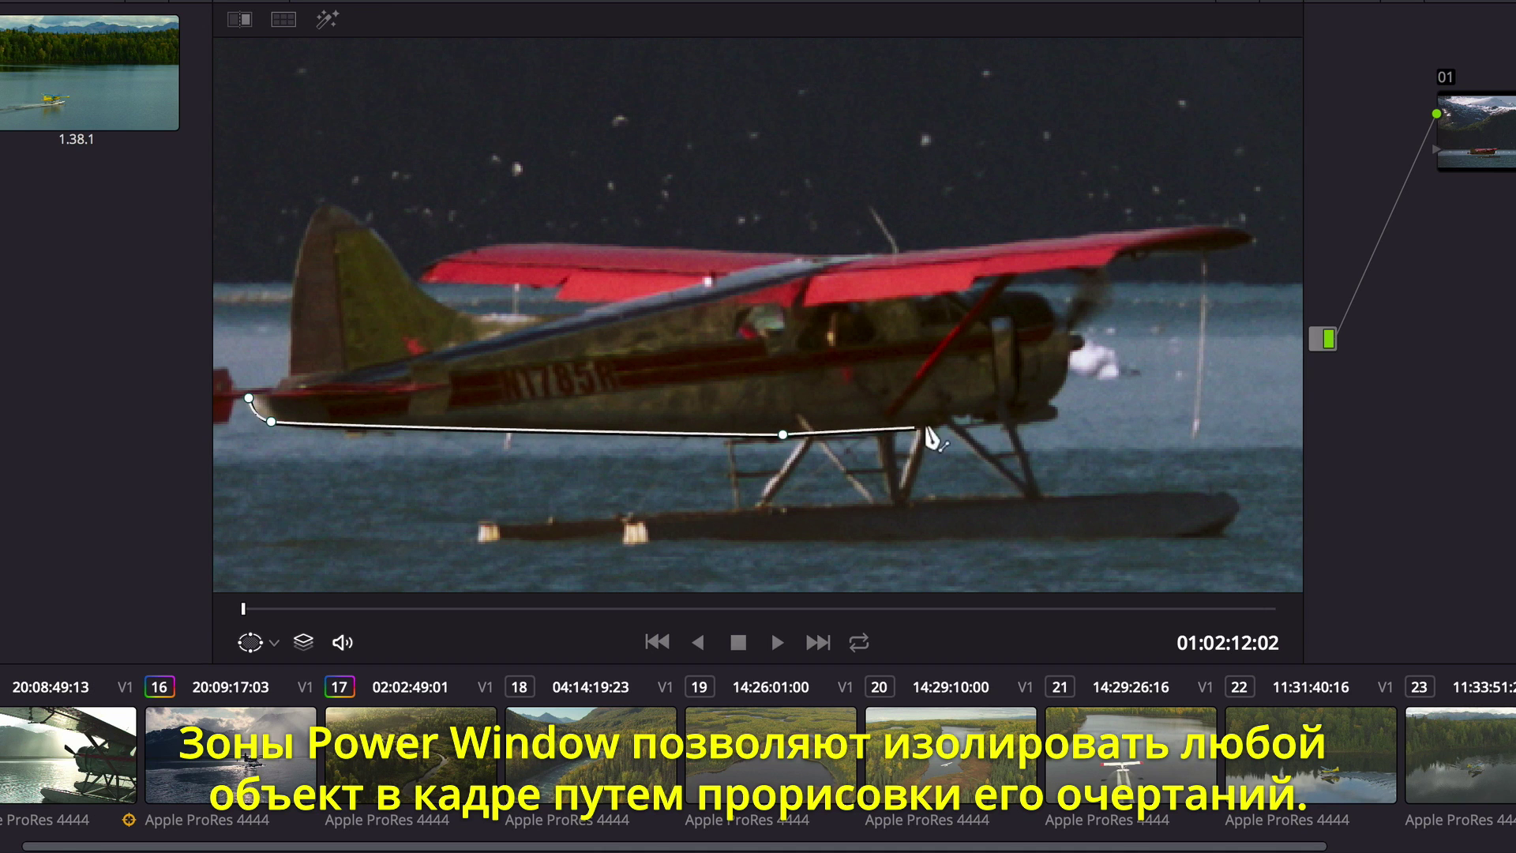
left_click(1050, 406)
left_click_drag(1070, 352, 1067, 321)
left_click(1036, 292)
left_click(905, 302)
left_click(966, 288)
left_click(972, 276)
left_click(1102, 266)
Trace the curve along the top of the wing and around its left end
left_click(1145, 249)
left_click(1245, 242)
left_click(1222, 225)
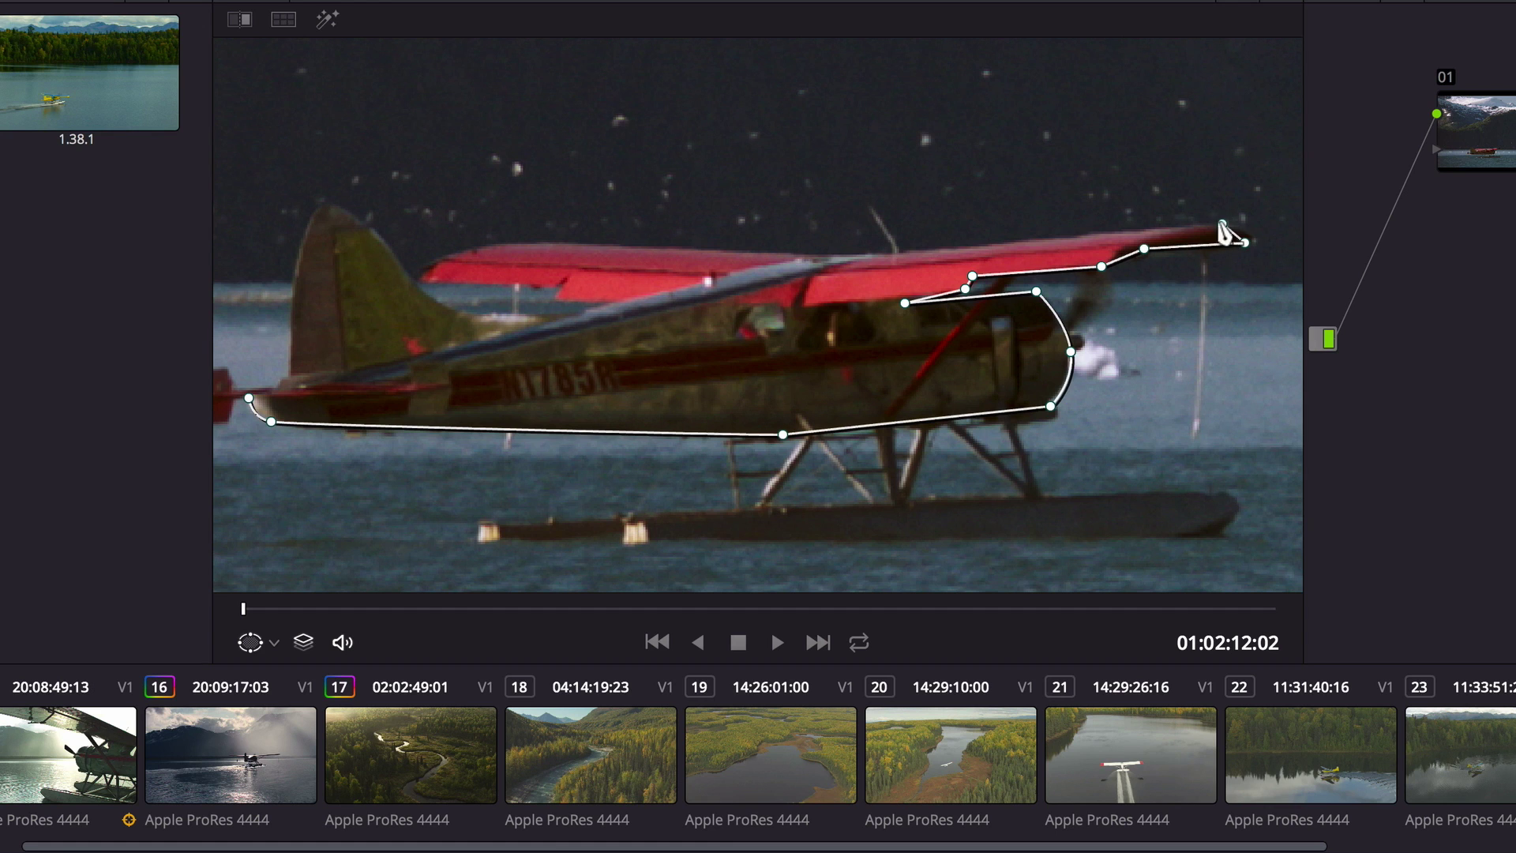
left_click(860, 250)
left_click(712, 249)
left_click(512, 238)
left_click(433, 264)
left_click(434, 282)
left_click(551, 295)
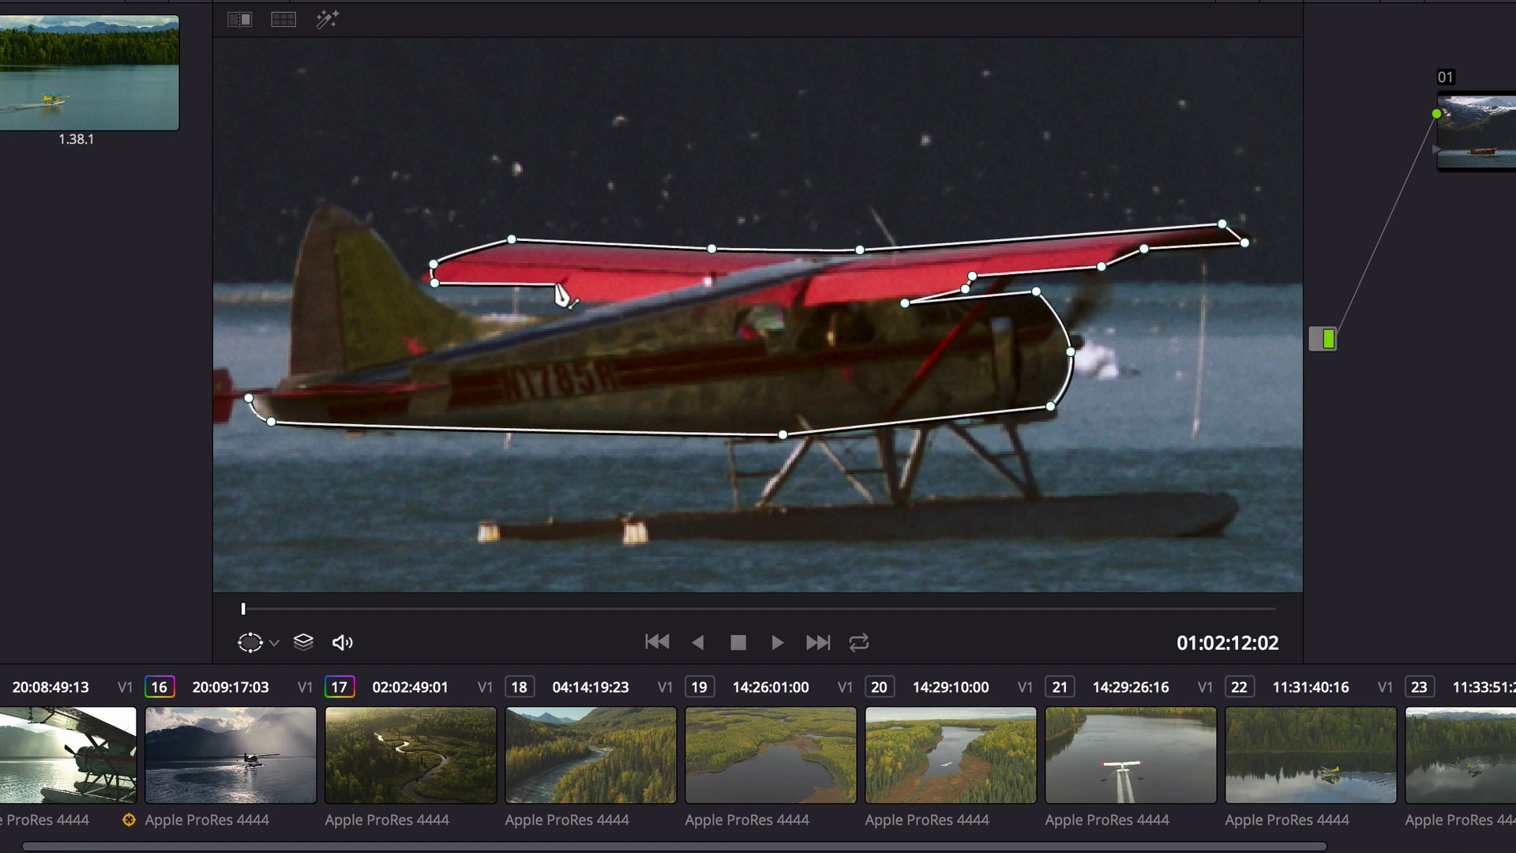
left_click(620, 301)
Trace around the tail fin and close the curve on its first point
left_click(480, 335)
left_click(413, 292)
left_click(342, 210)
left_click(309, 230)
left_click(289, 374)
left_click(263, 414)
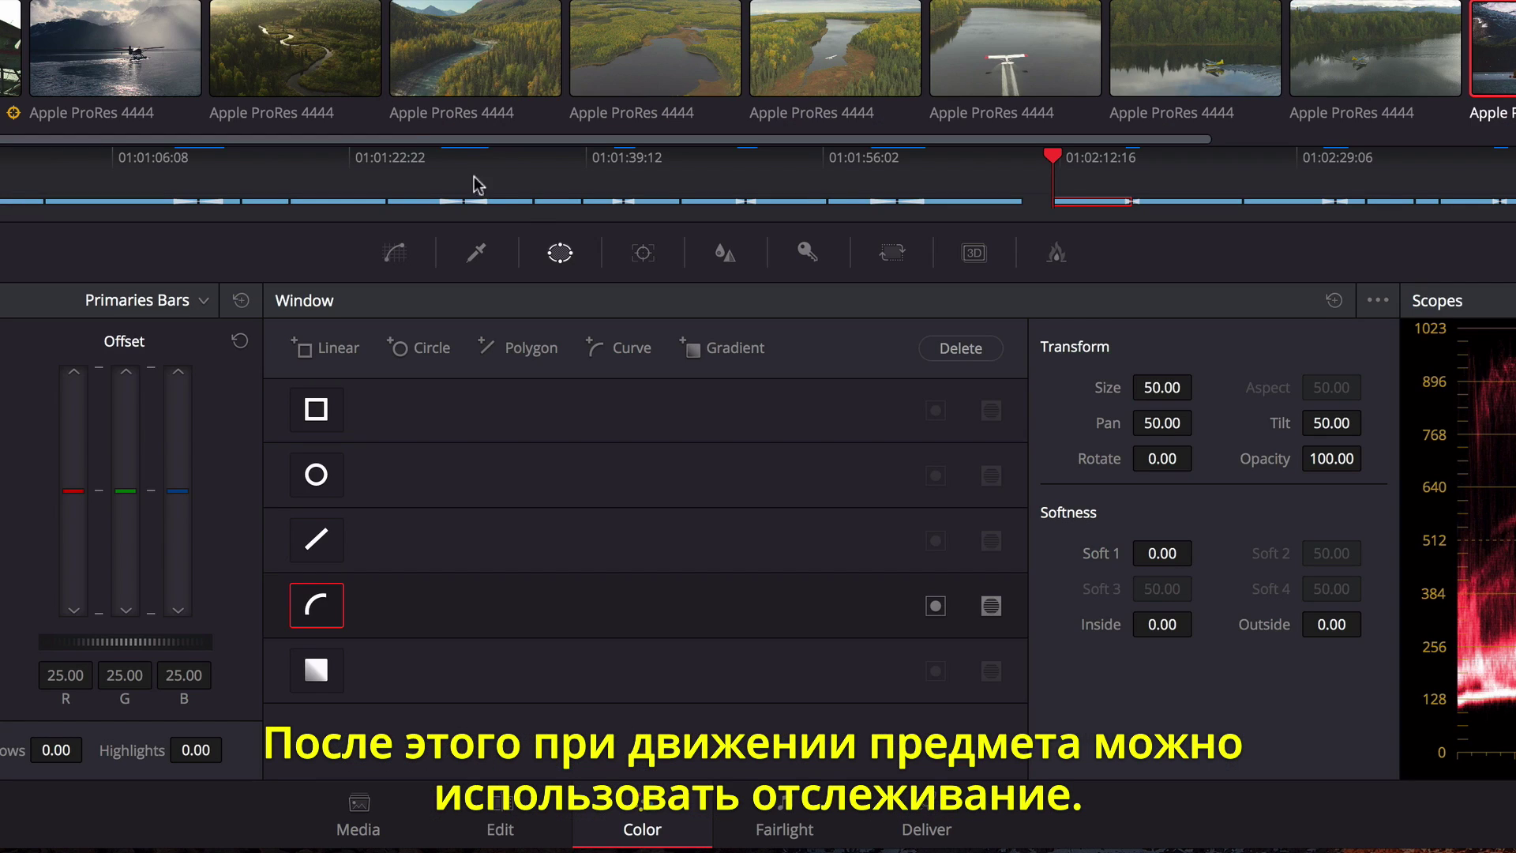
left_click(648, 257)
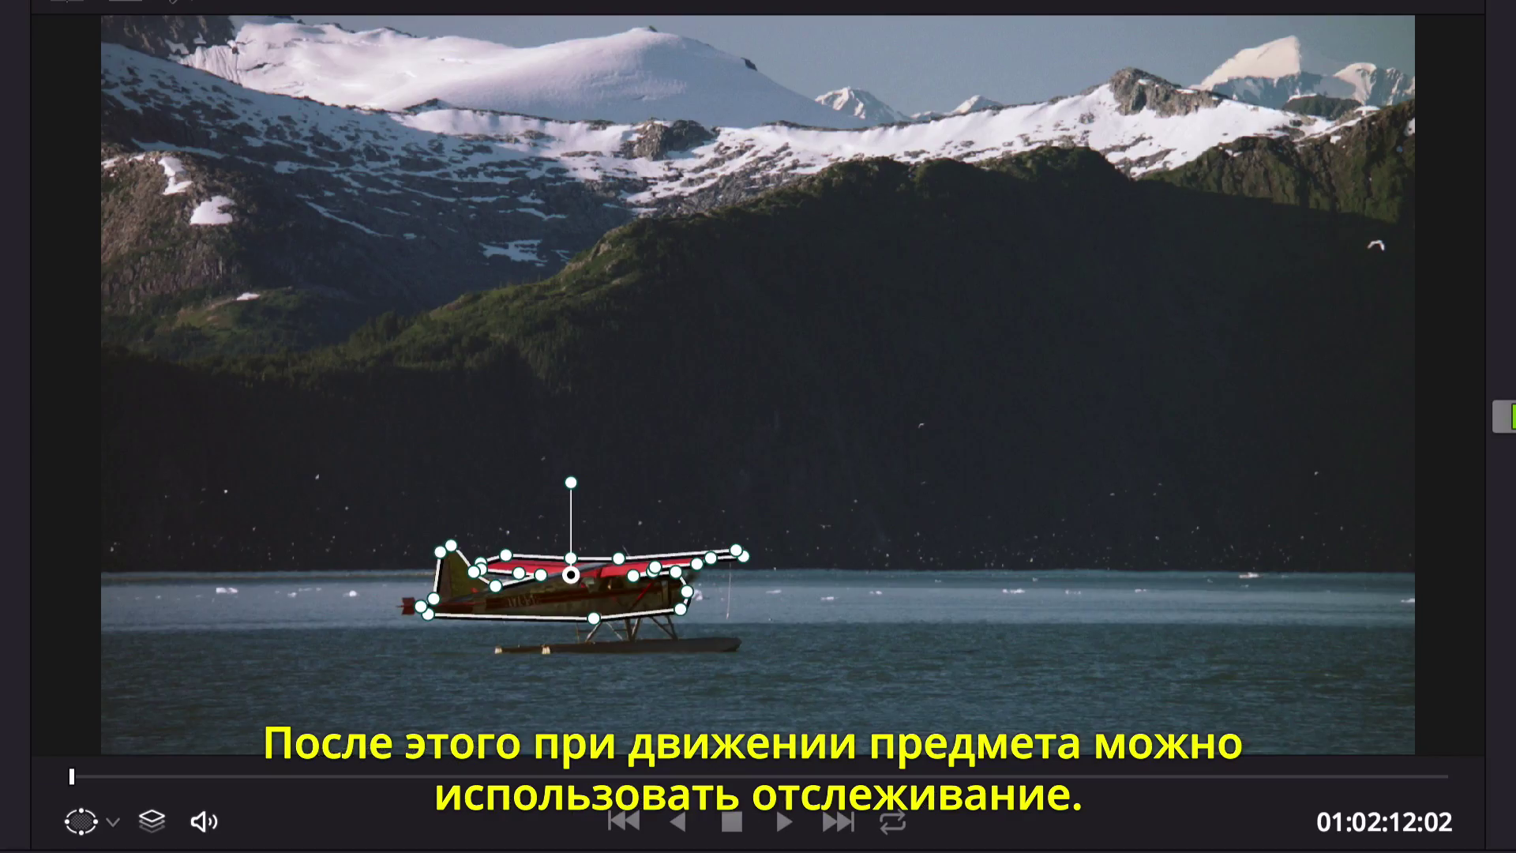
Track the curve window forward, then move and scale the wing points onto the red wing
left_click(405, 347)
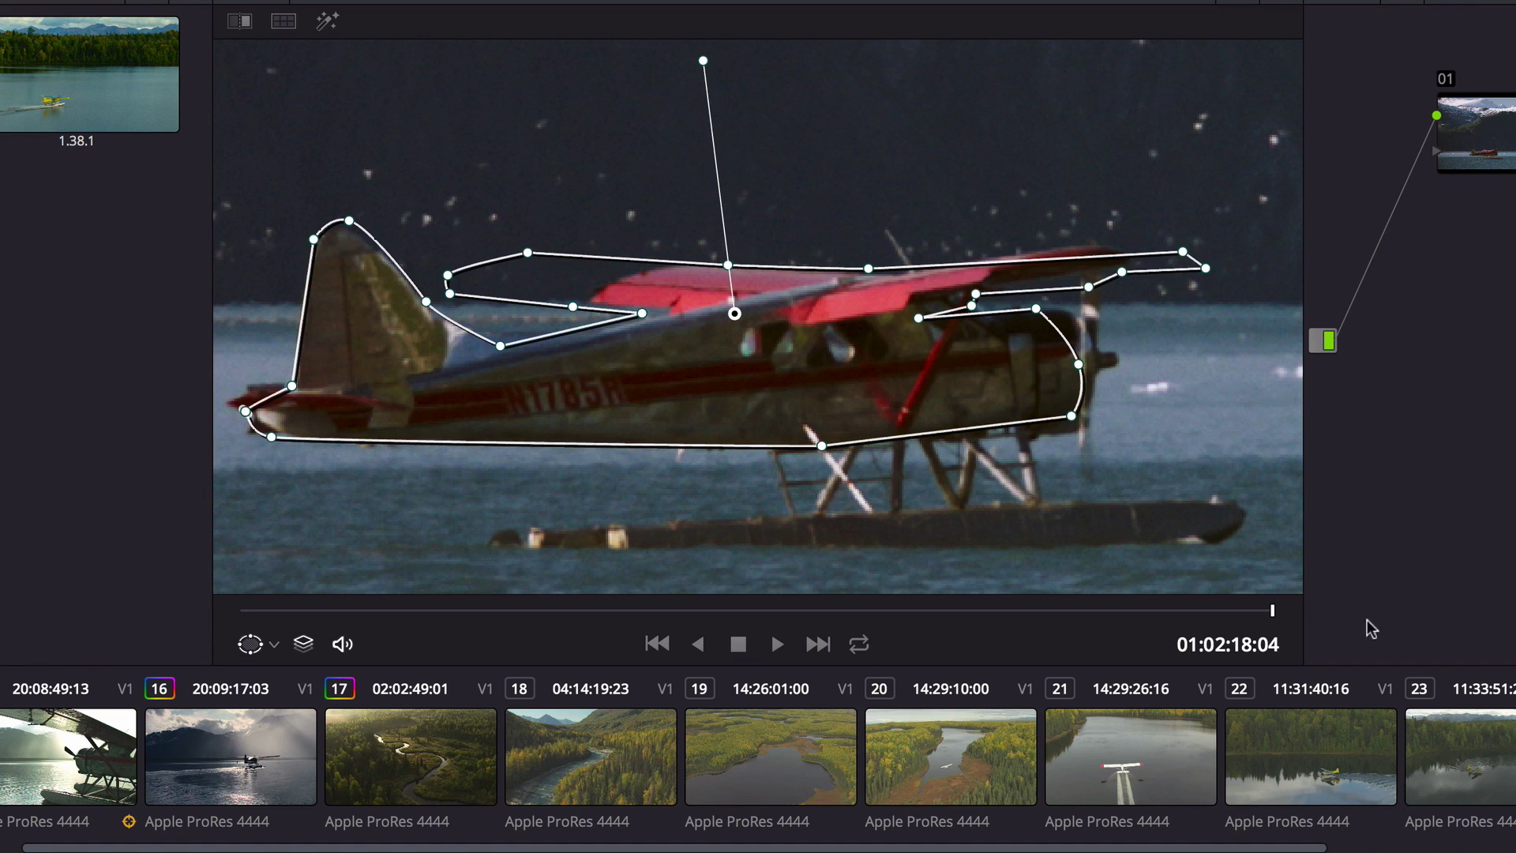
left_click_drag(1185, 252, 1101, 260)
left_click_drag(435, 199, 583, 310)
left_click_drag(524, 266, 660, 273)
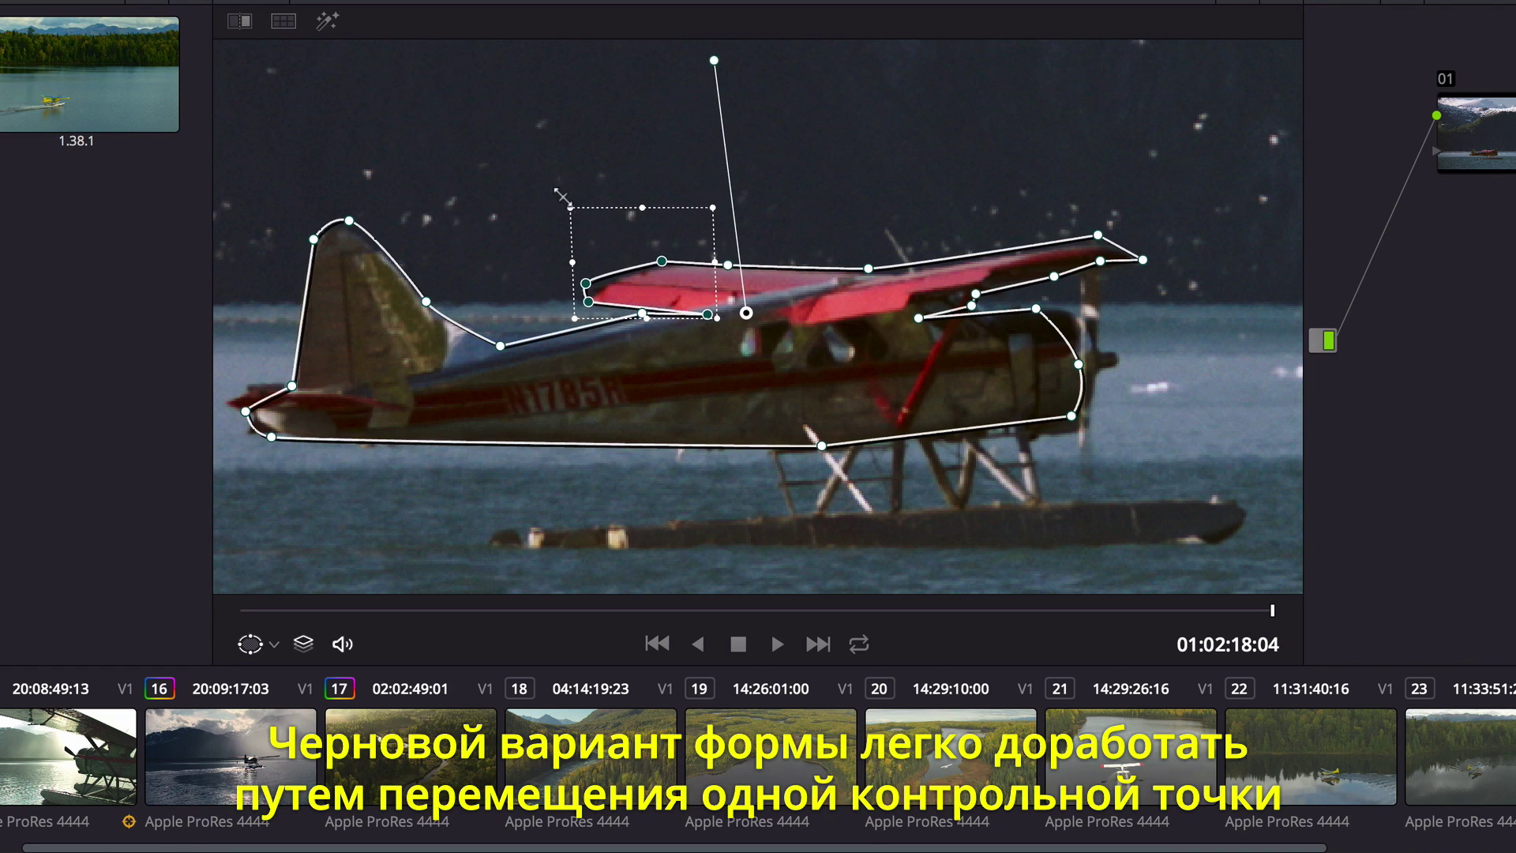
left_click_drag(548, 190, 566, 203)
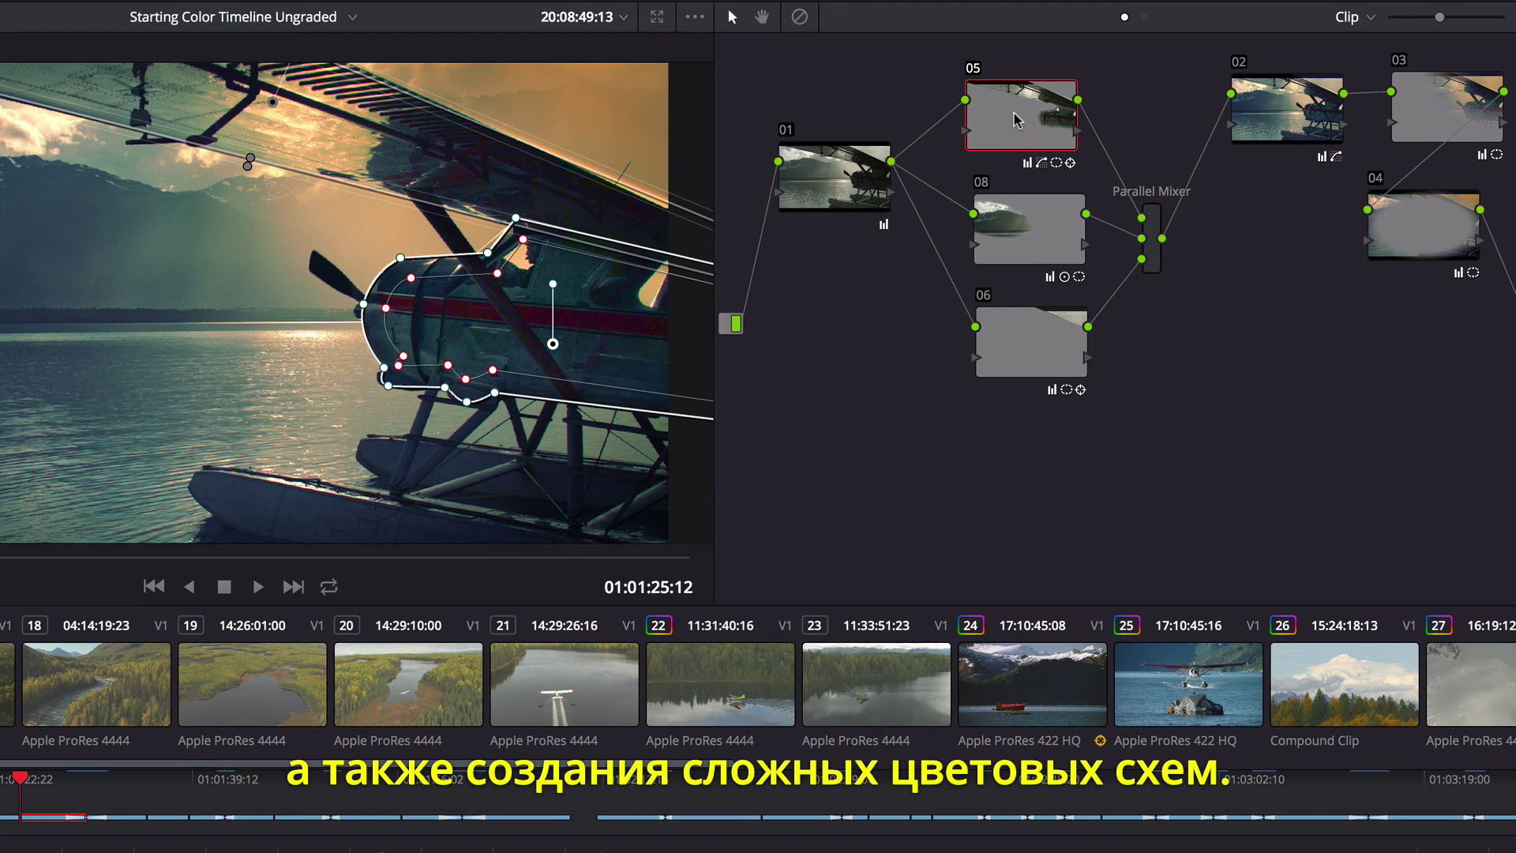
Move node 03 after the Parallel Mixer, placing it beside node 02
left_click(1019, 220)
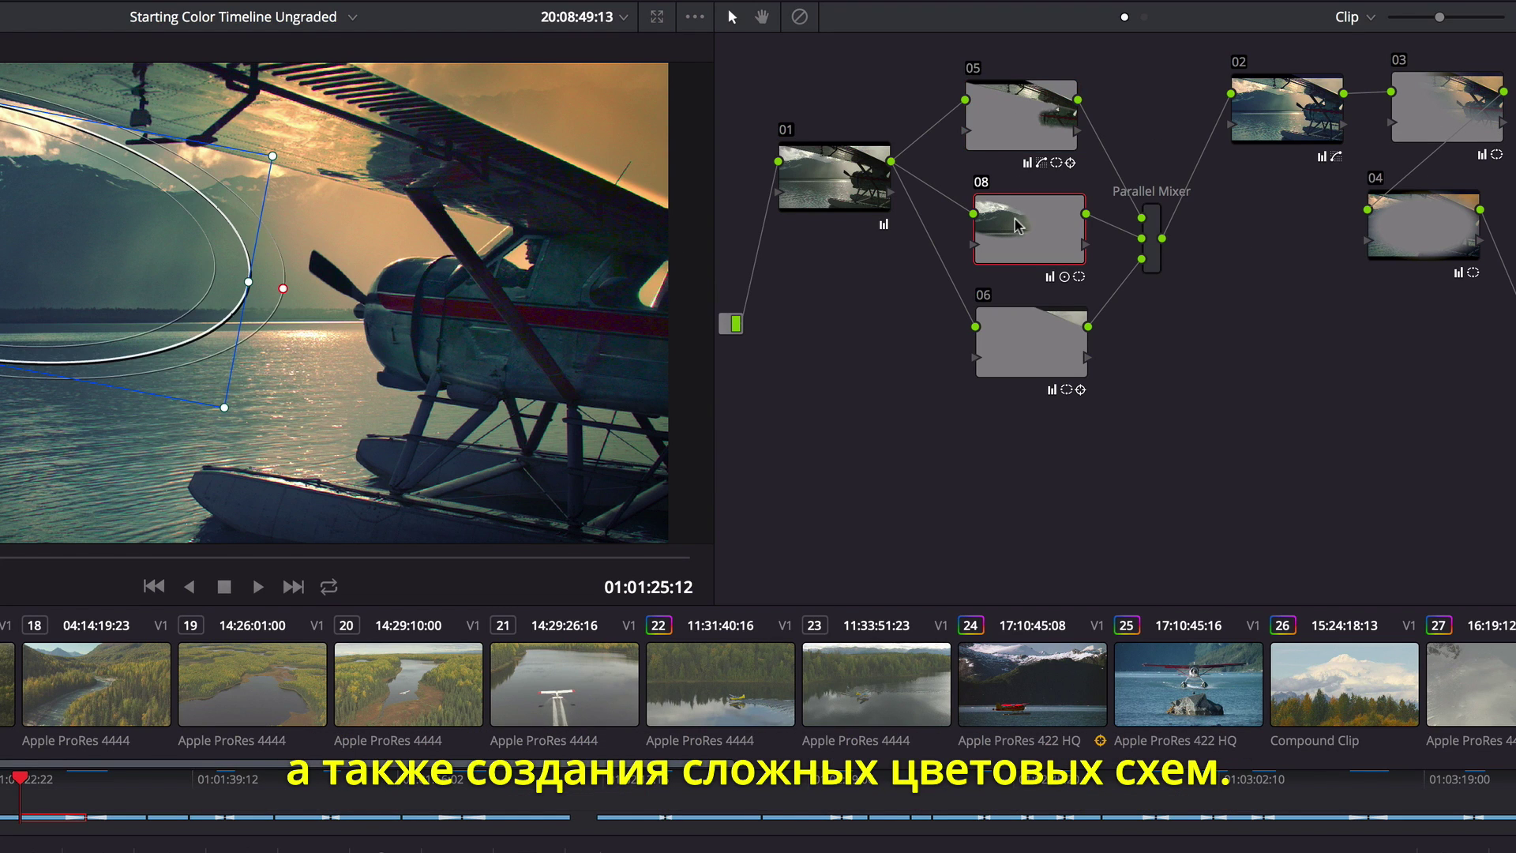
left_click(1022, 335)
left_click(1298, 117)
left_click(1426, 117)
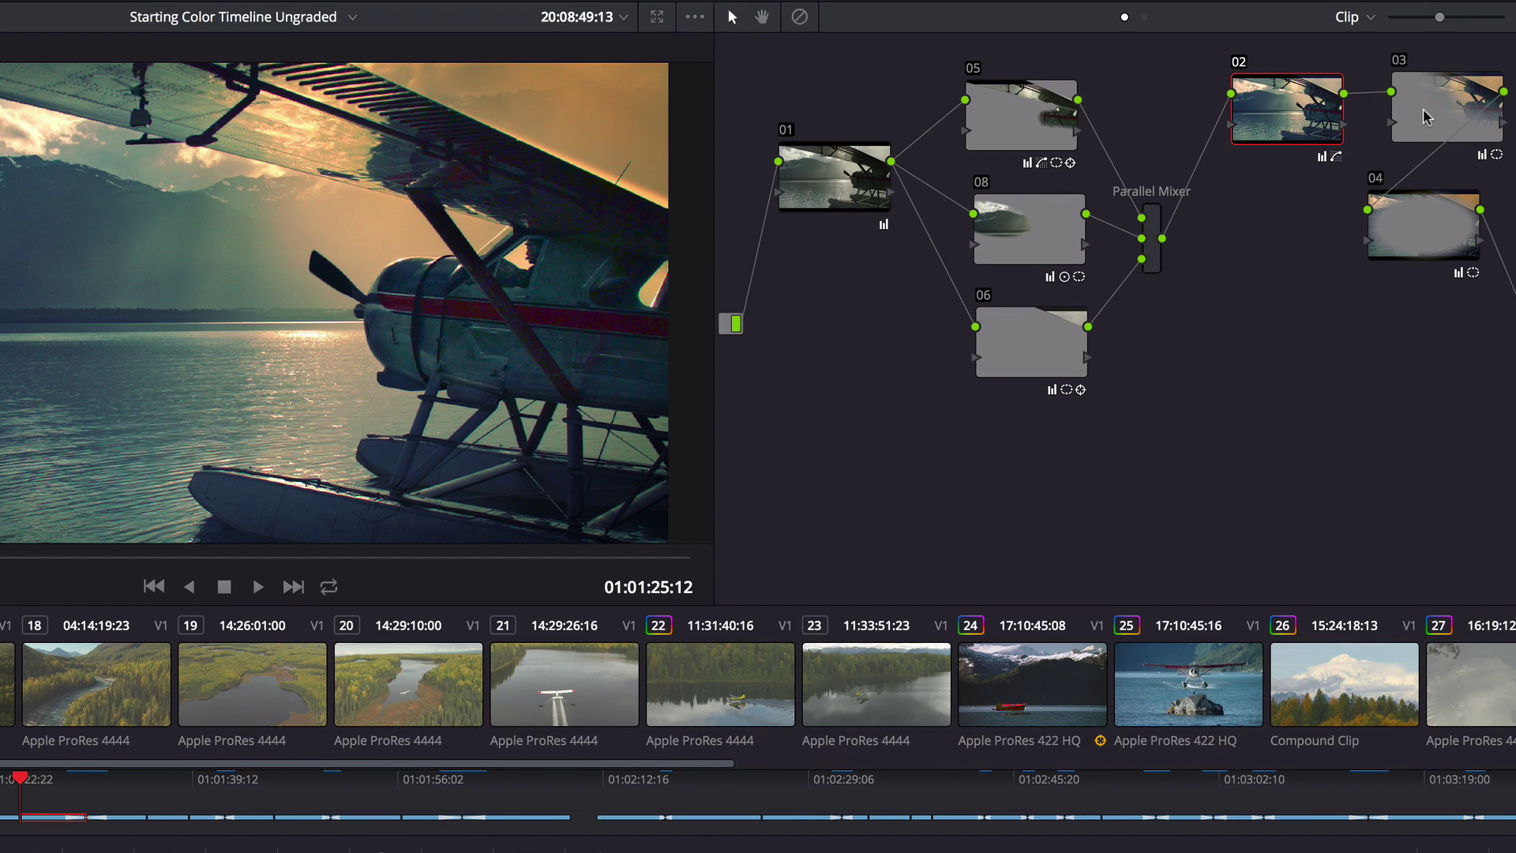
left_click_drag(1426, 117, 1178, 169)
left_click_drag(1290, 121, 1394, 107)
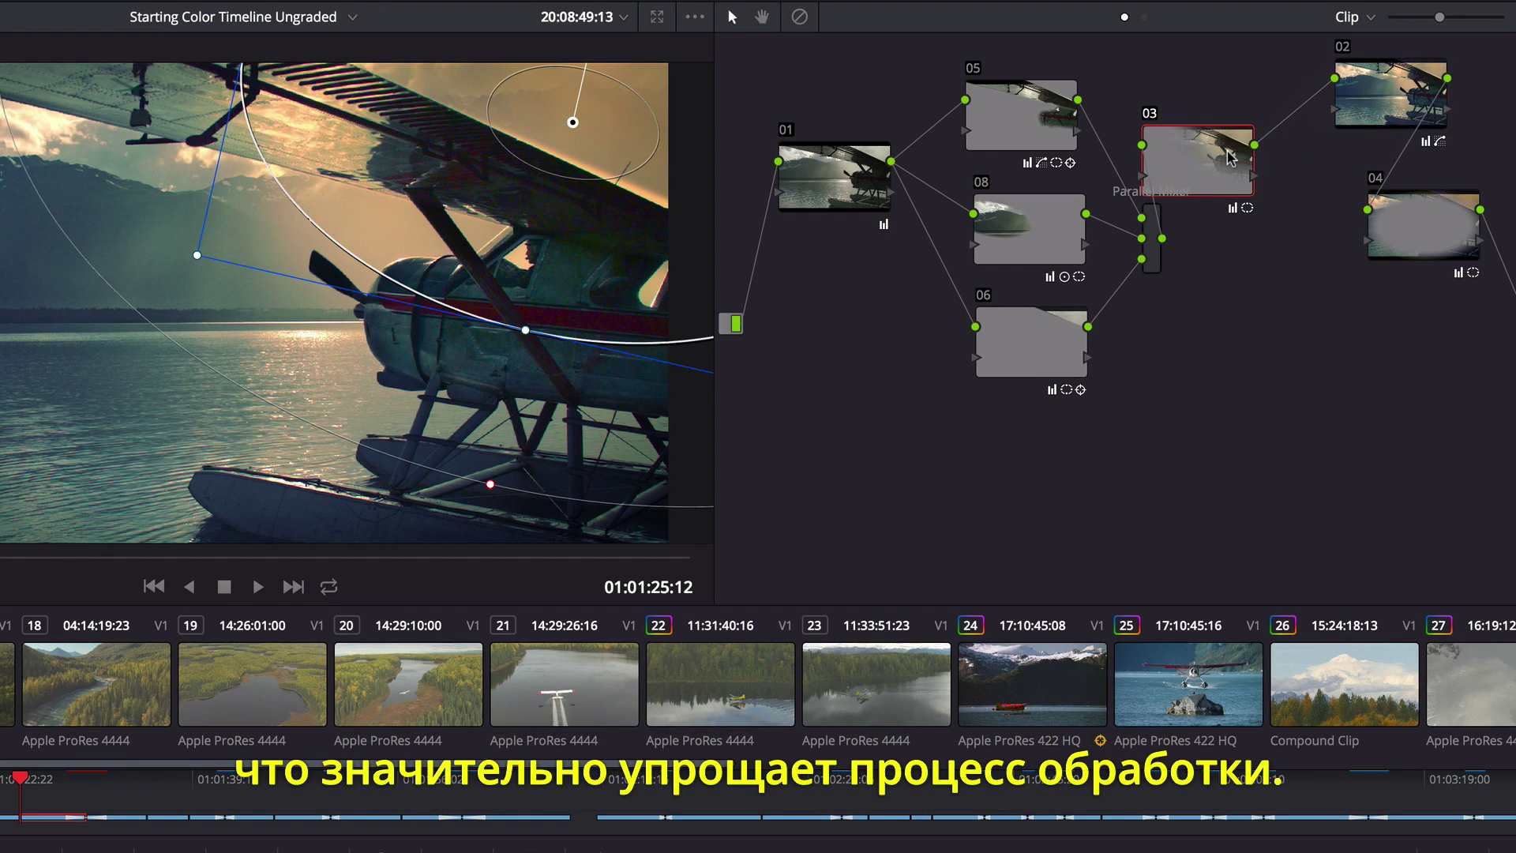
left_click_drag(1230, 155, 1273, 117)
Group nodes 05, 08 and 06 into a Compound Node, then decompose it again
left_click_drag(920, 55, 1147, 400)
right_click(1041, 235)
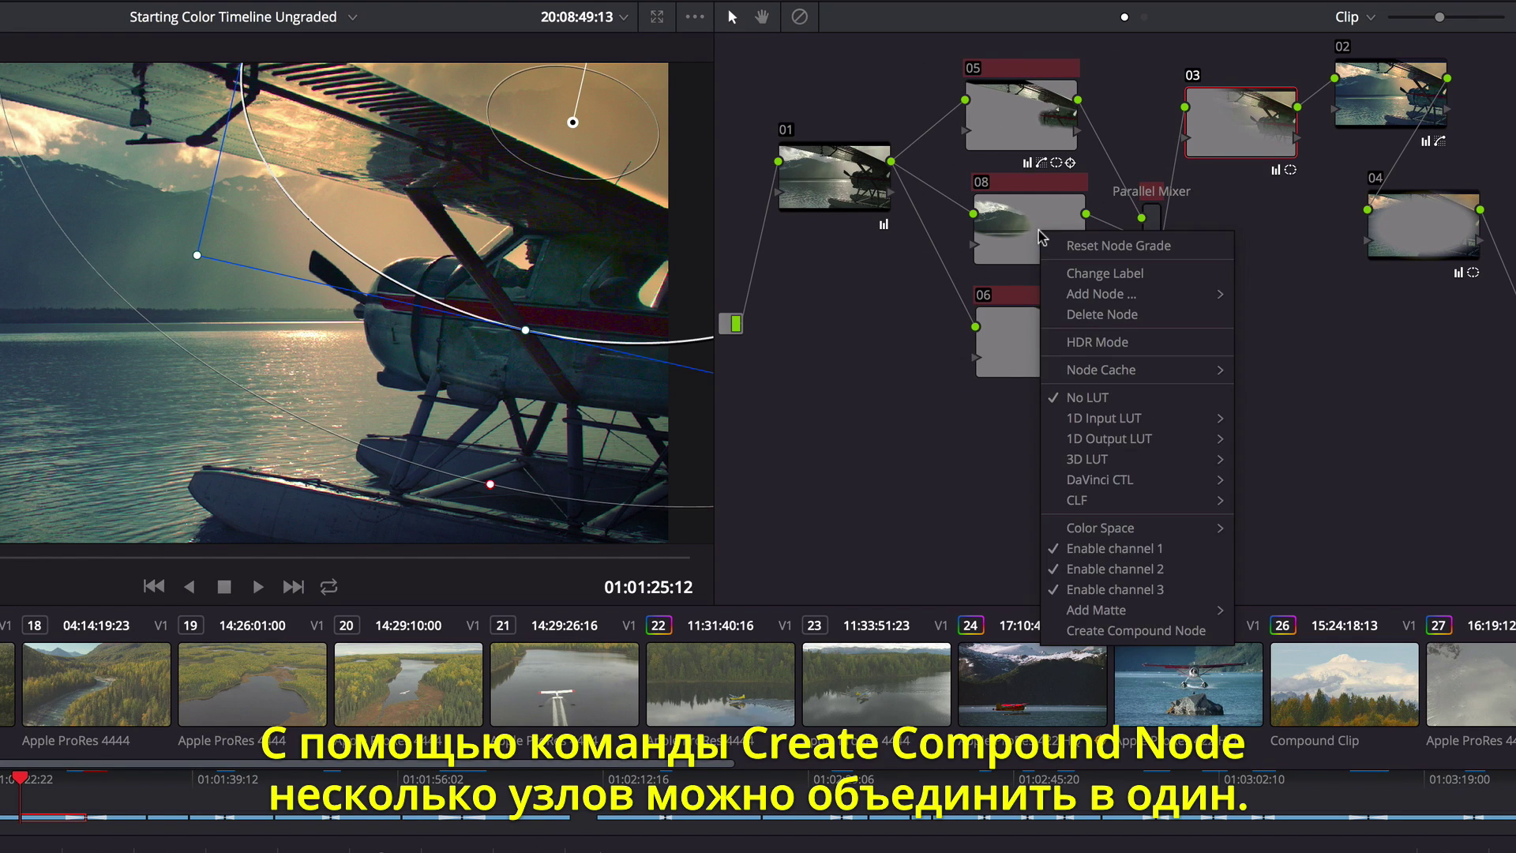
left_click(1113, 630)
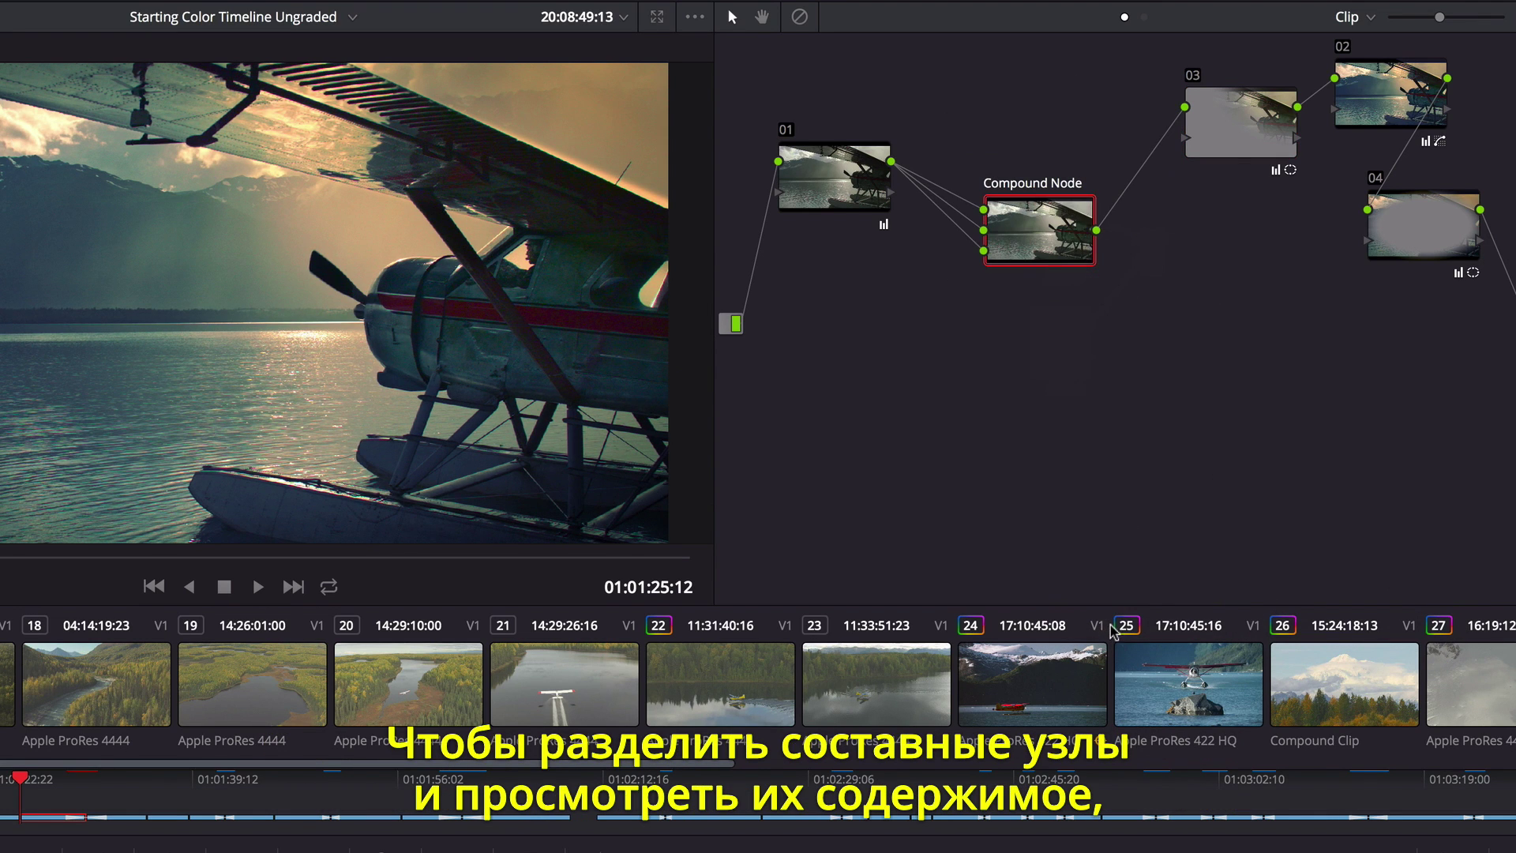
left_click_drag(1039, 240, 1030, 188)
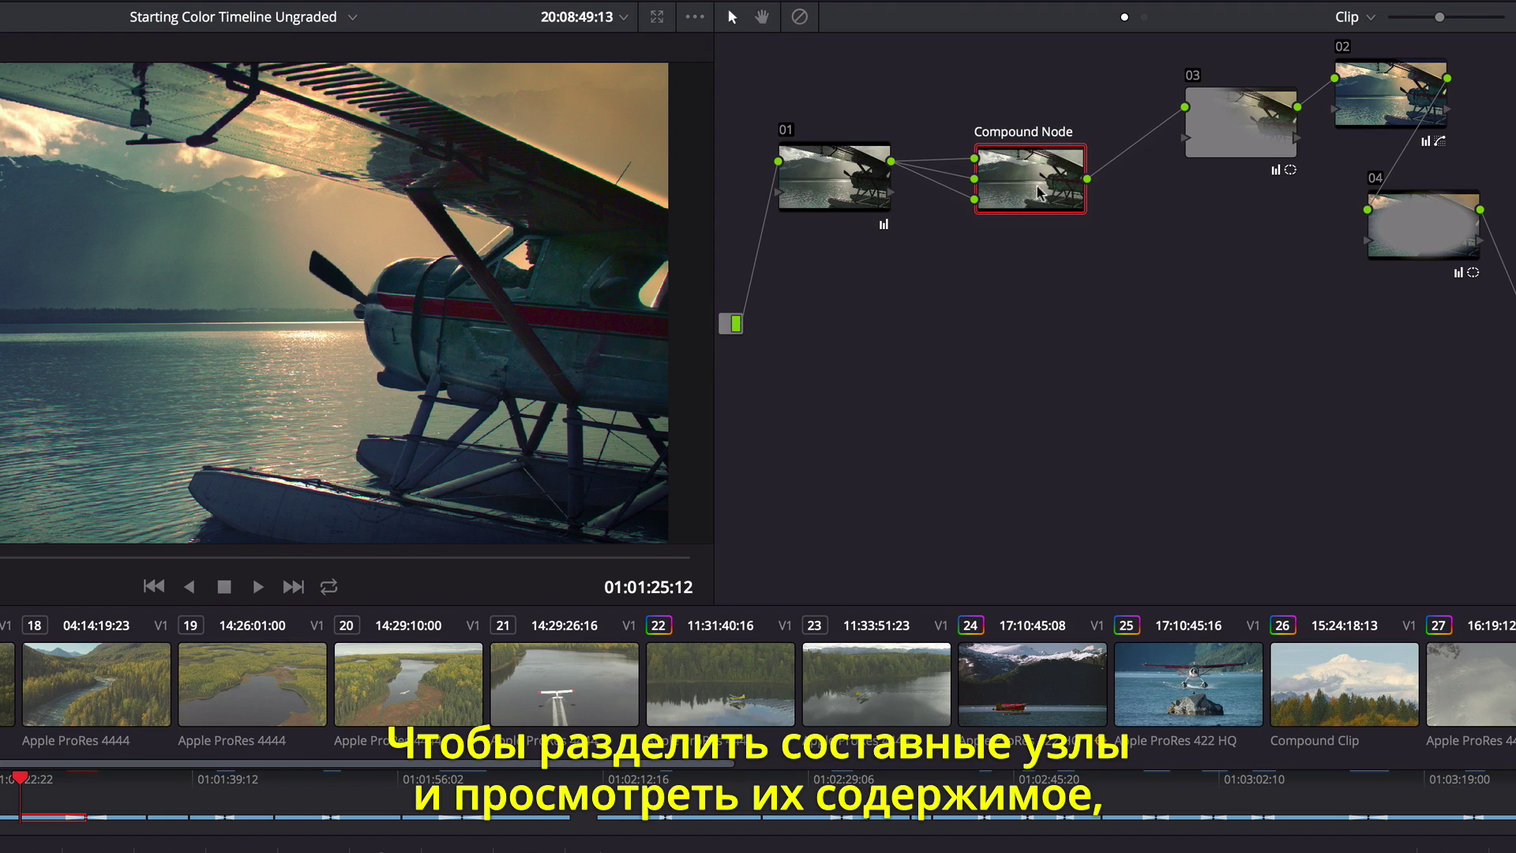
right_click(1030, 188)
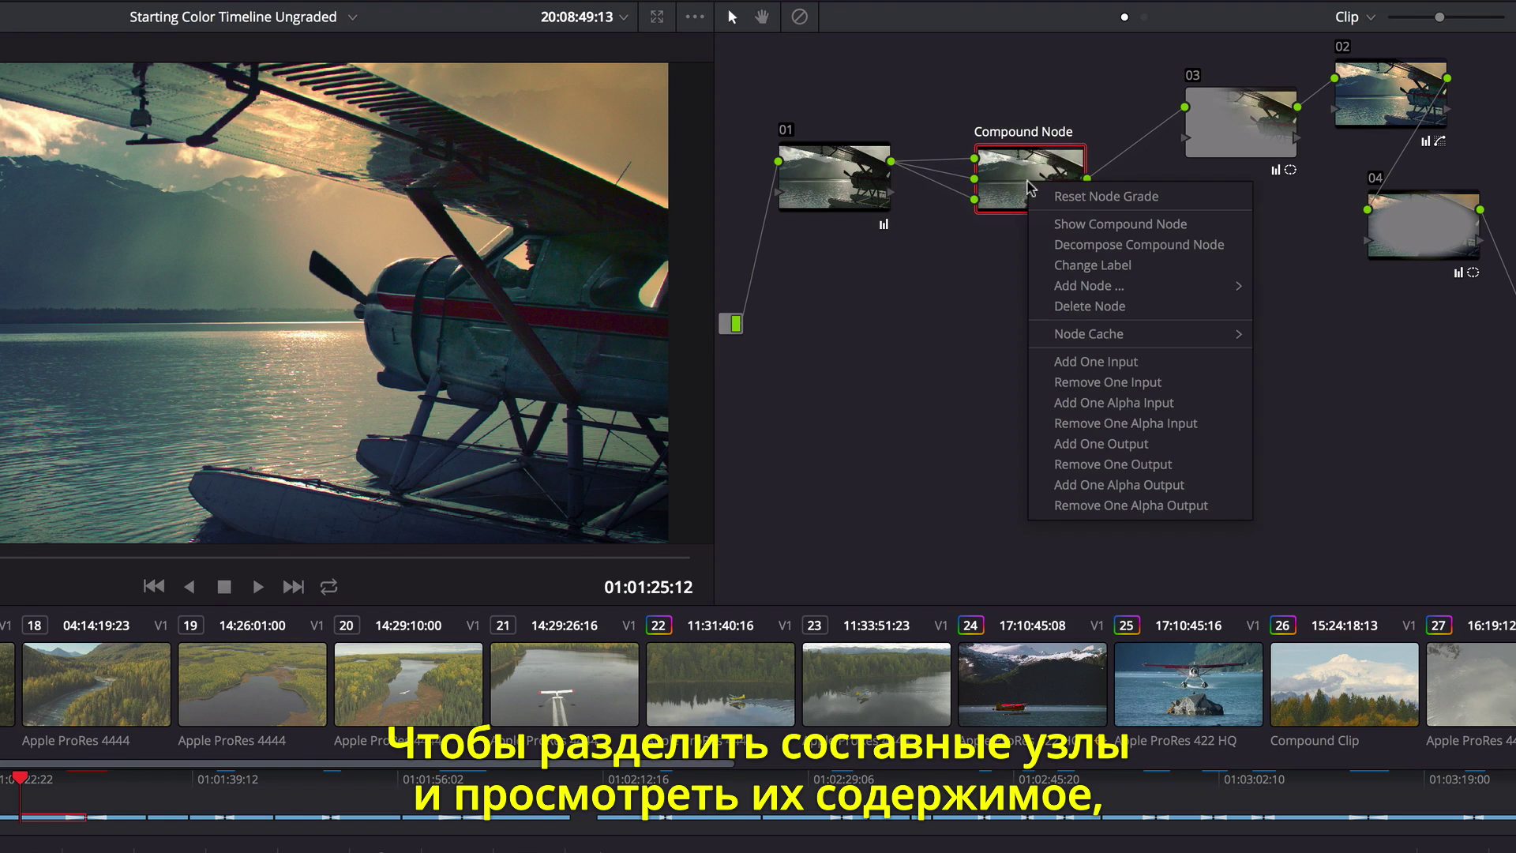
left_click(1127, 251)
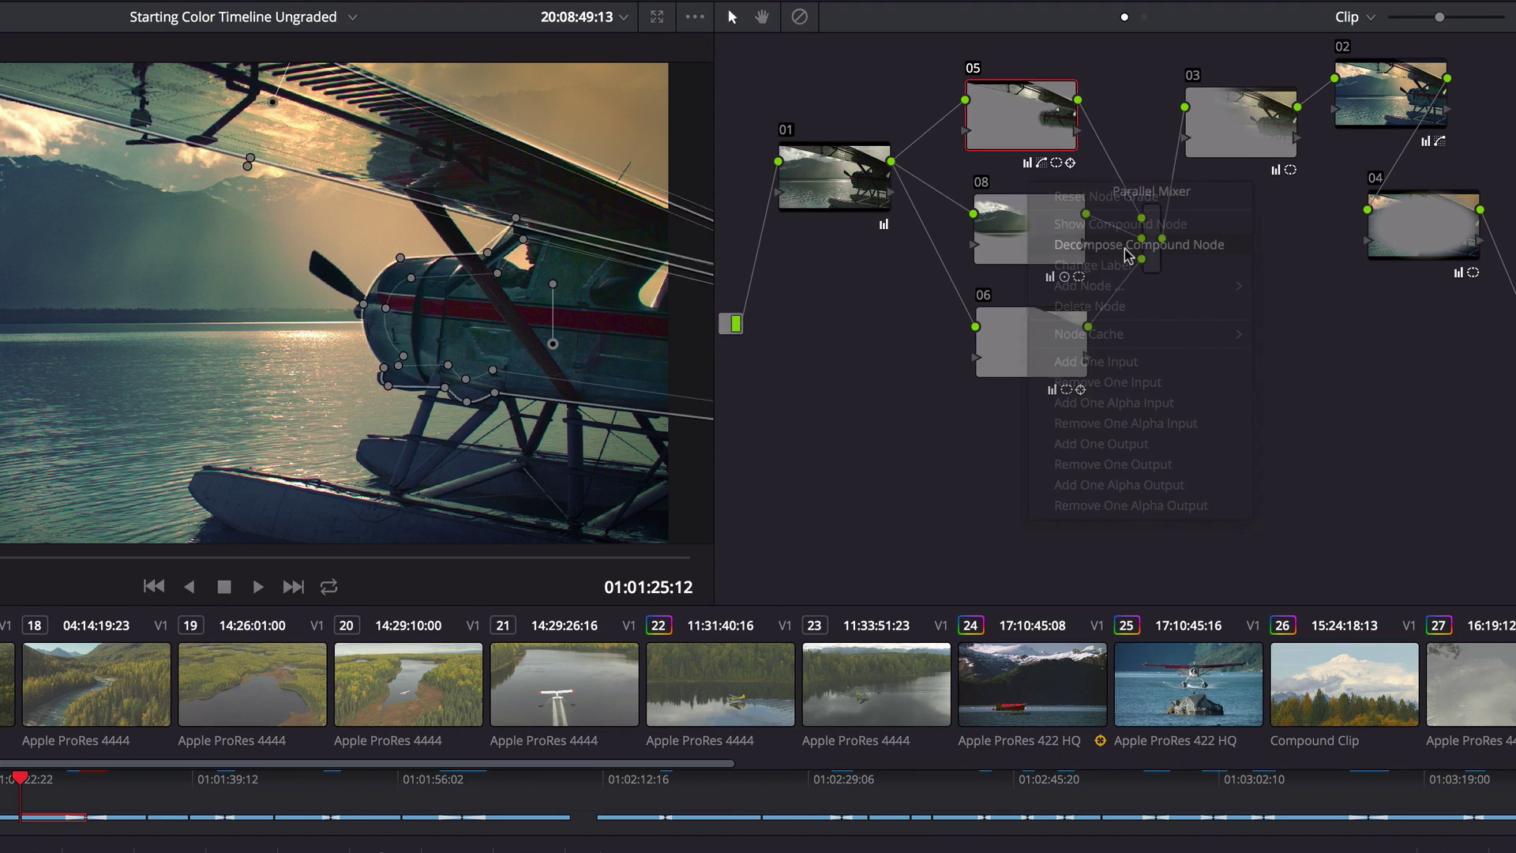
Move nodes 03, 02 and 04 down together and clear the selection
left_click_drag(1236, 67, 1450, 338)
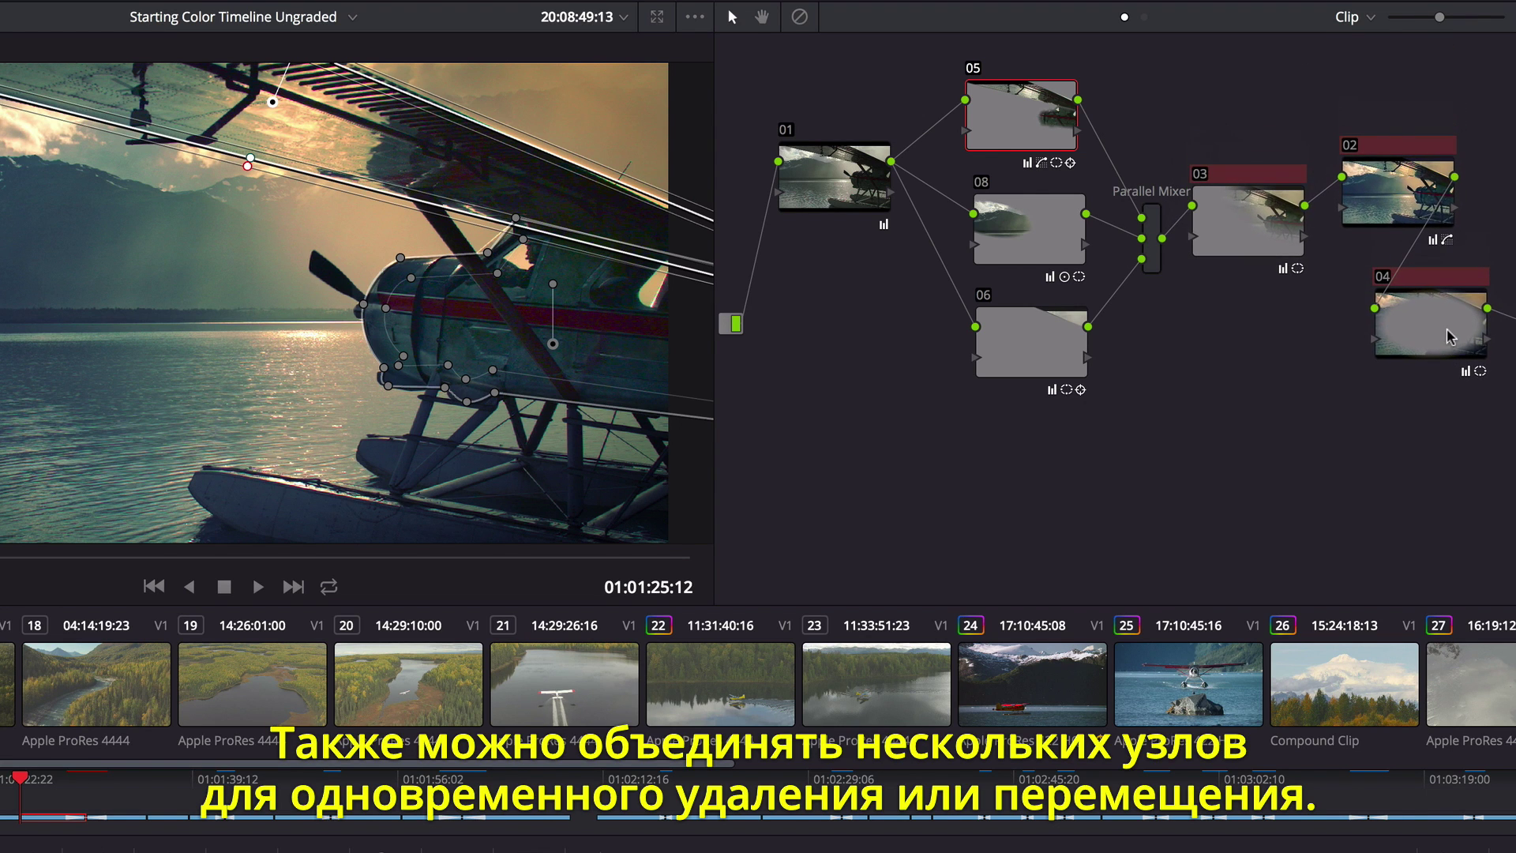
left_click(1419, 421)
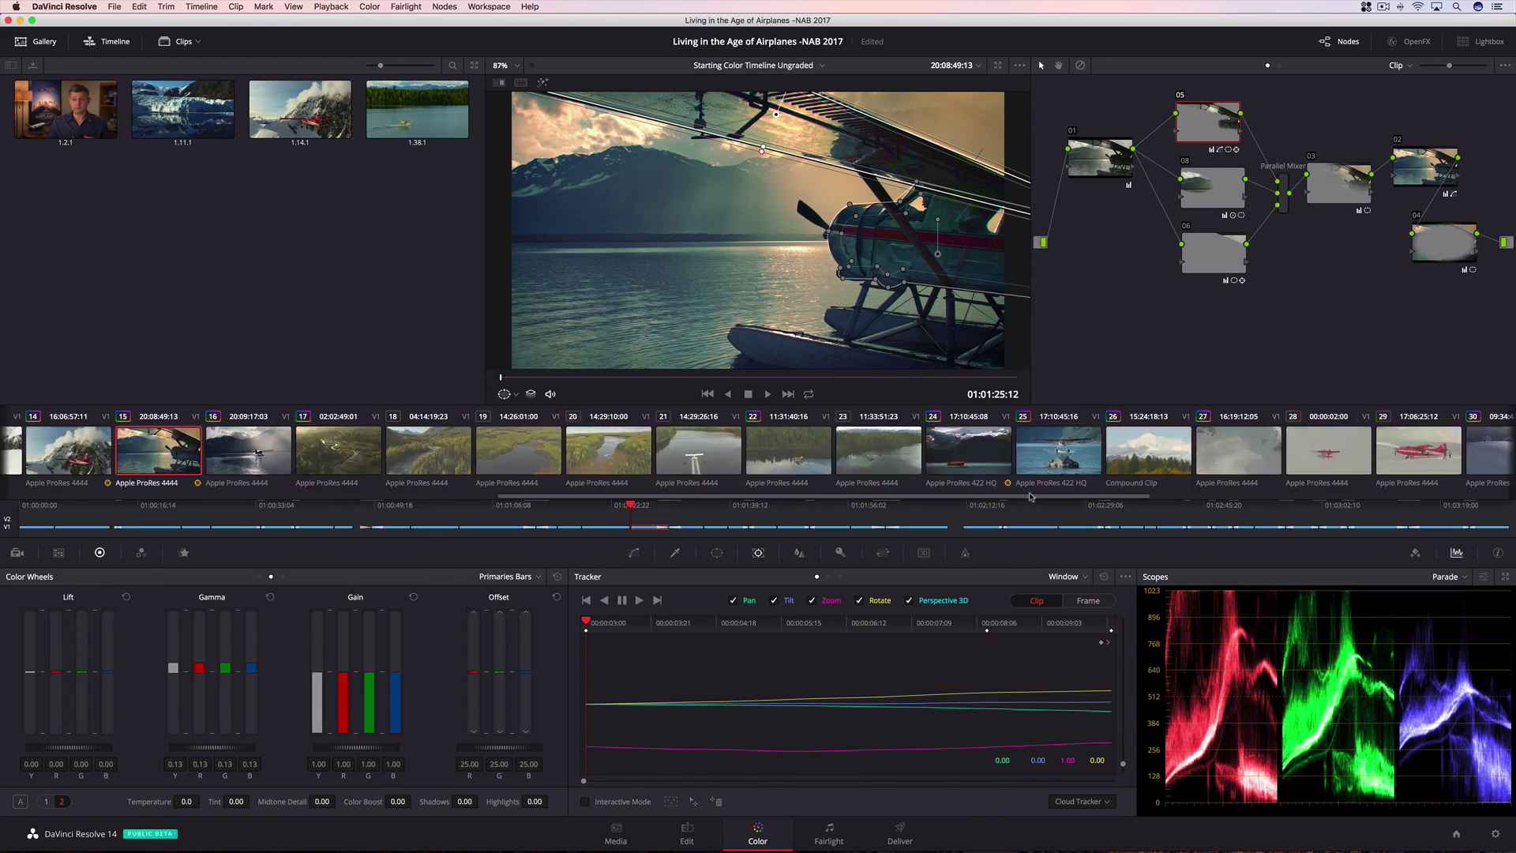
left_click_drag(1031, 496, 1402, 497)
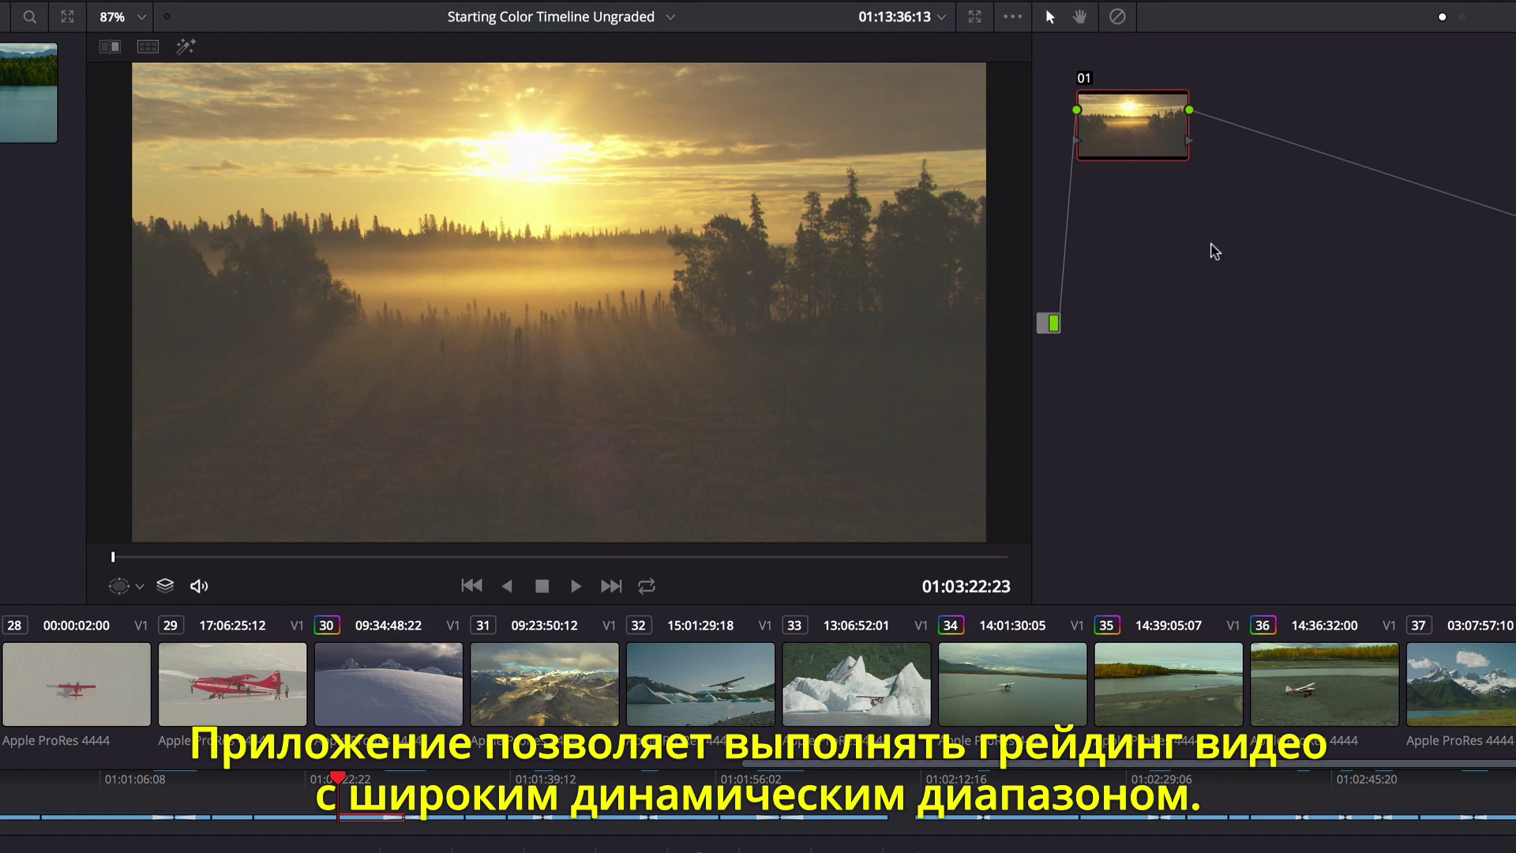
Switch node 01 to HDR mode and add an S-shaped custom luminance curve
right_click(1141, 138)
left_click(1193, 245)
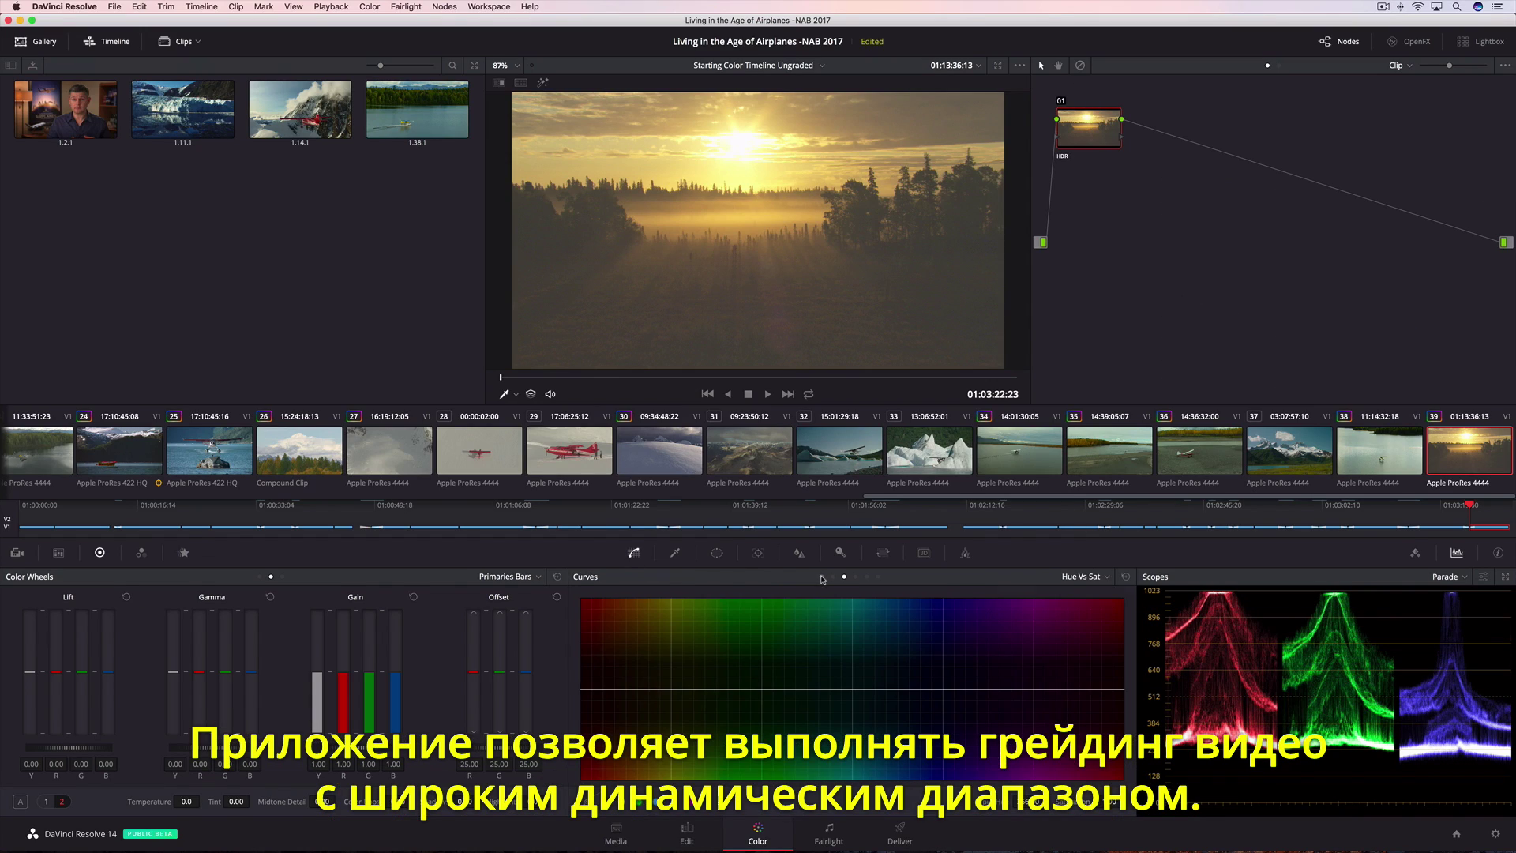
left_click(821, 577)
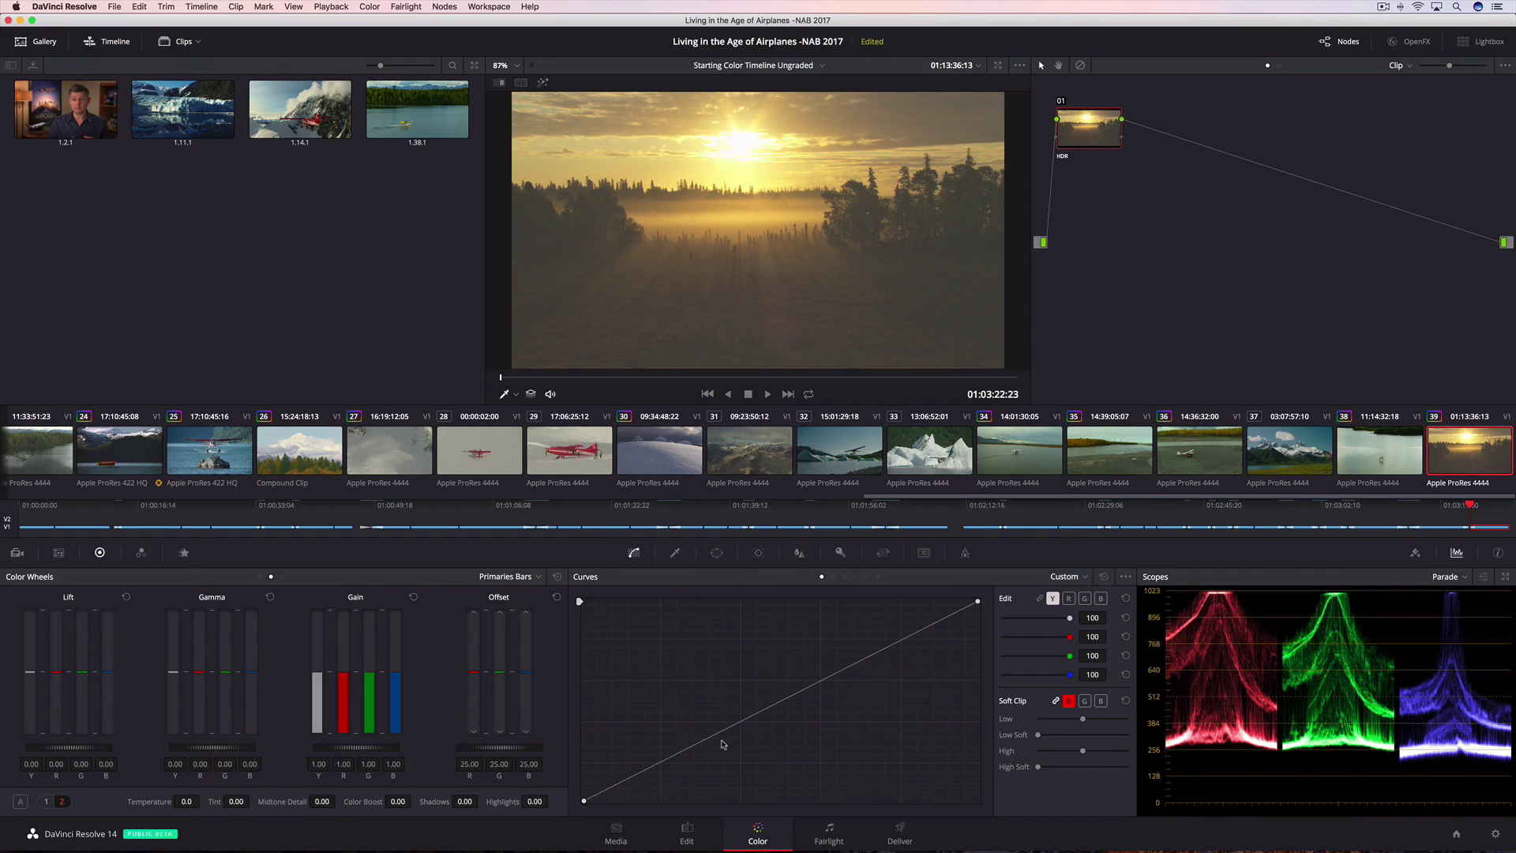
left_click_drag(721, 731, 717, 763)
left_click_drag(885, 648, 885, 611)
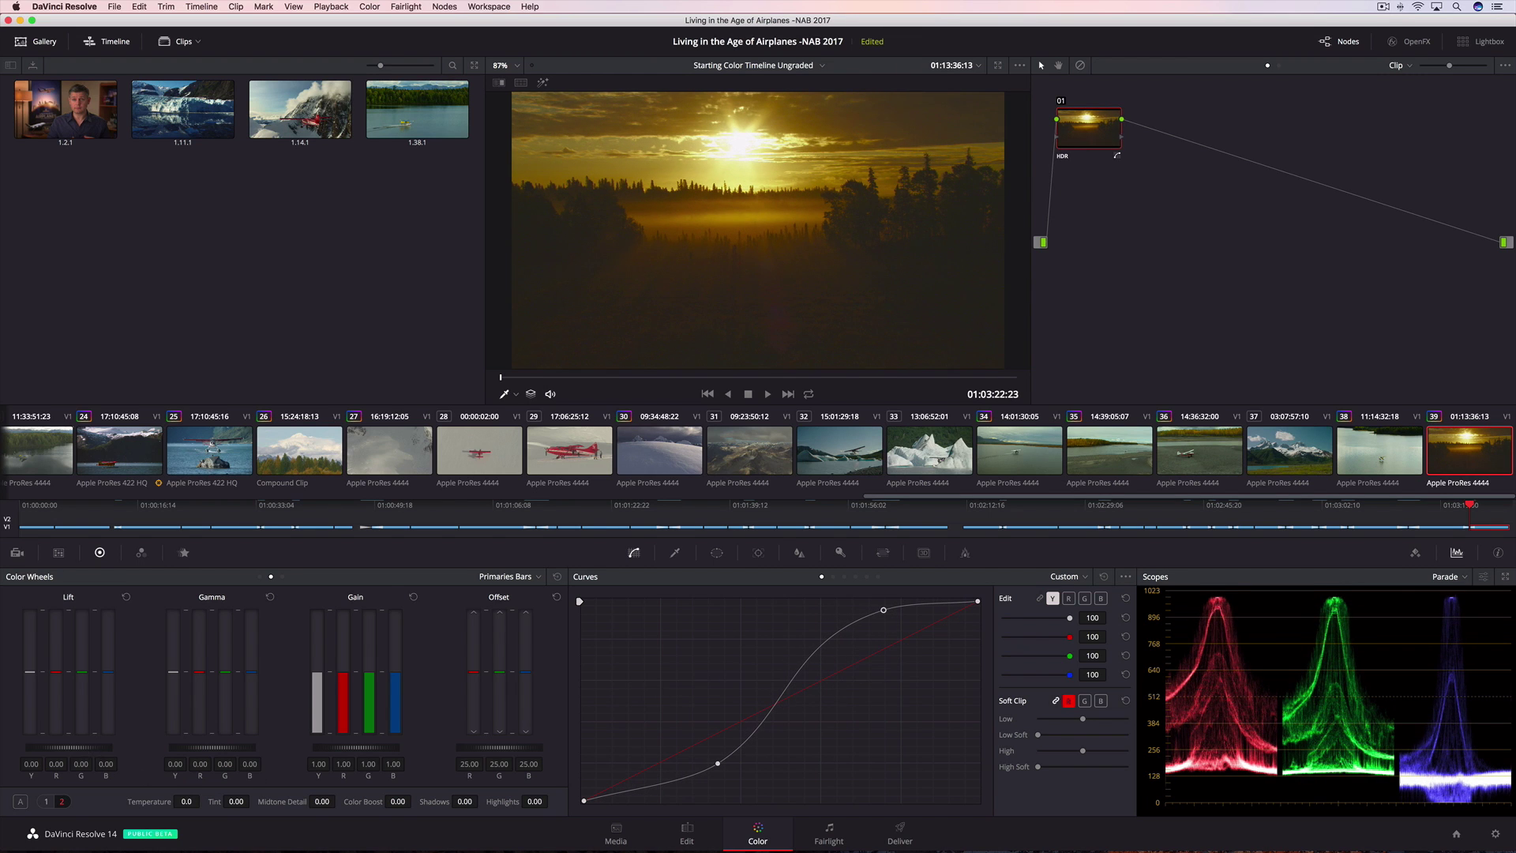
Lower Lift, raise Gain, and play the graded sunrise forest clip
left_click_drag(84, 751, 75, 751)
left_click_drag(331, 746, 341, 747)
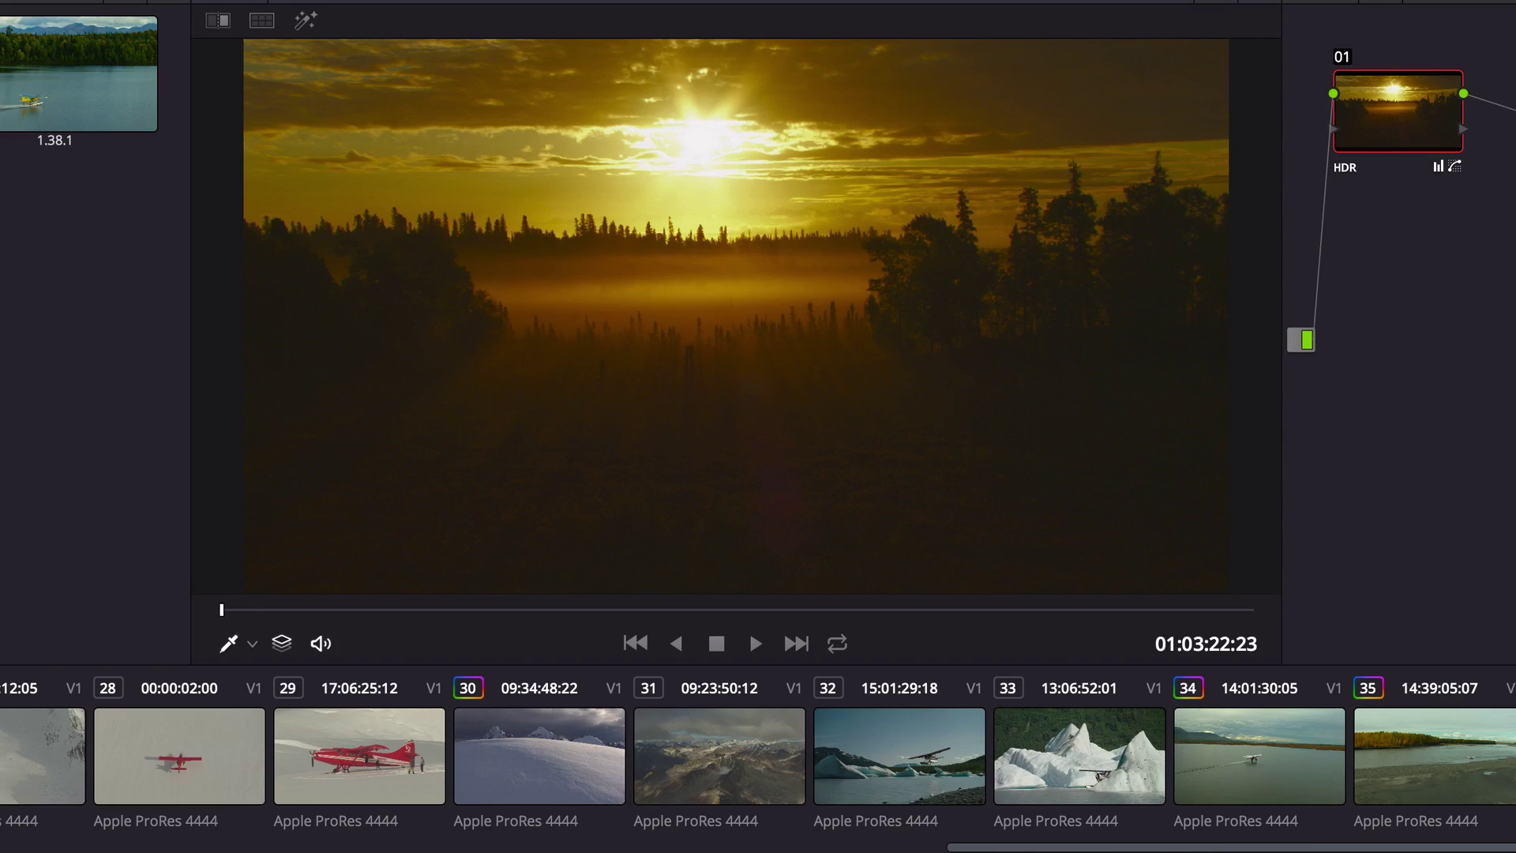
key("space")
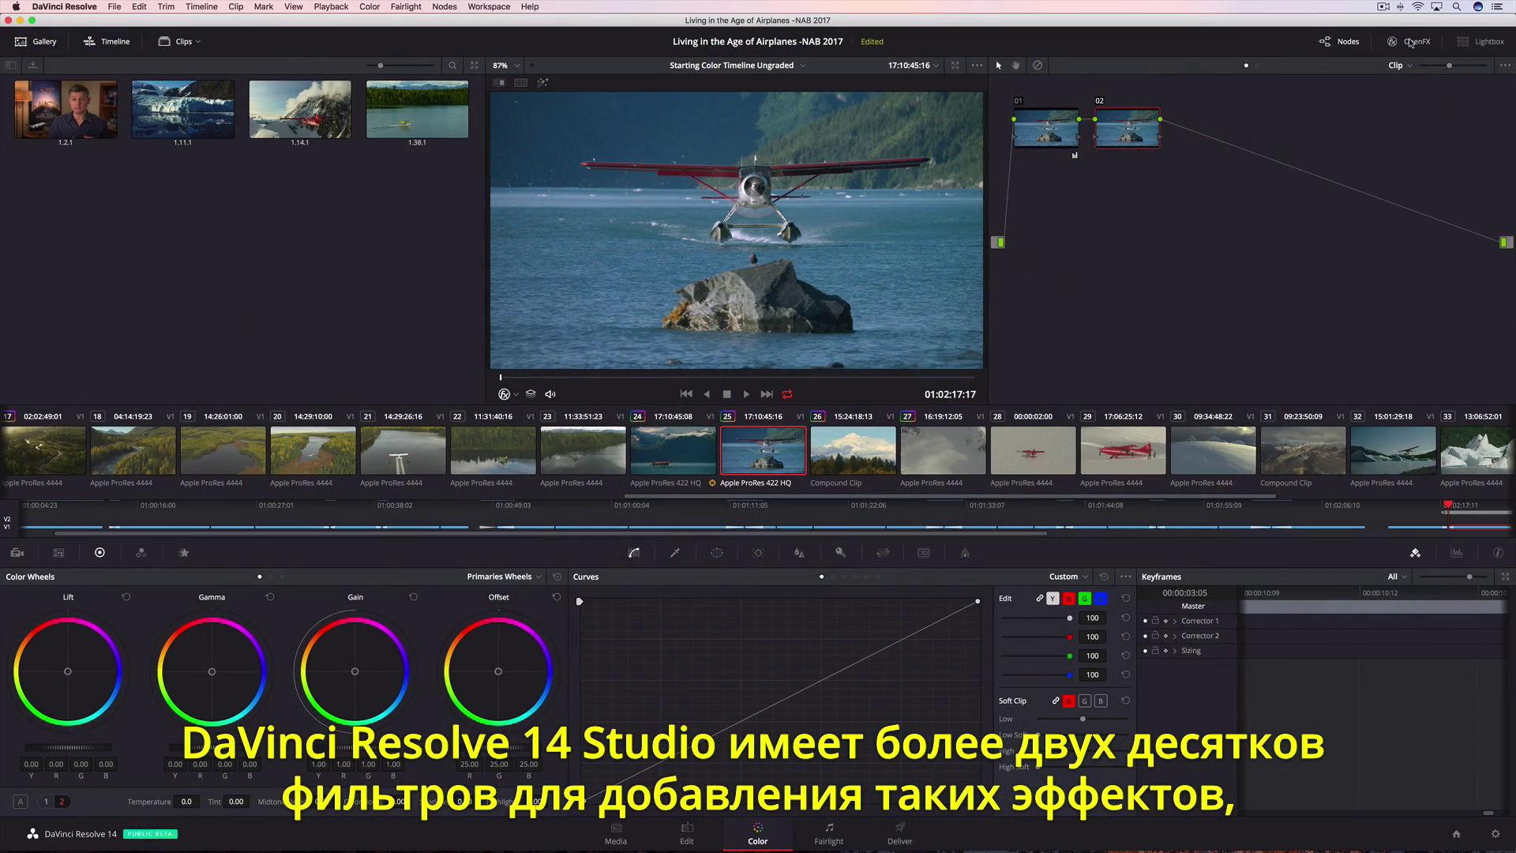
Apply Tilt-Shift Blur to node 02 with Blur Strength 5.45 and Center Y 0.682
left_click_drag(1333, 377, 1226, 240)
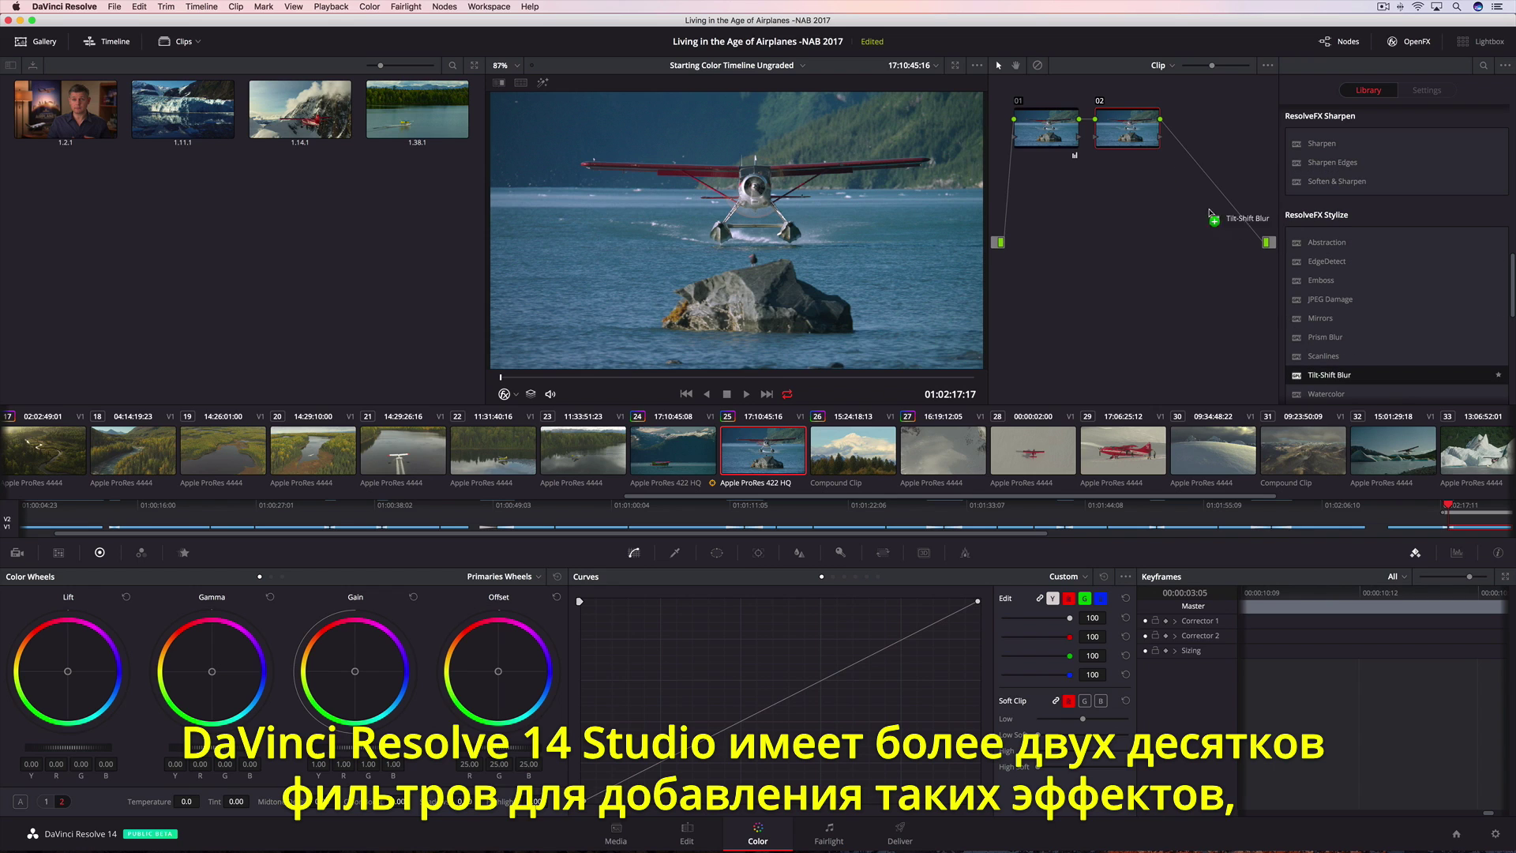
left_click_drag(1127, 127, 1128, 128)
left_click_drag(1413, 174, 1422, 173)
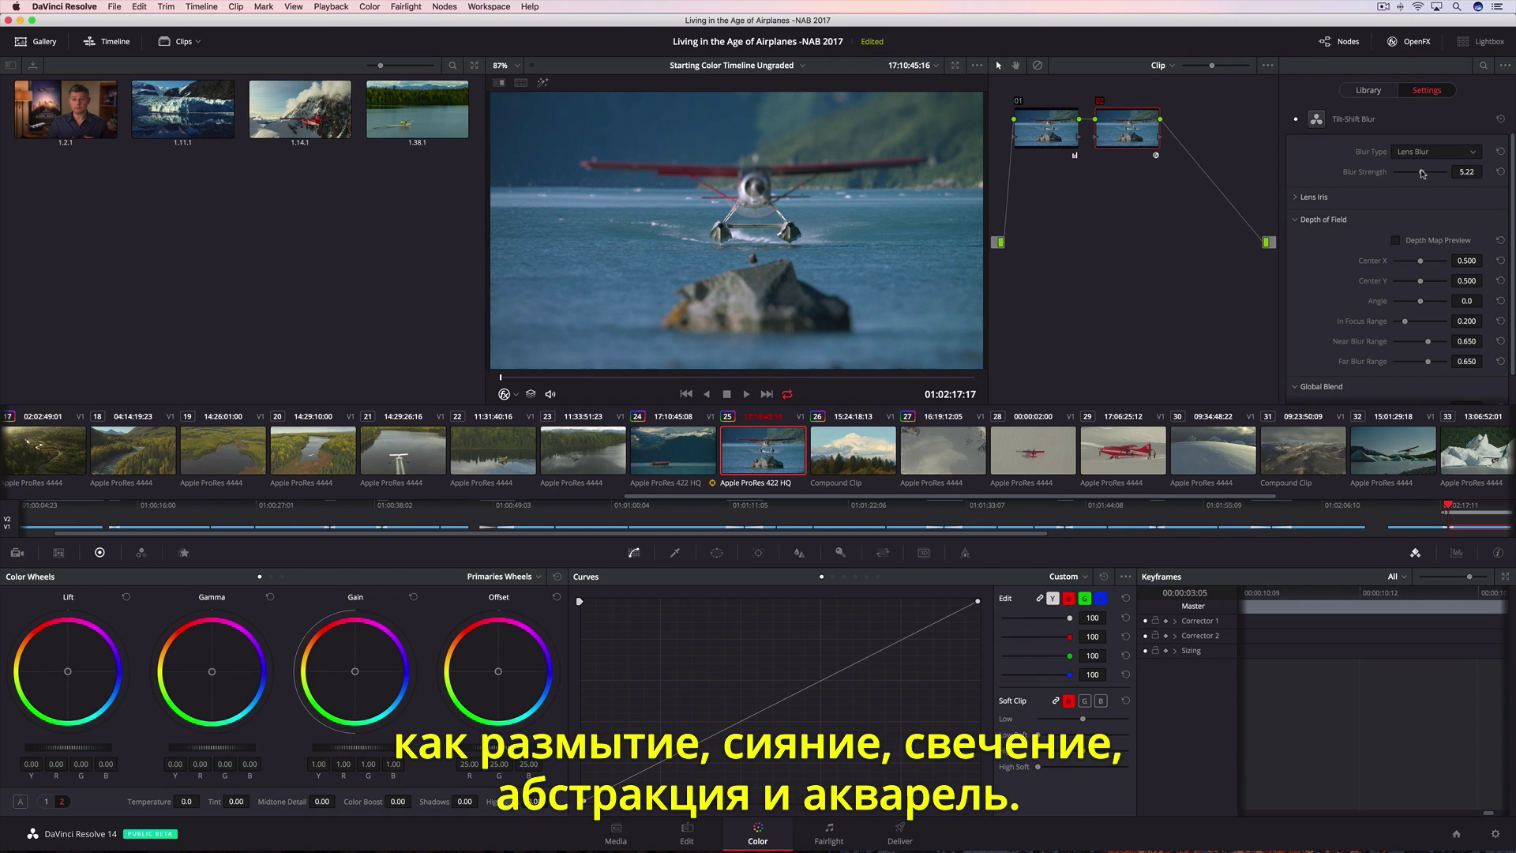
left_click_drag(1423, 283, 1431, 283)
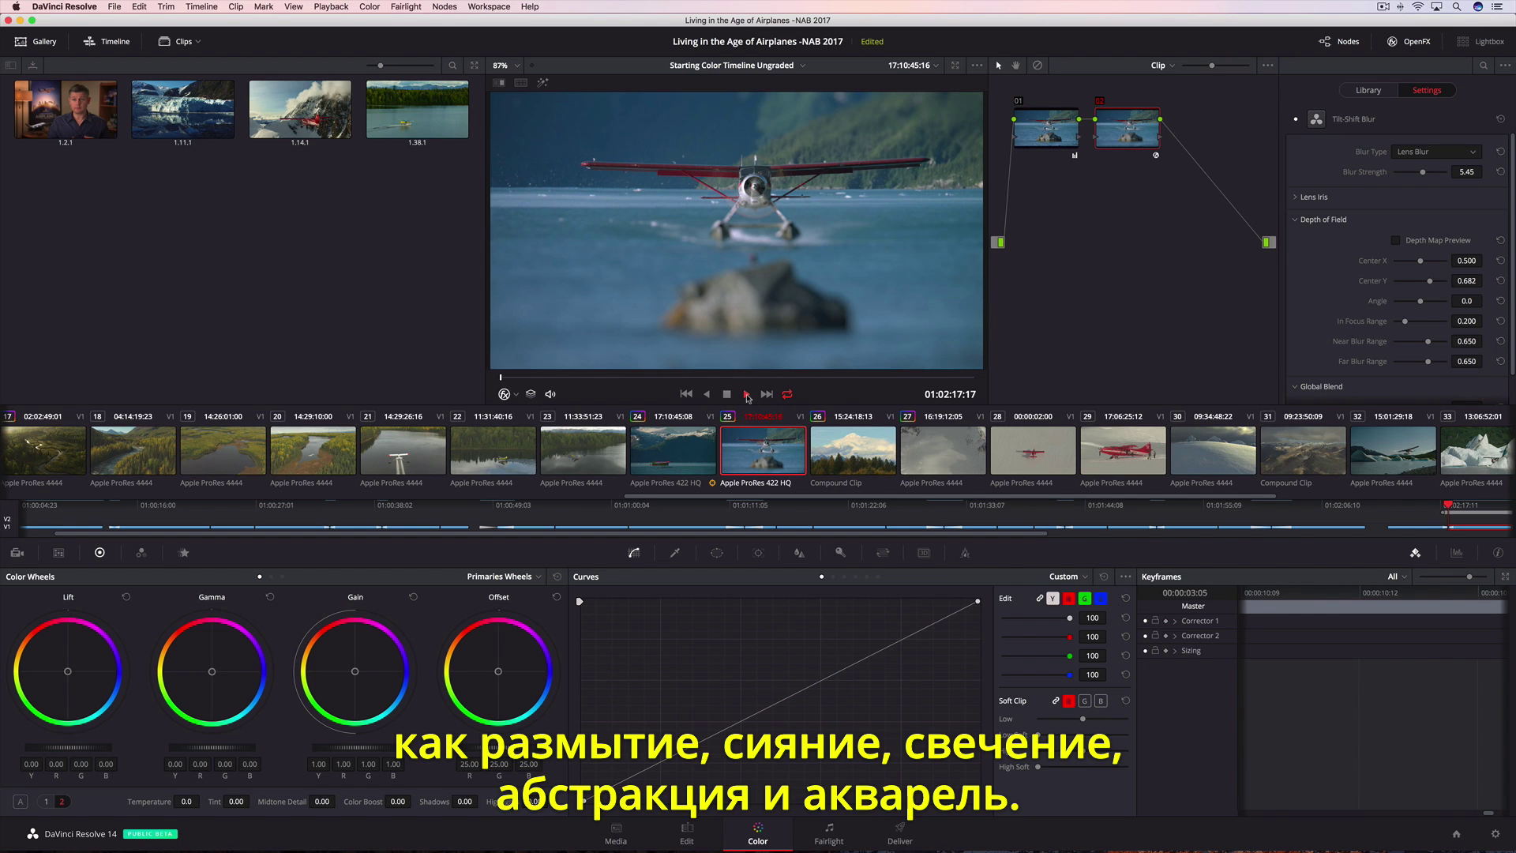
Play the blurred seaplane shot to preview it, then open interview clip 02
left_click(747, 394)
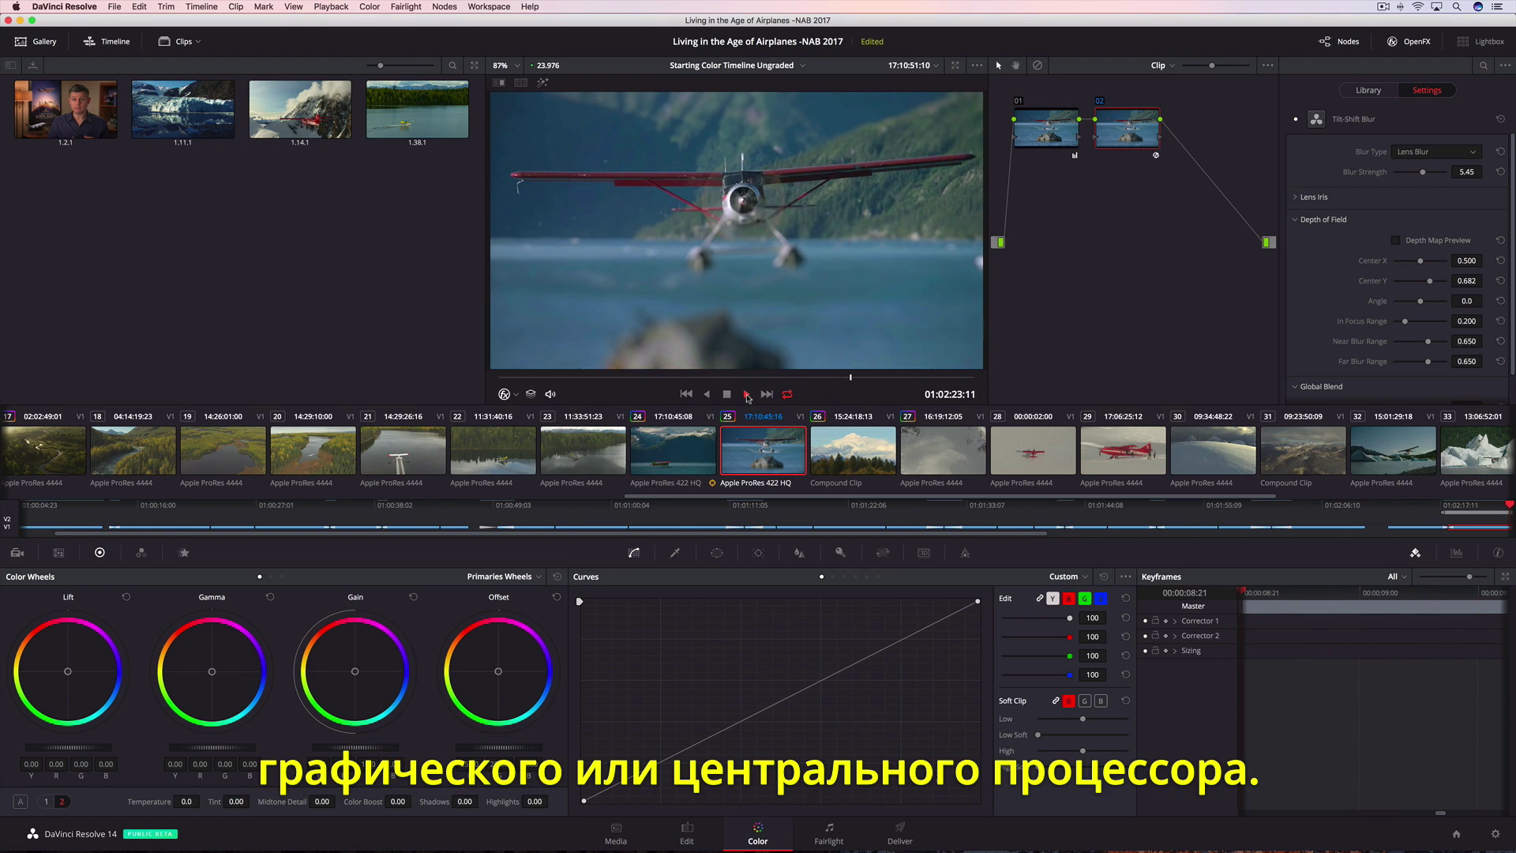
left_click(727, 394)
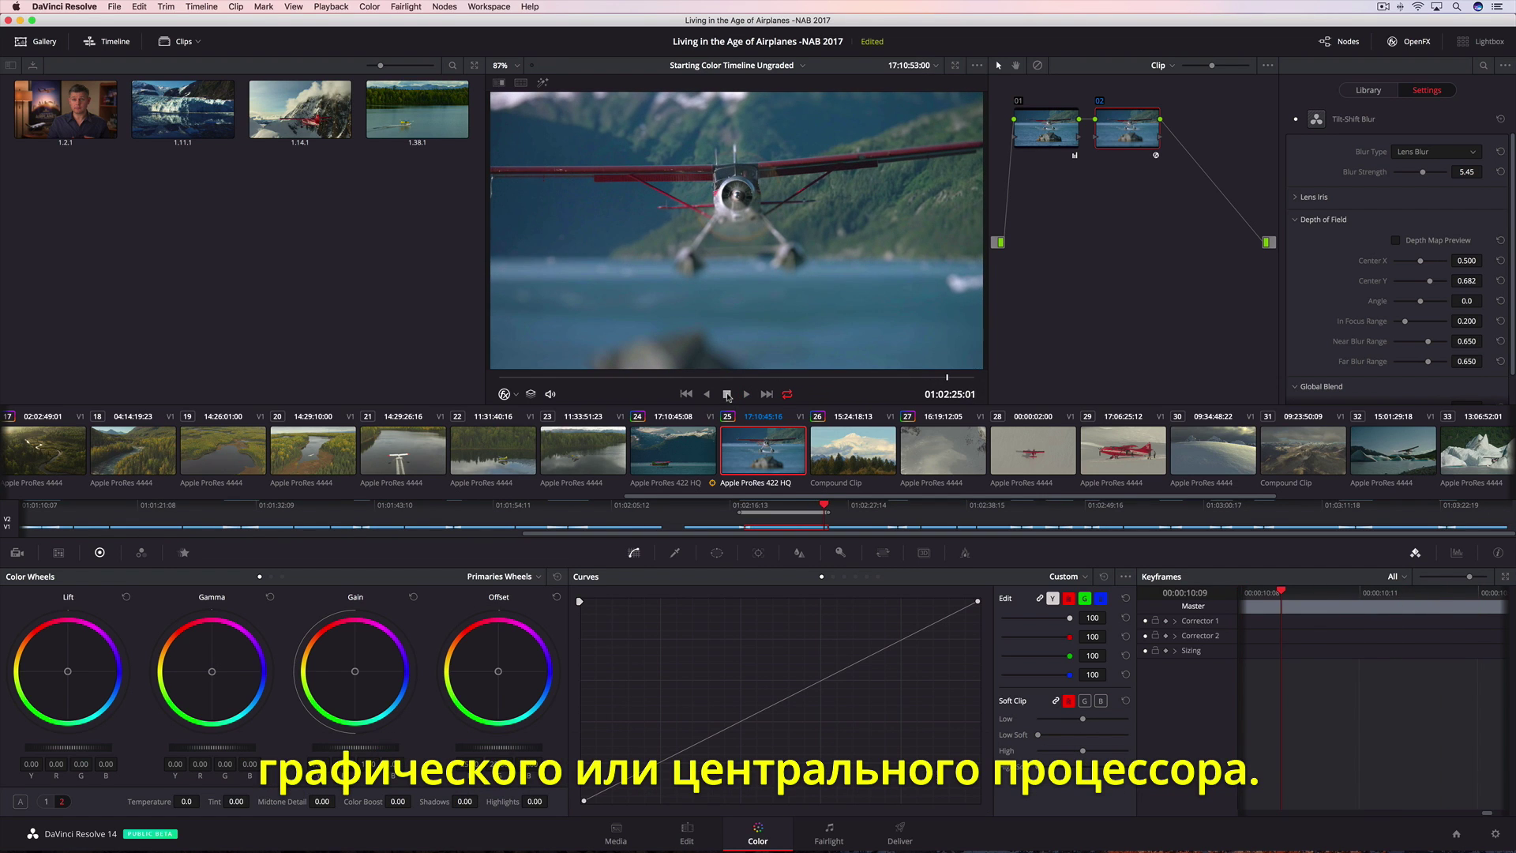
left_click_drag(756, 496, 129, 472)
left_click(129, 462)
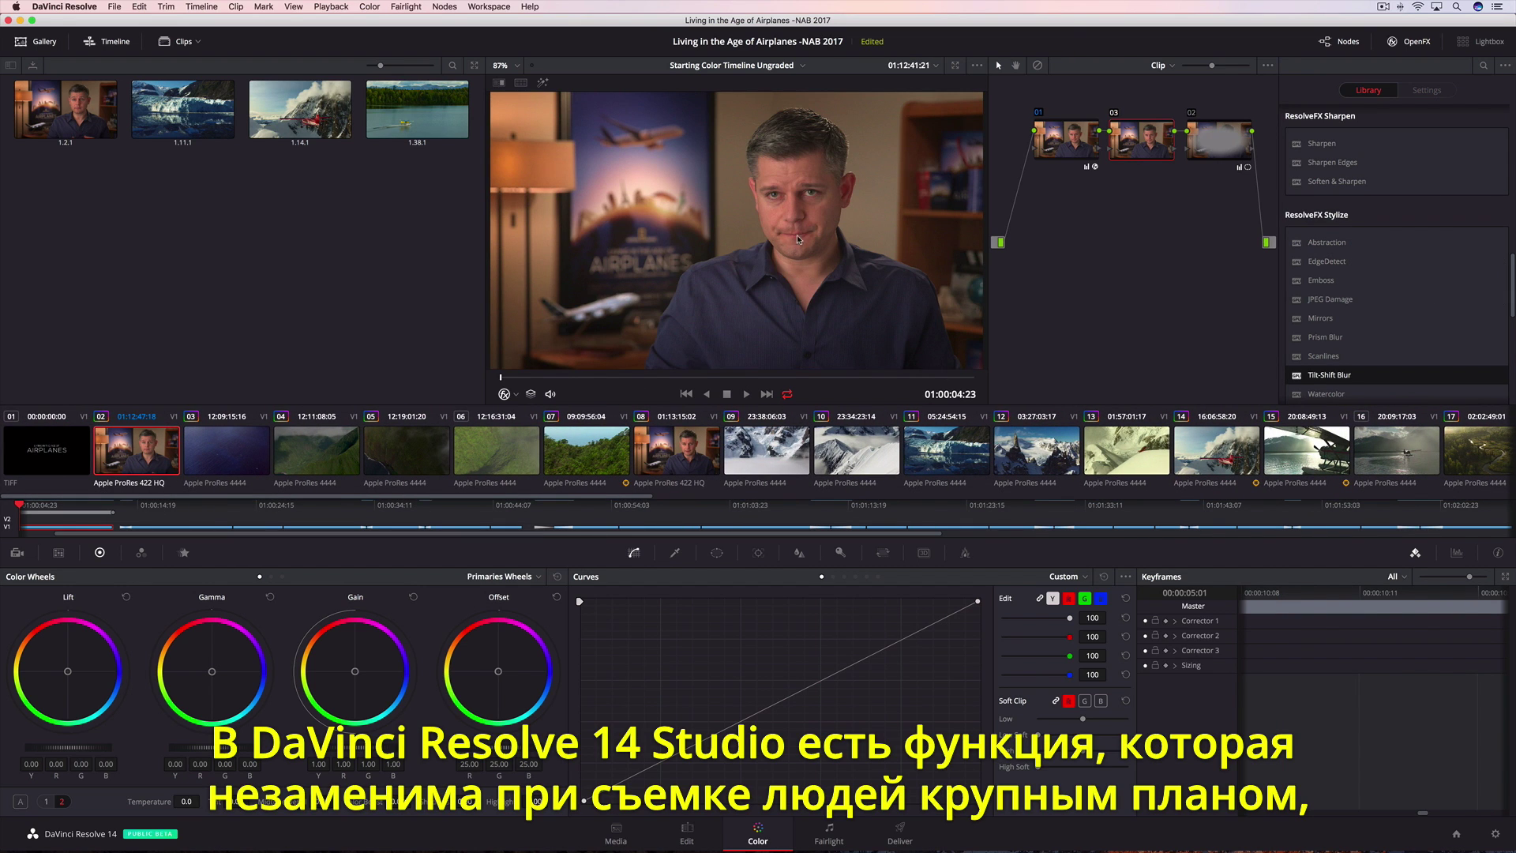
Zoom onto the interviewee's face and scrub back through the shot to check the tracking
scroll(824, 194, "up", 5)
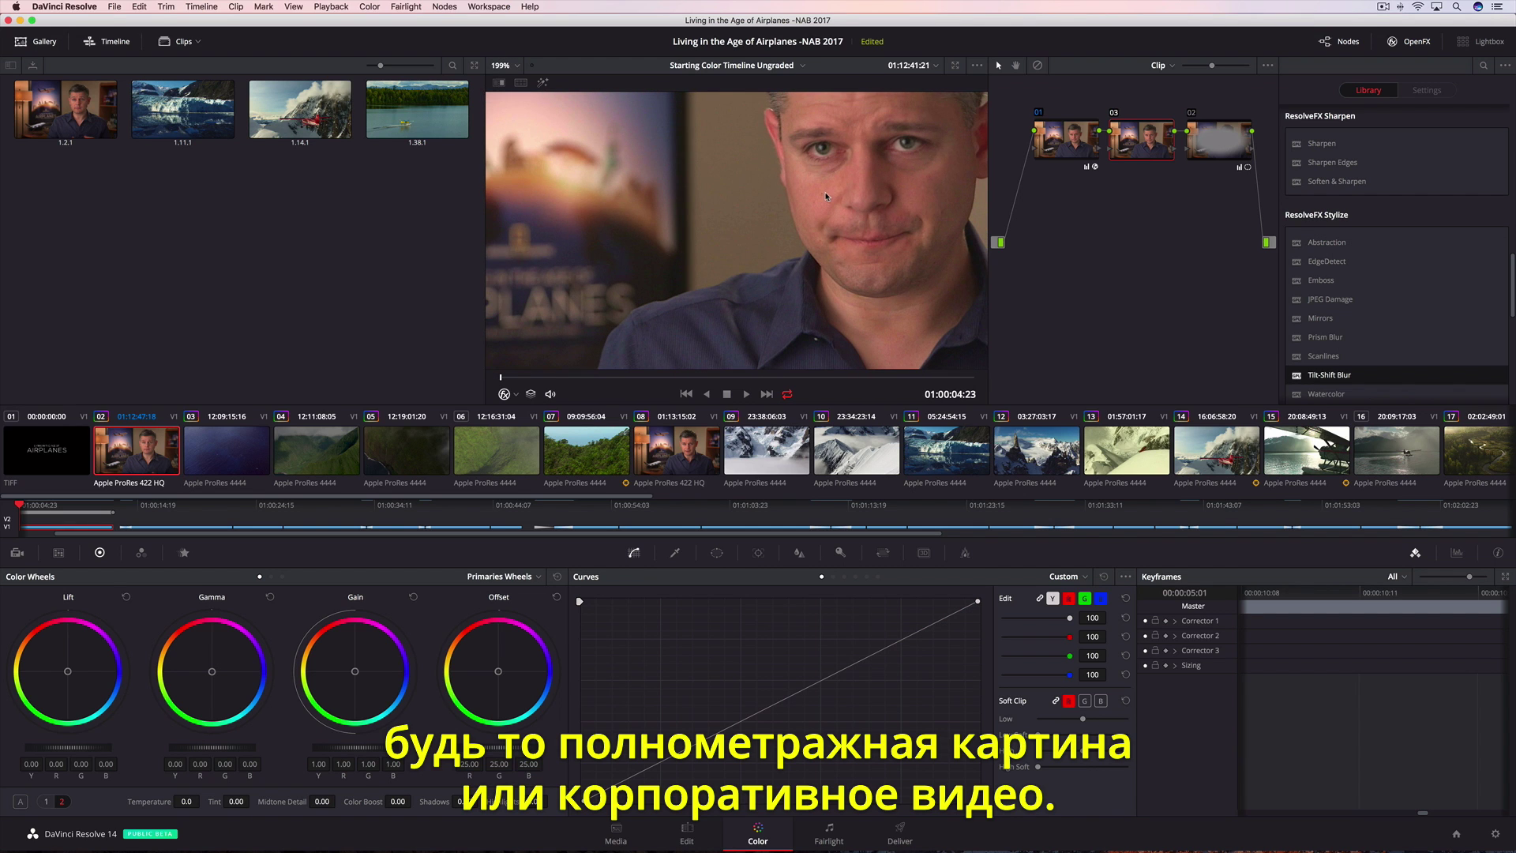
left_click_drag(826, 192, 724, 257)
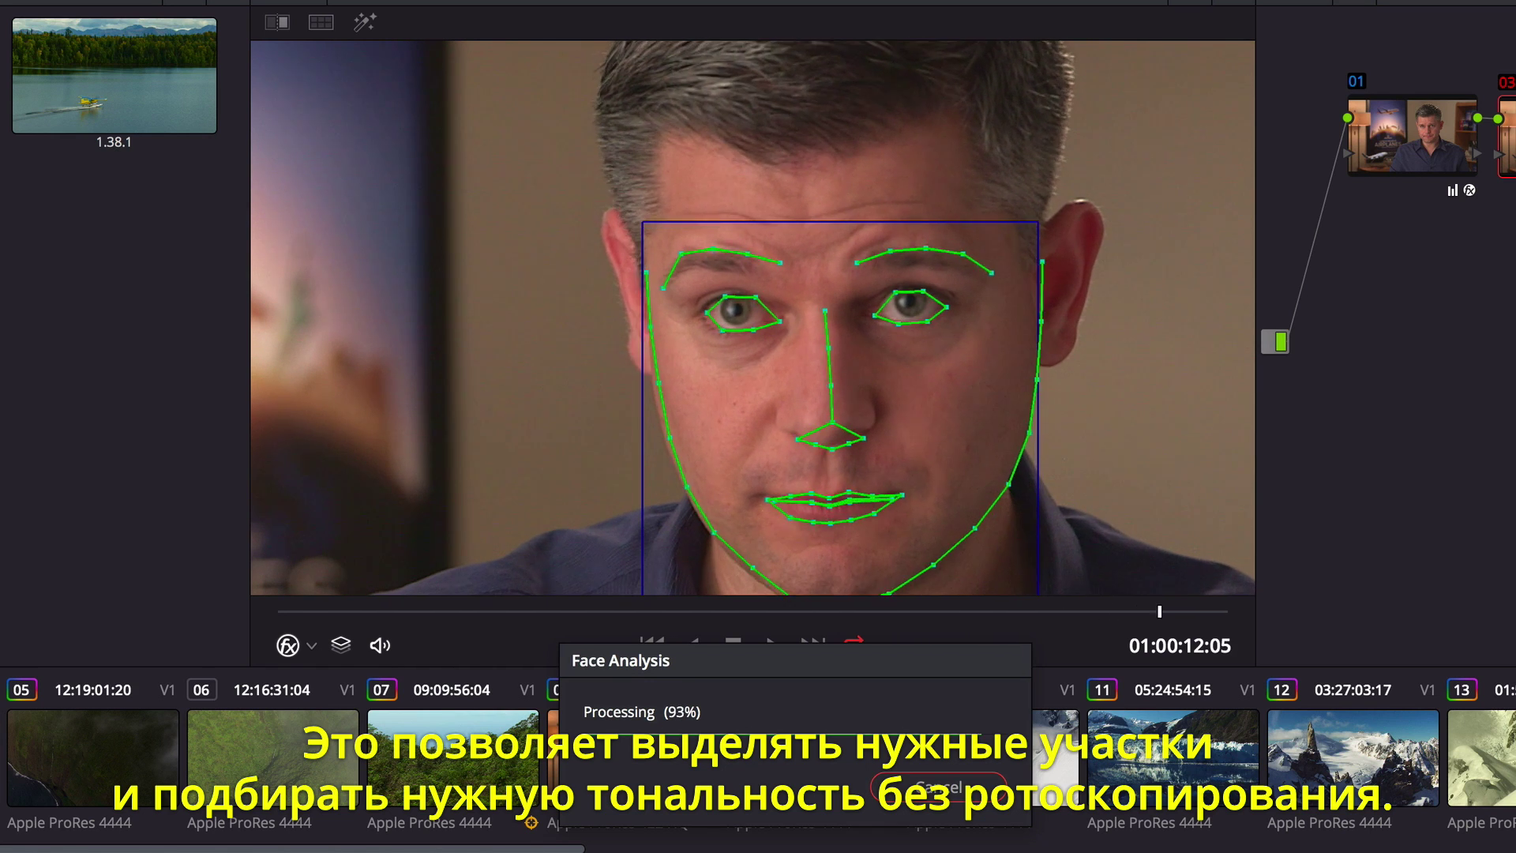
left_click_drag(1252, 612, 695, 612)
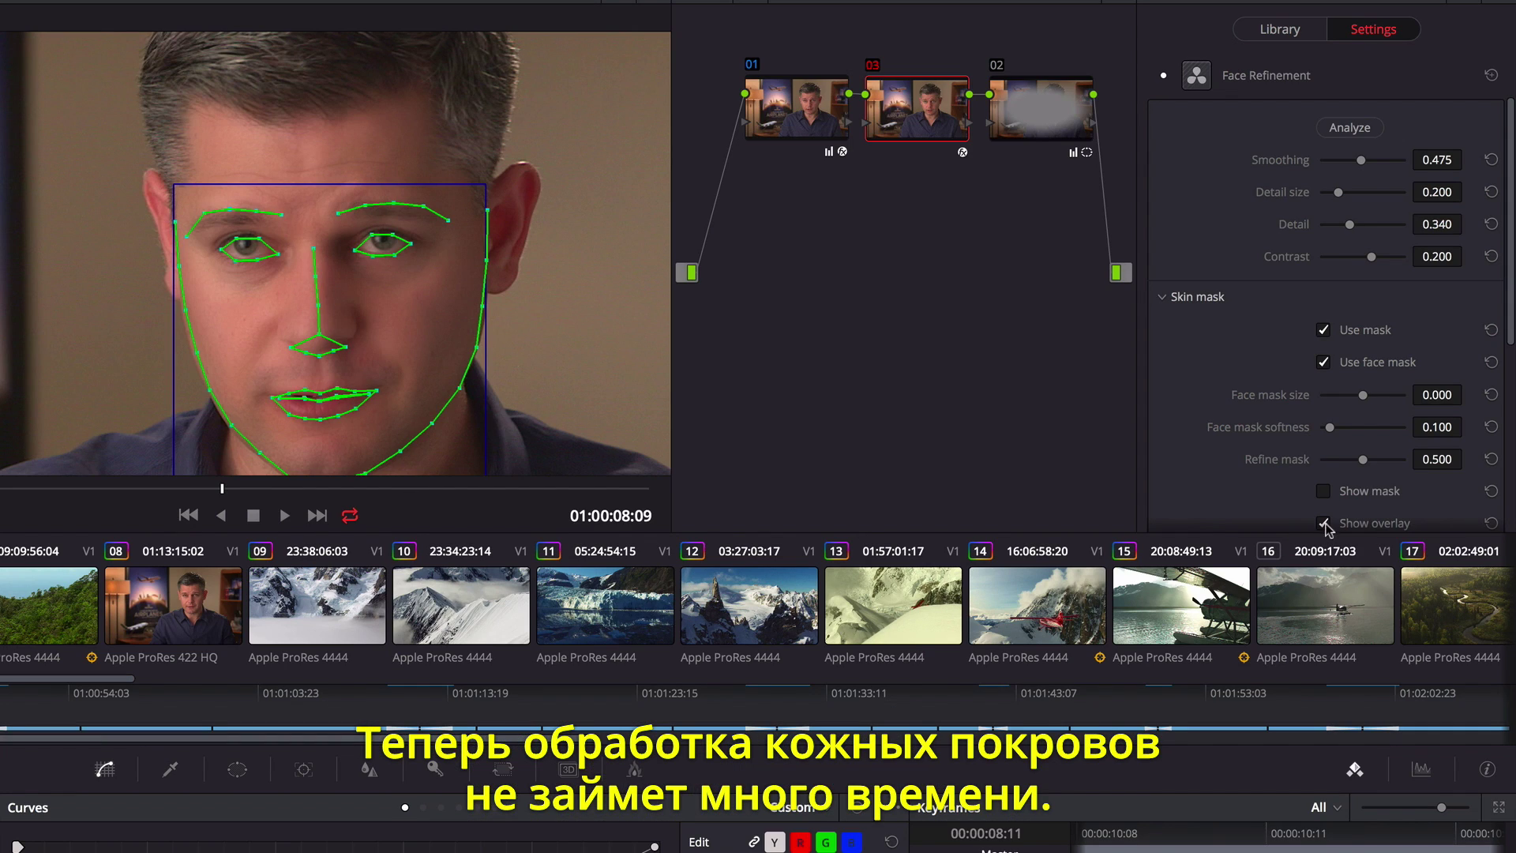
Hide the overlay, raise skin smoothing, sharpen the eyes to about 0.8, and reduce eye light to 0.058
left_click(1327, 524)
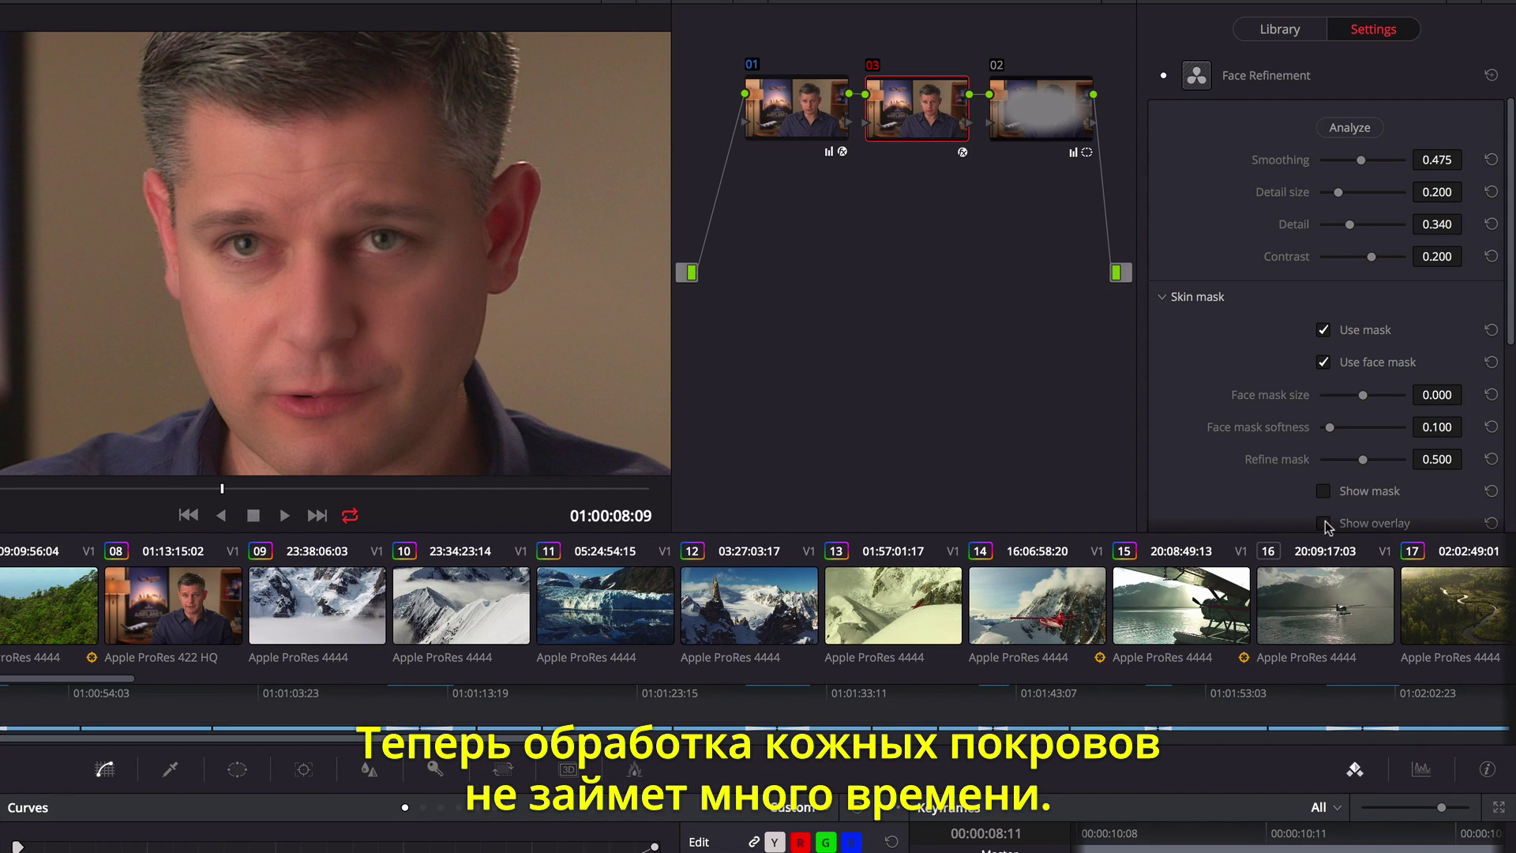
mouse_move(1361, 161)
left_mouse_down()
mouse_move(1321, 166)
mouse_move(1335, 163)
left_mouse_up()
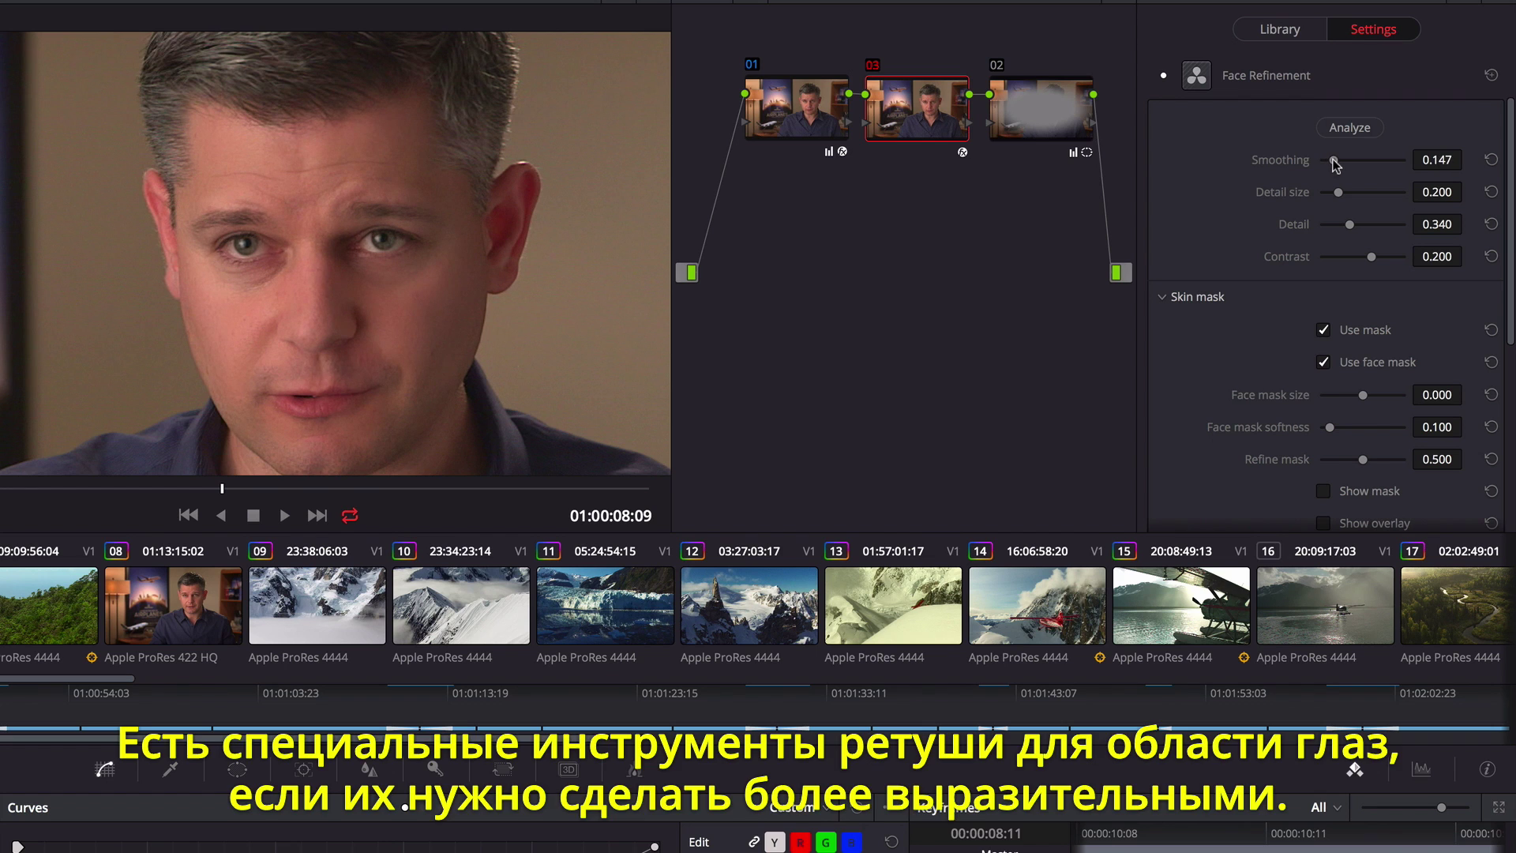
scroll(1510, 202, "down", 5)
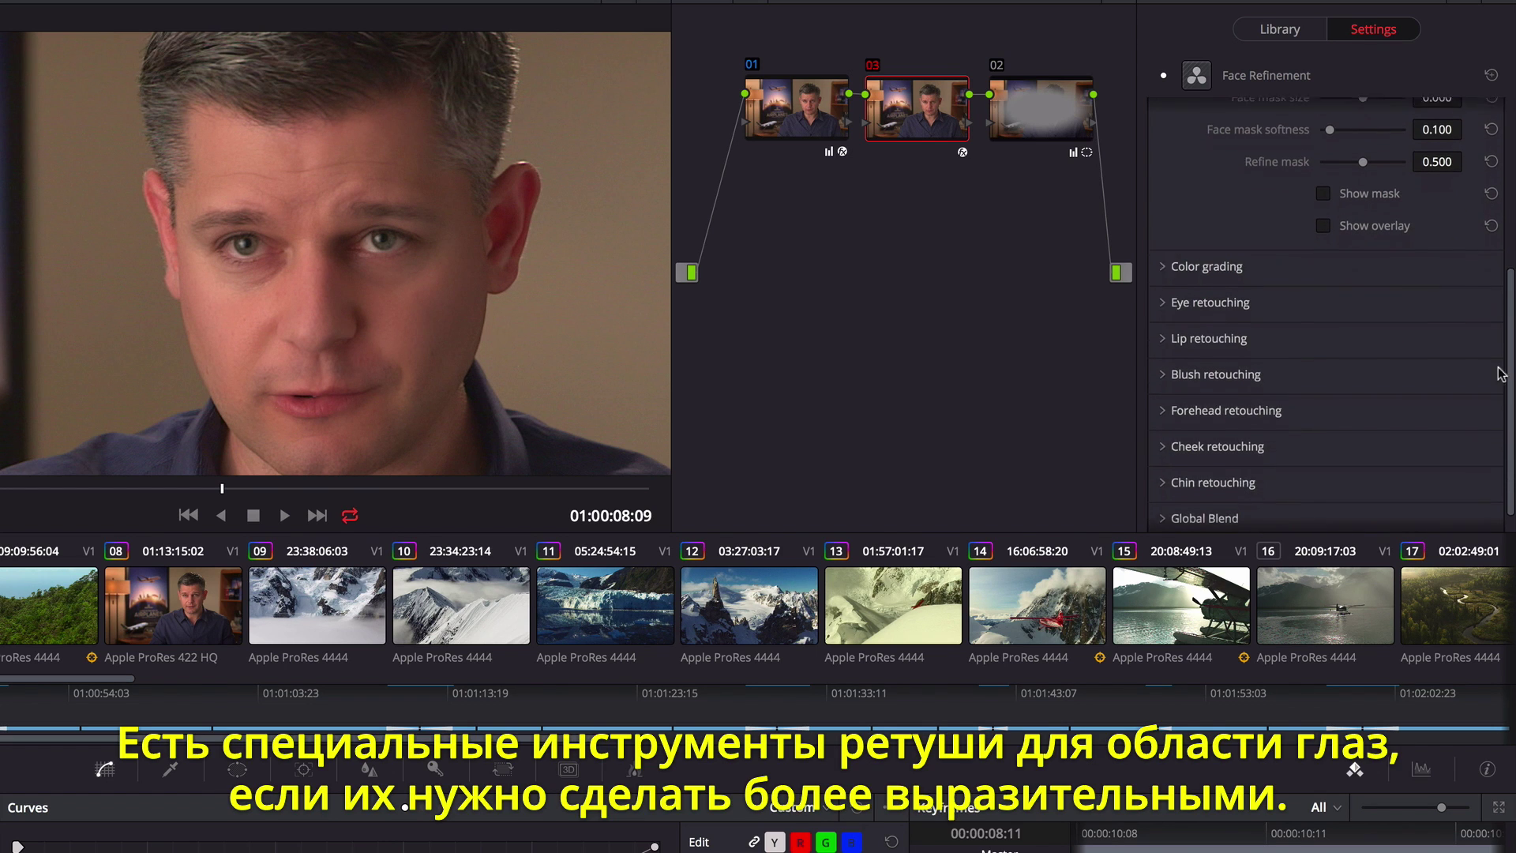
left_click(1165, 300)
left_click_drag(1322, 333, 1386, 333)
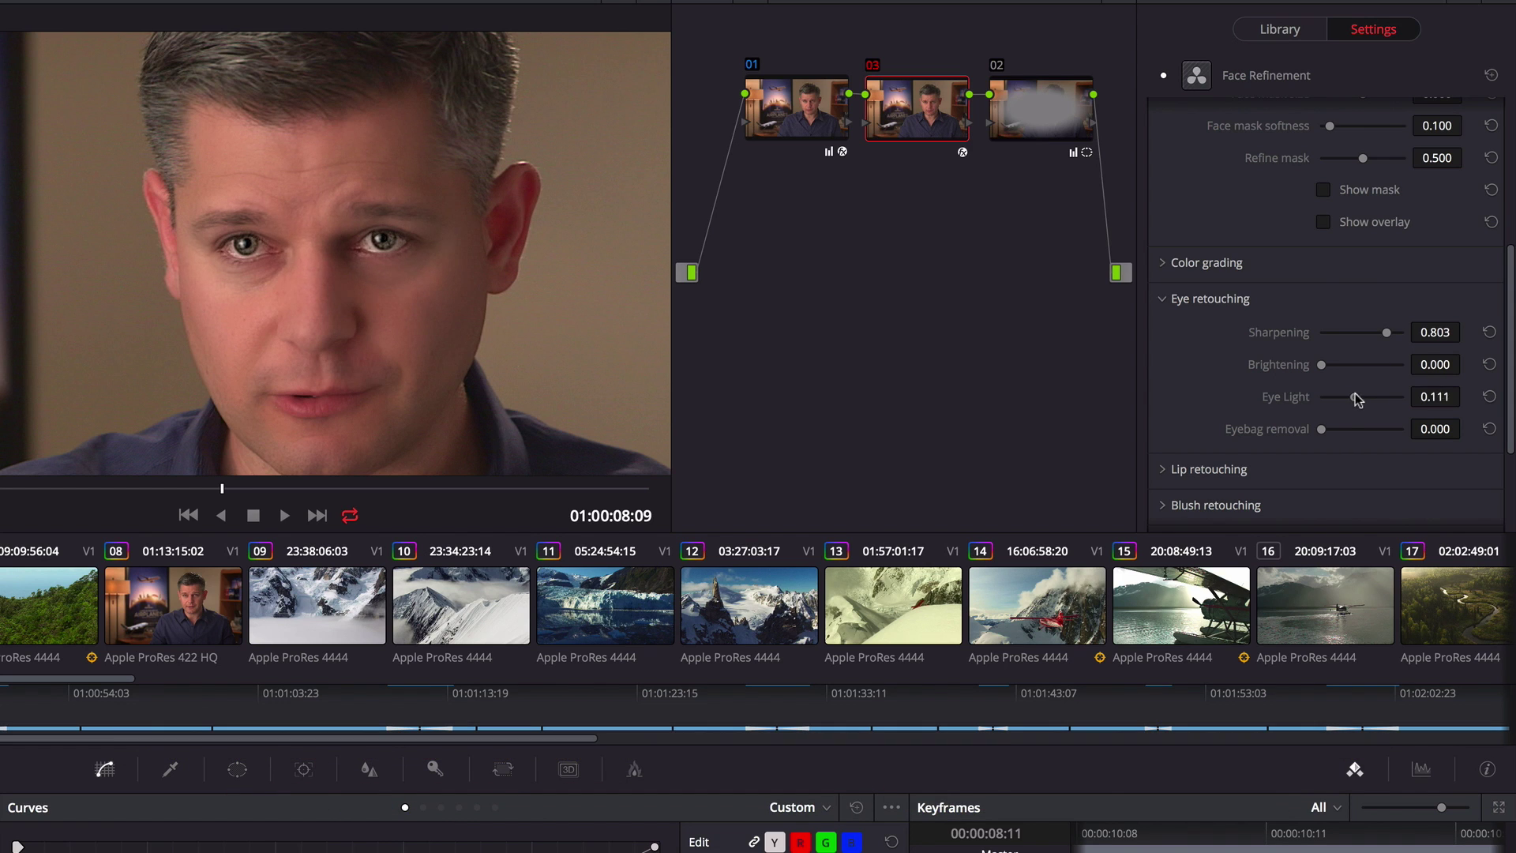
mouse_move(1362, 399)
left_mouse_down()
mouse_move(1349, 428)
mouse_move(1375, 428)
left_mouse_up()
Set eyebag removal 0.686, lip saturation 0.233, and forehead smoothing 0.070
left_click(1166, 471)
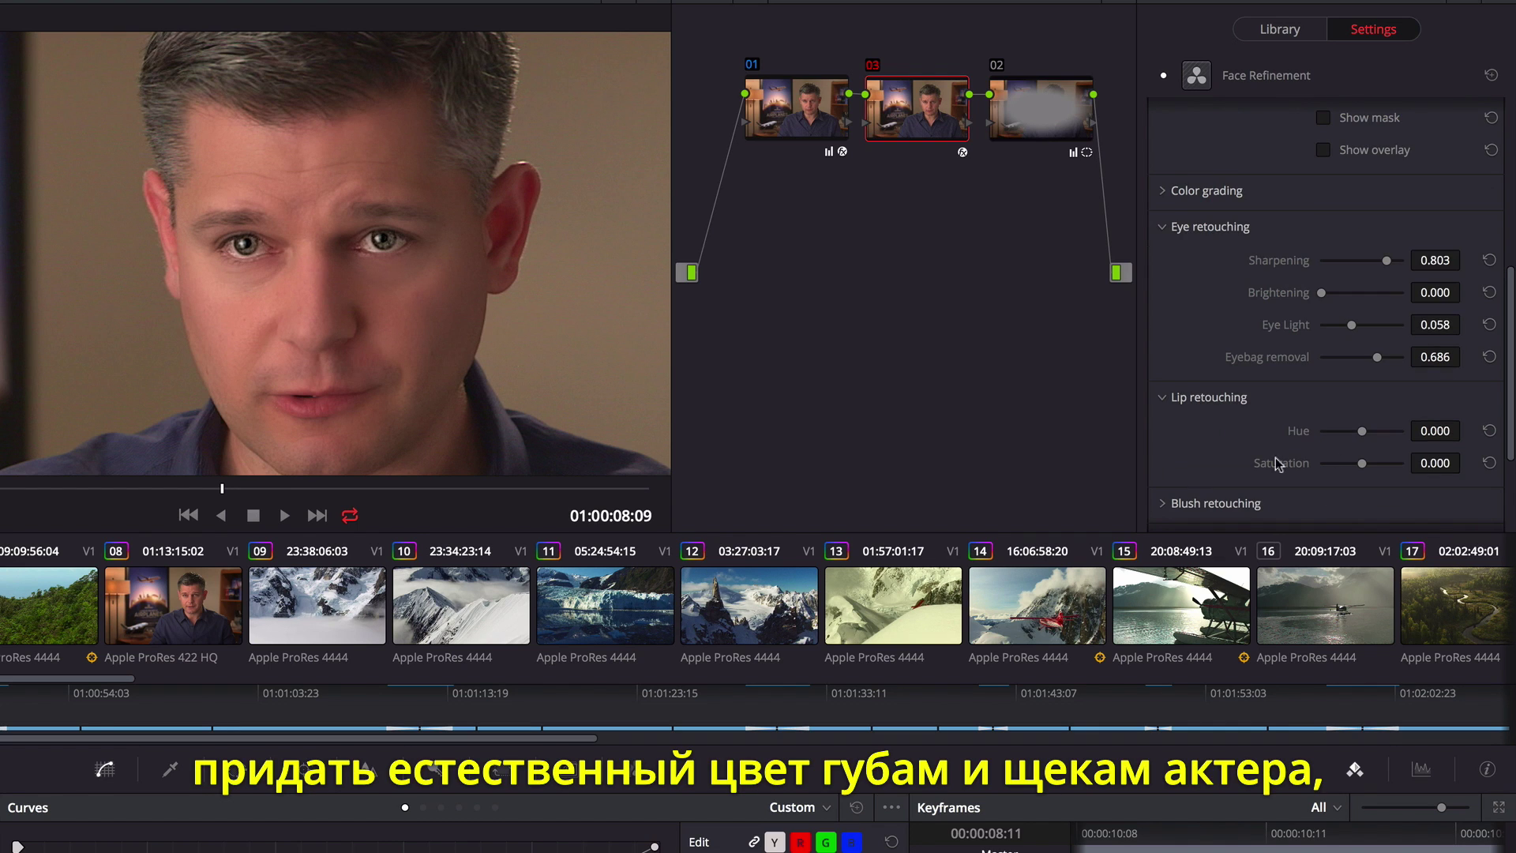
left_click_drag(1364, 466, 1372, 467)
scroll(1421, 443, "down", 4)
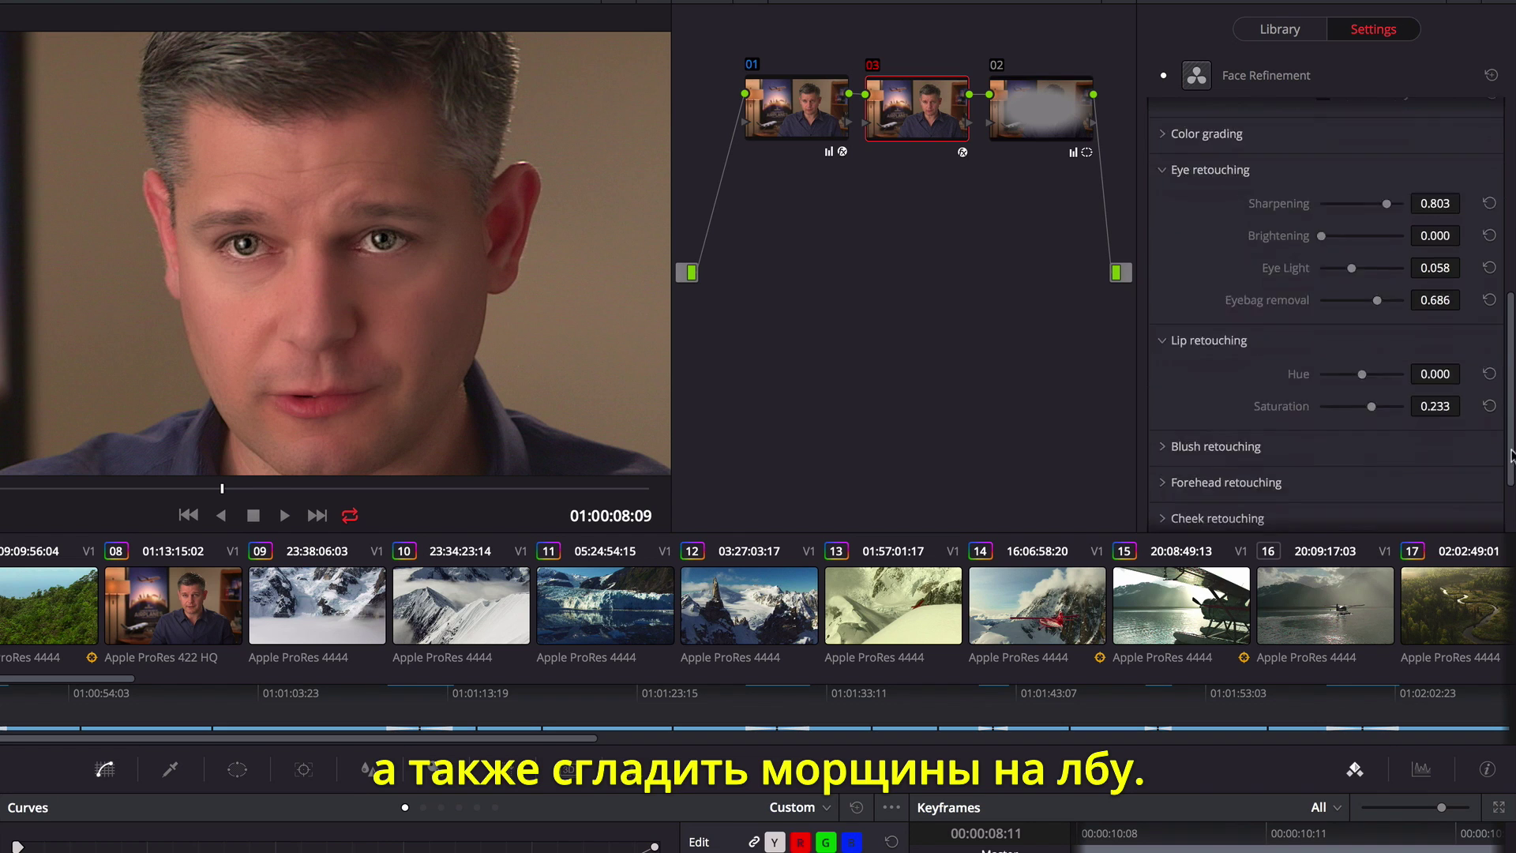
left_click(1166, 386)
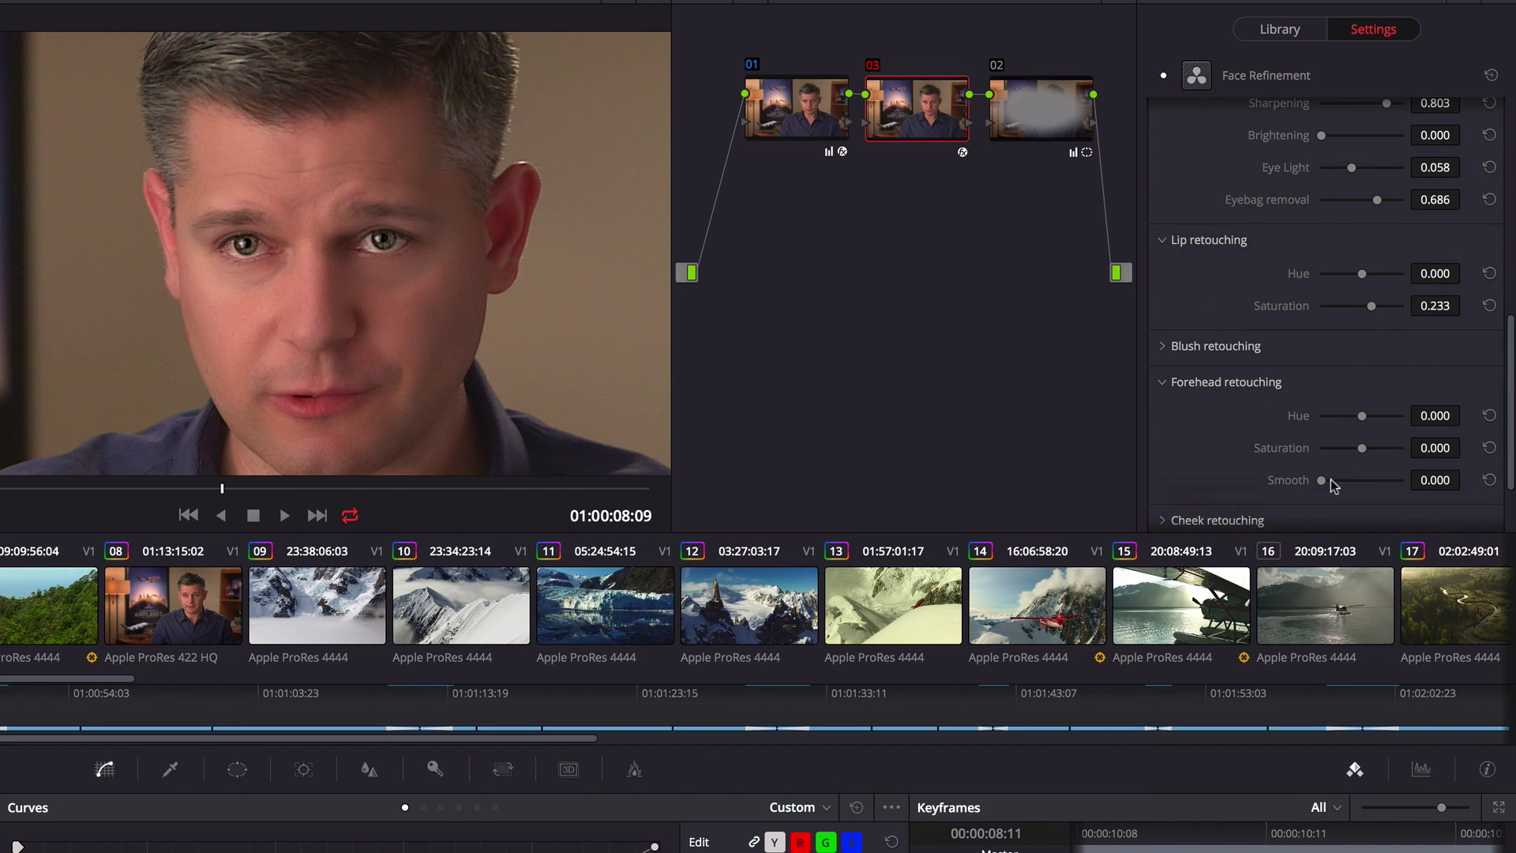
left_click_drag(1331, 482, 1327, 485)
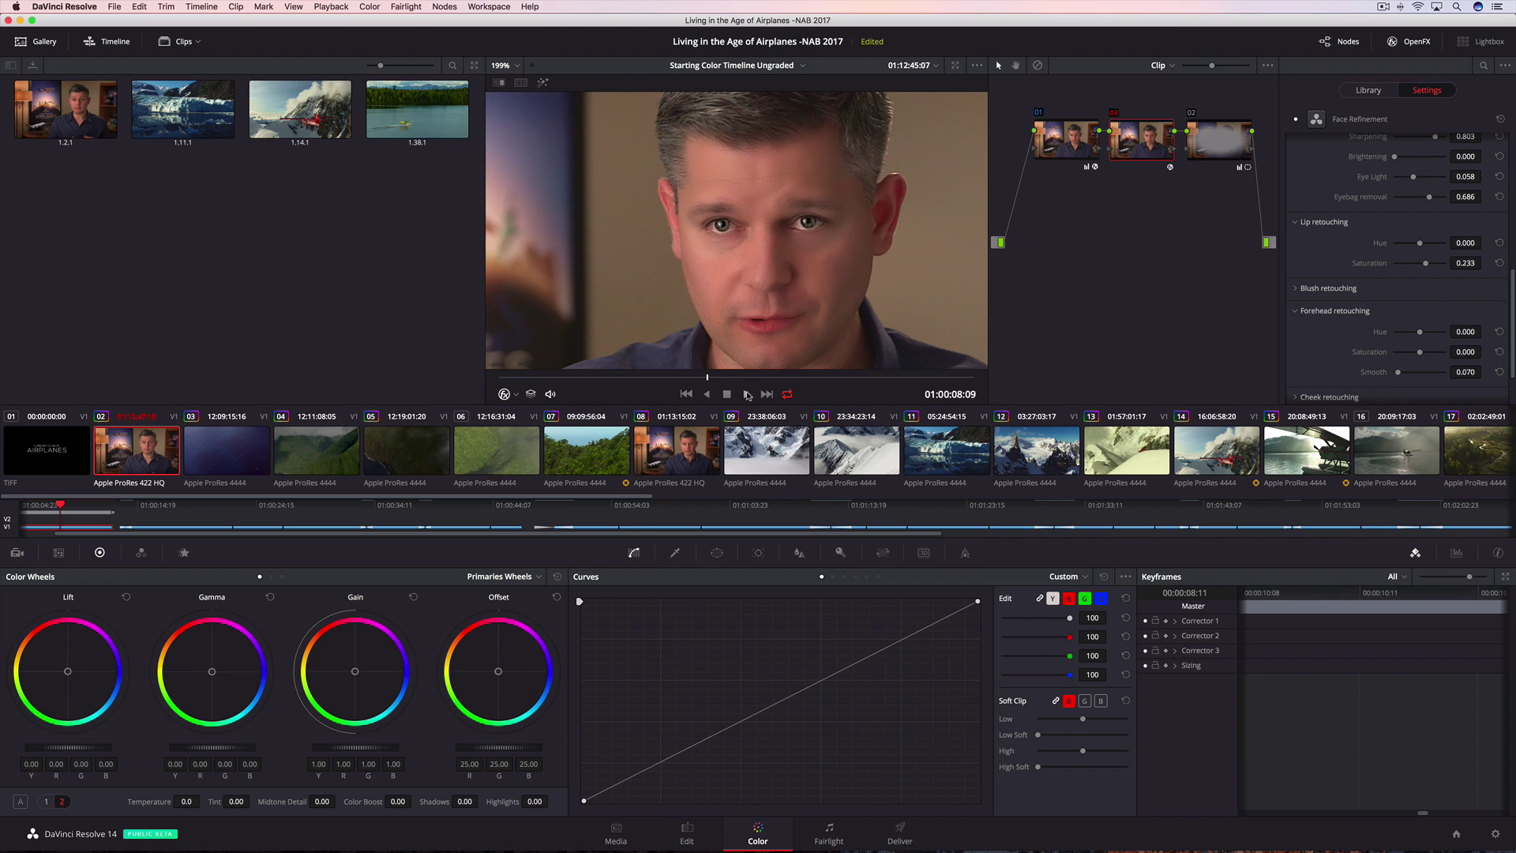
Play back the retouched interview, then select mountain clip 26
left_click(747, 394)
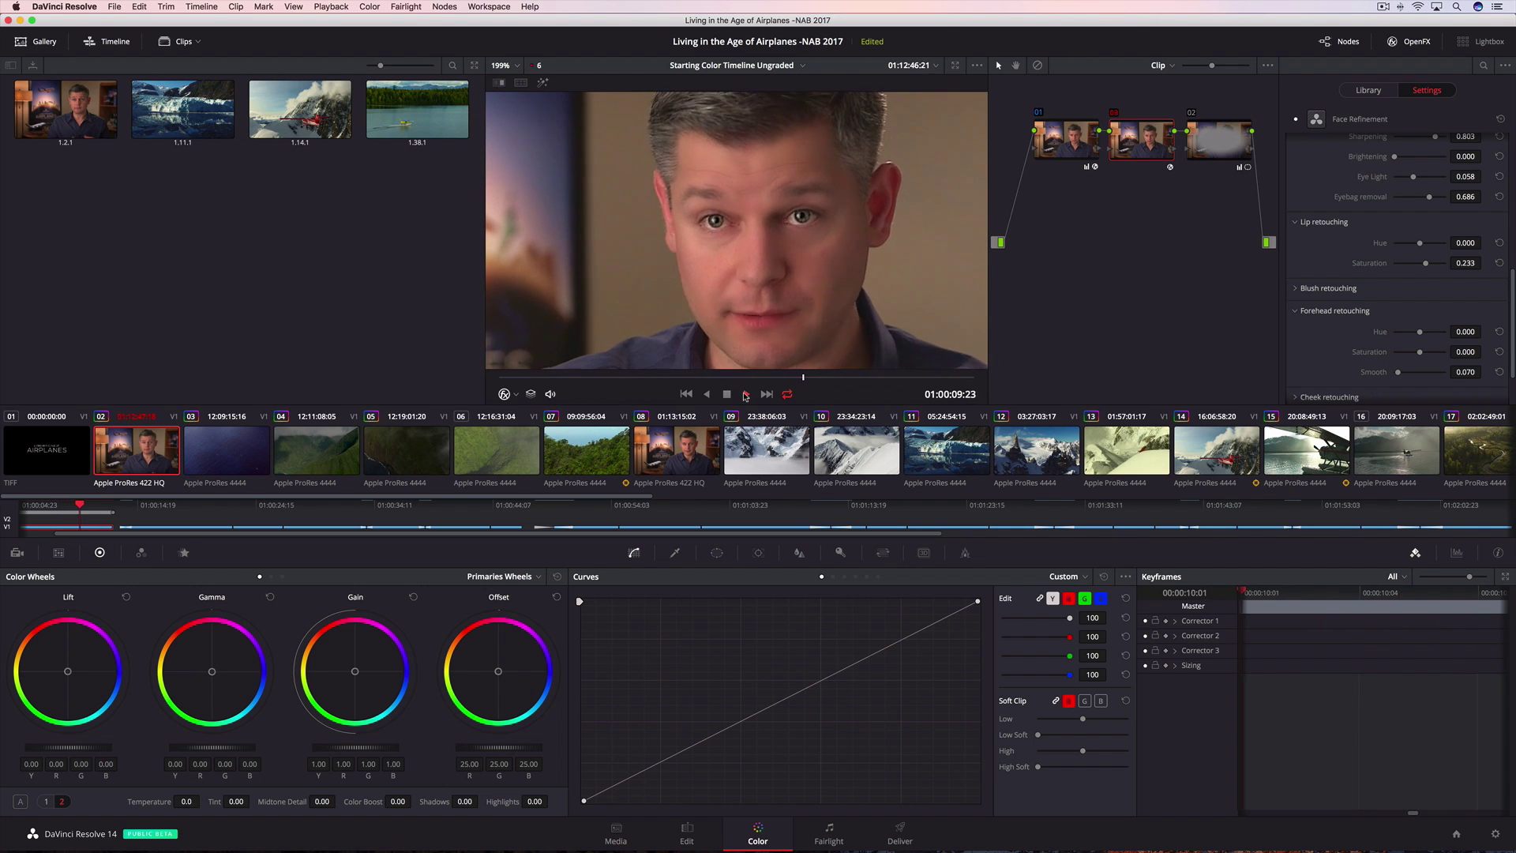
left_click(727, 394)
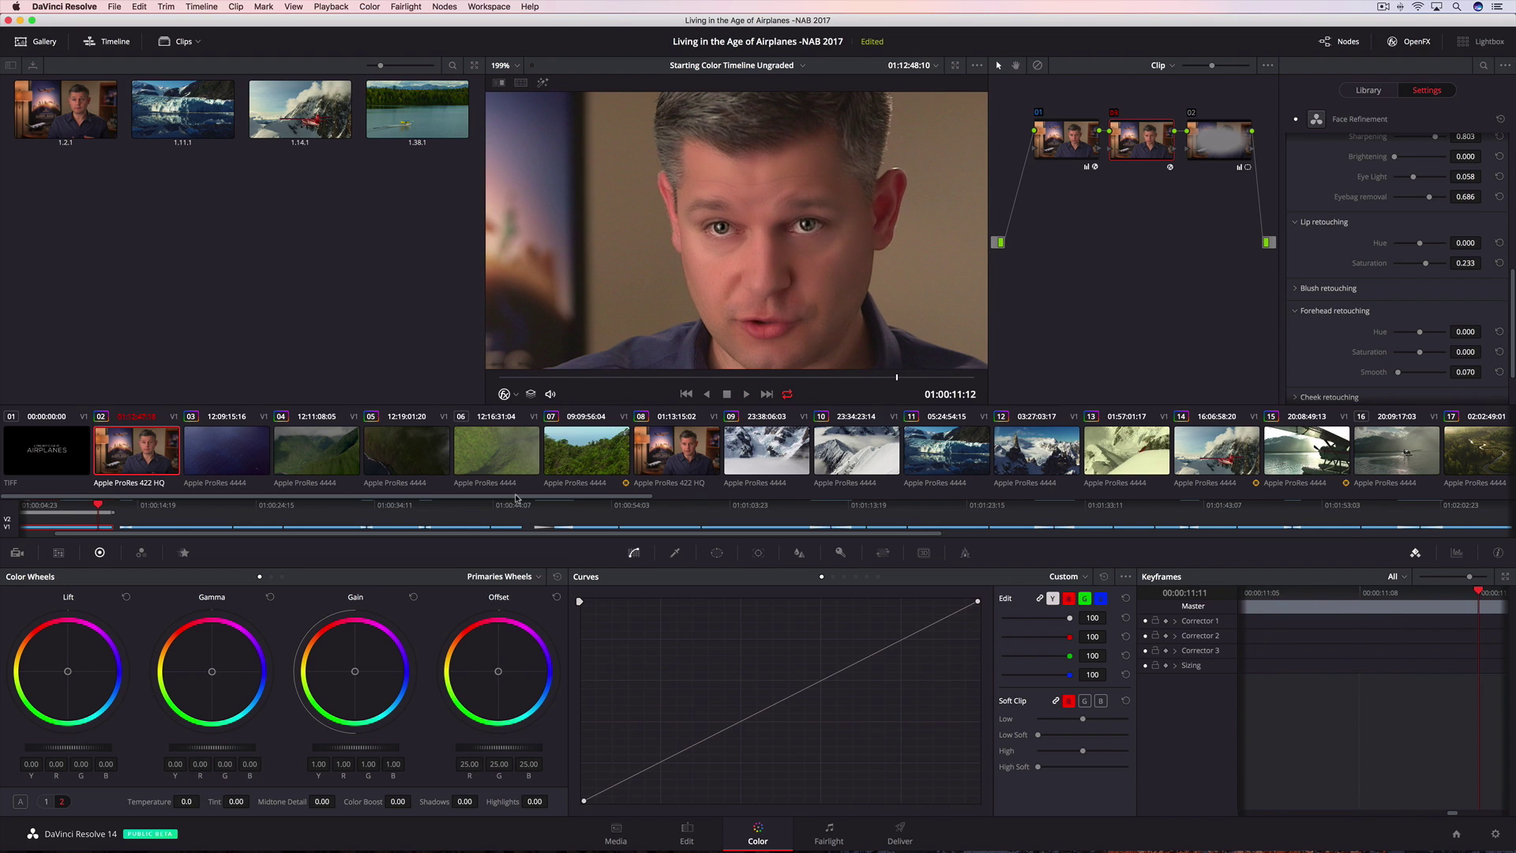
scroll(876, 495, "right", 15)
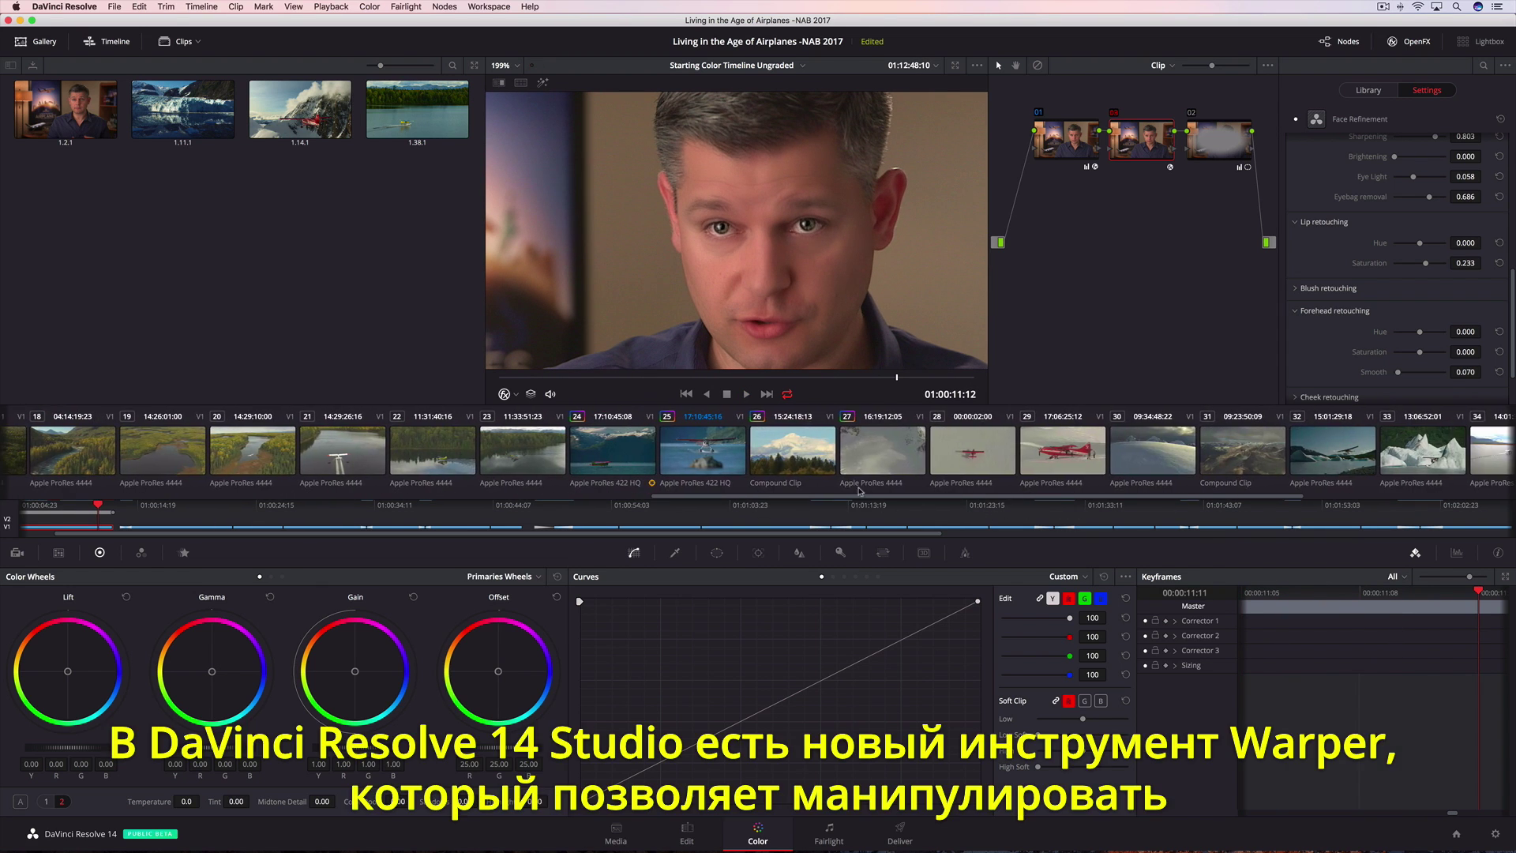
left_click(786, 464)
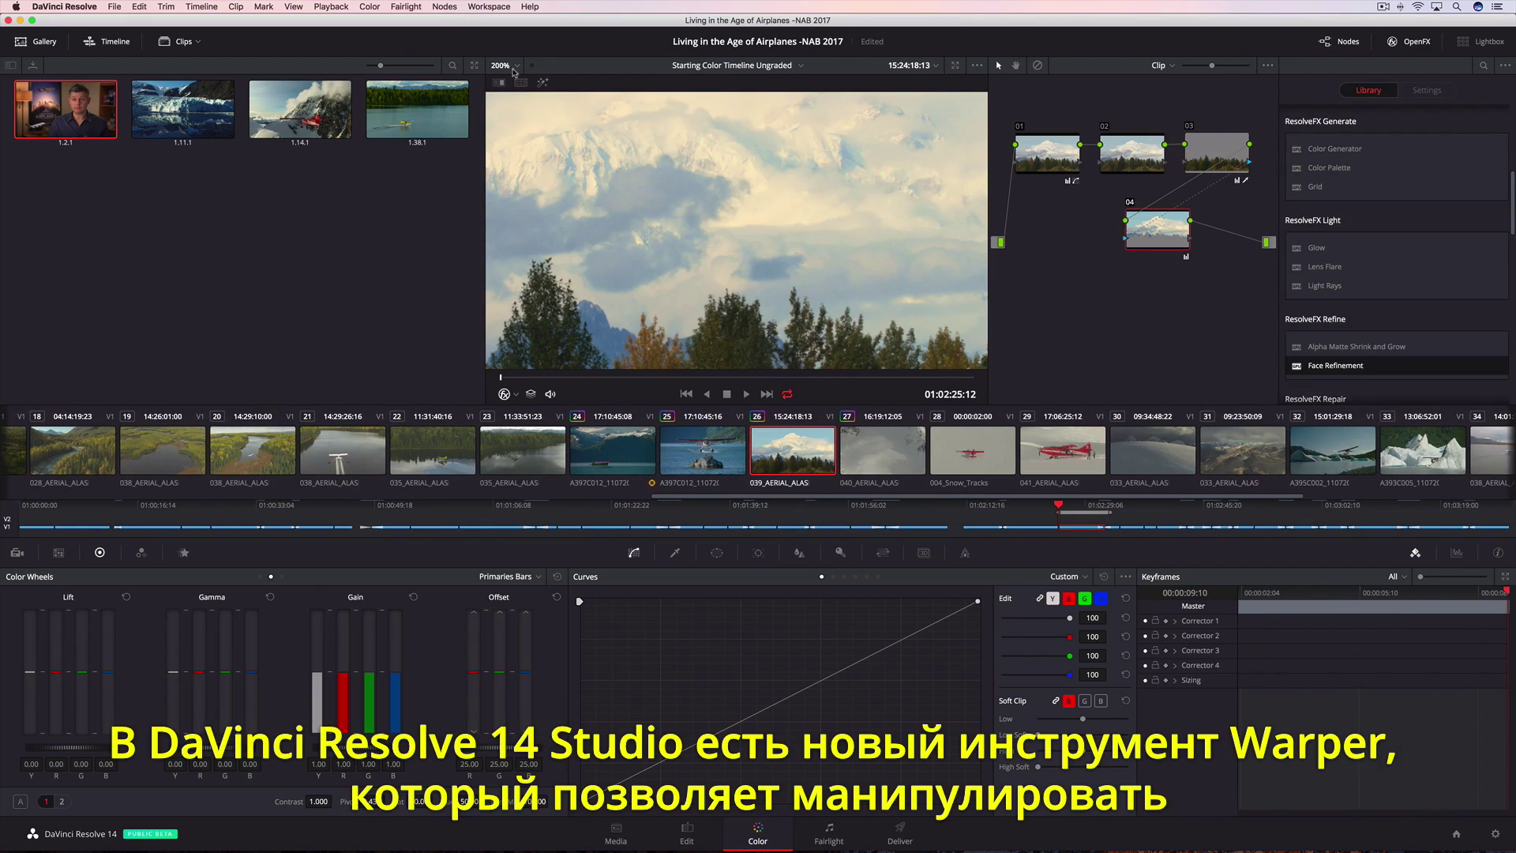
Fit the mountain frame in the viewer and apply ResolveFX Warper to the node
left_click(515, 67)
left_click(515, 81)
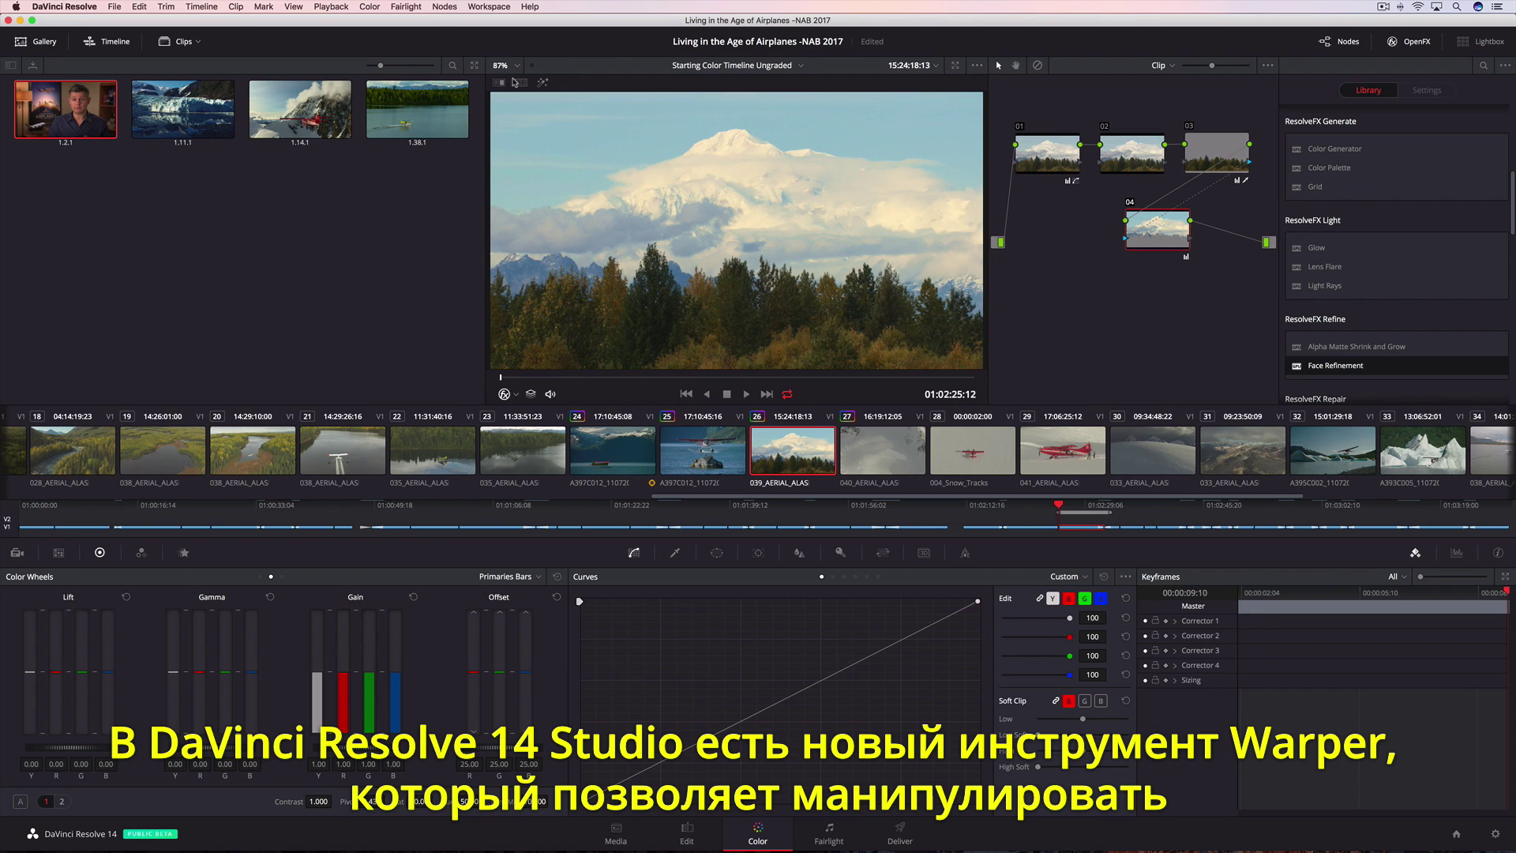
scroll(1496, 218, "down", 10)
left_click_drag(1321, 356, 1177, 254)
left_click(1125, 152)
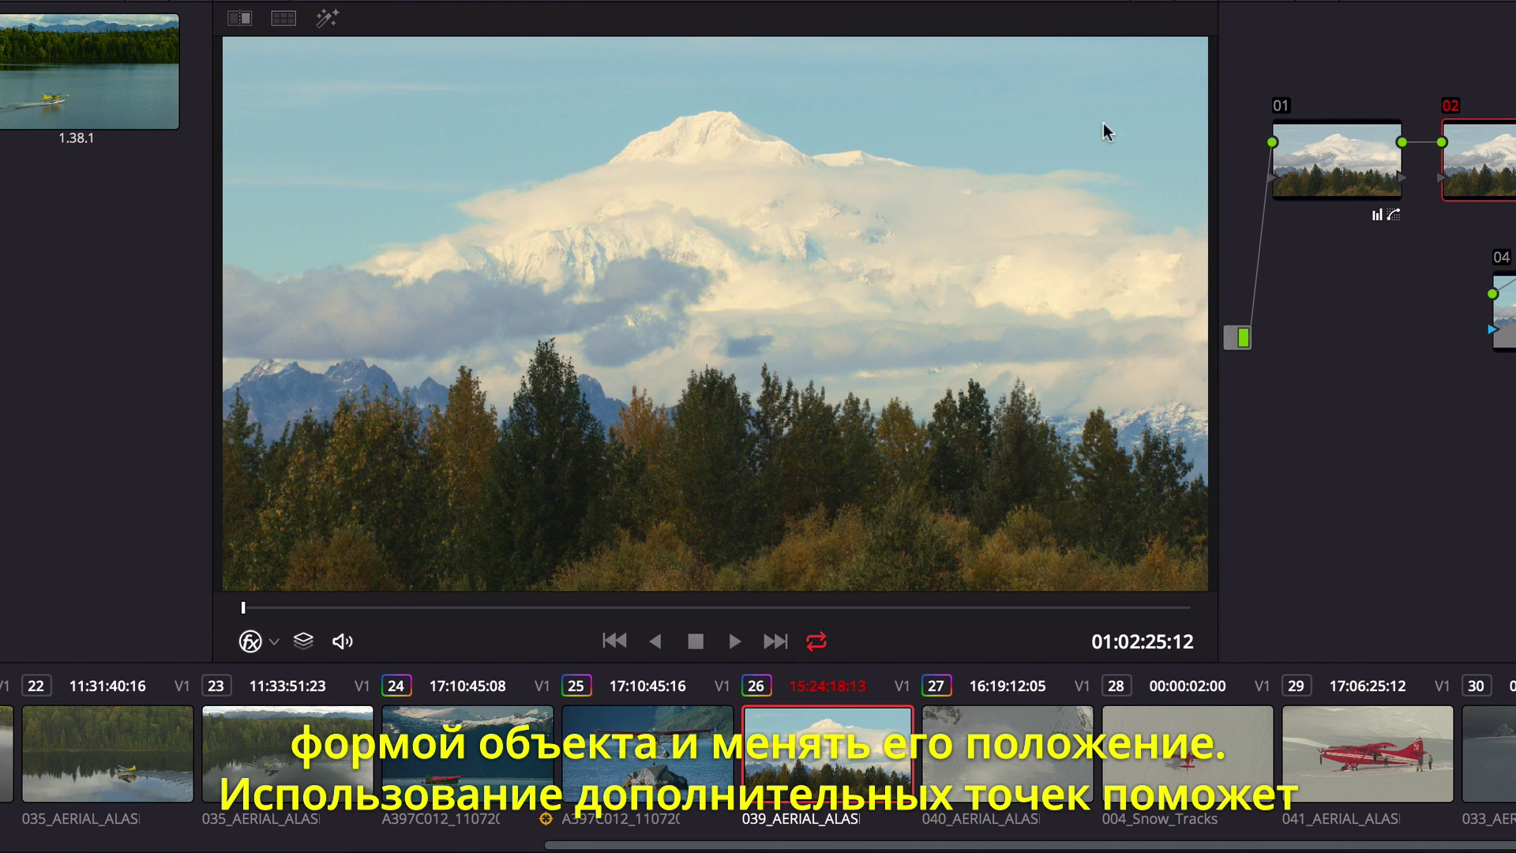
Place warp points in the sky and drag them up to stretch the peak taller
left_click(309, 98)
left_click(1125, 107)
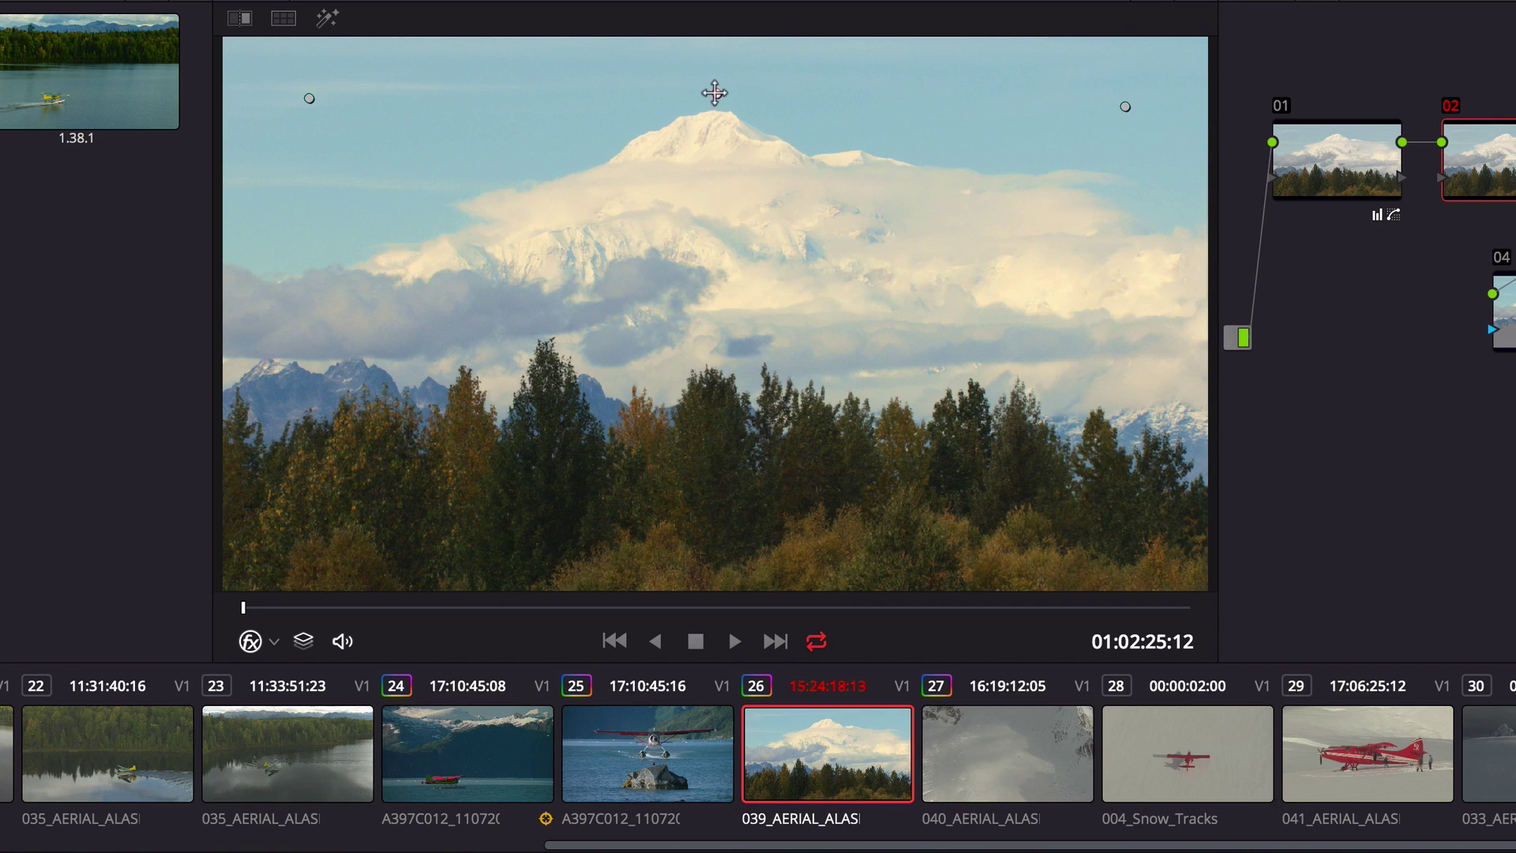
left_click_drag(715, 93, 718, 57)
mouse_move(308, 96)
left_mouse_down()
mouse_move(309, 77)
mouse_move(305, 97)
left_mouse_up()
left_click(1122, 93)
mouse_move(1122, 93)
left_mouse_down()
mouse_move(1124, 71)
mouse_move(1122, 85)
left_mouse_up()
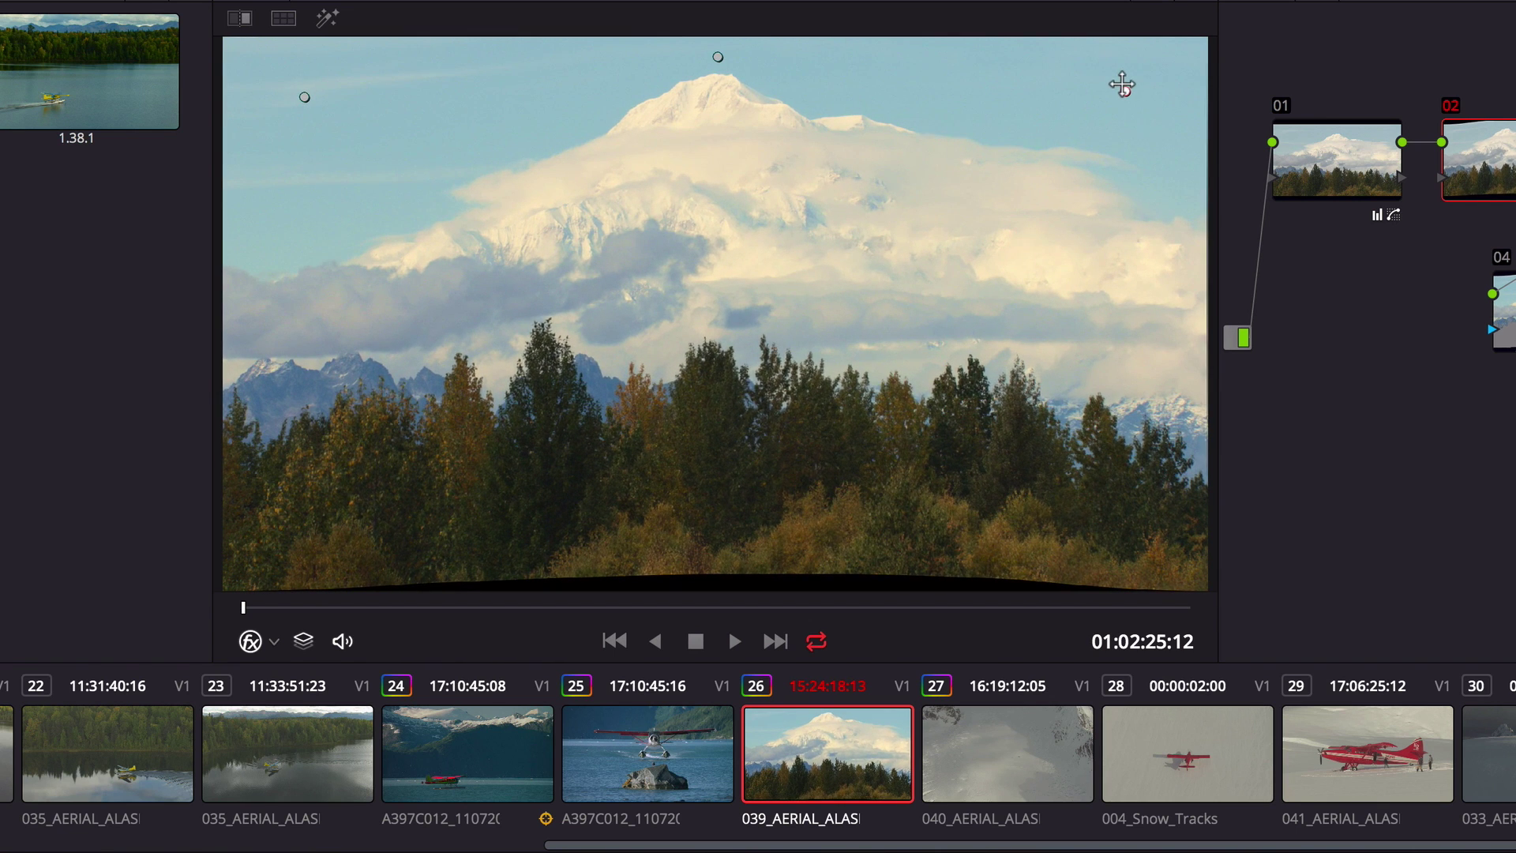
Pin the tree line with points on the left, centre and right
left_click(275, 383, "shift")
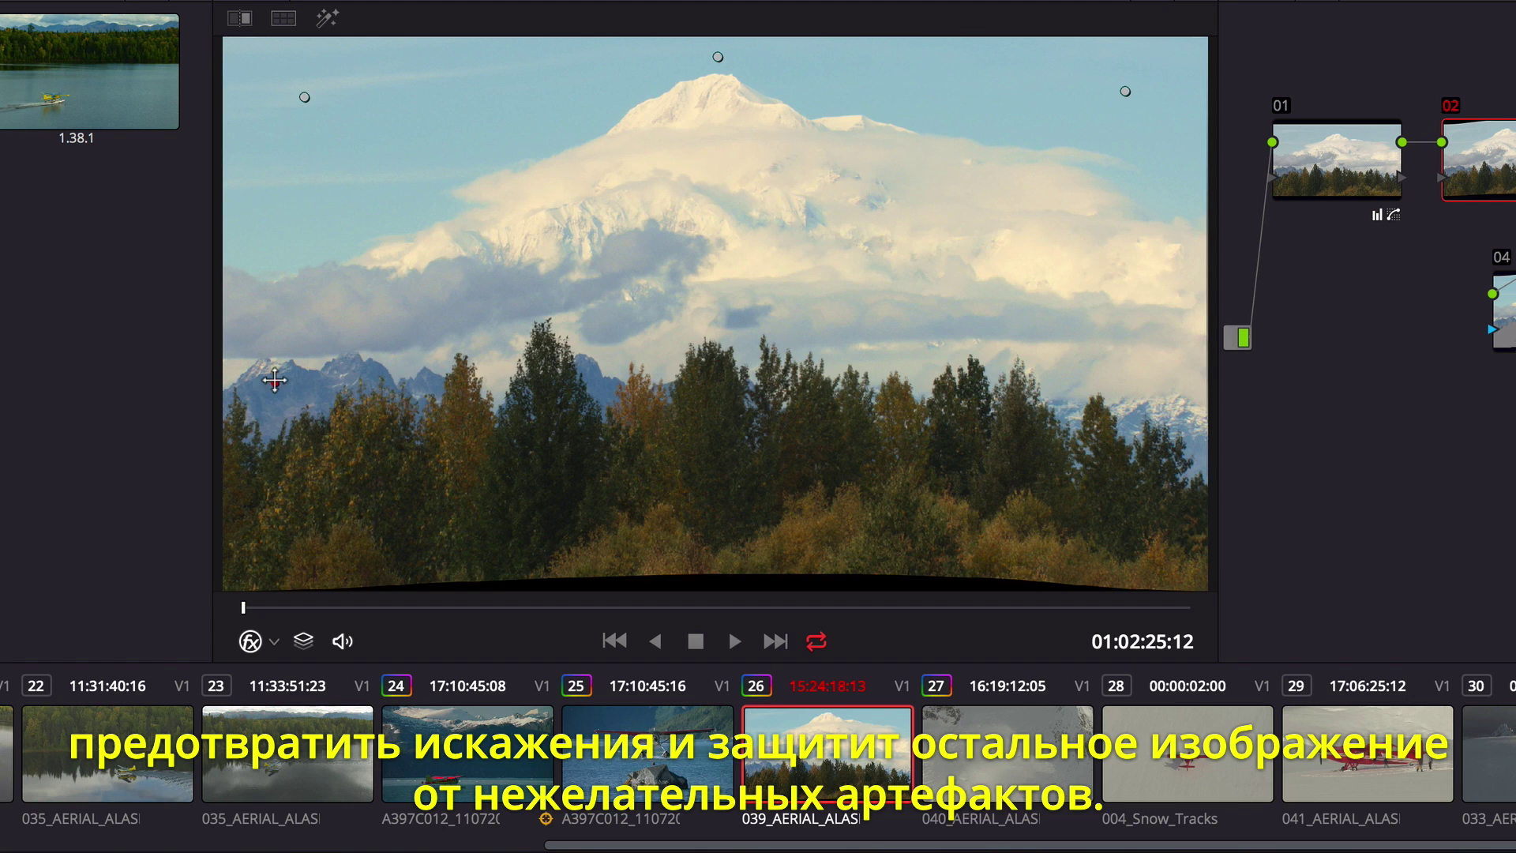
left_click(707, 355, "shift")
left_click(1152, 359, "shift")
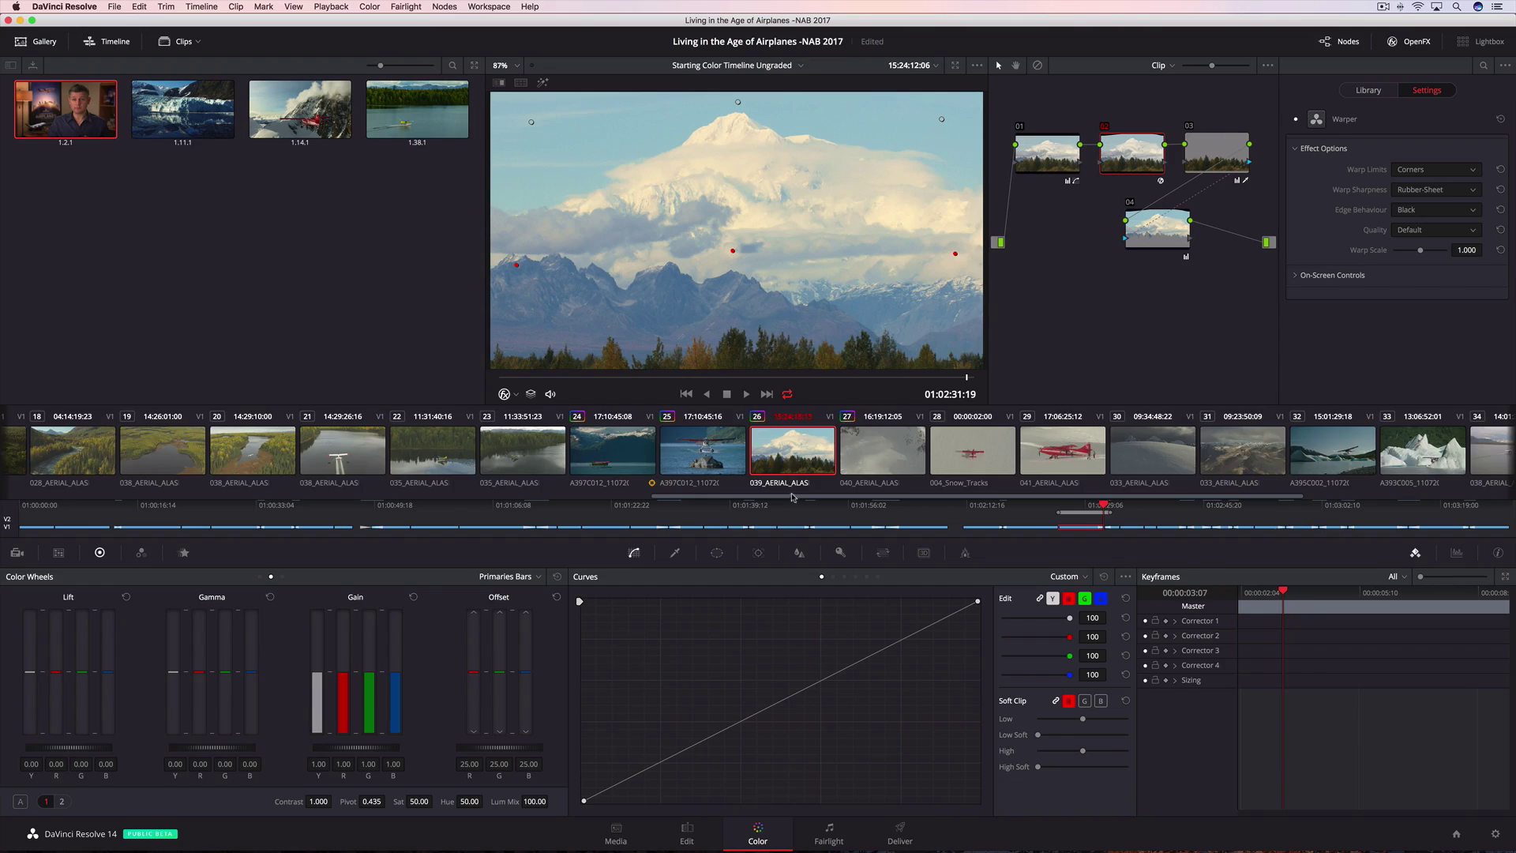
left_click_drag(792, 496, 236, 484)
Open clip 07 and play it to preview the hazy aerial shot
left_click(374, 449)
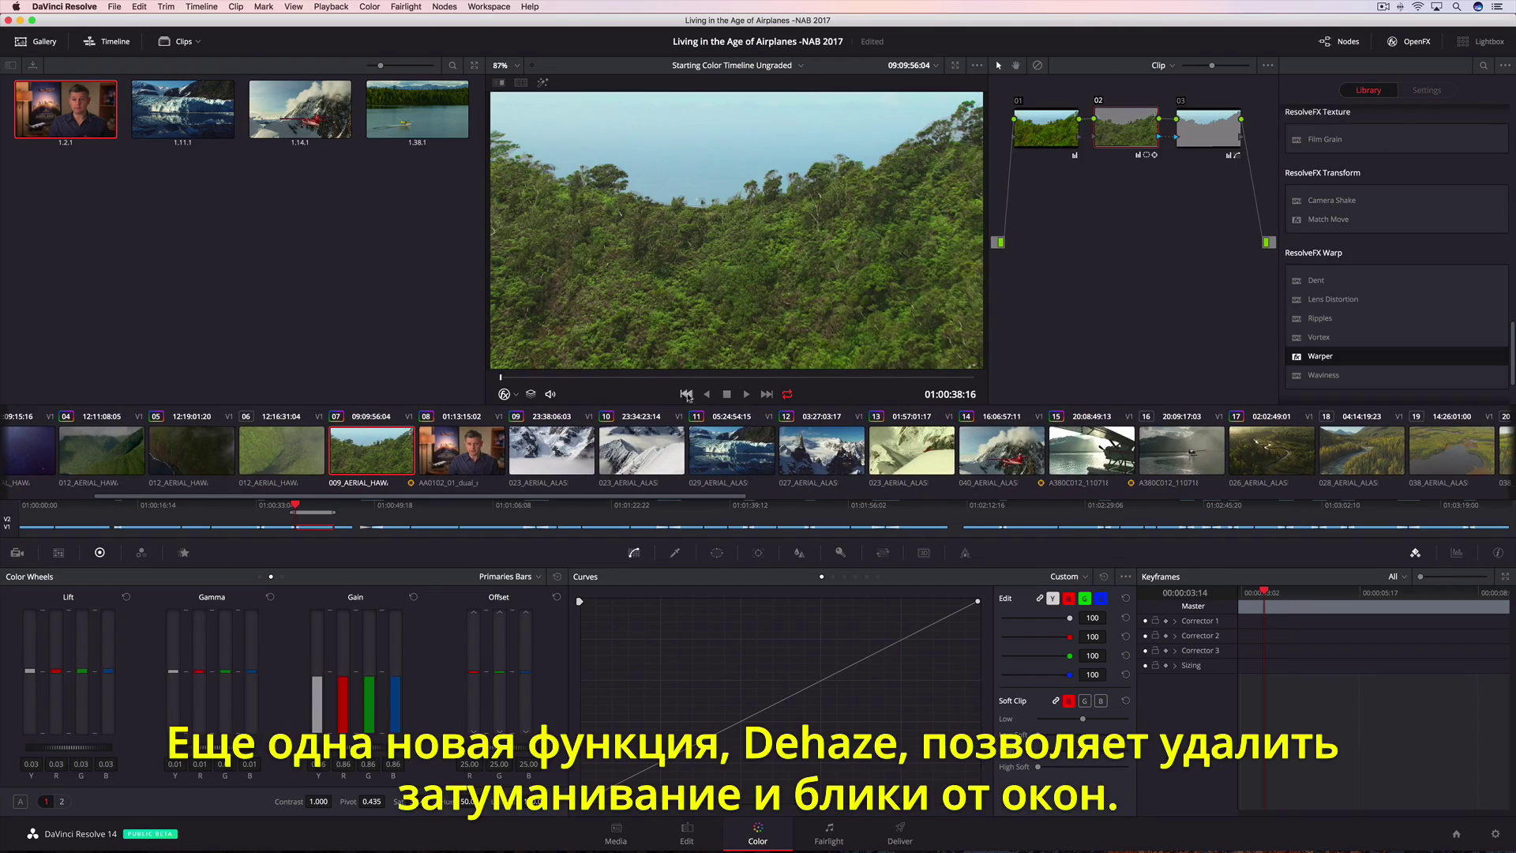
left_click(746, 393)
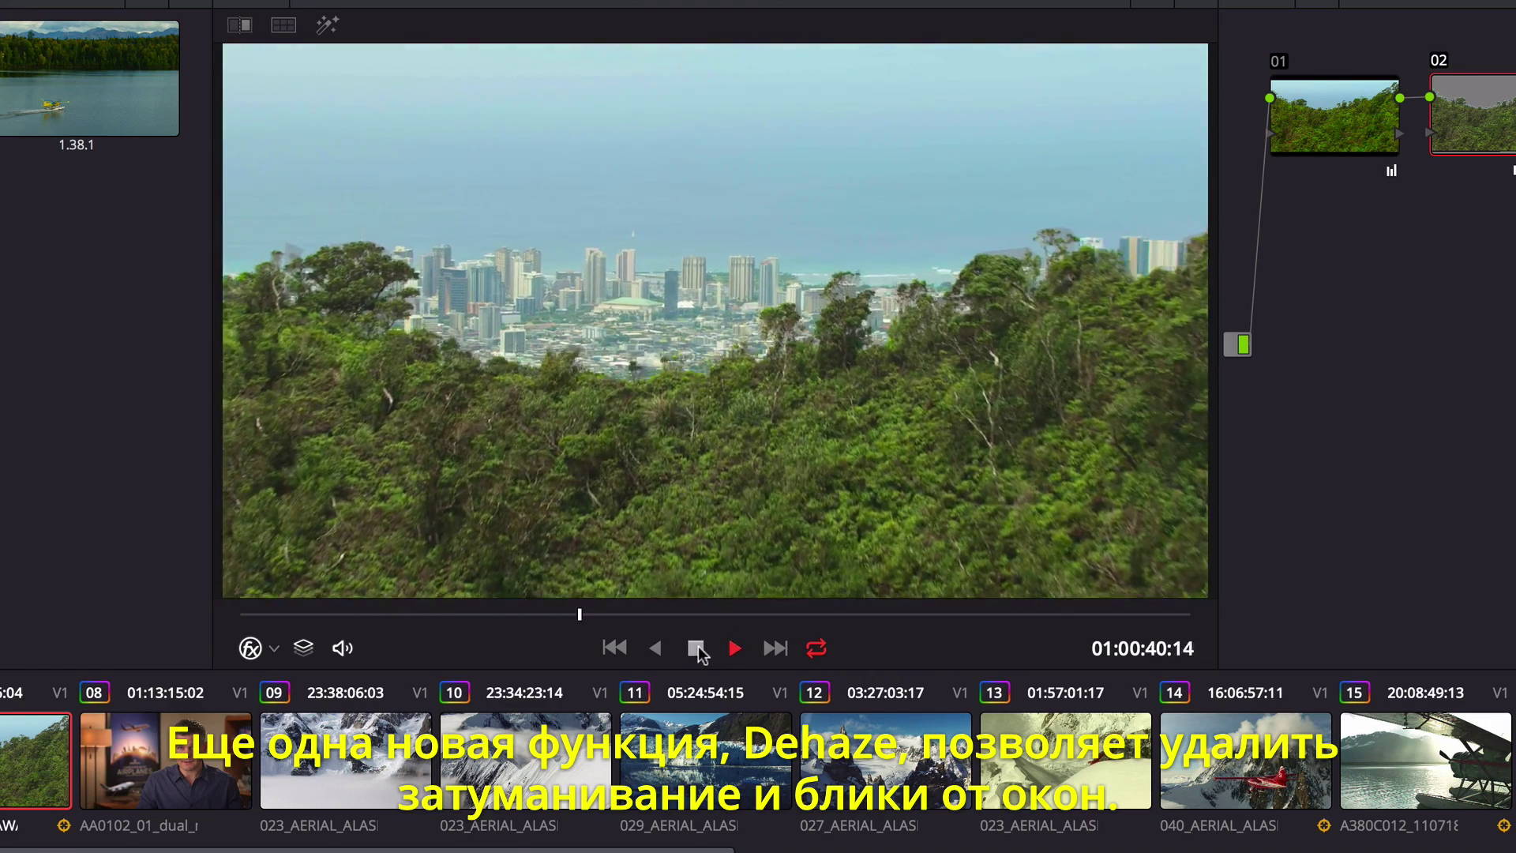
left_click(698, 649)
scroll(1143, 269, "up", 12)
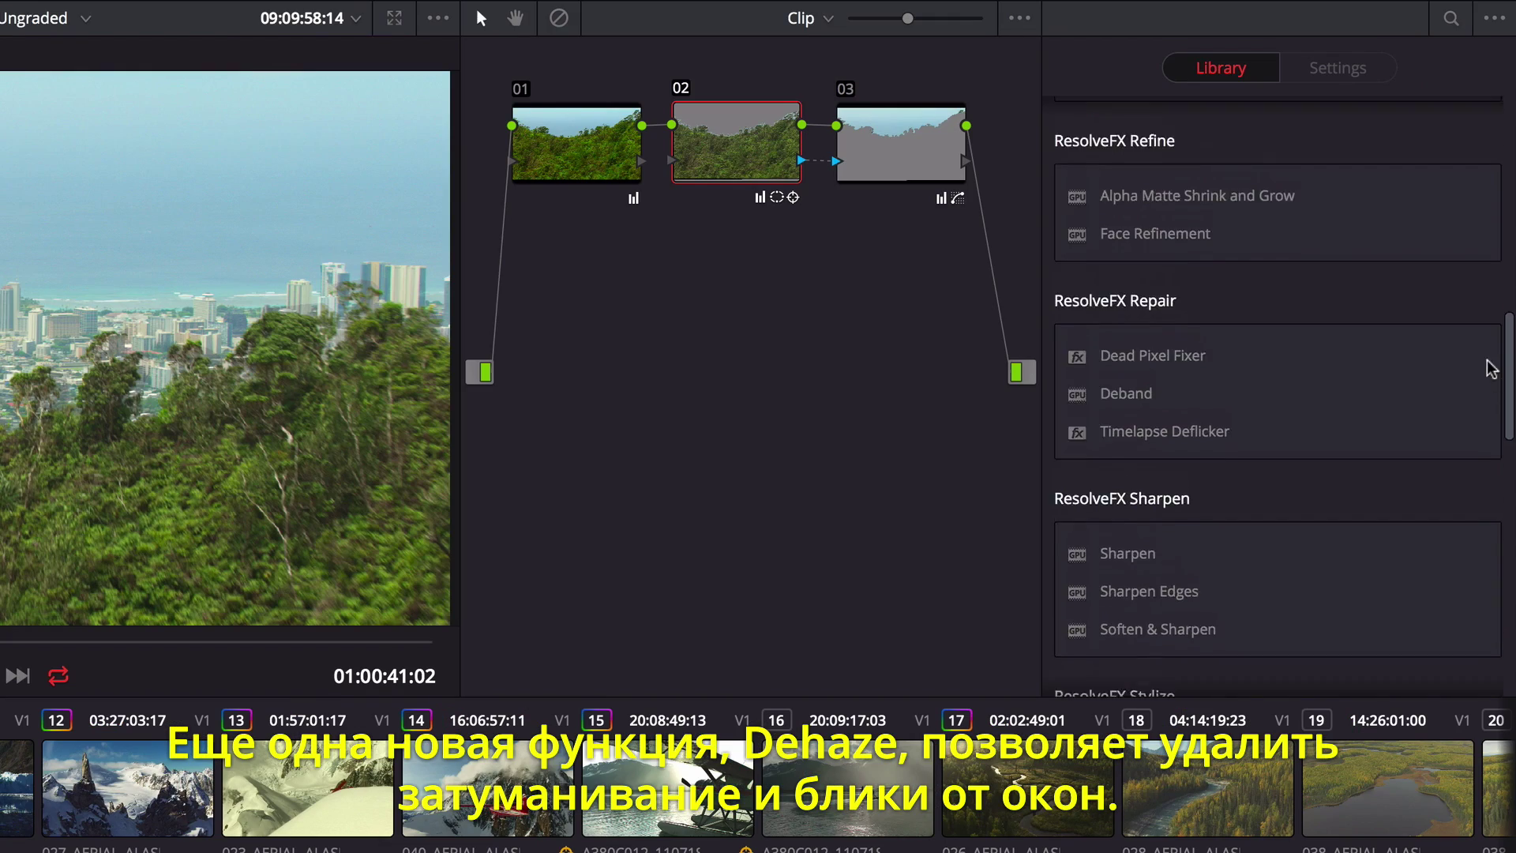
Apply Dehaze to node 03: strength 0.273, light cyan haze colour, Shadow -61.4; compare on/off
left_click_drag(1143, 268, 908, 154)
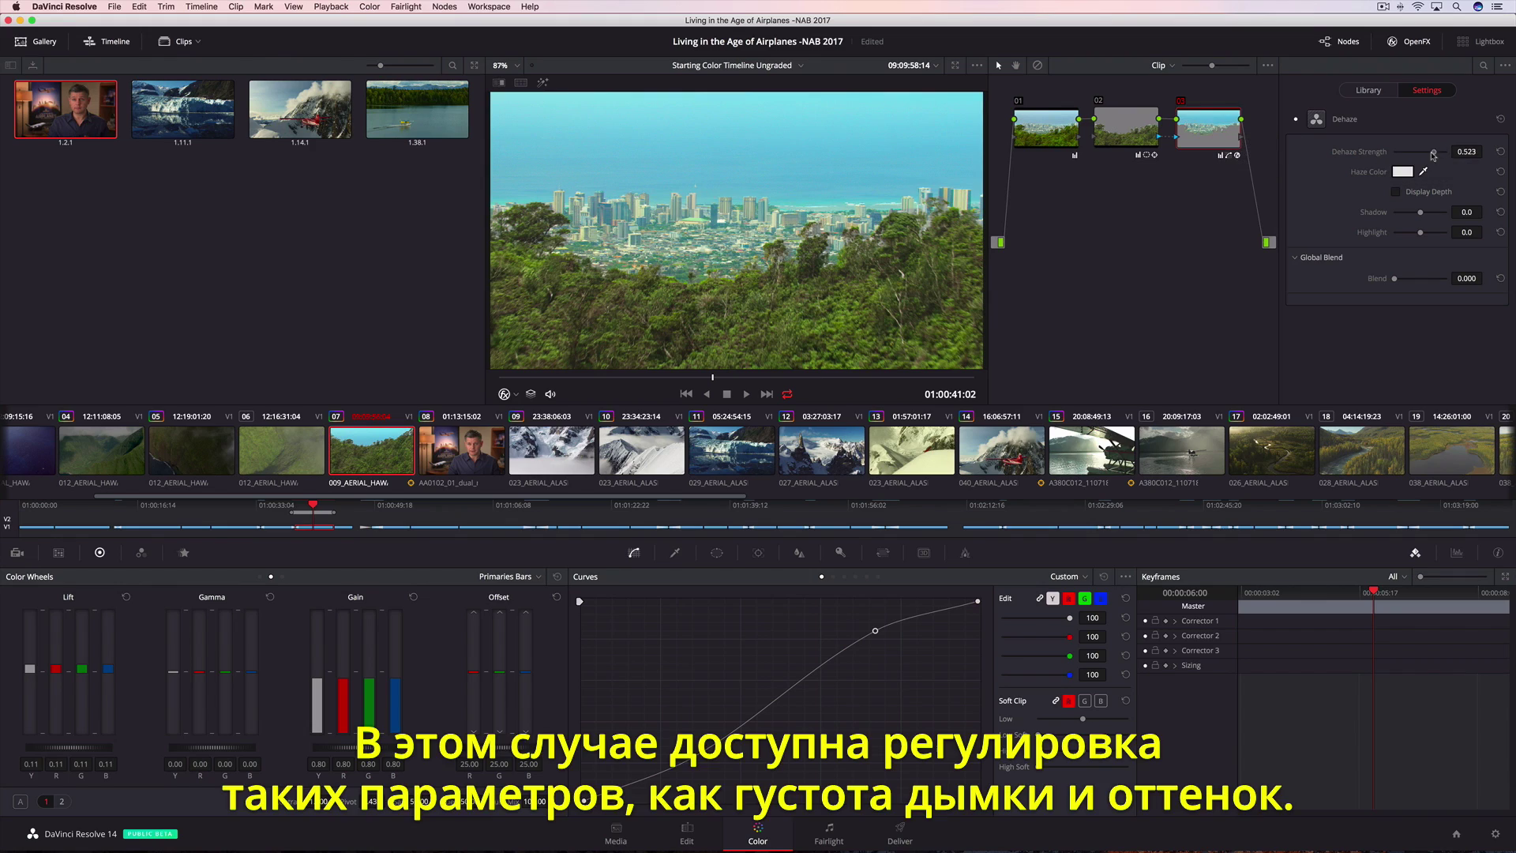
left_click_drag(1434, 156, 1428, 157)
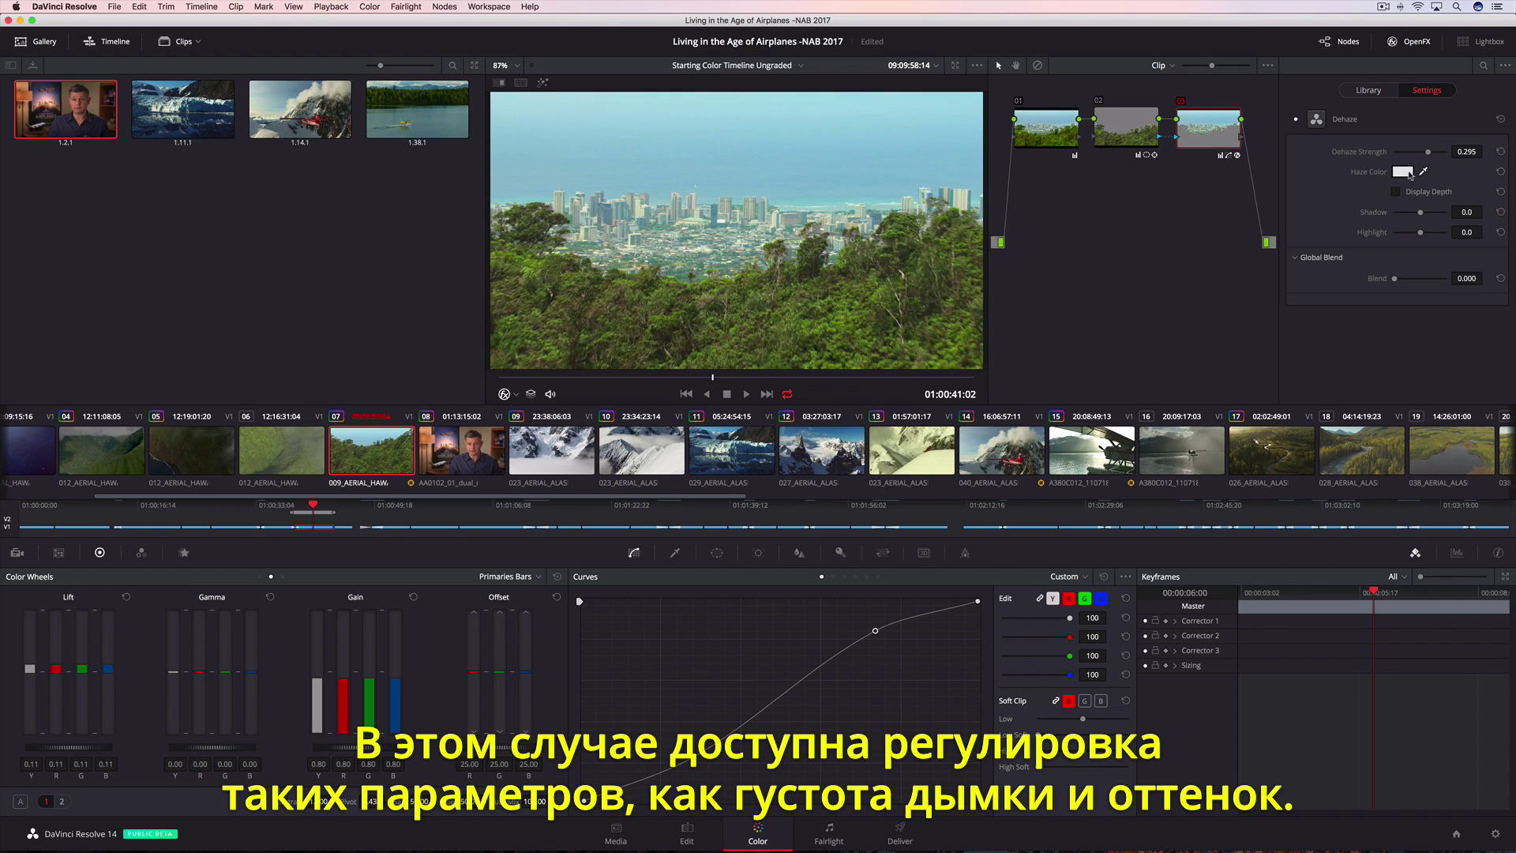
left_click(1405, 172)
left_click(1248, 385)
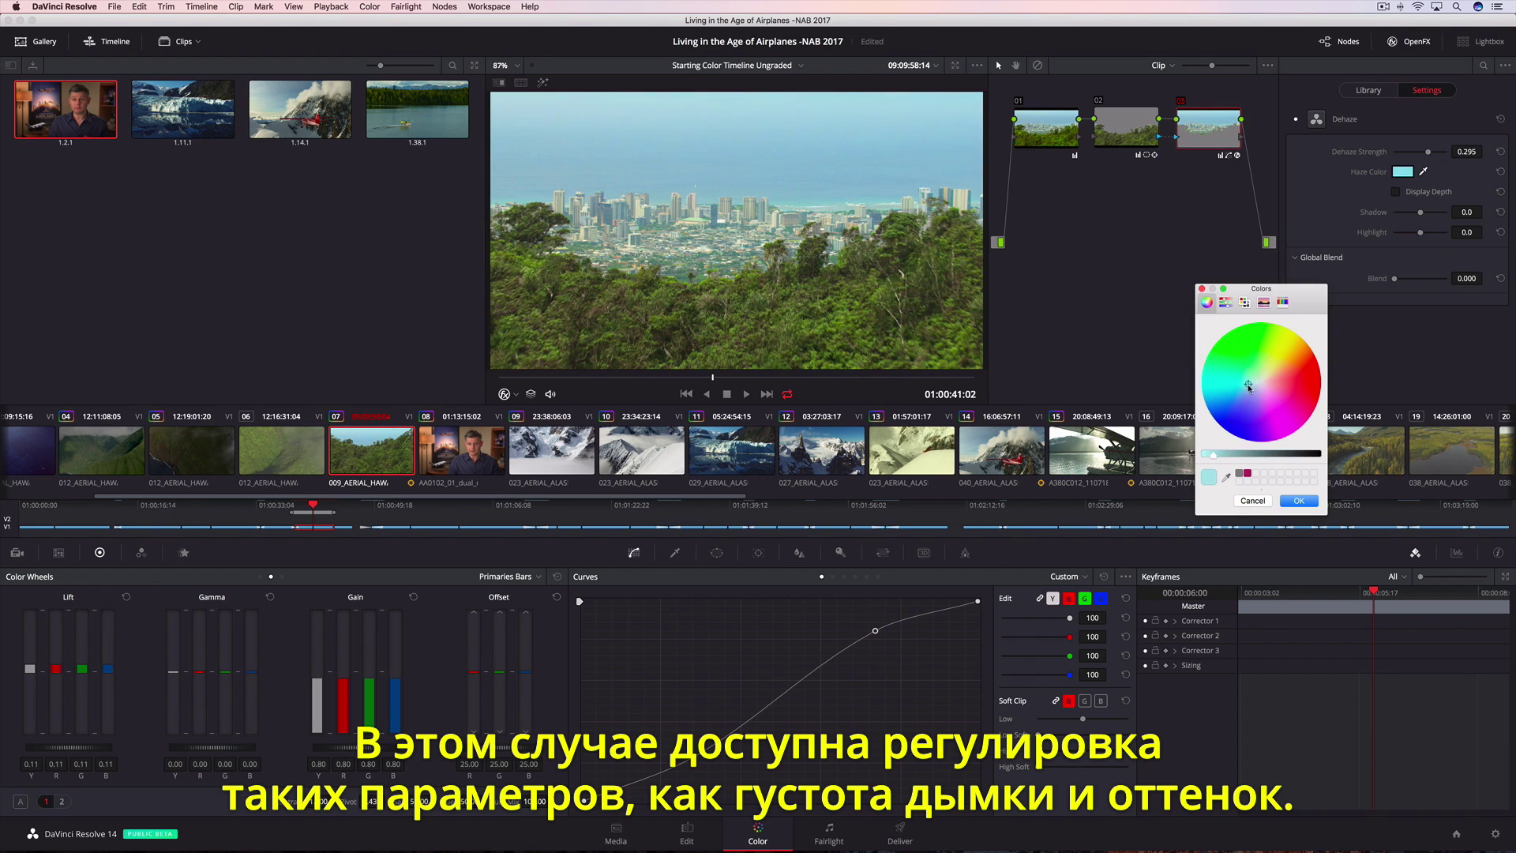
left_click(1299, 501)
mouse_move(1421, 212)
left_mouse_down()
mouse_move(1404, 213)
mouse_move(1430, 236)
left_mouse_up()
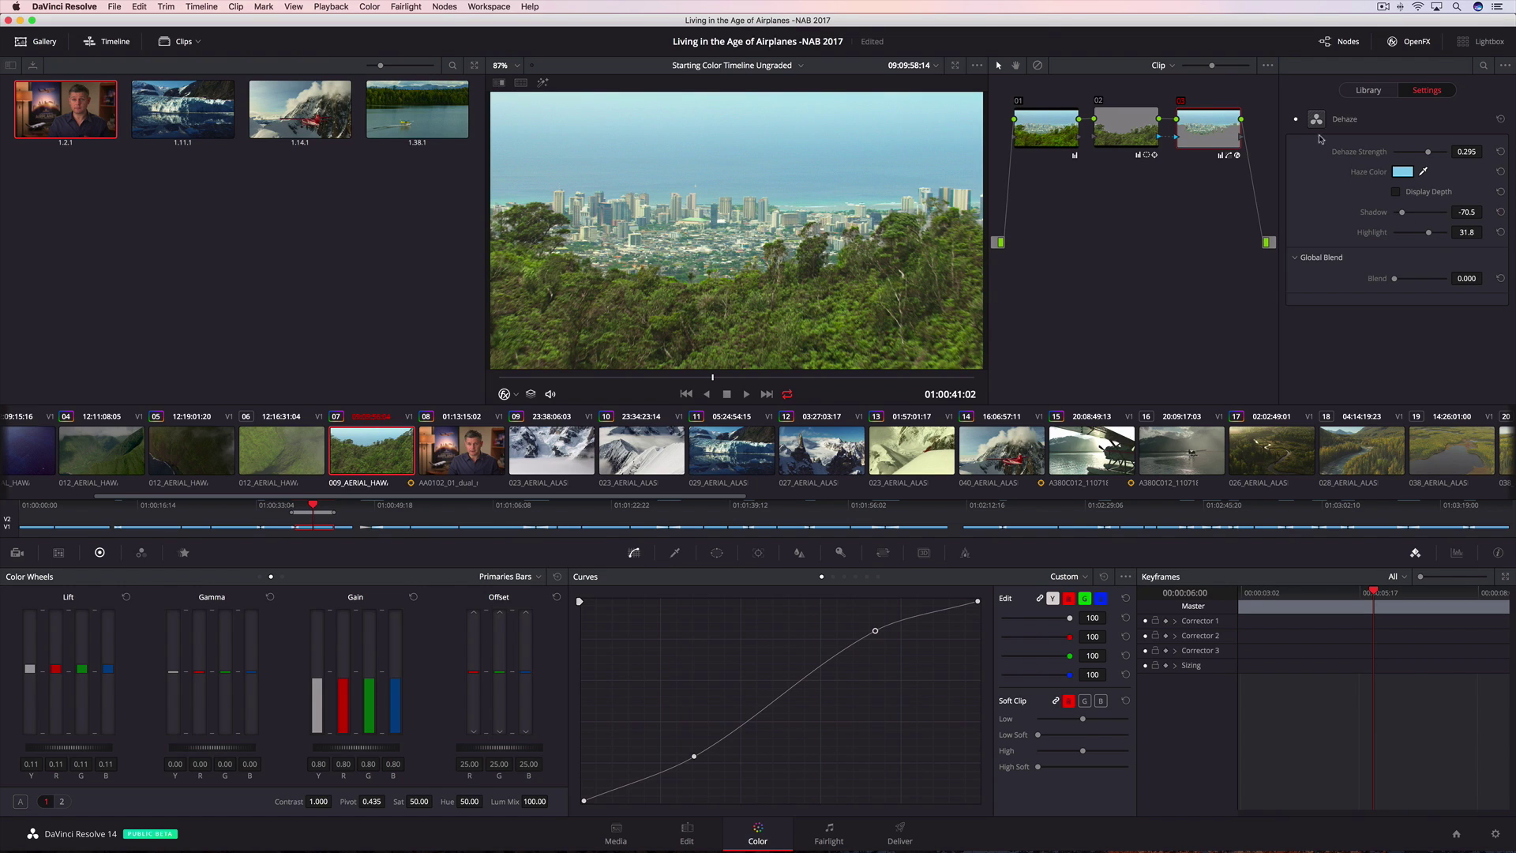
left_click(1296, 120)
left_click(1296, 121)
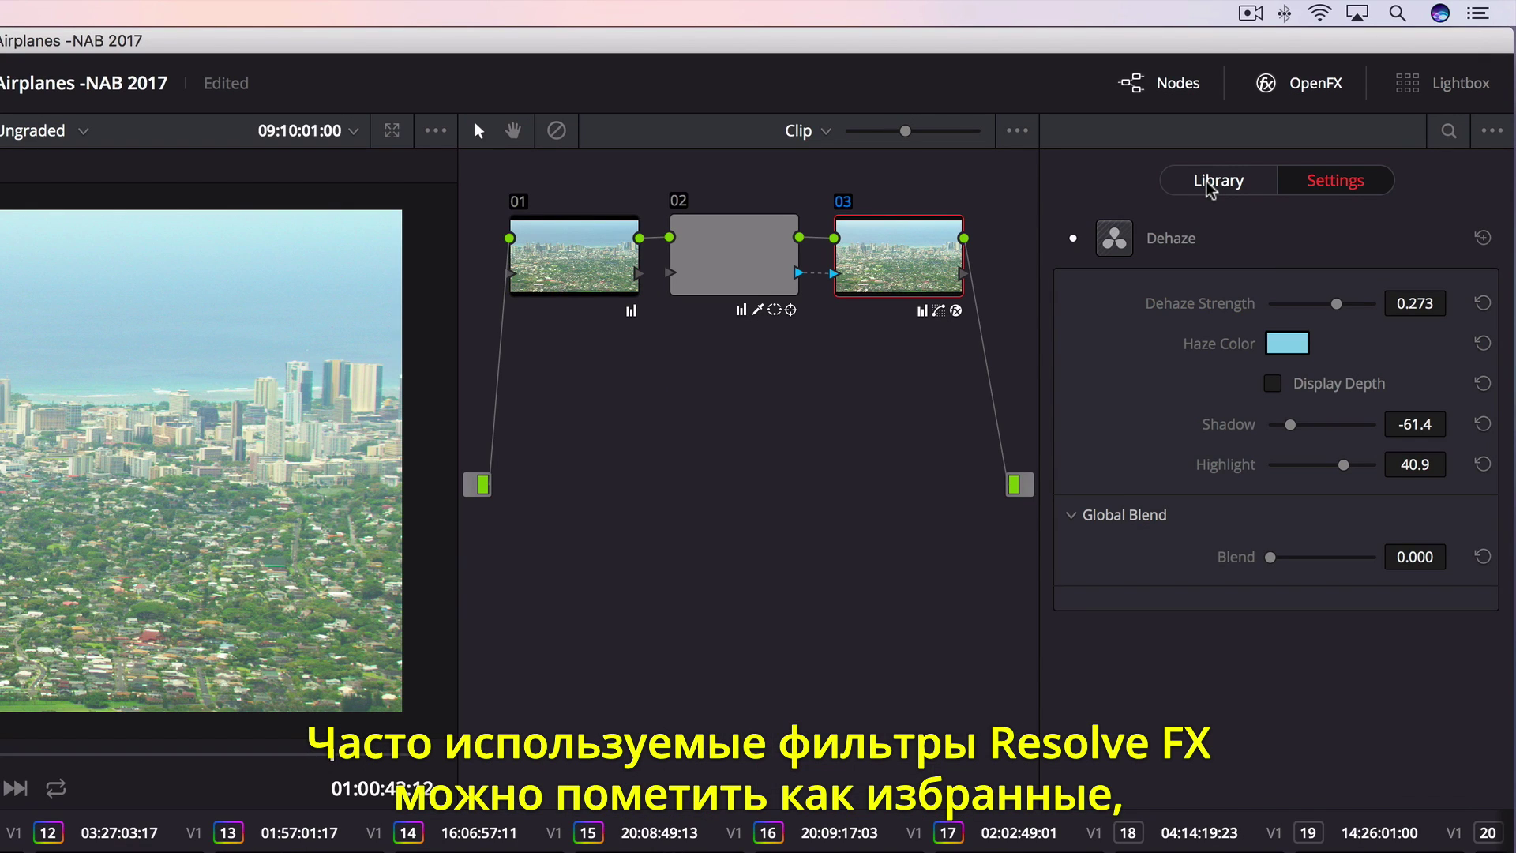
Star Contrast Pop as a favourite, filter the library to Favorites, then return to Show All
left_click(1206, 187)
left_click(1479, 576)
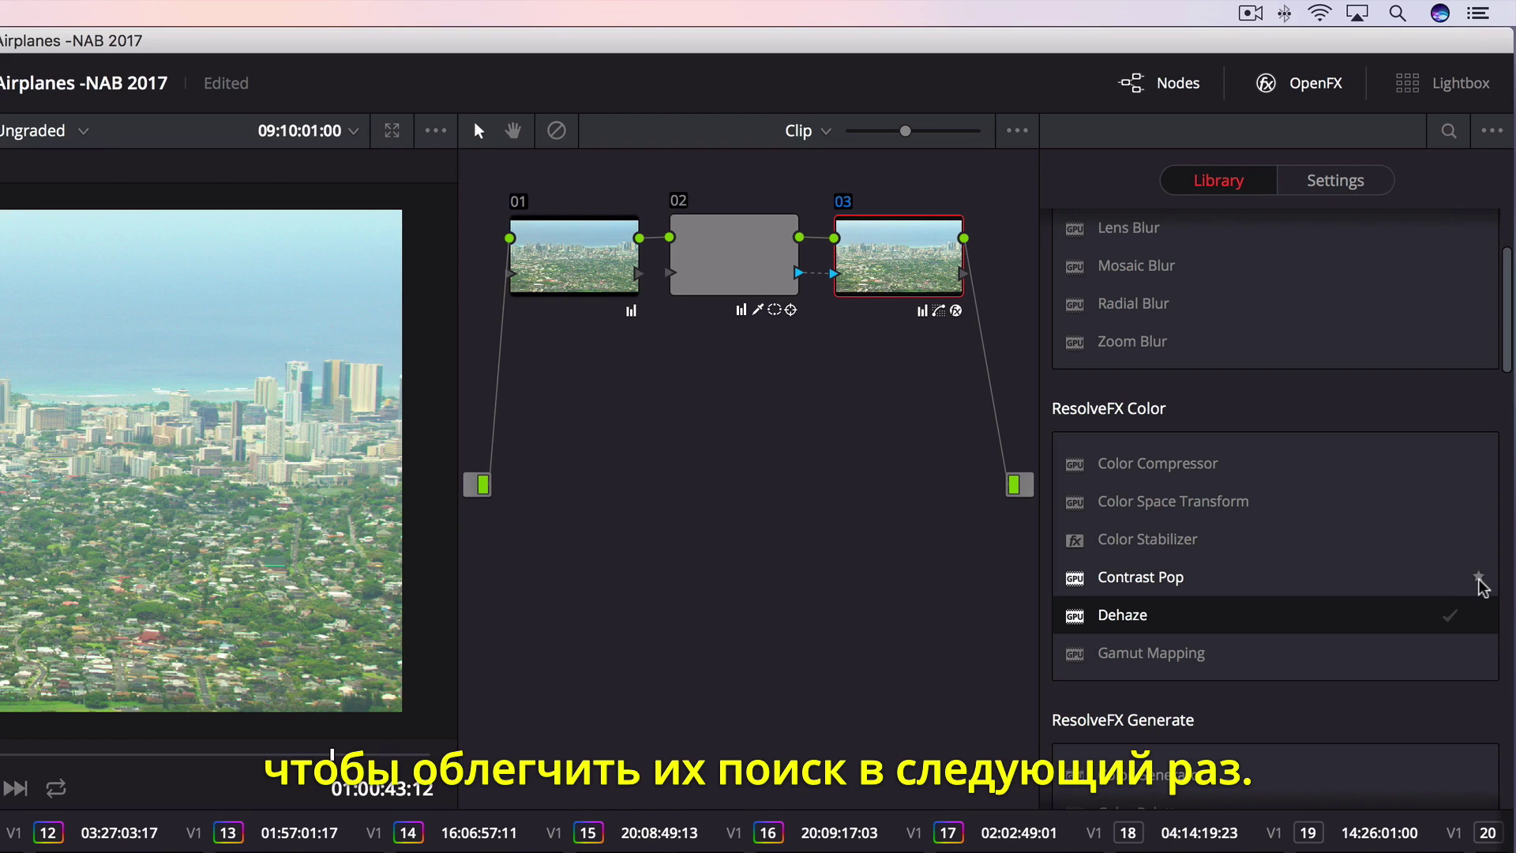
left_click(1489, 131)
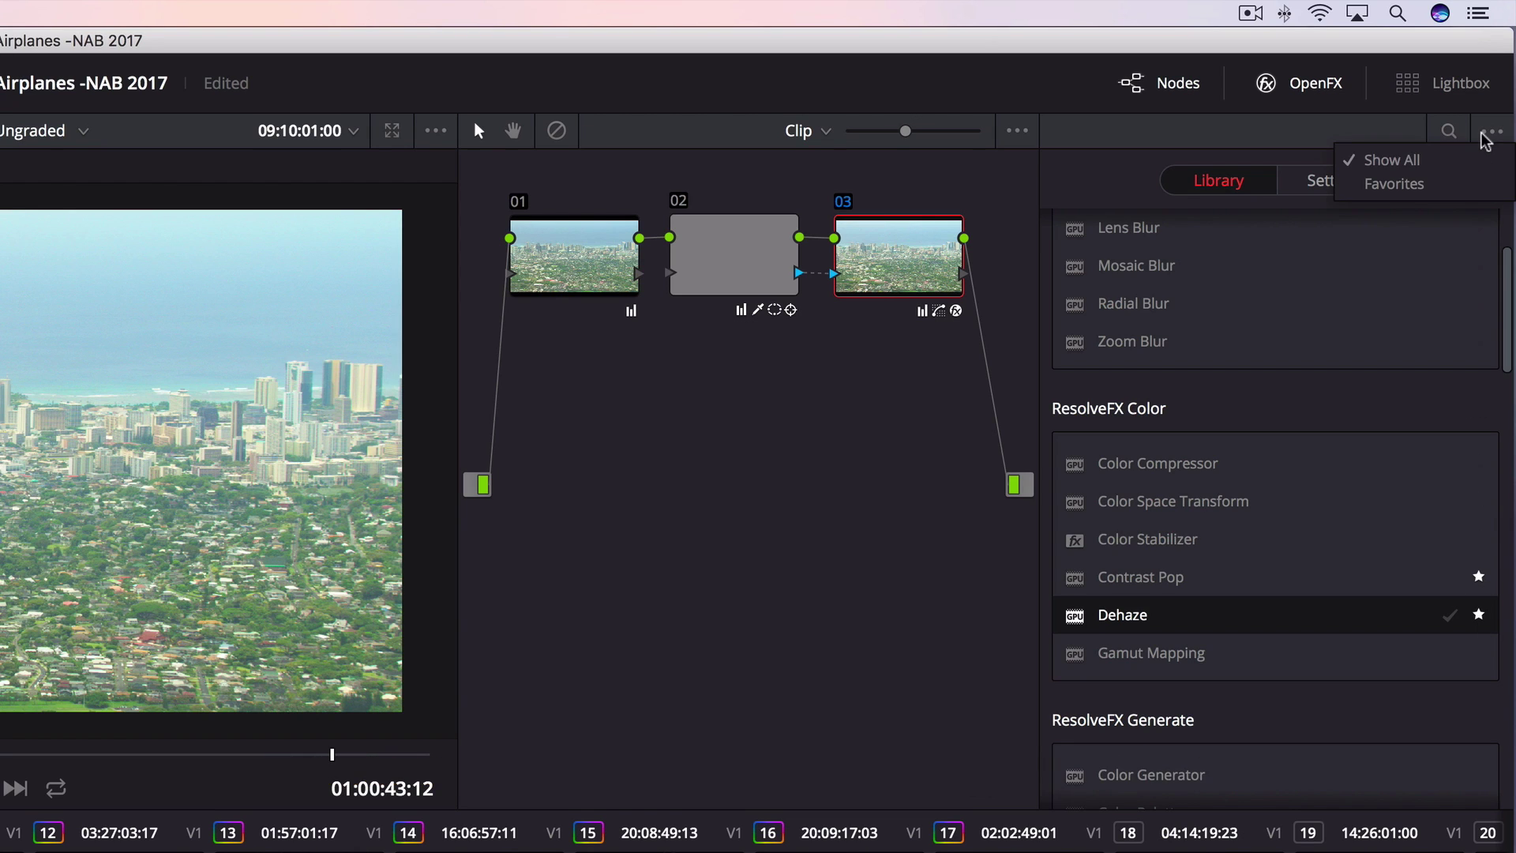
left_click(1469, 183)
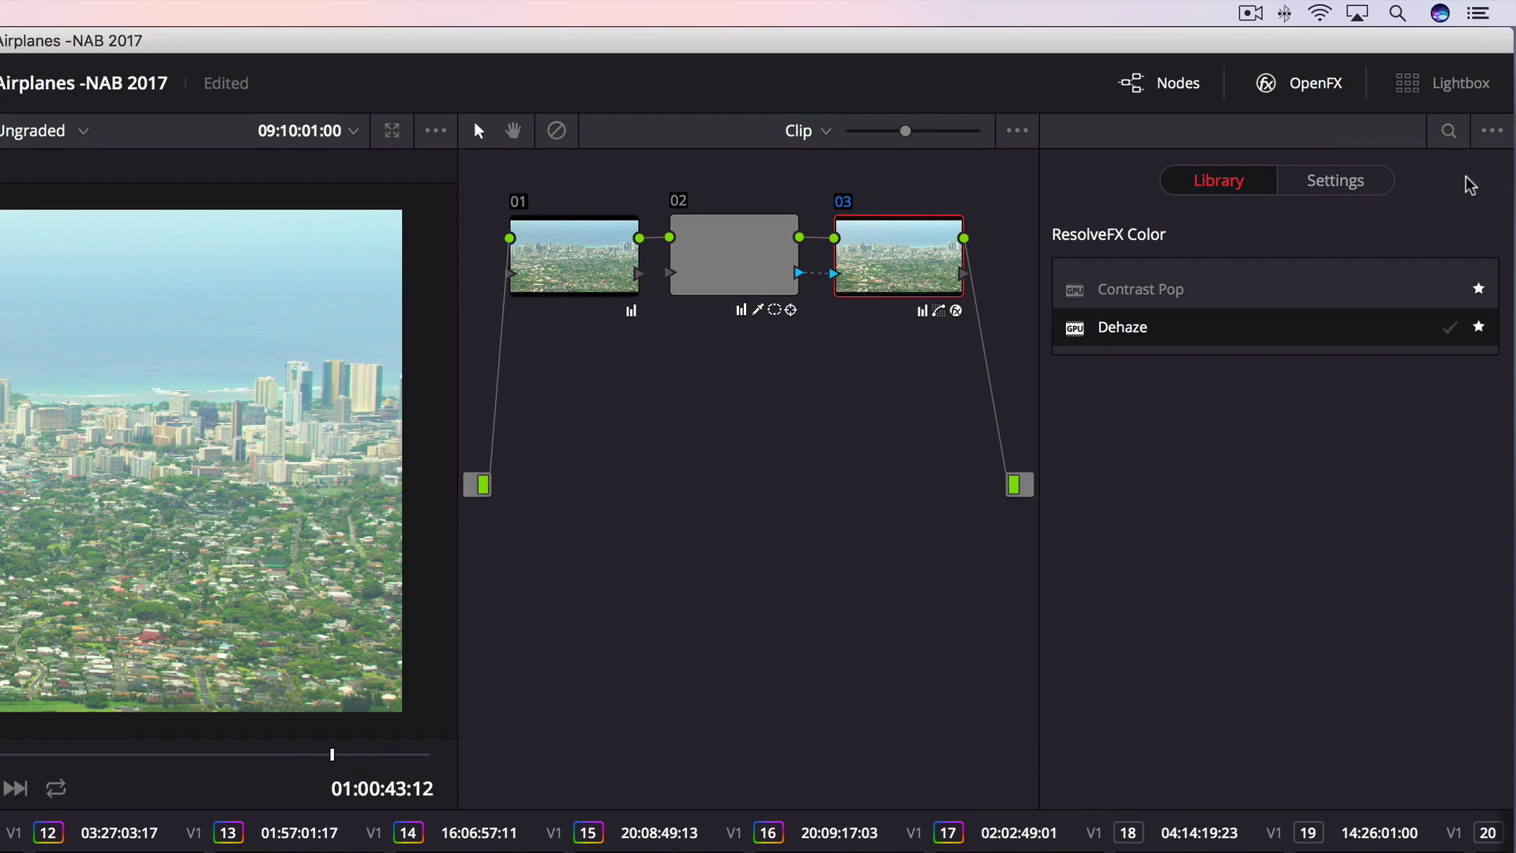
left_click(1489, 131)
left_click(1481, 157)
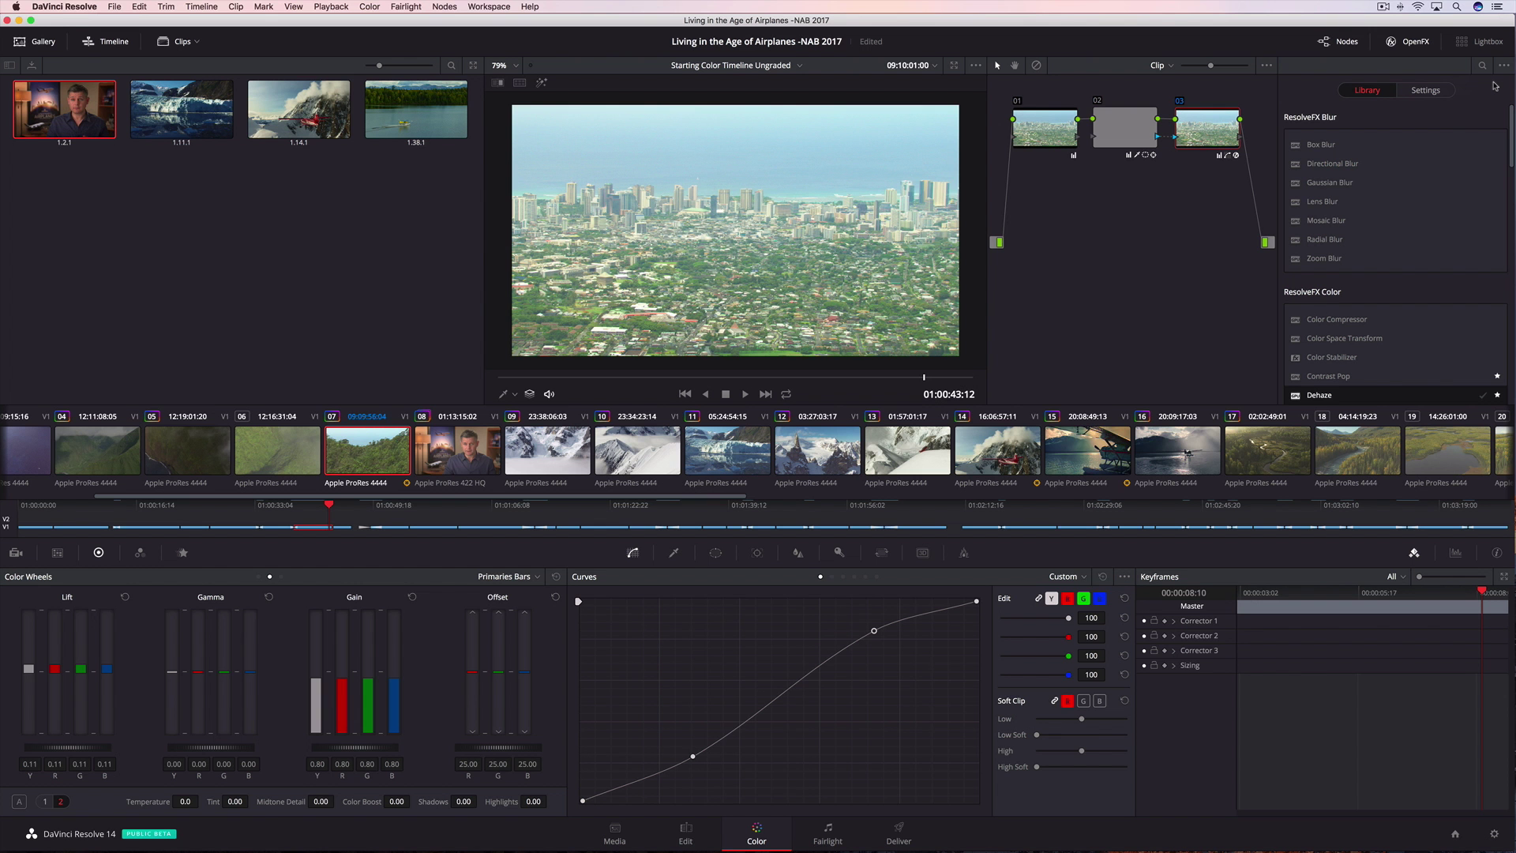
Add a local version named 'Warmer Version' to interview clip 08, then pick the red curve channel
left_click(462, 452)
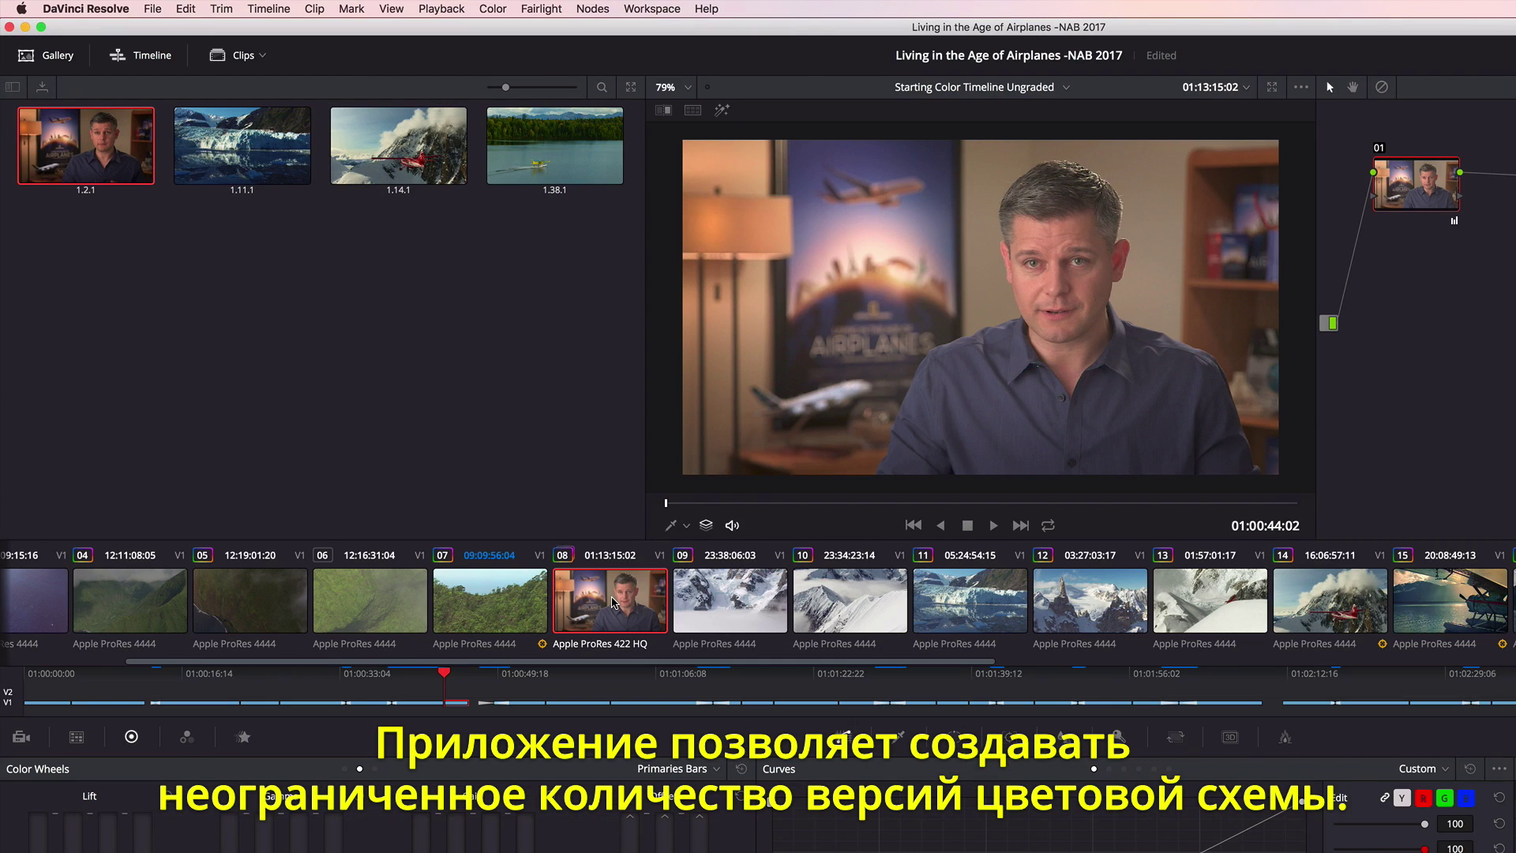
right_click(613, 603)
mouse_move(782, 30)
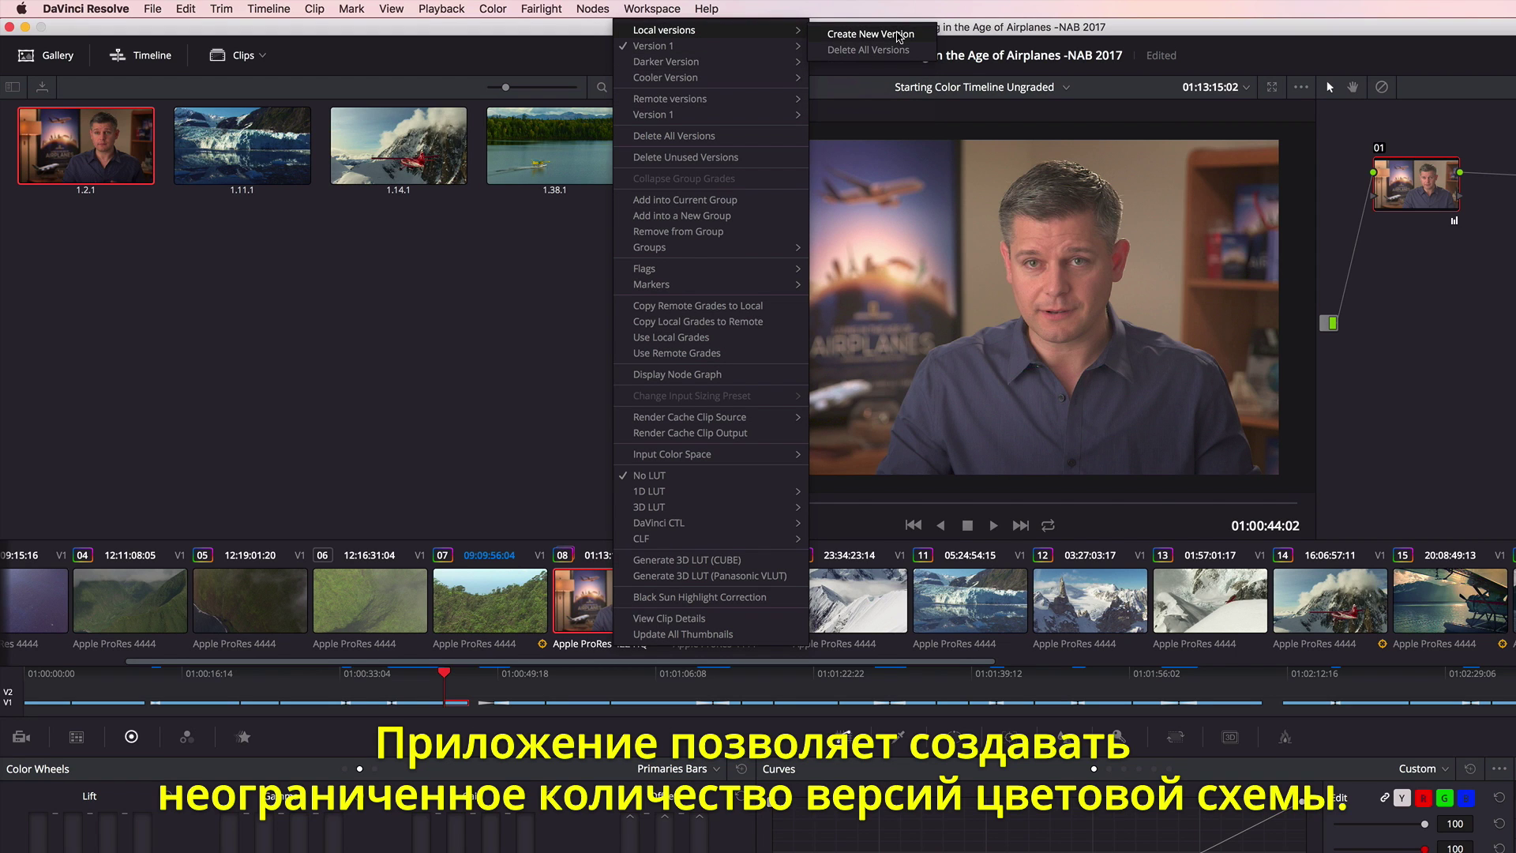
left_click(899, 36)
triple_click(953, 504)
type("Warmer Version")
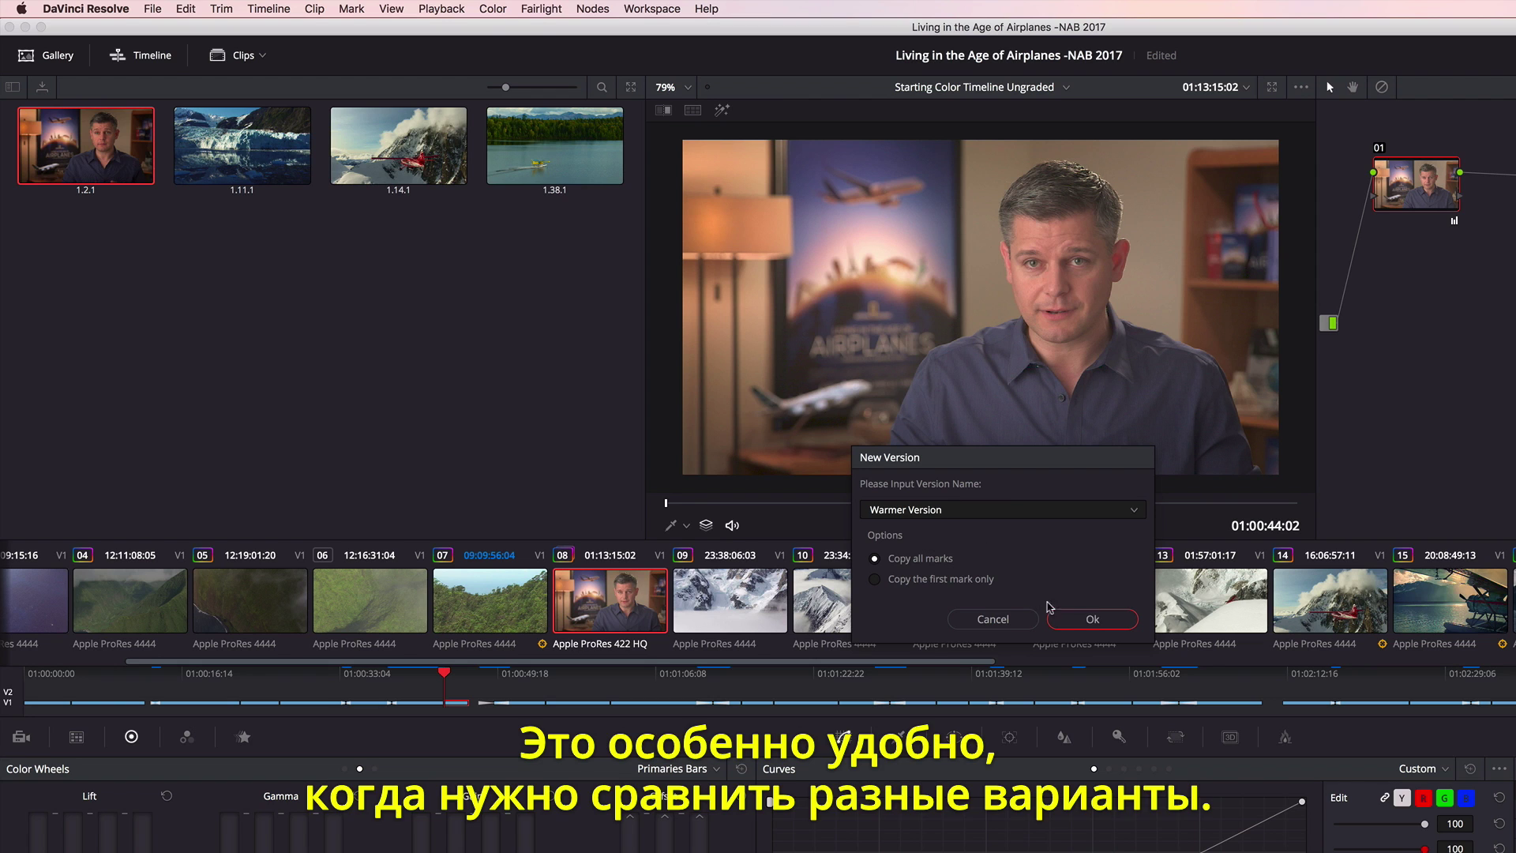
left_click(1080, 619)
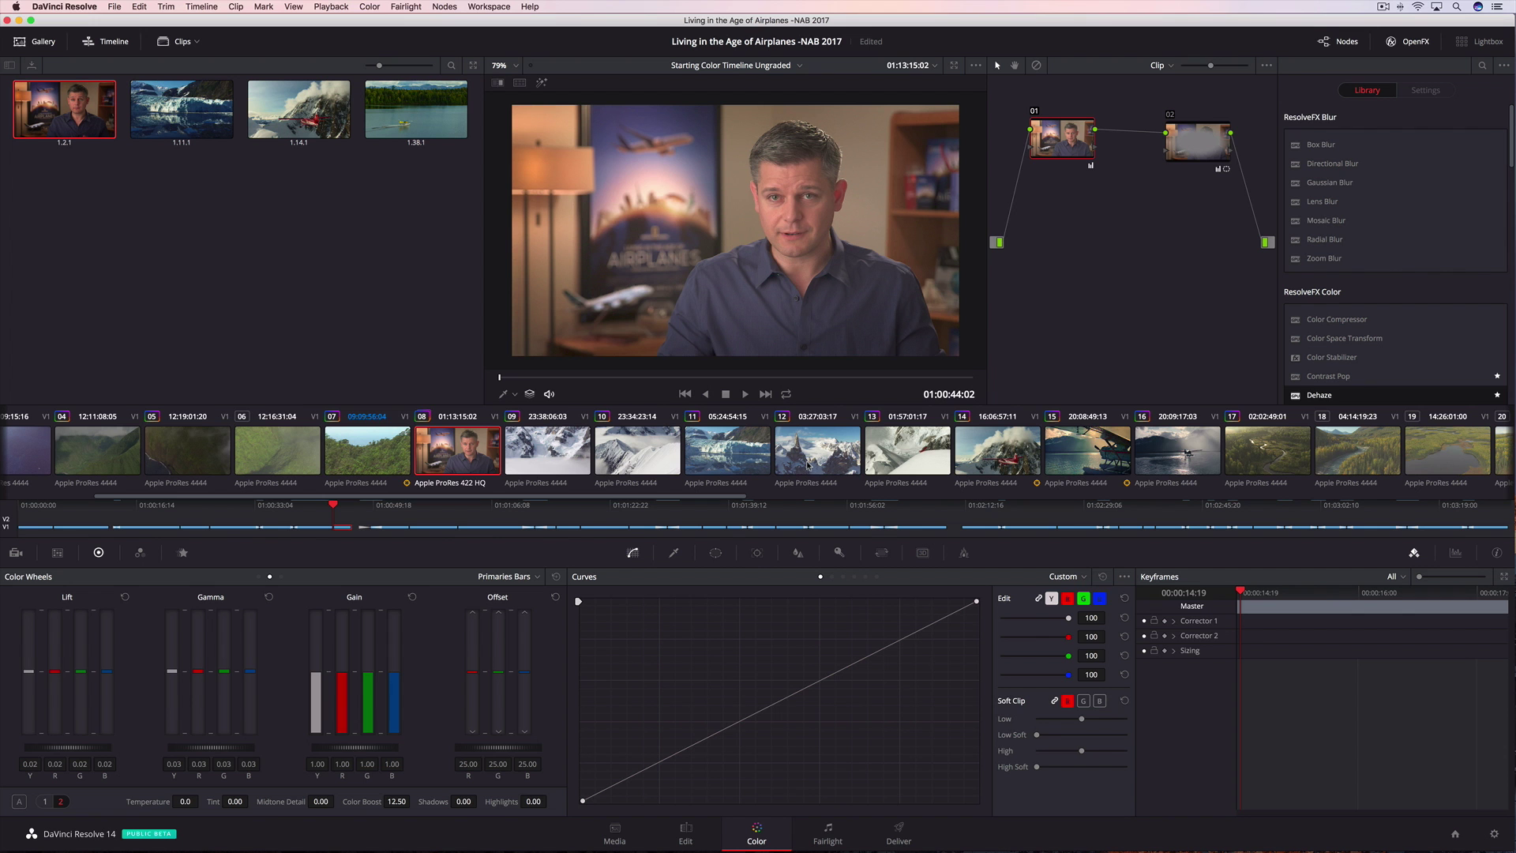
left_click(1066, 599)
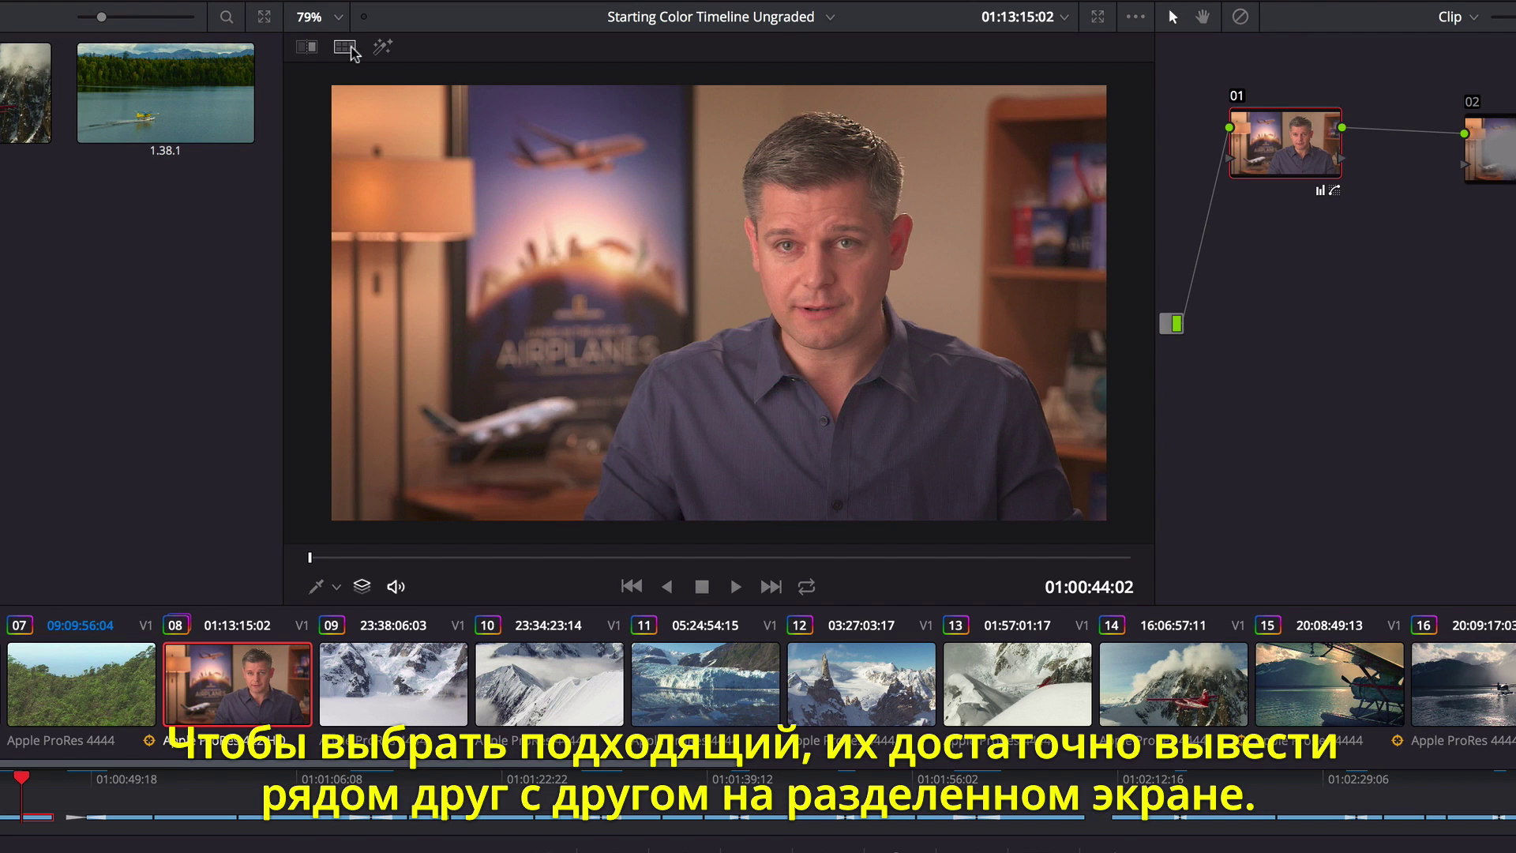
Review the grade versions in split screen, keep the top-right one and grab it as a gallery still
left_click(522, 82)
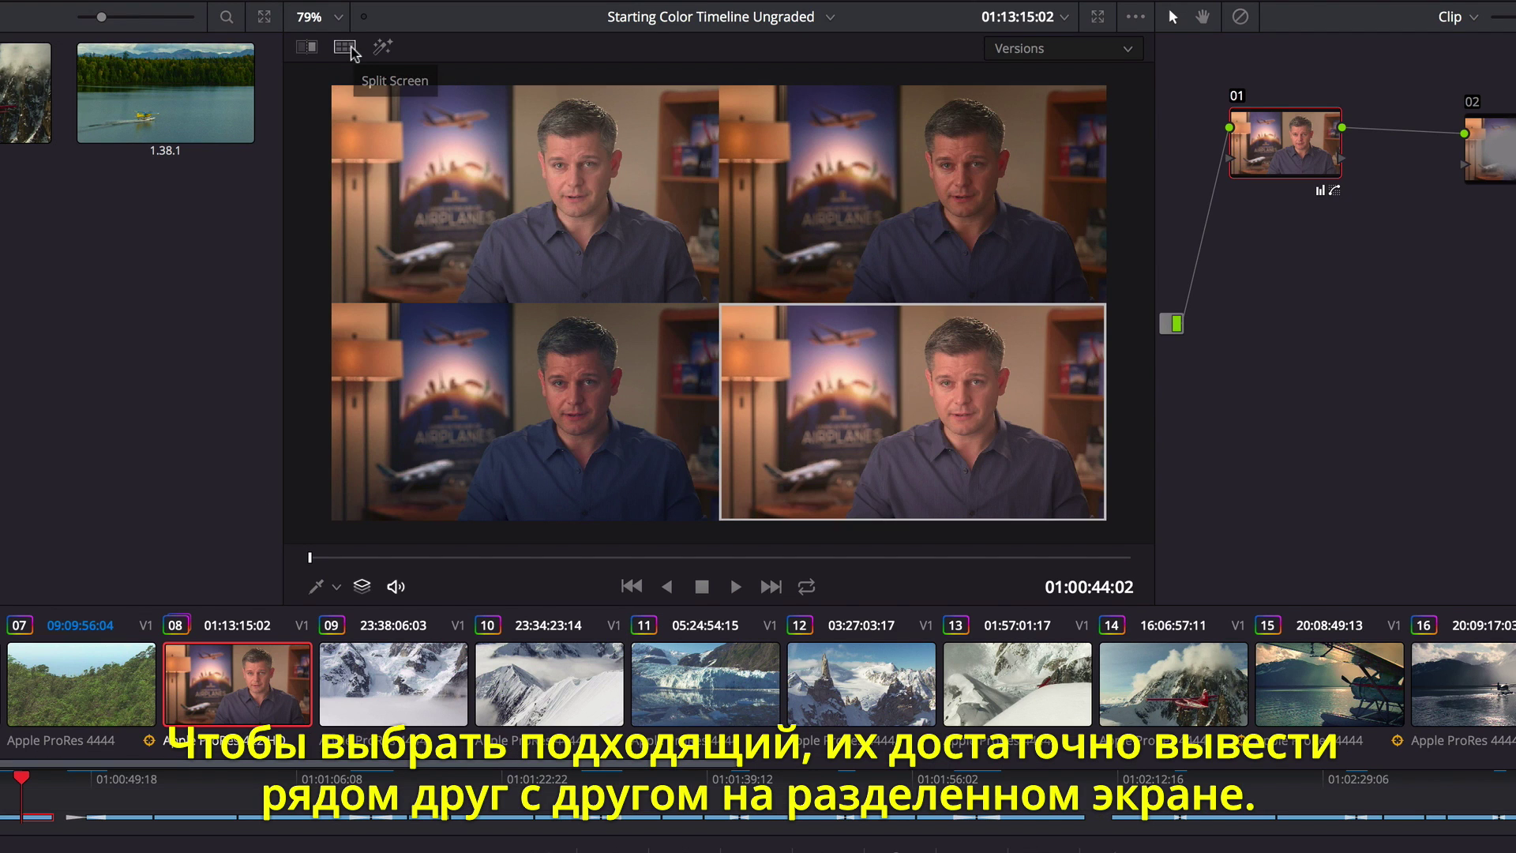
left_click(905, 185)
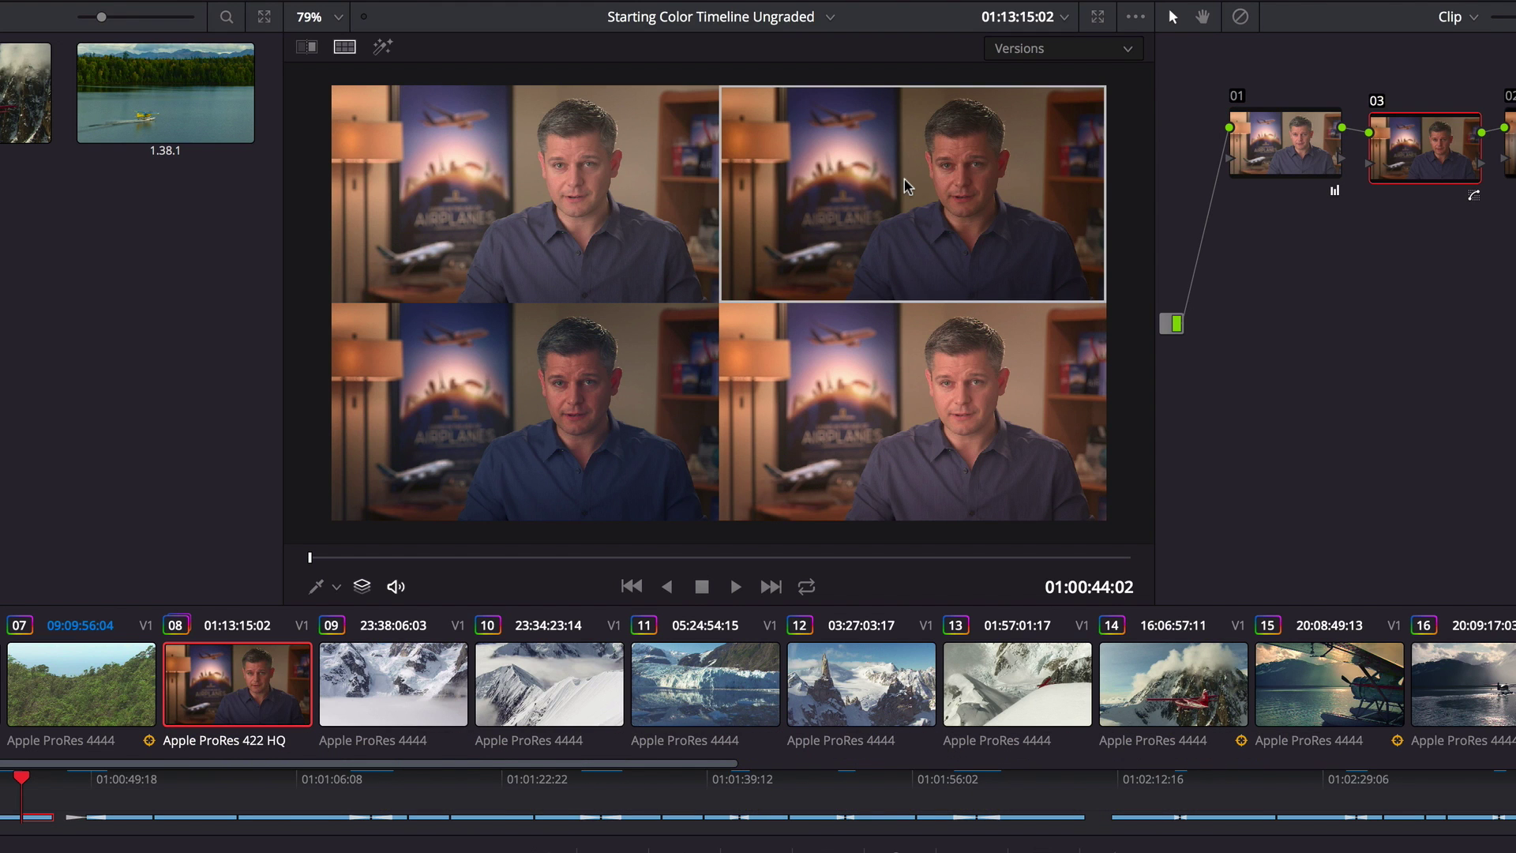
left_click(344, 47)
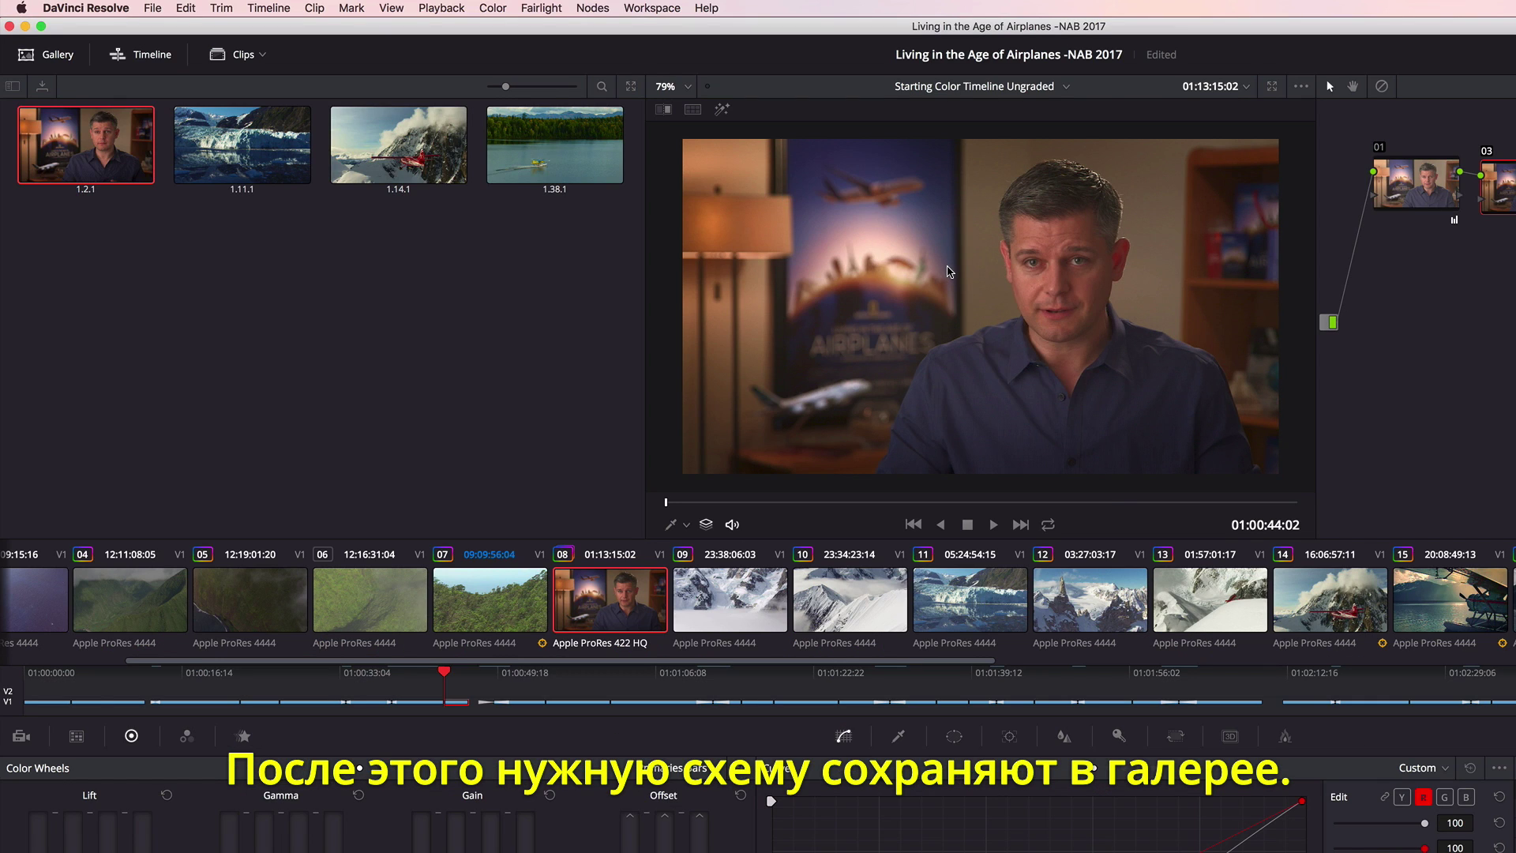
right_click(949, 271)
left_click(988, 278)
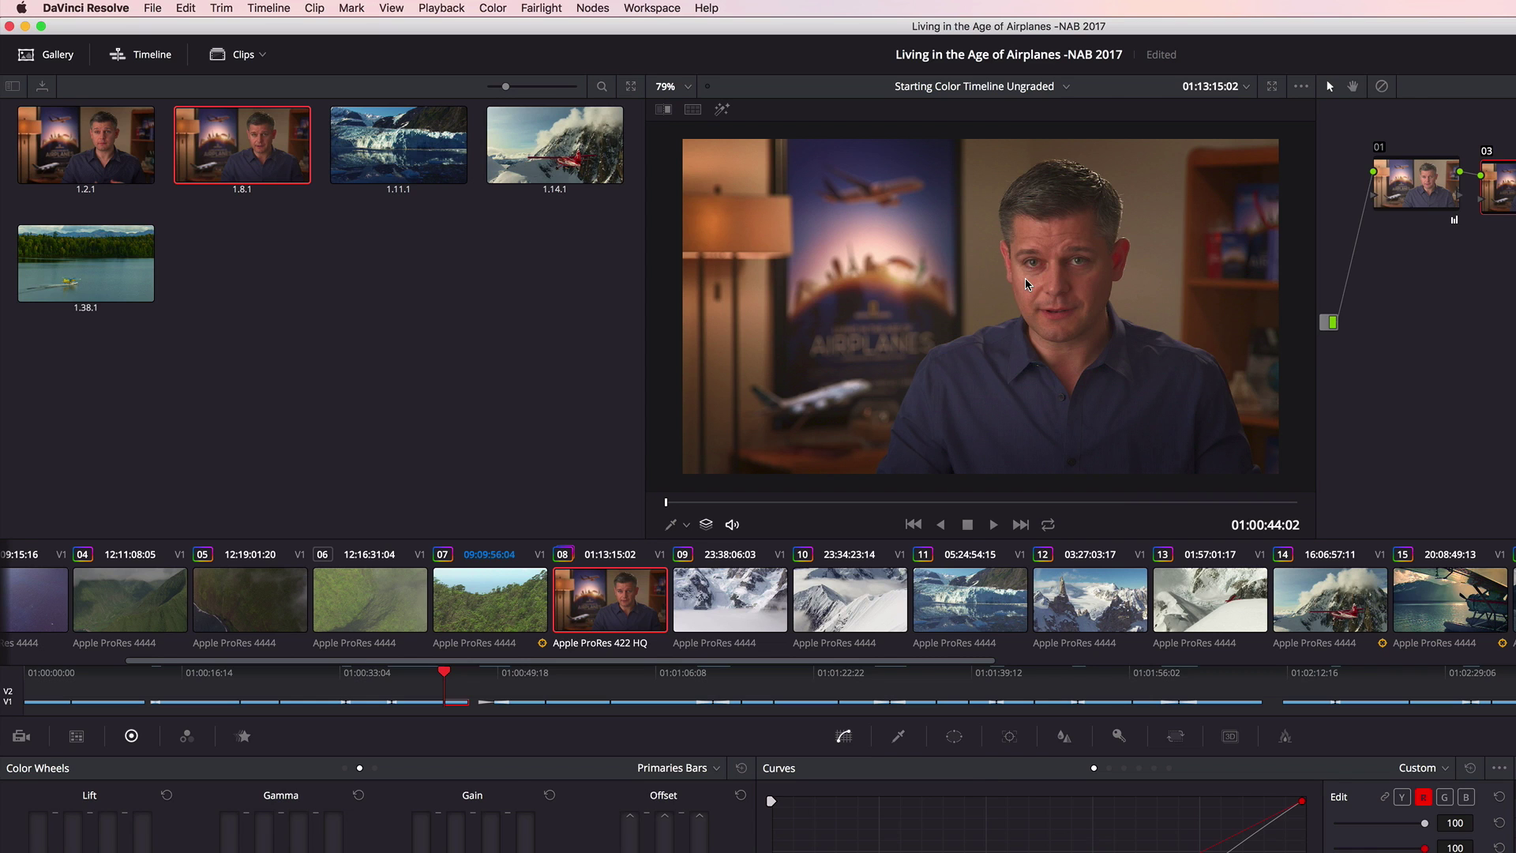
Select the graded gallery stills and compare them in the Gallery Grades split-screen mode
left_click(114, 271, "shift")
left_click(693, 109)
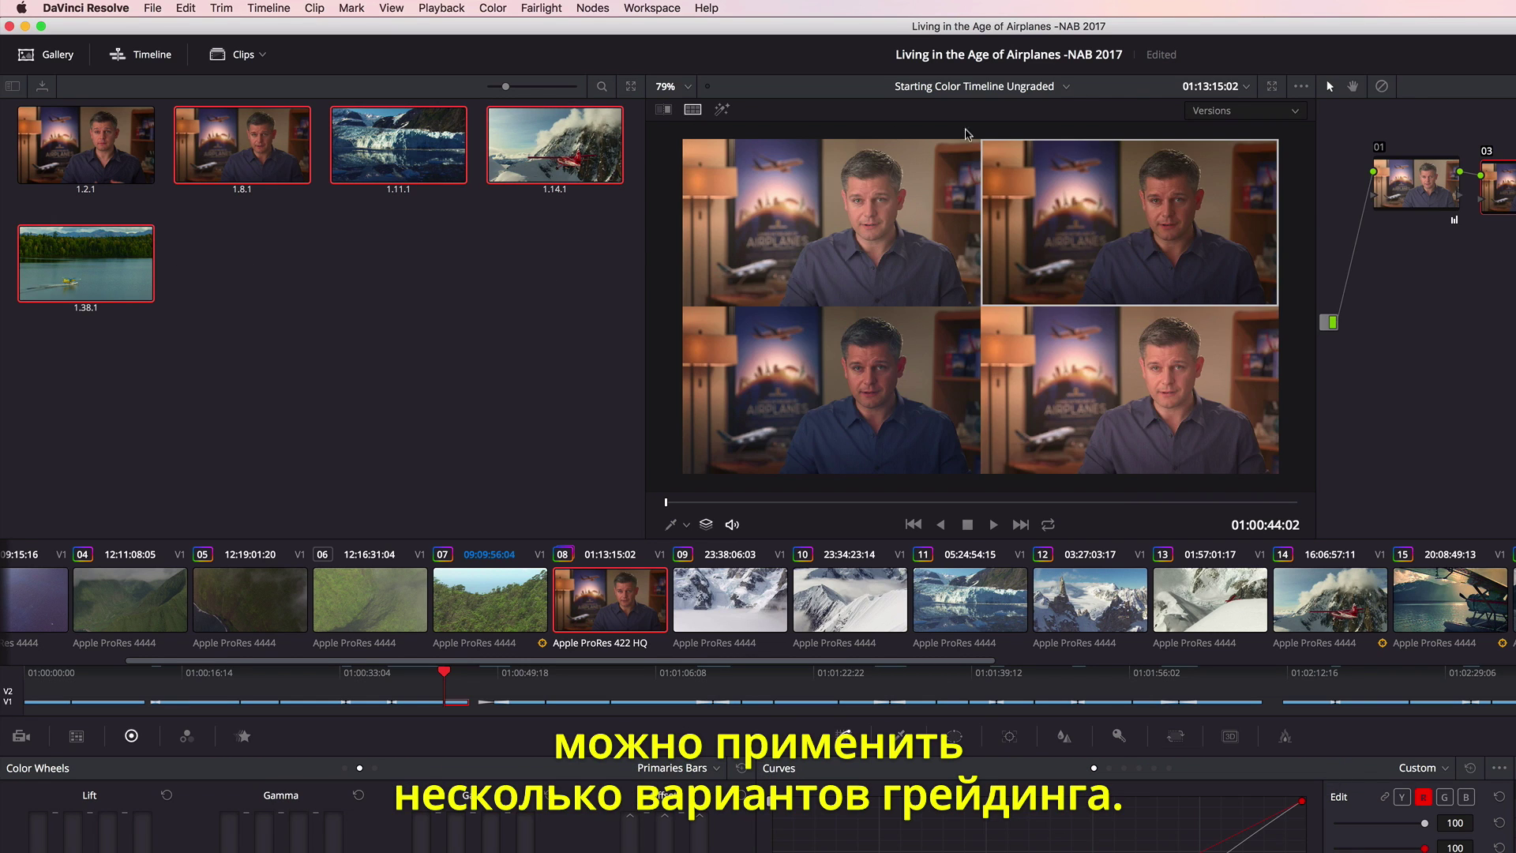
left_click(1223, 115)
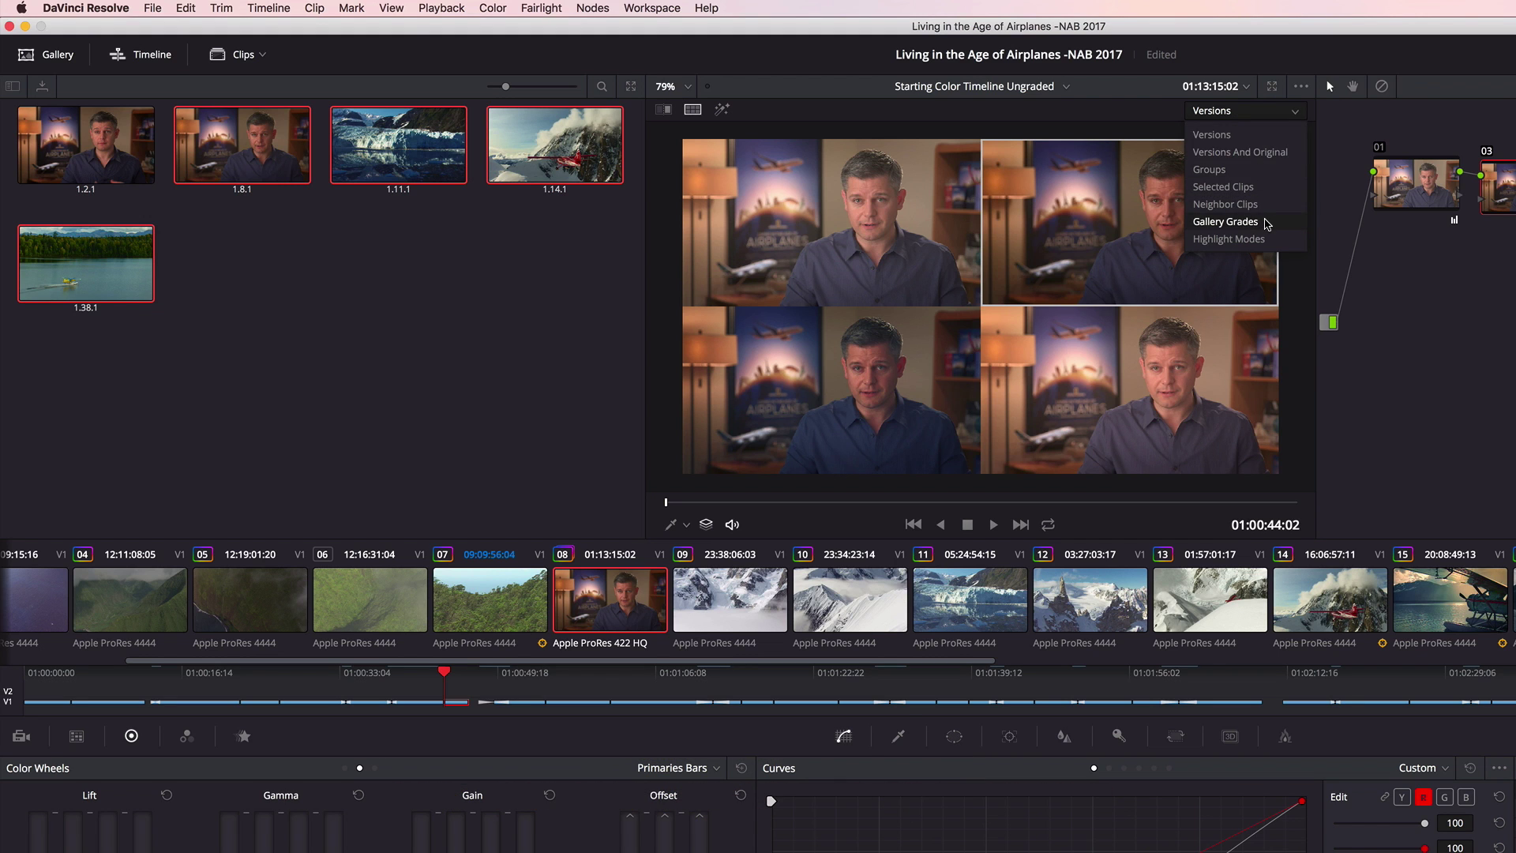
left_click(1266, 223)
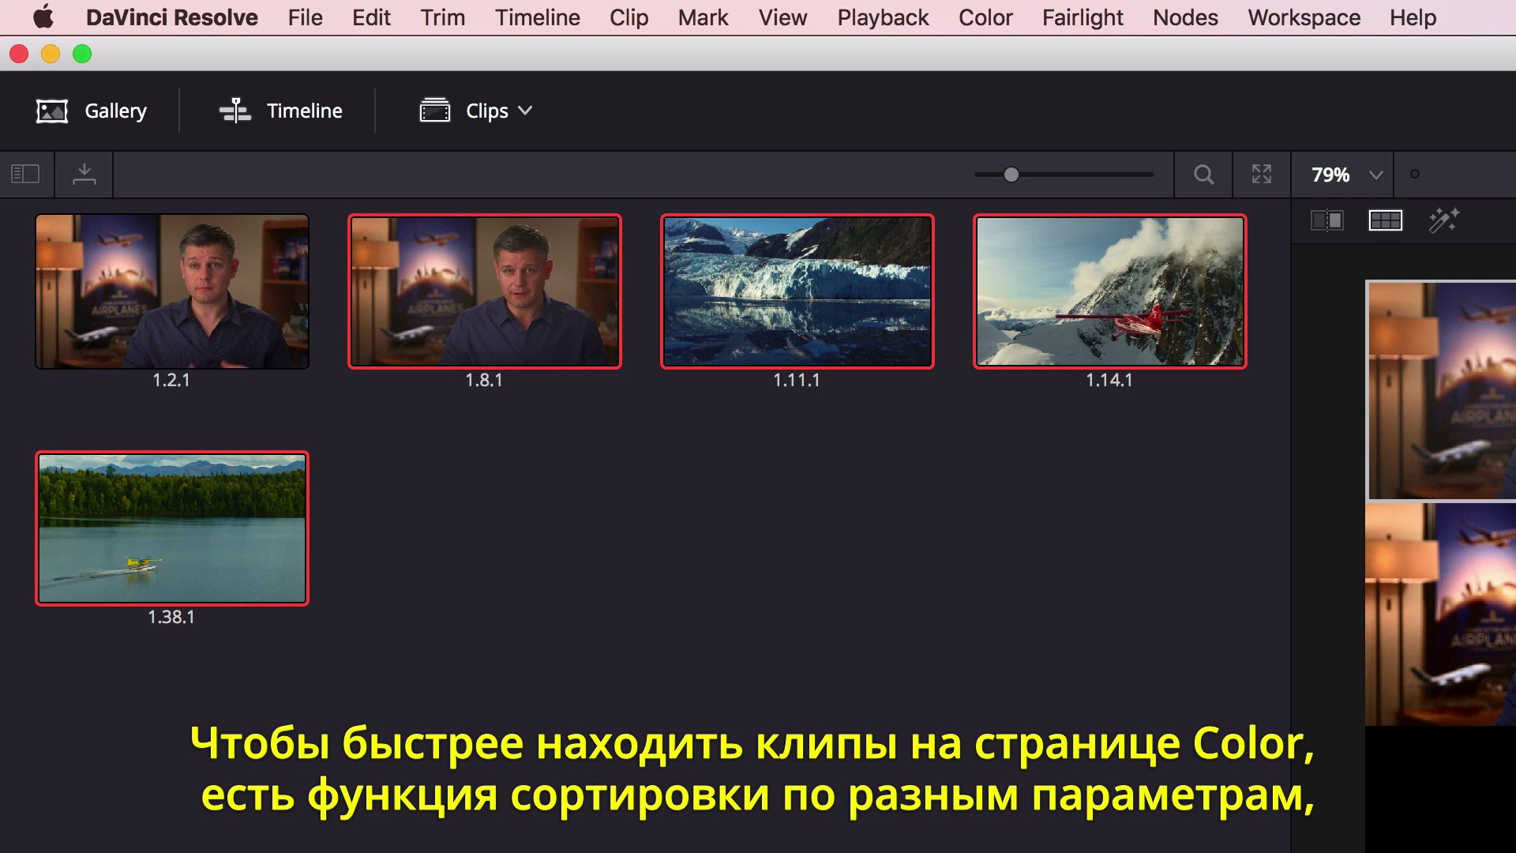
Start a new smart filter with a MediaPool Properties rule on Keywords
left_click(526, 112)
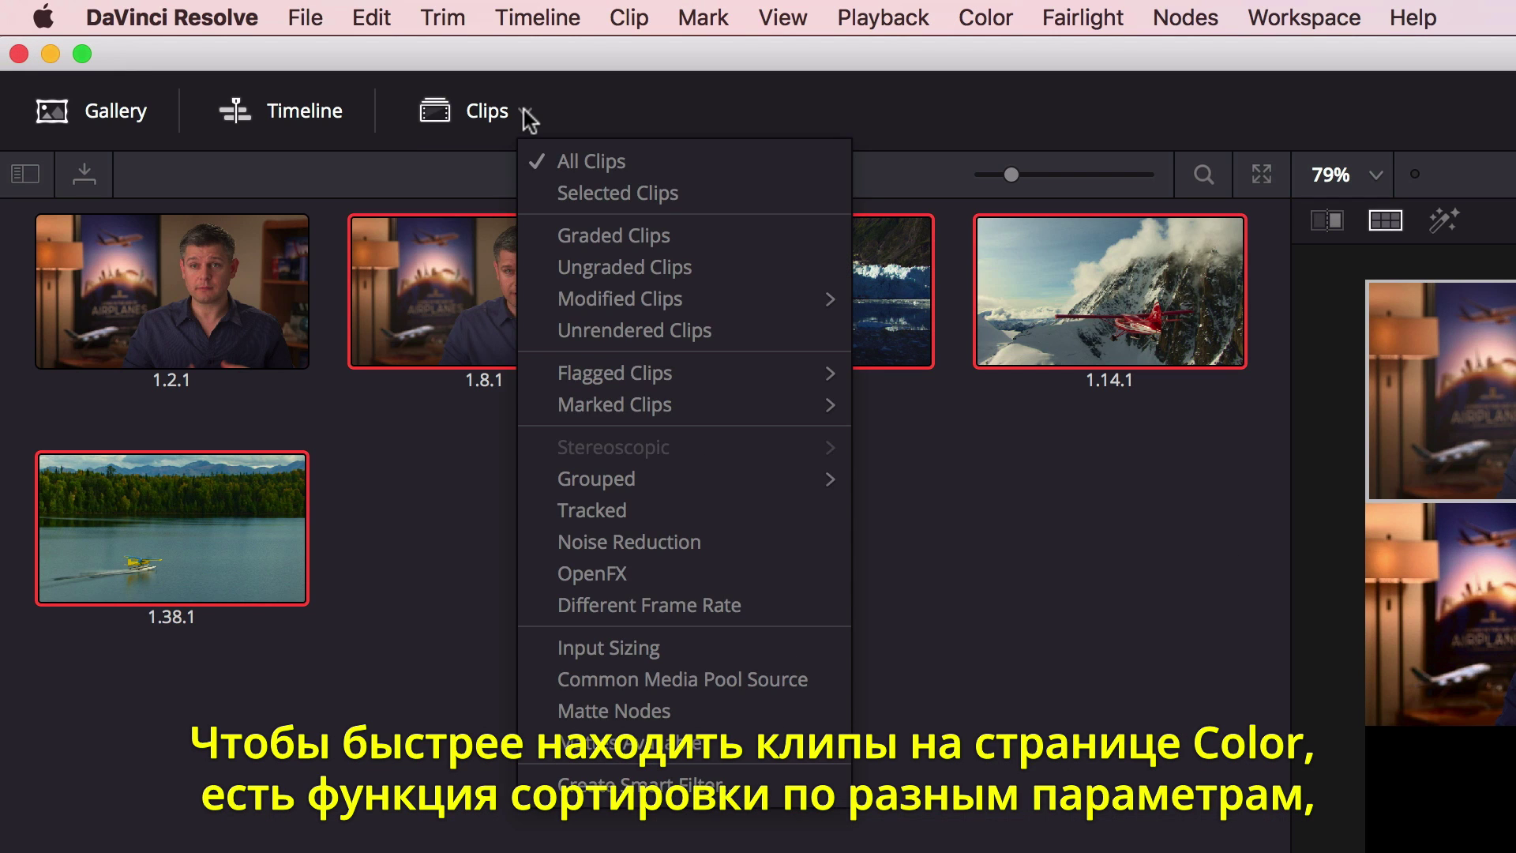
left_click(614, 786)
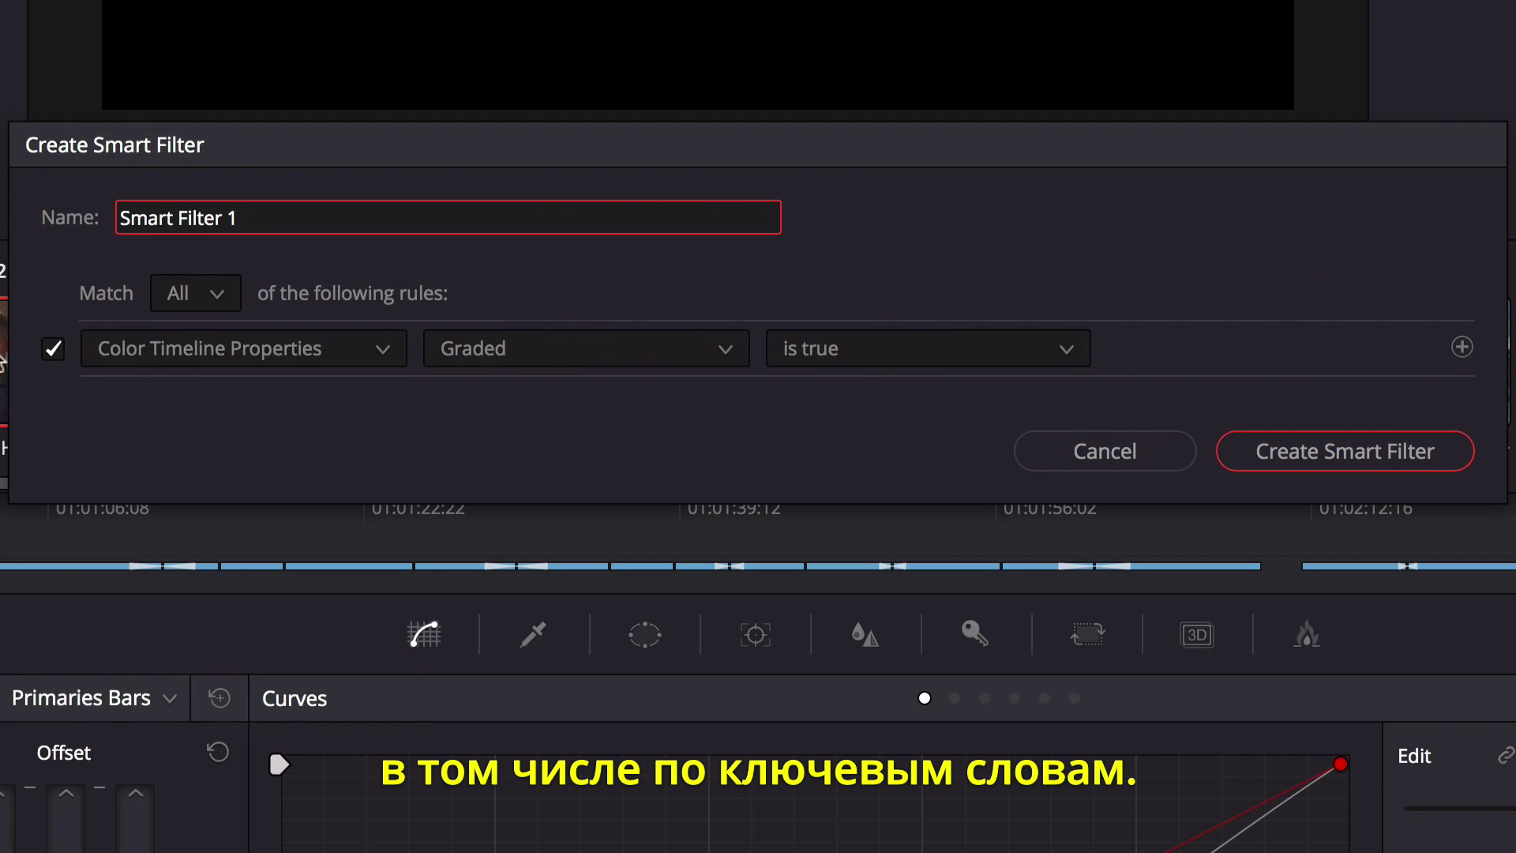
left_click(164, 346)
left_click(207, 431)
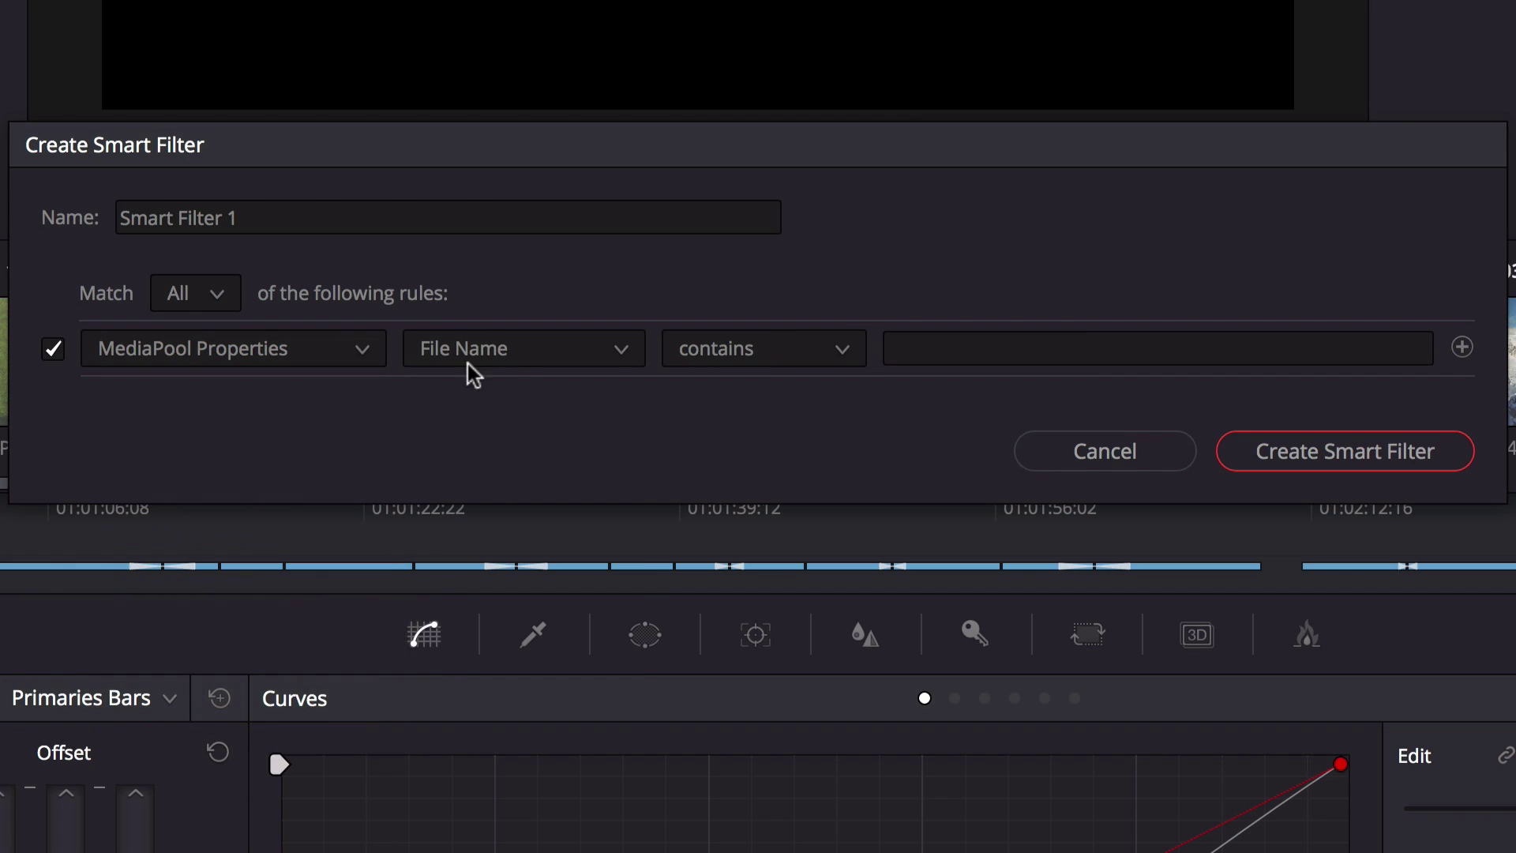
left_click(505, 352)
scroll(515, 443, "down", 5)
left_click(497, 710)
Match keywords containing 'Hawaii', name the filter 'Hawaii Clips' and create it
left_click(931, 348)
type("Hawaii")
triple_click(491, 215)
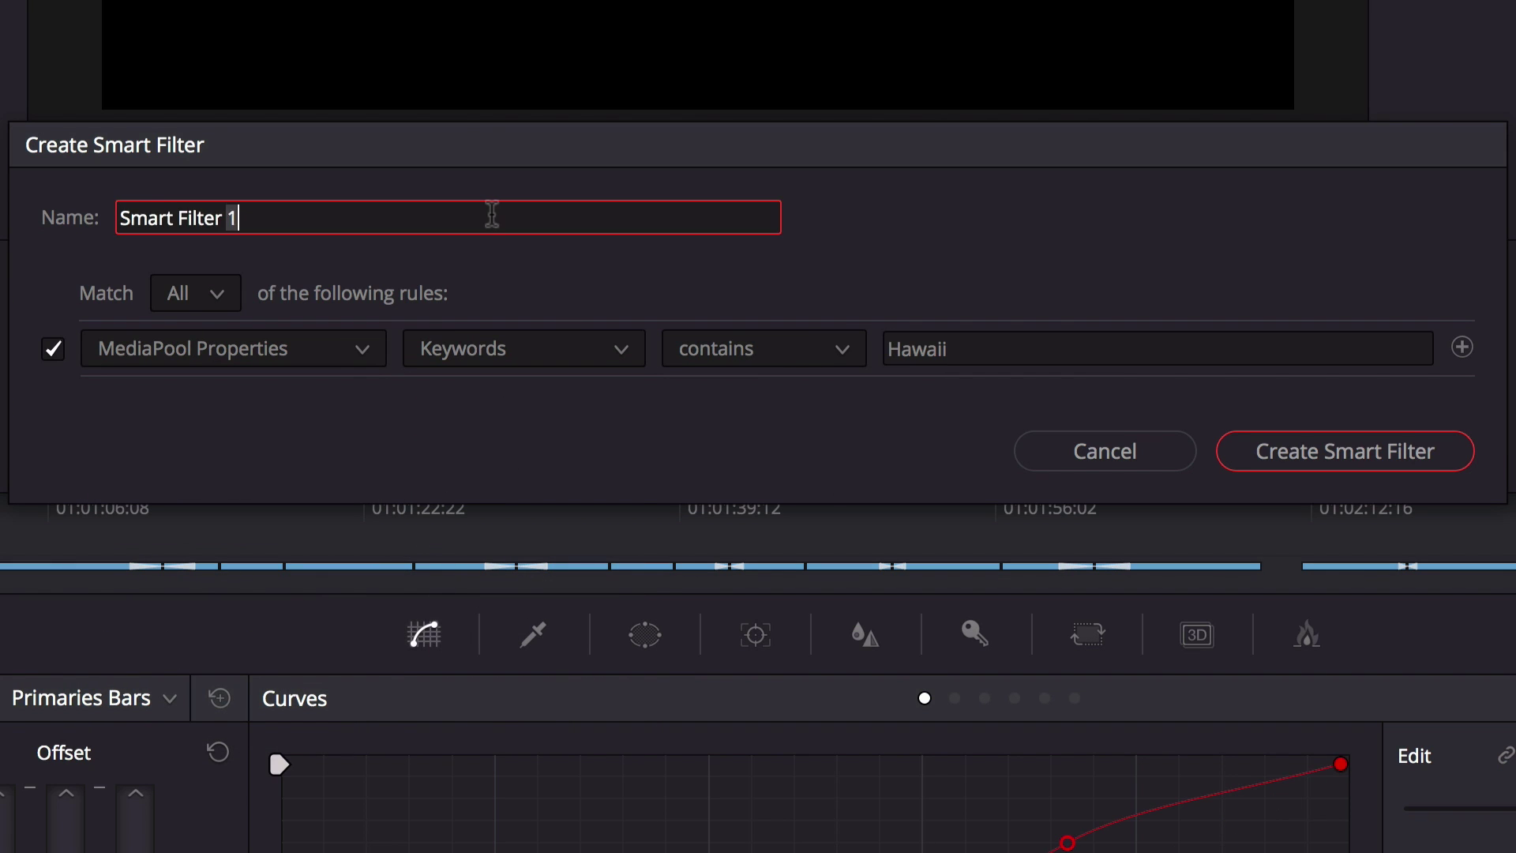
type("Hawaii Clips")
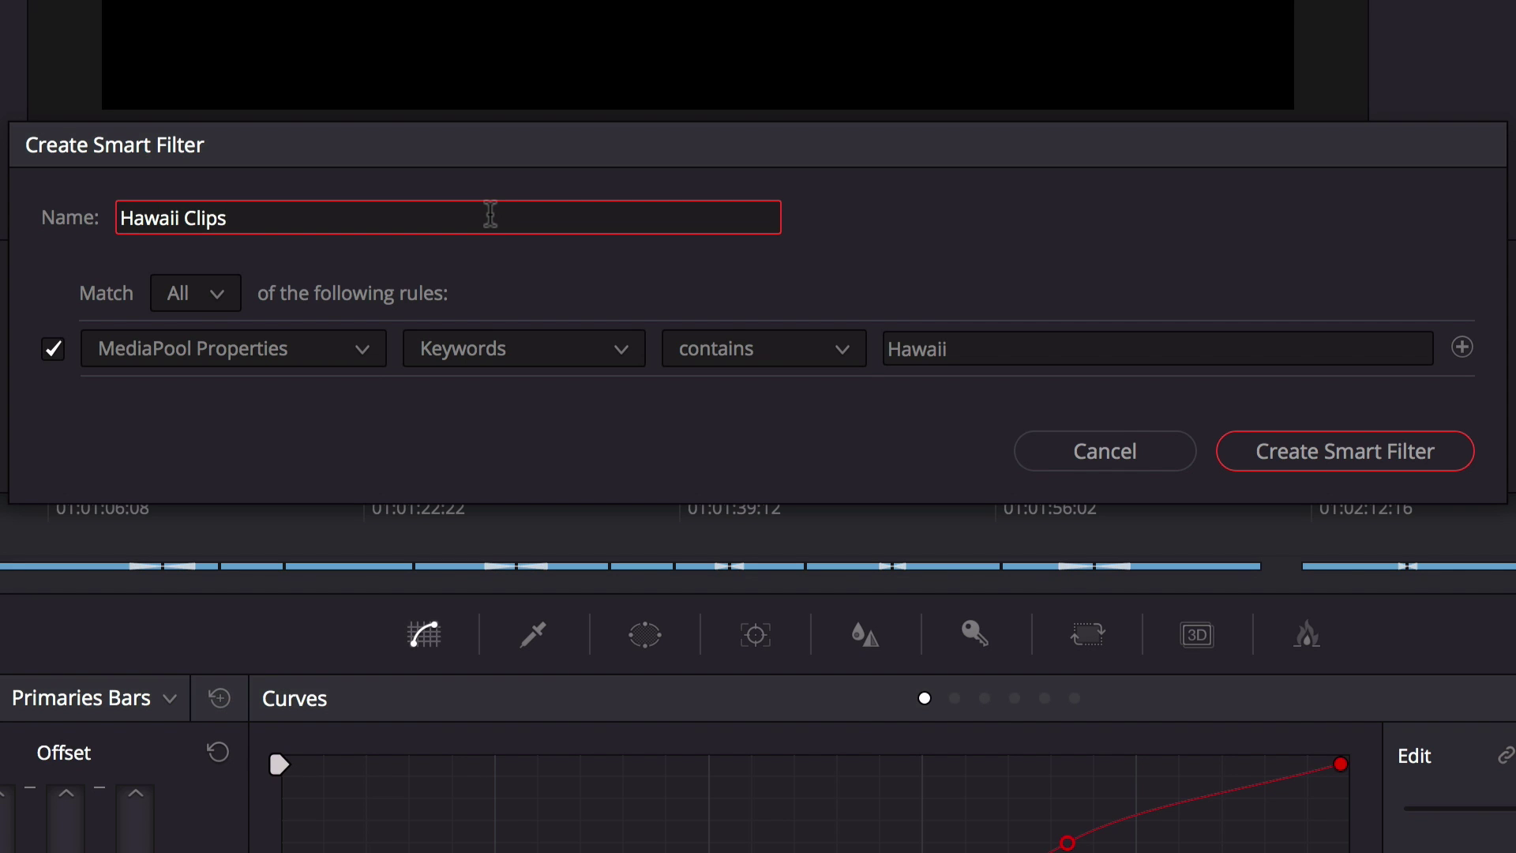
left_click(1394, 458)
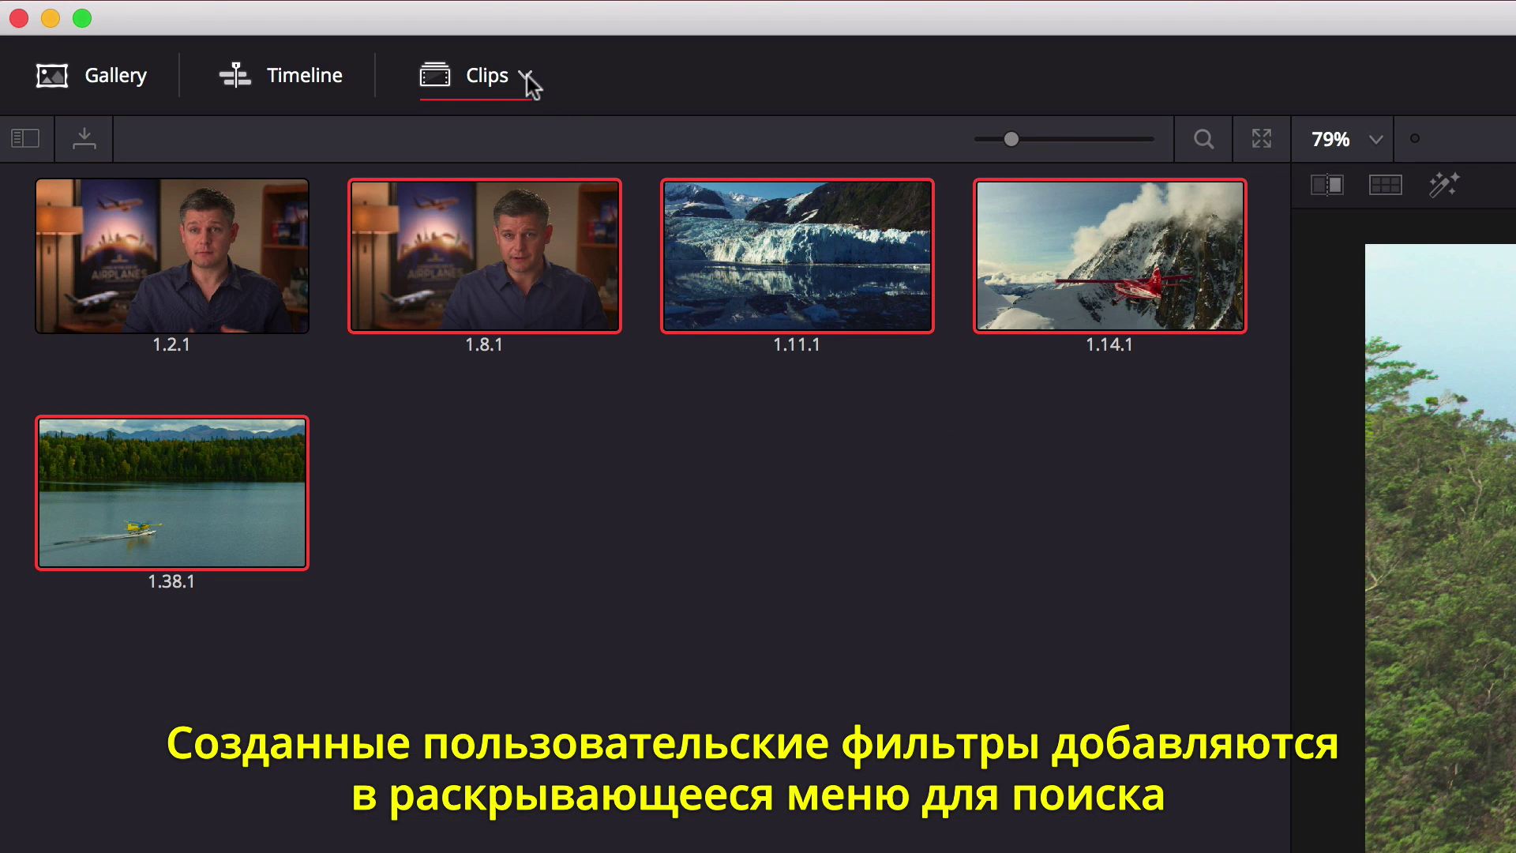
Apply the Hawaii Clips filter and select all the filtered clips
left_click(526, 76)
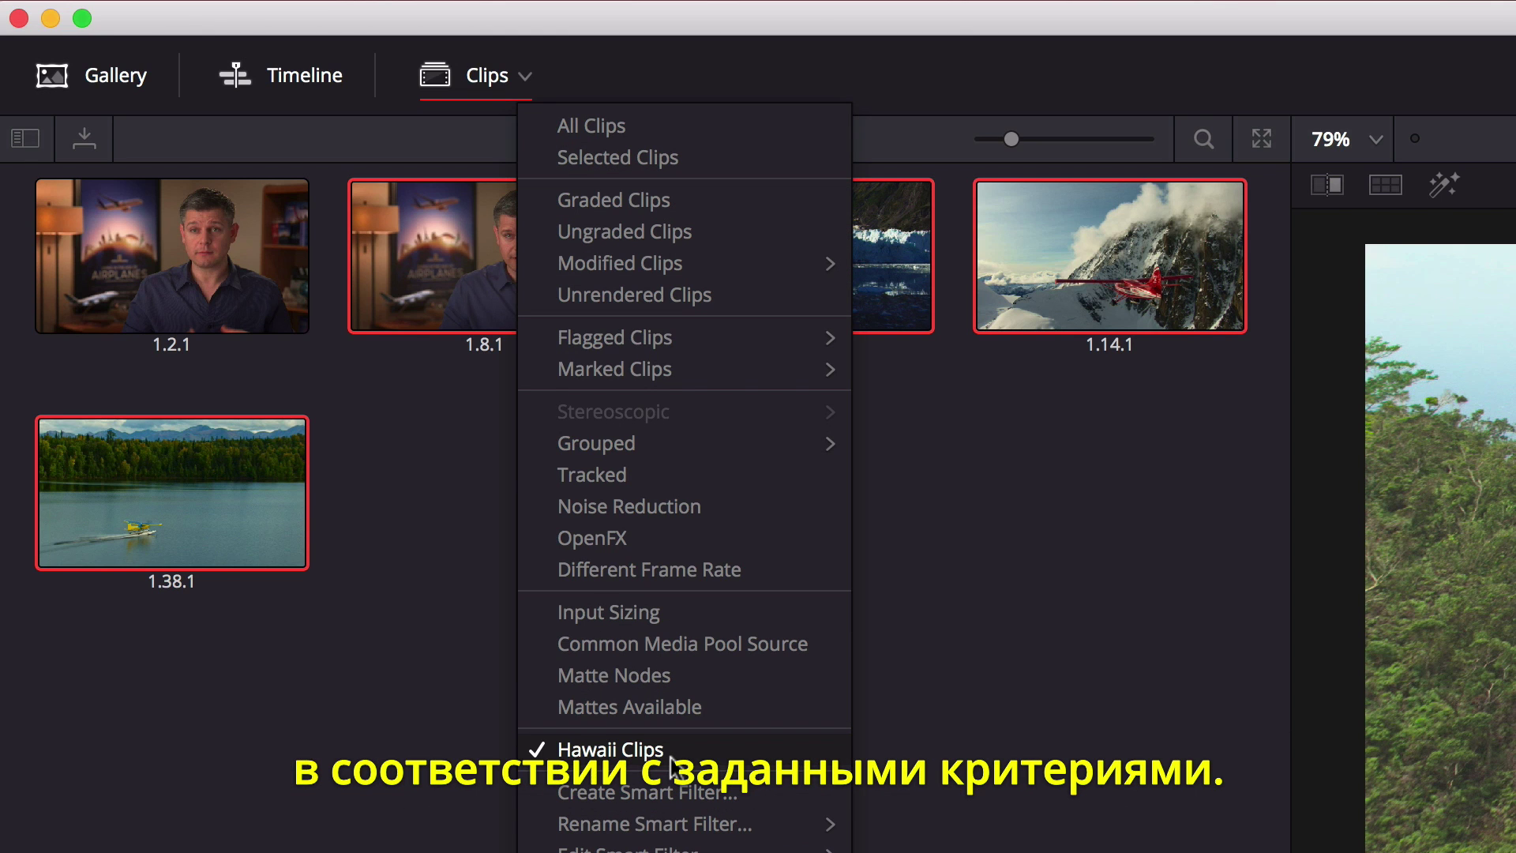
left_click(610, 750)
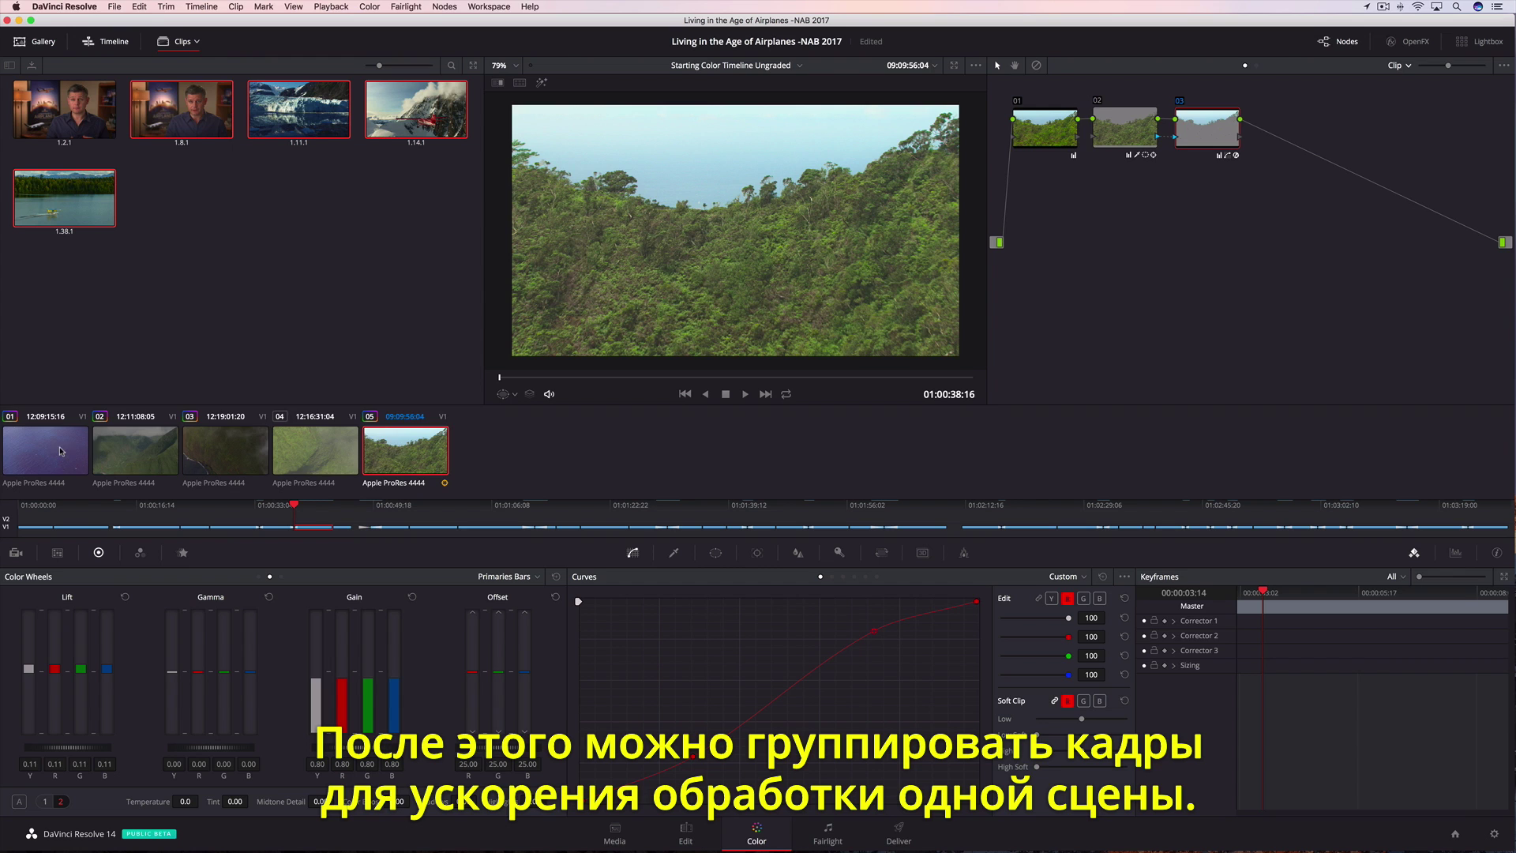
key("super+a")
Add the selected Hawaii clips into a new group named 'Hawaii Group'
right_click(286, 436)
left_click(394, 492)
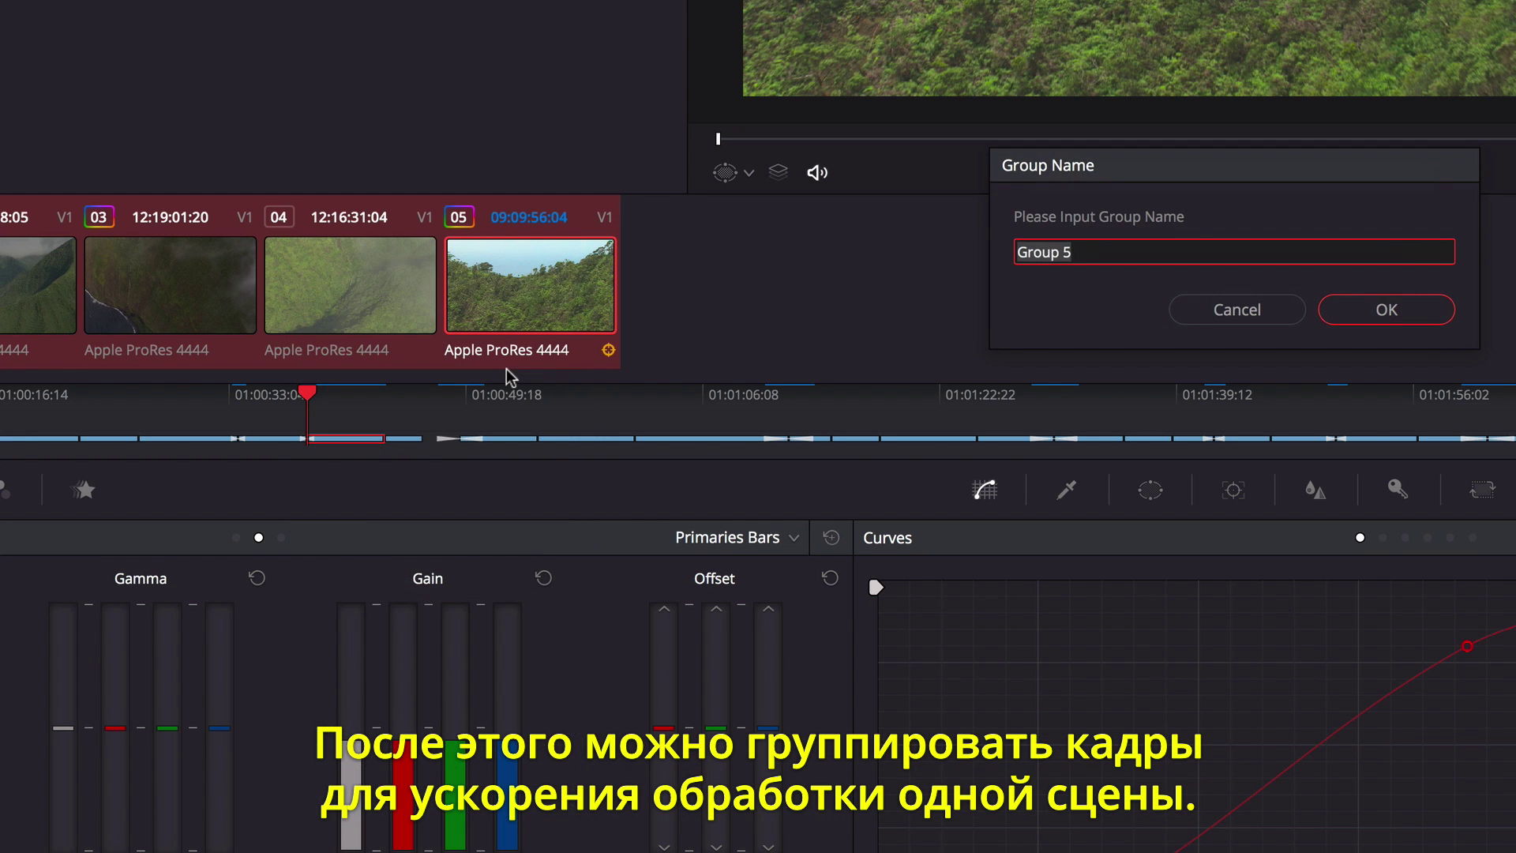
type("Hawaii")
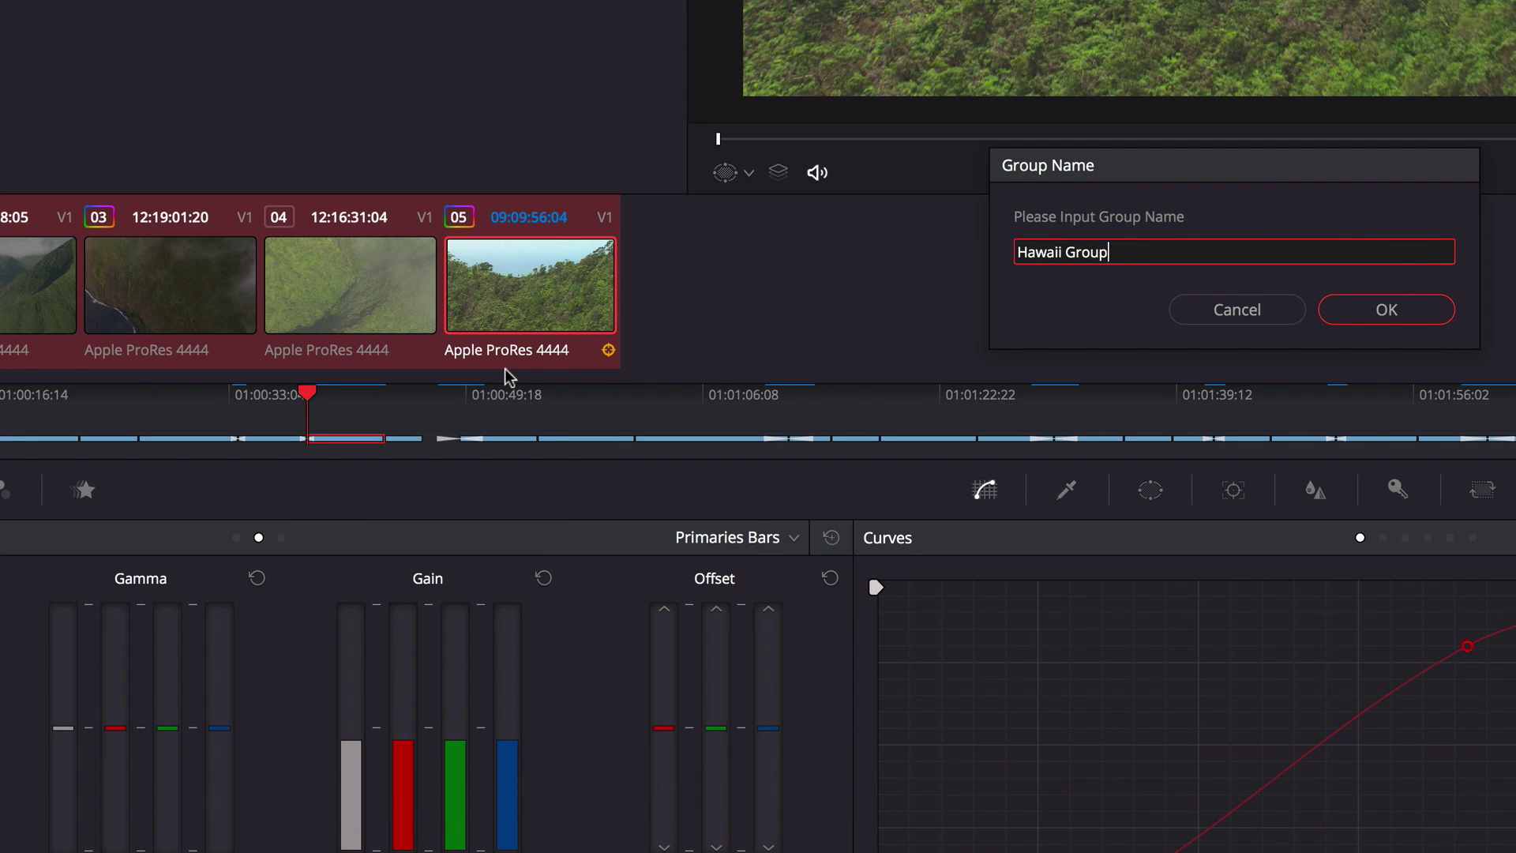
left_click(1364, 308)
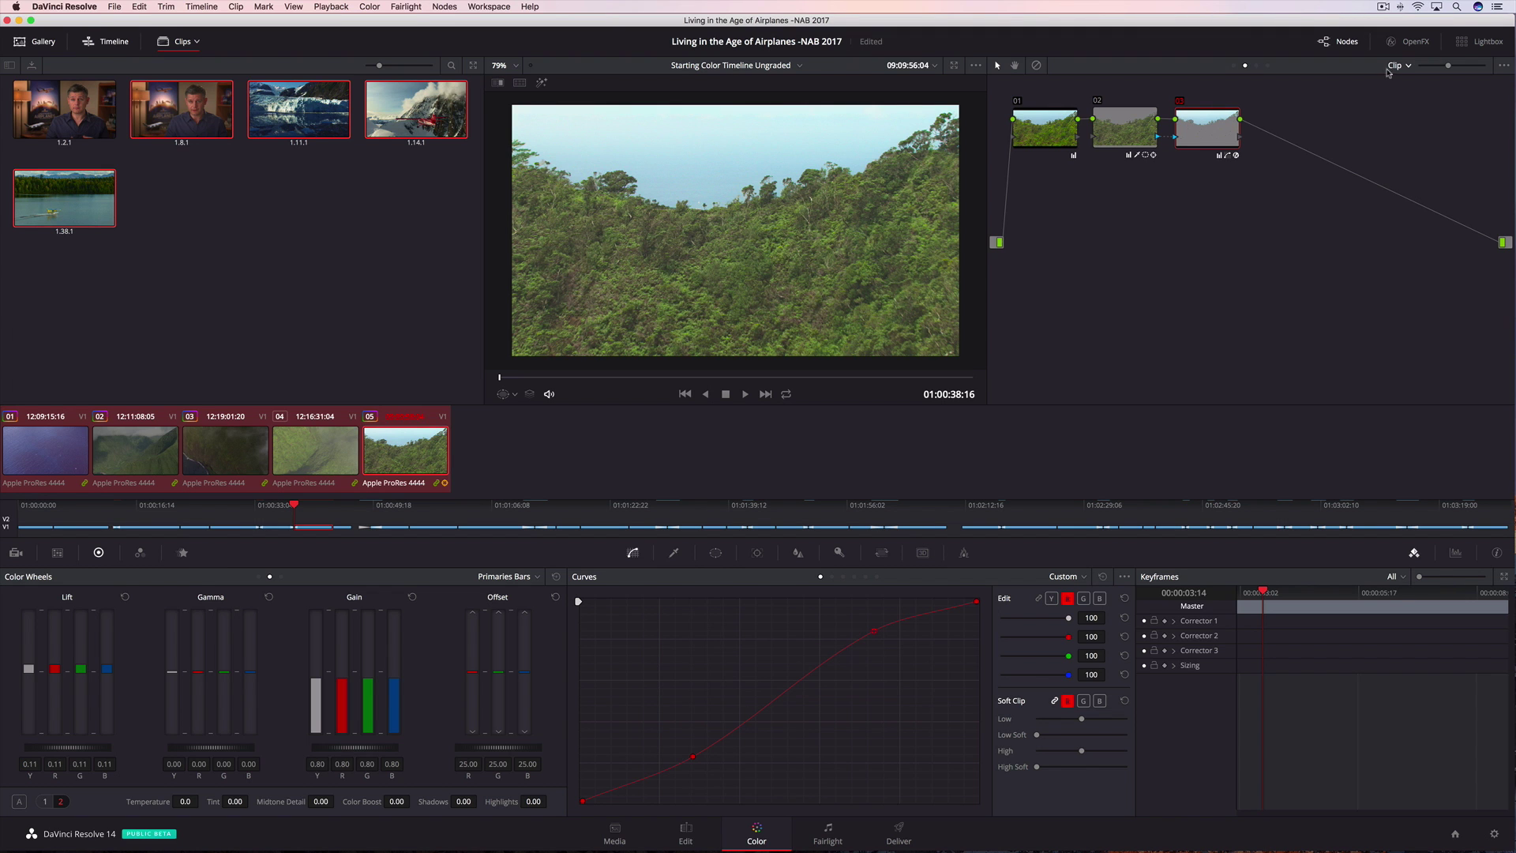
In the Group Post-Clip grade, add a circle window stretched into a wide, feathered oval
left_click(1393, 66)
left_click(1400, 107)
left_click(716, 553)
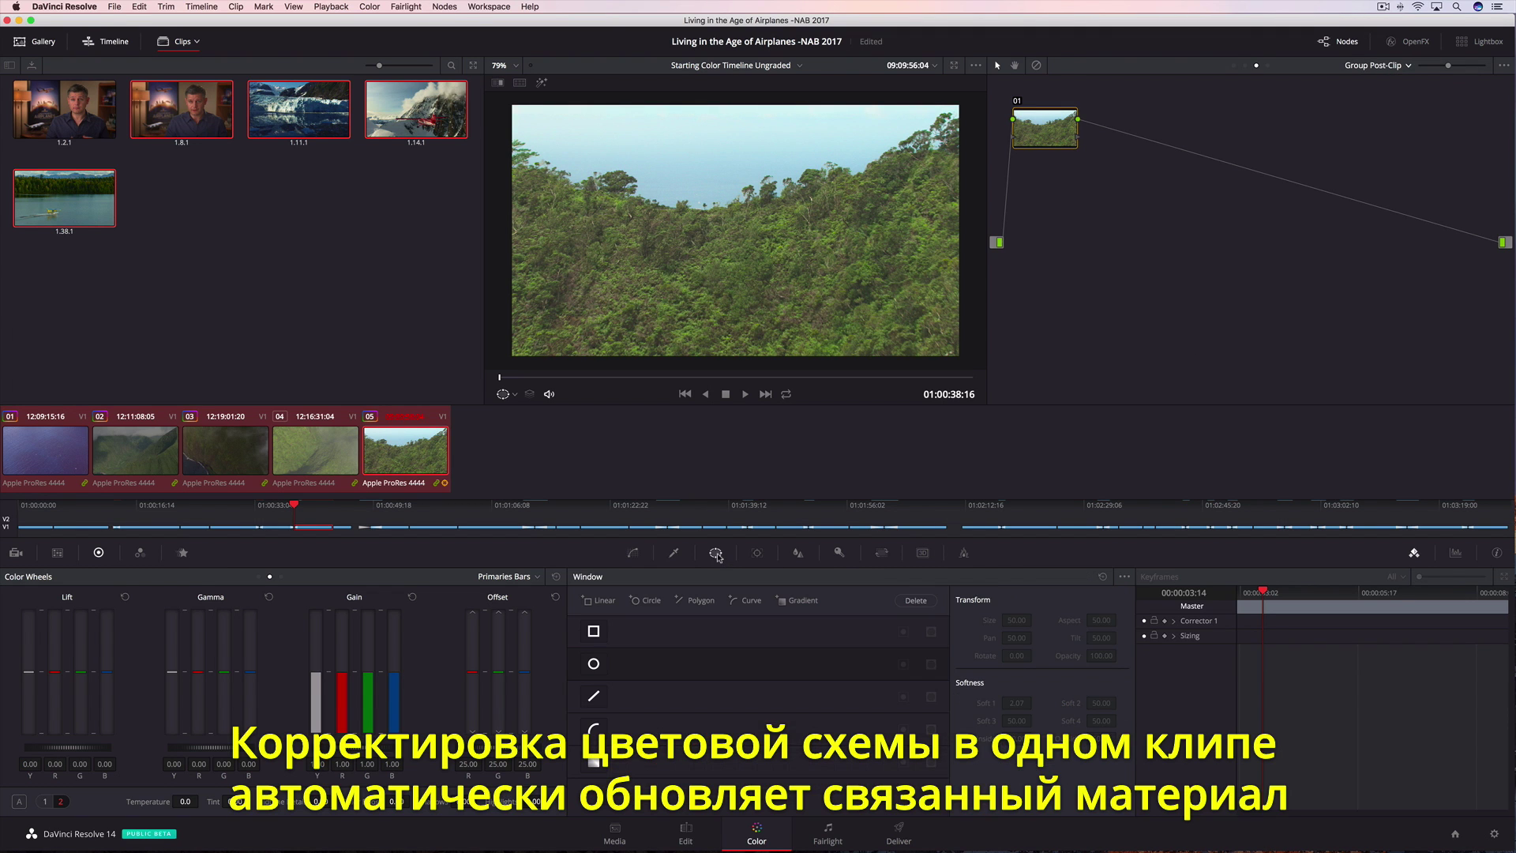
left_click(594, 664)
left_click_drag(806, 234, 901, 231)
left_click_drag(900, 320, 921, 332)
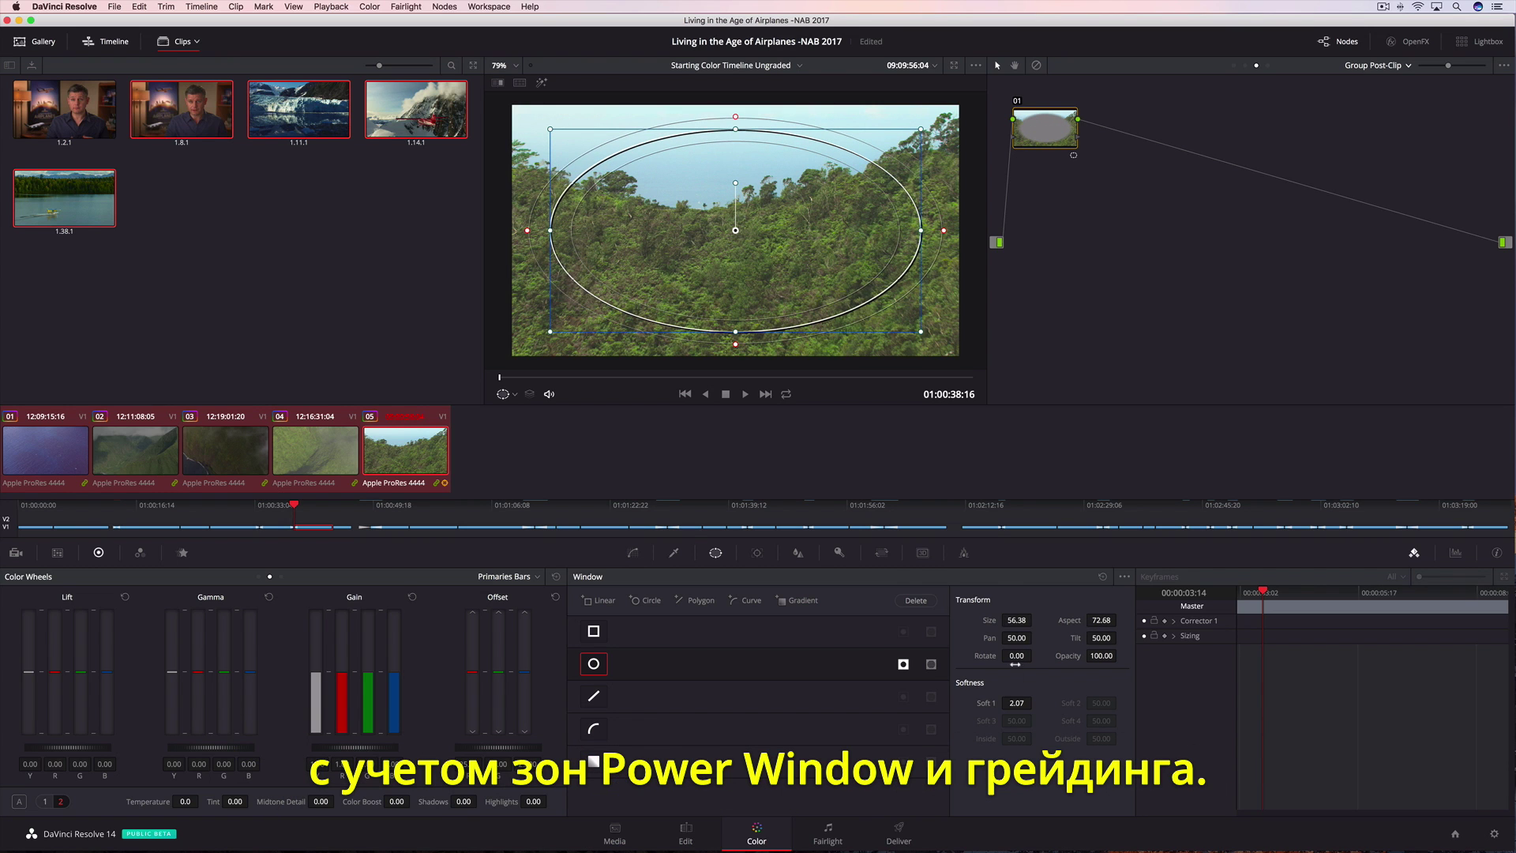
left_click_drag(1036, 702, 1050, 702)
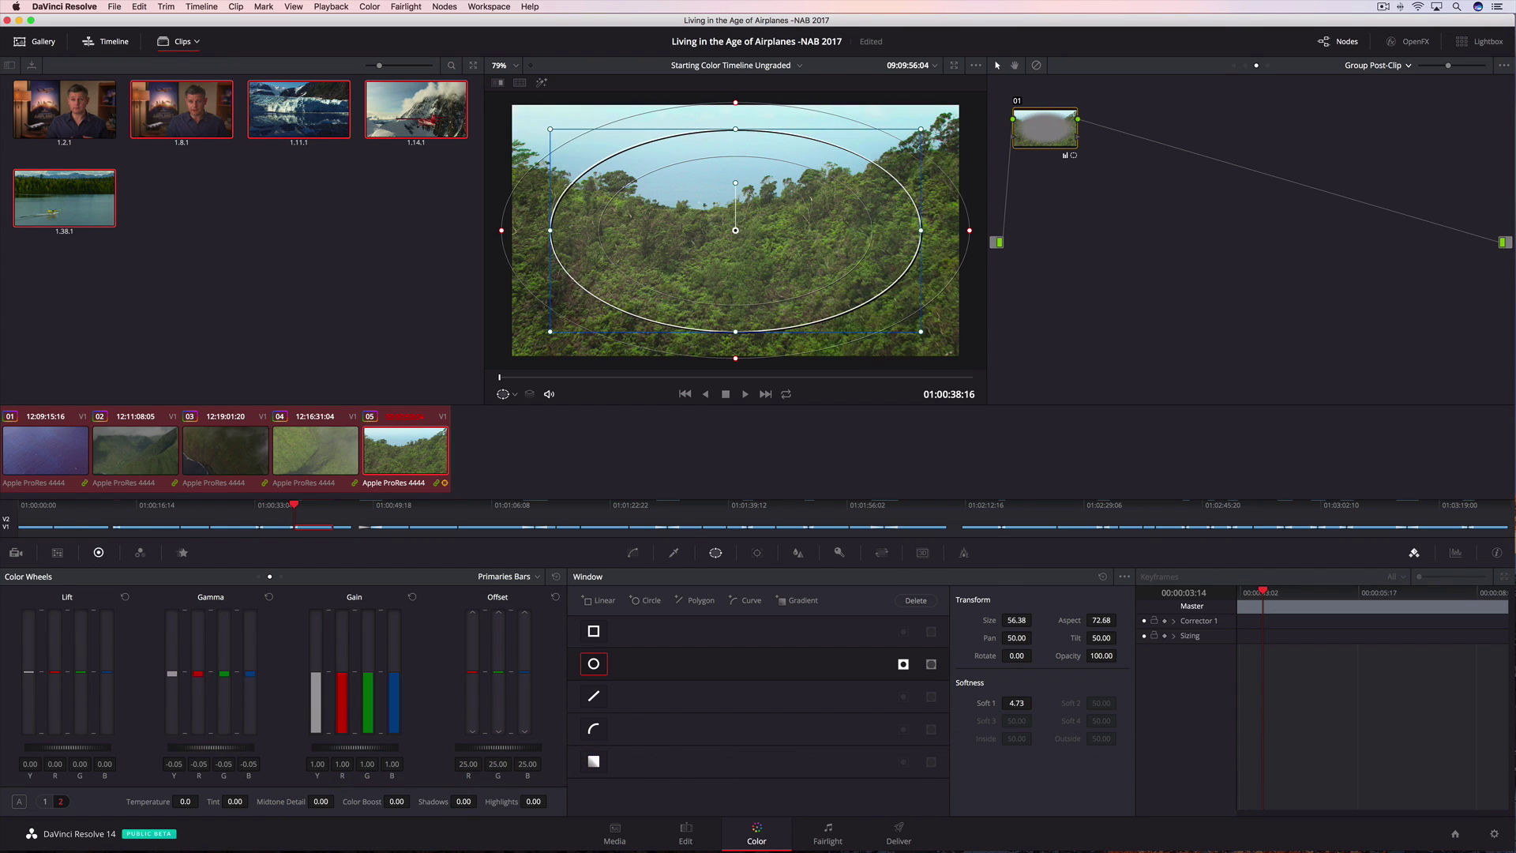
Step back through the group's clips to the first one
left_click(316, 454)
left_click(218, 456)
left_click(148, 454)
left_click(76, 451)
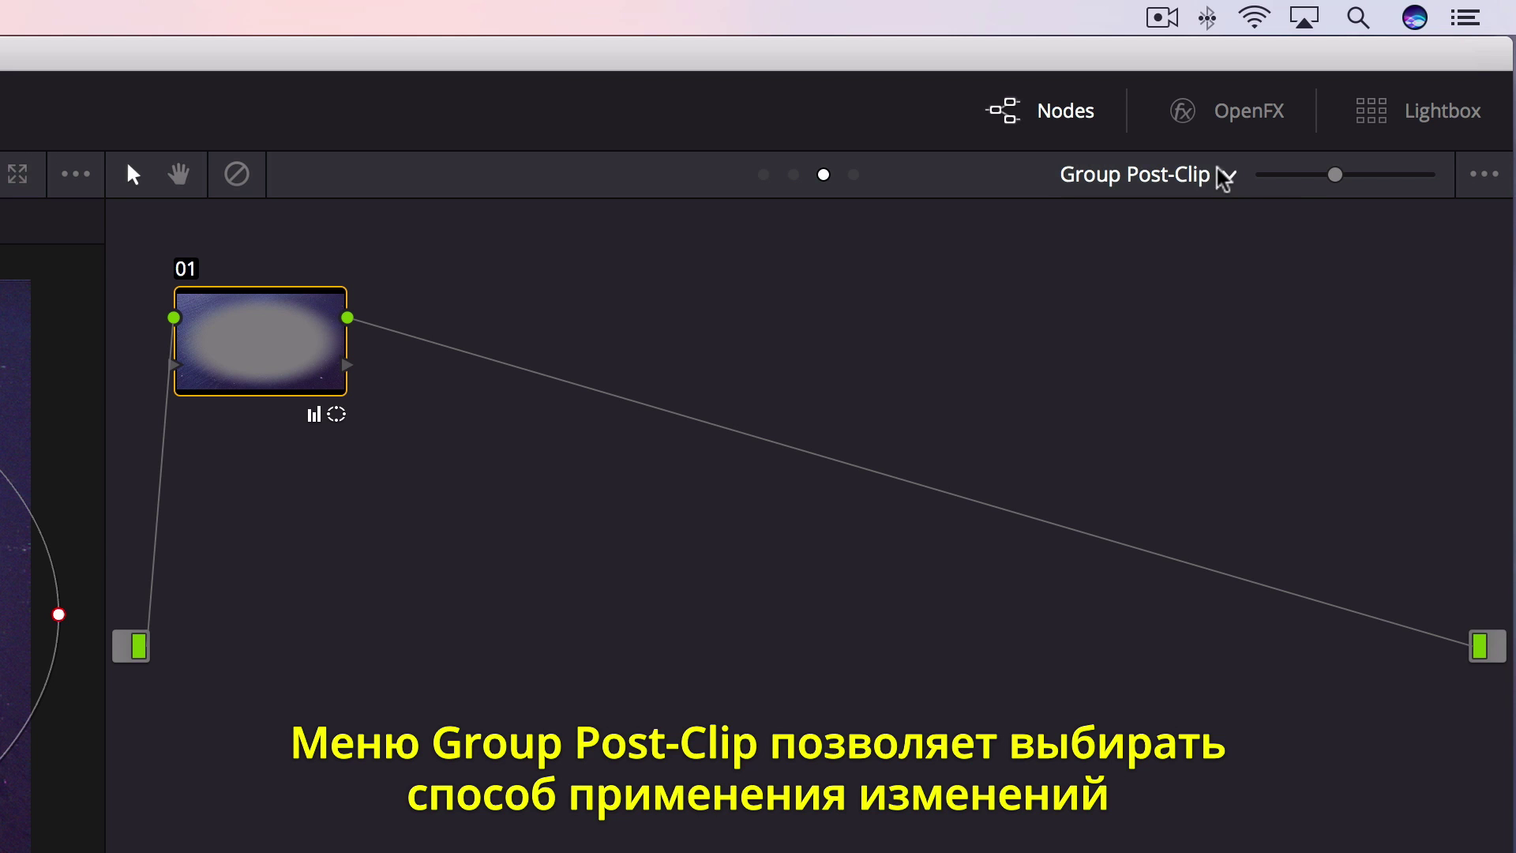
Return to the clip grade and raise the aerial coastline shot's Color Boost to 68.50
left_click(1408, 65)
left_click(1219, 254)
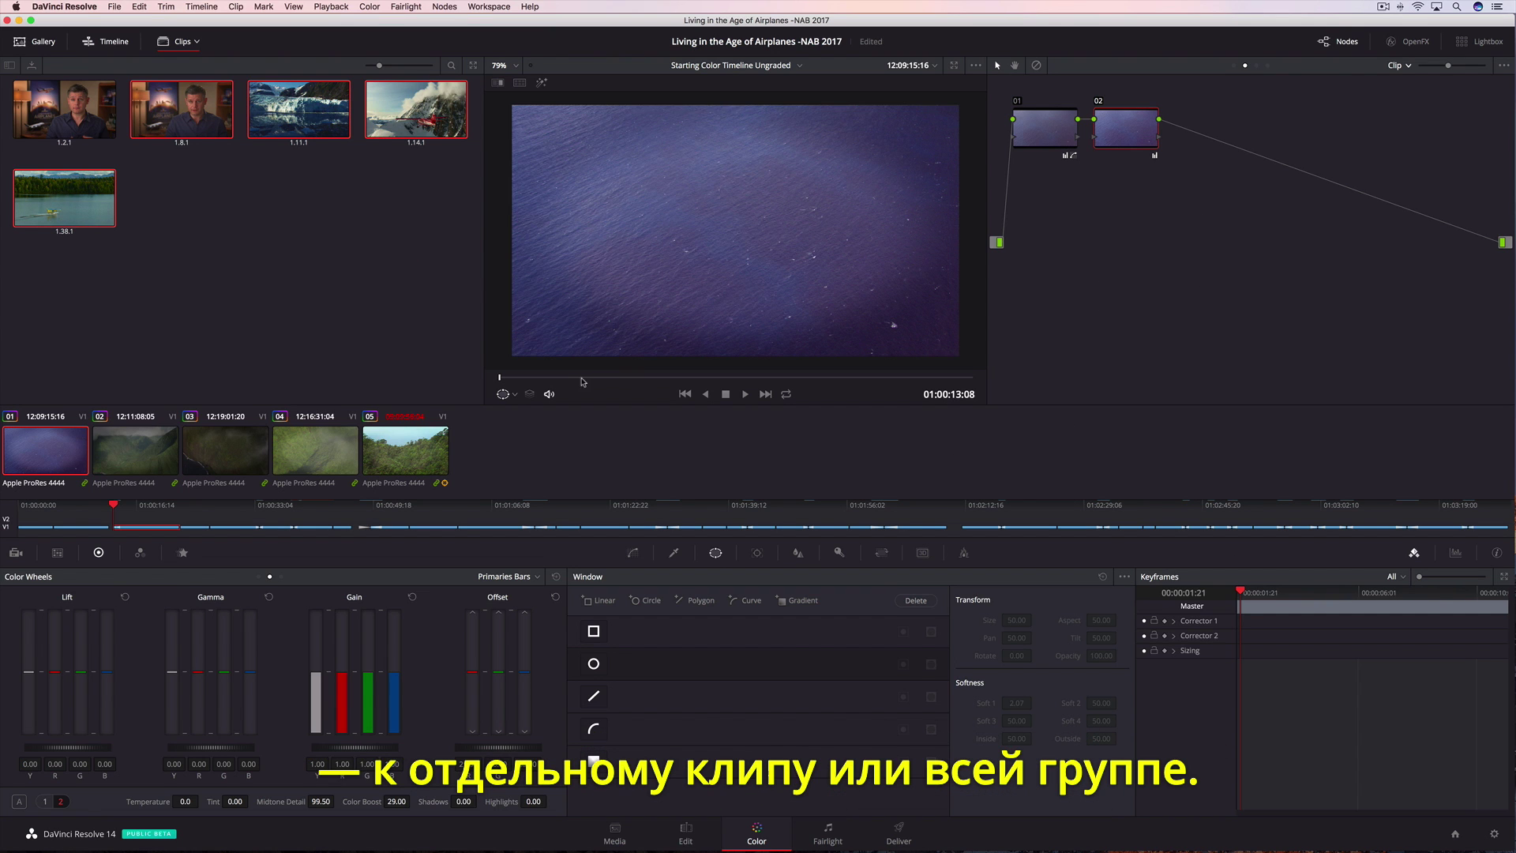
left_click_drag(505, 379, 854, 384)
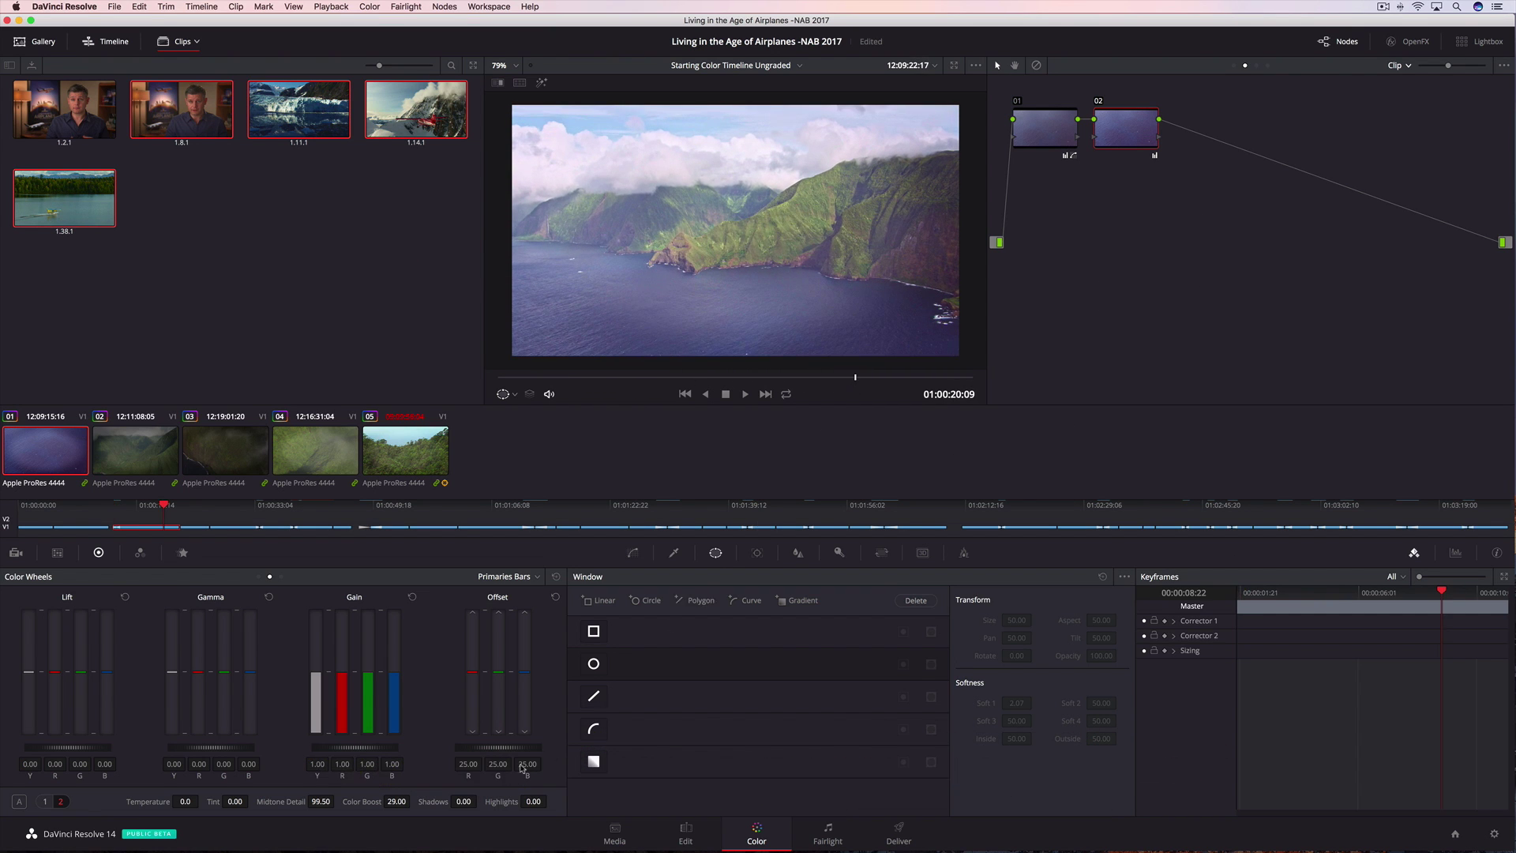
left_click_drag(412, 800, 382, 804)
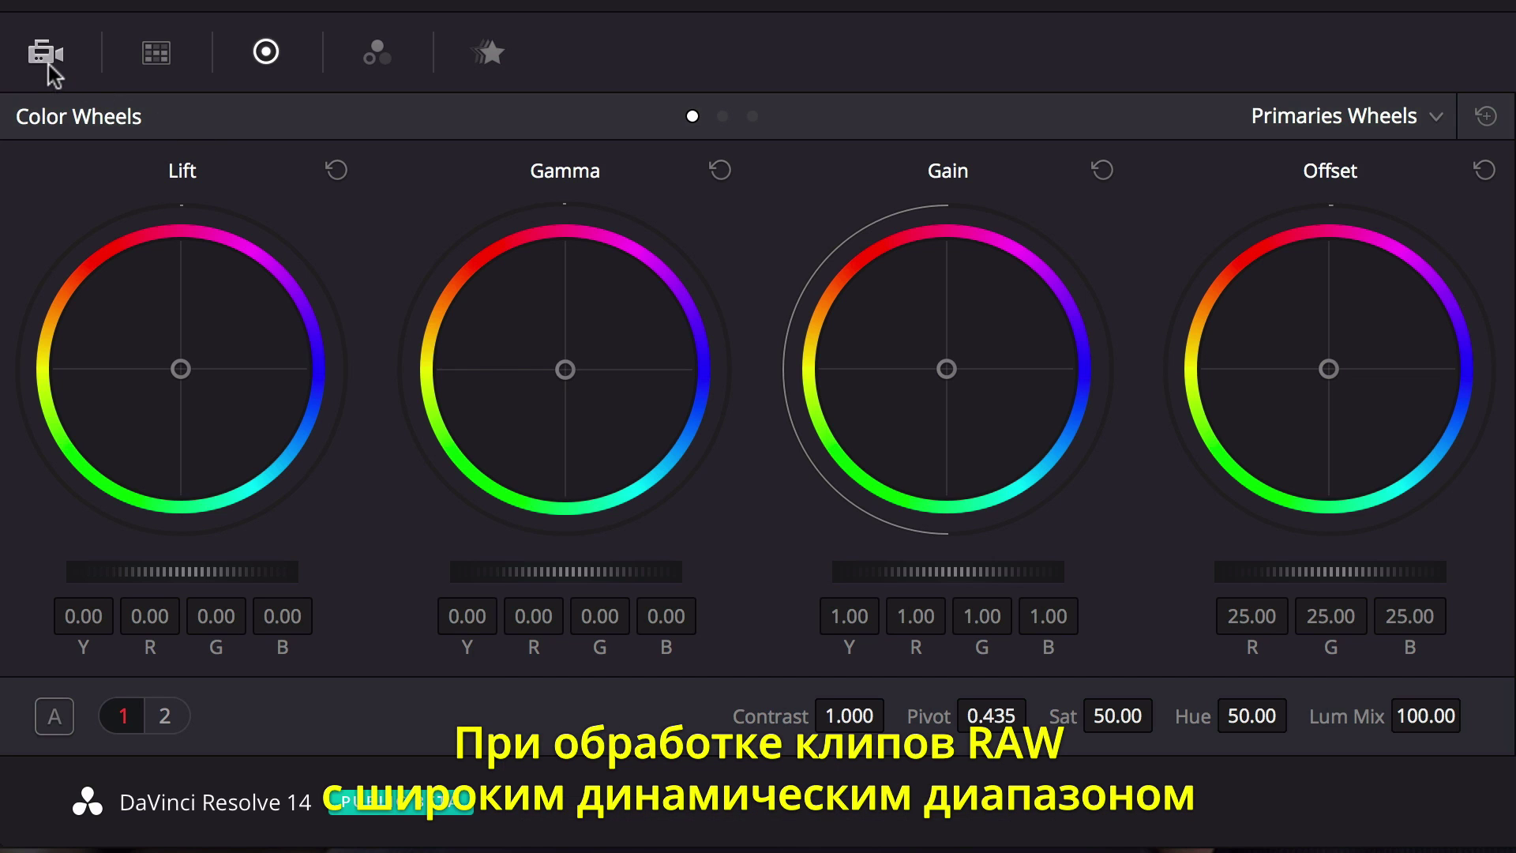
Decode the sunset clip's raw with Clip settings, ISO 200 and Exposure 0.28
left_click(46, 55)
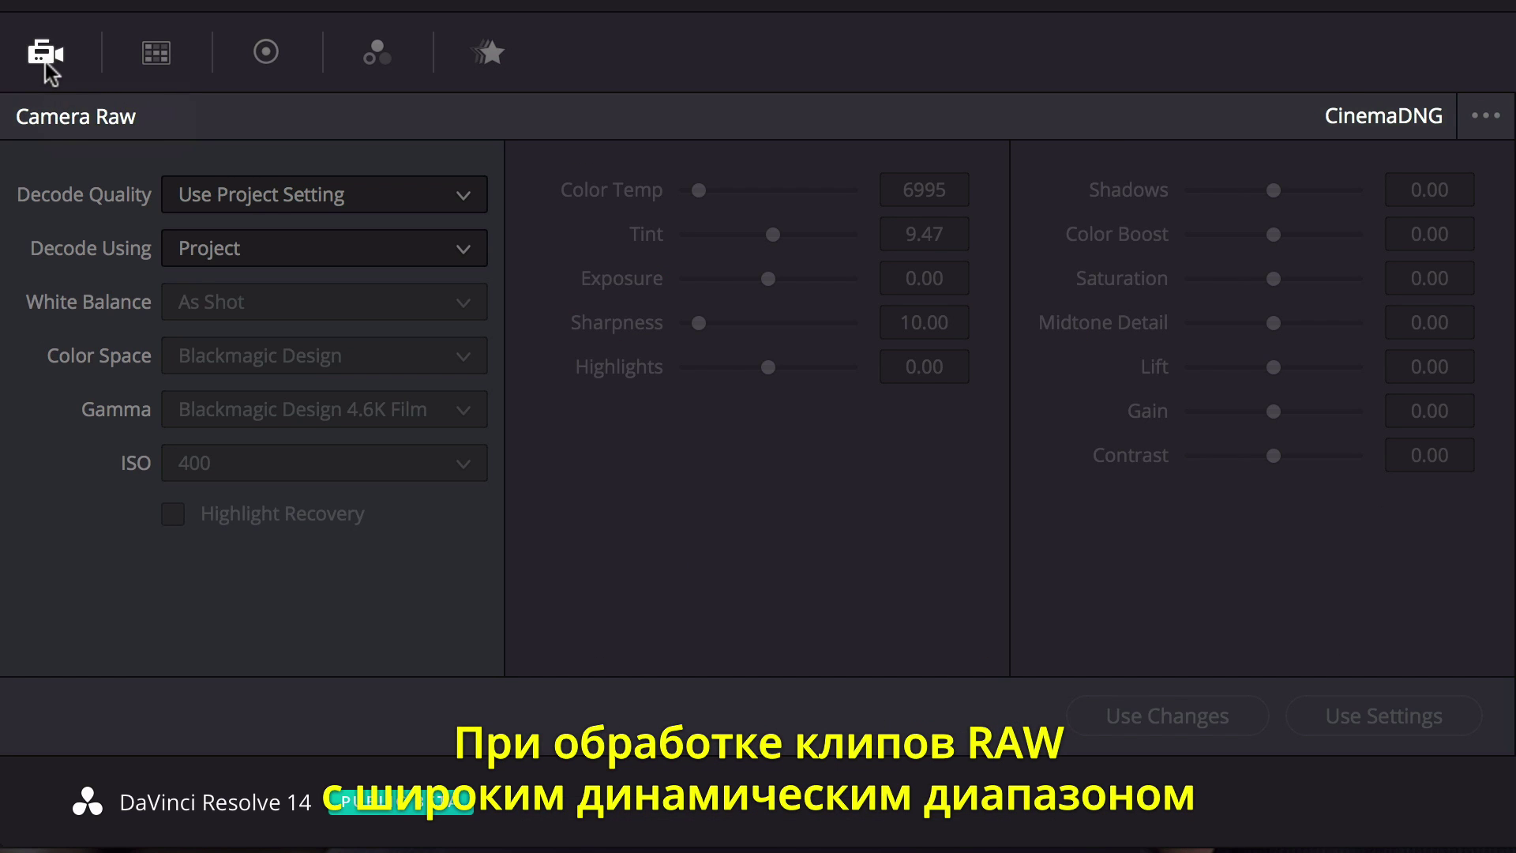
left_click(240, 251)
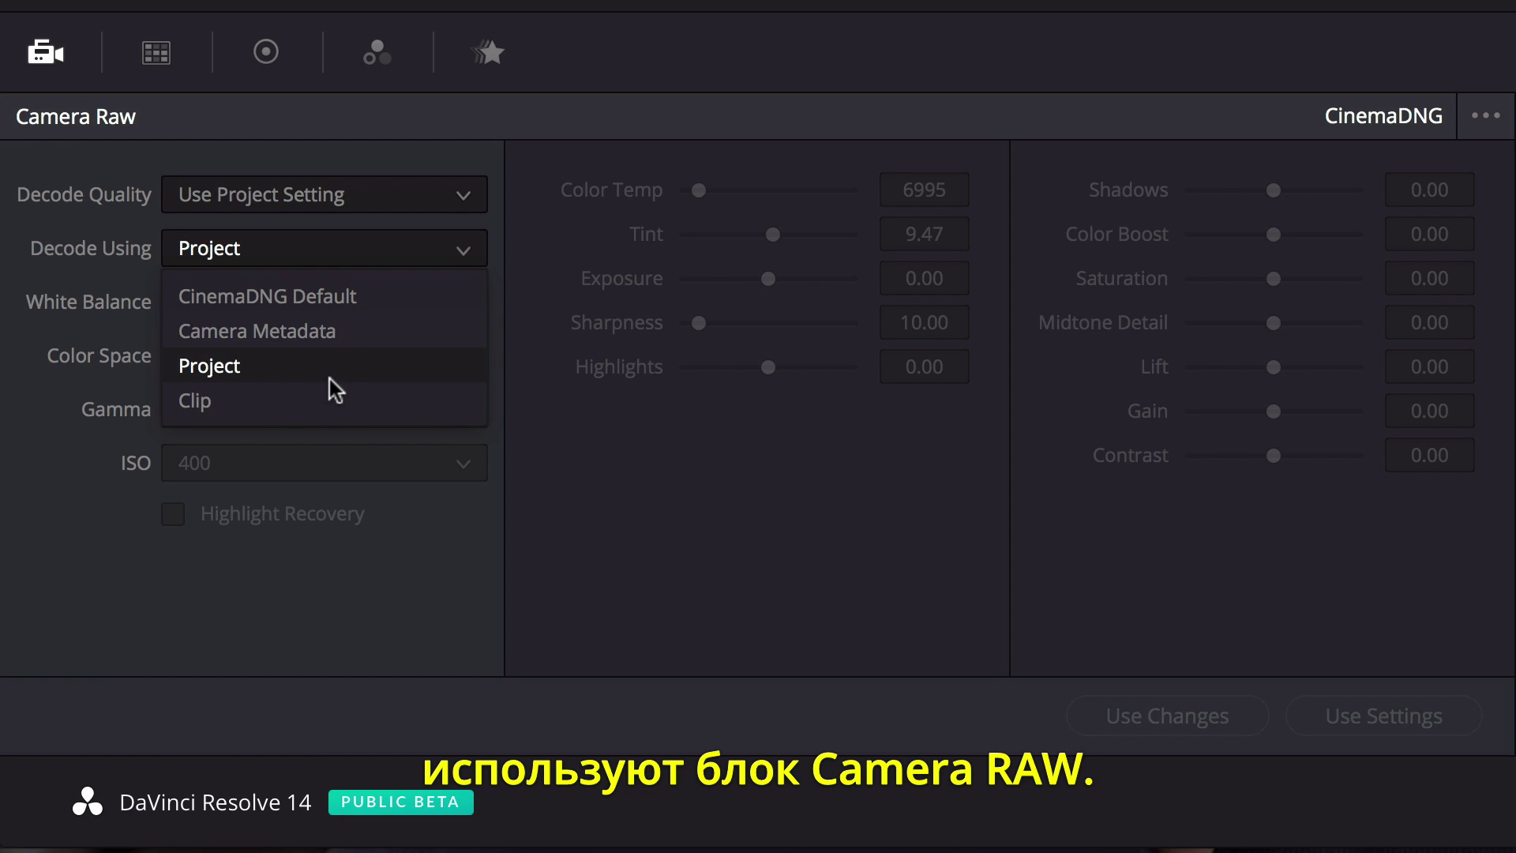
left_click(337, 402)
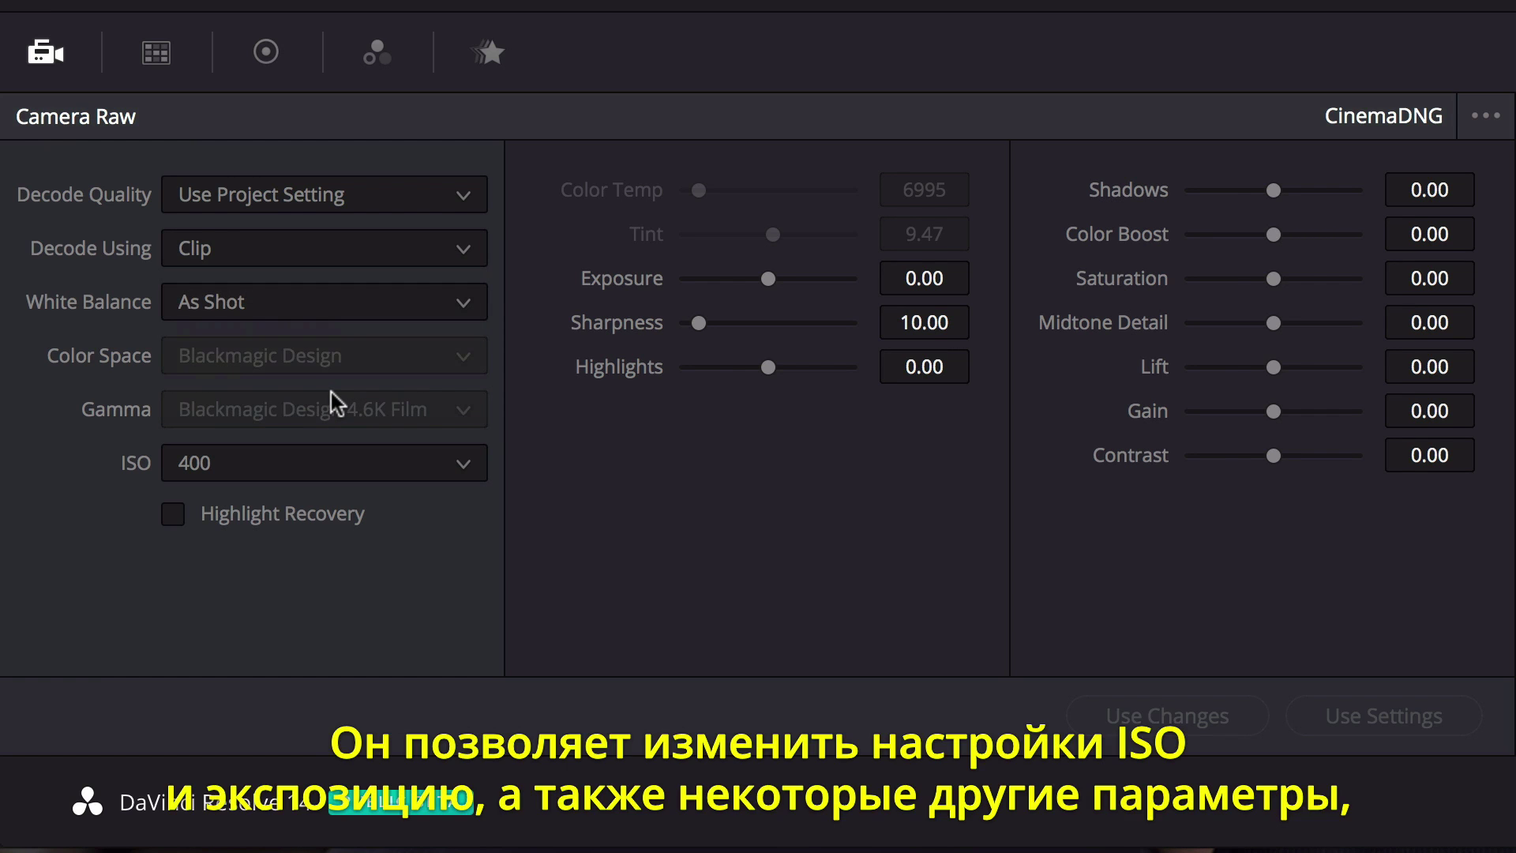
left_click(342, 471)
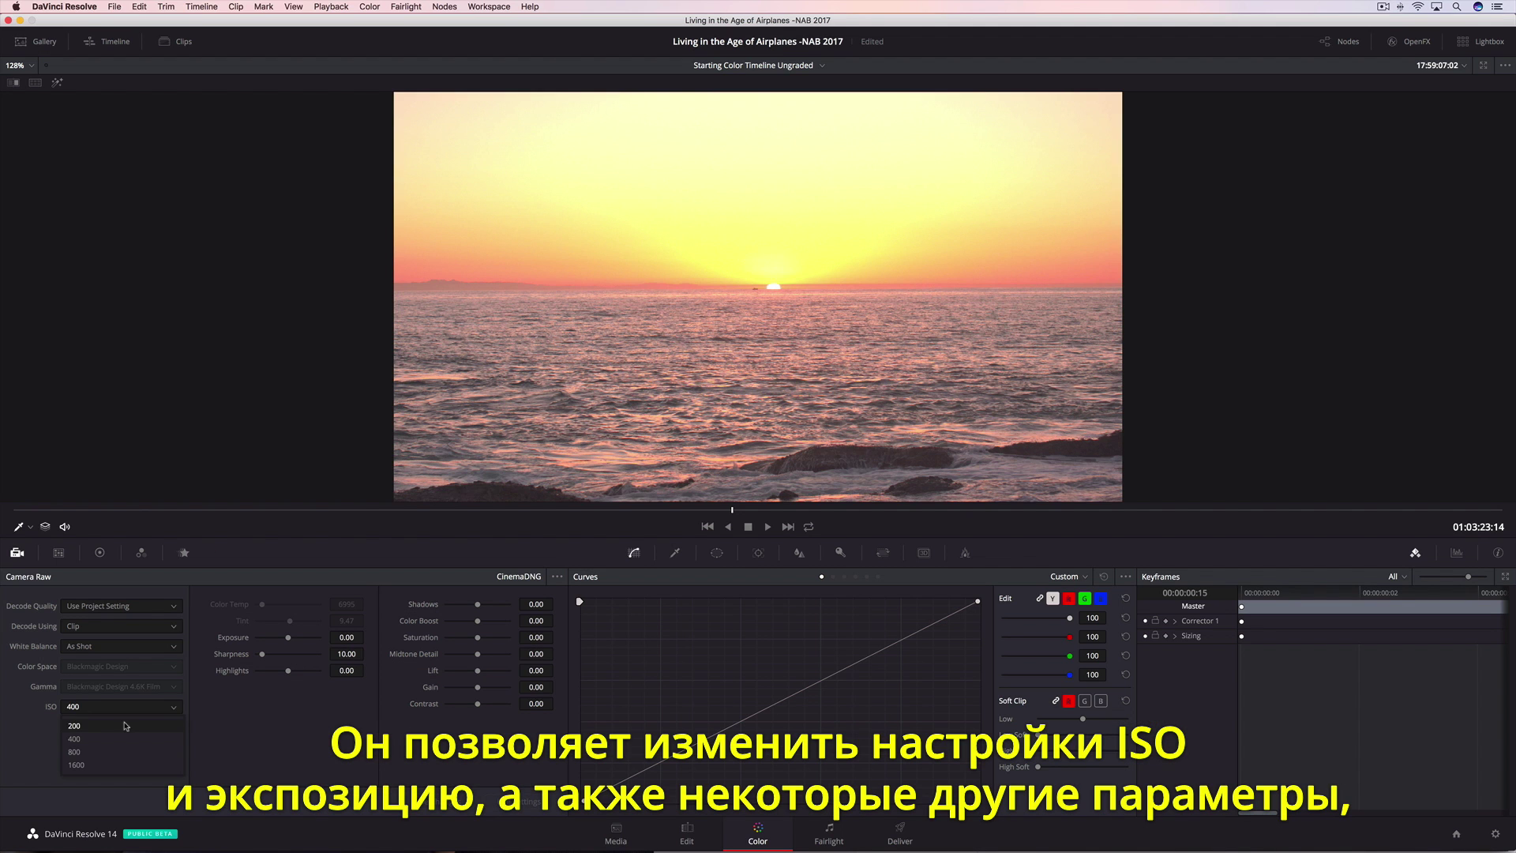
left_click(124, 725)
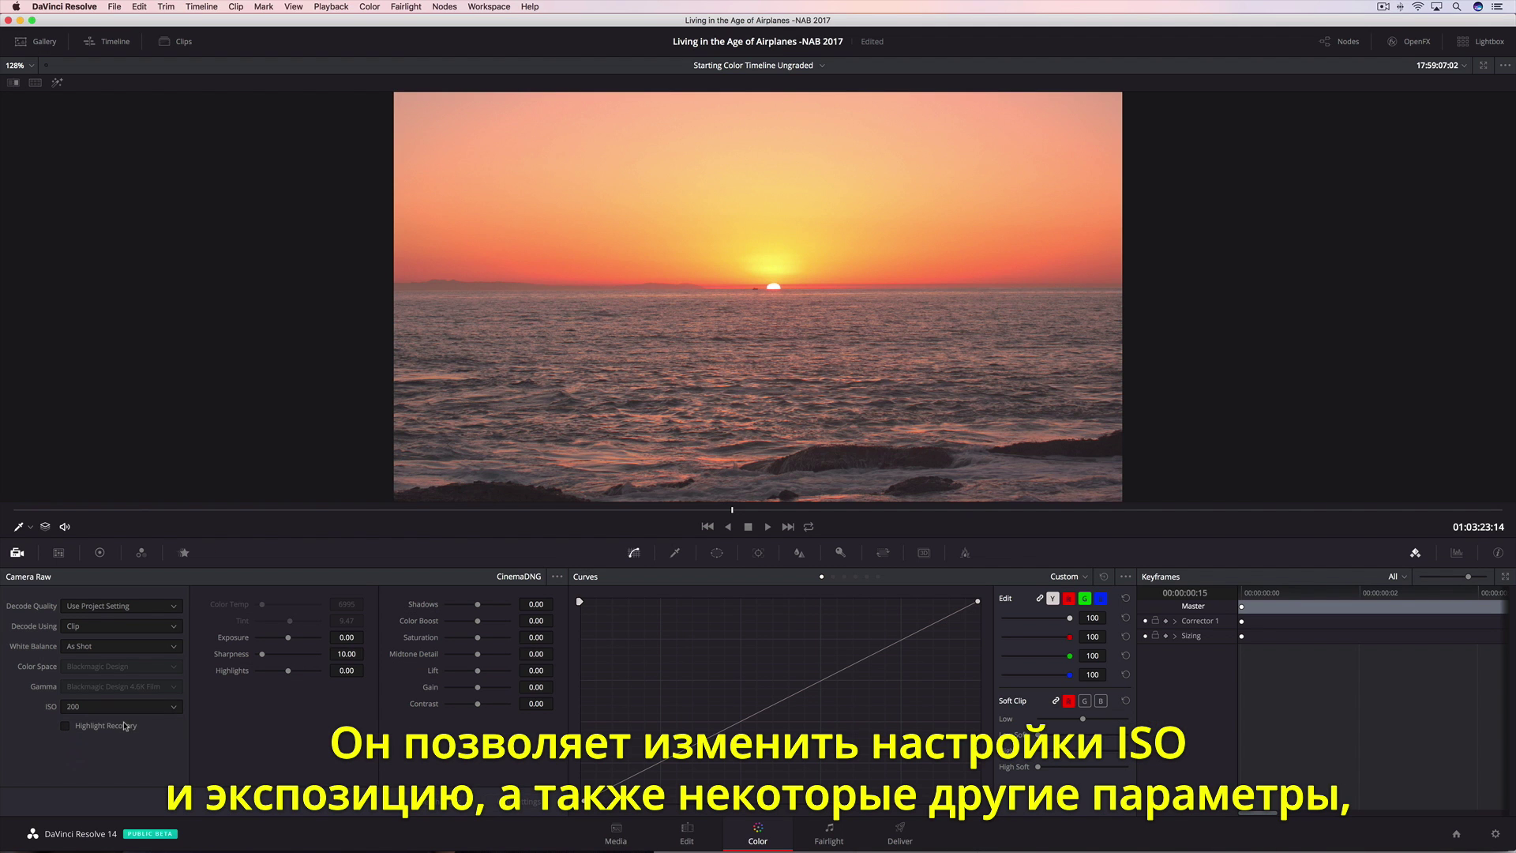
left_click(289, 638)
left_click_drag(290, 640, 267, 676)
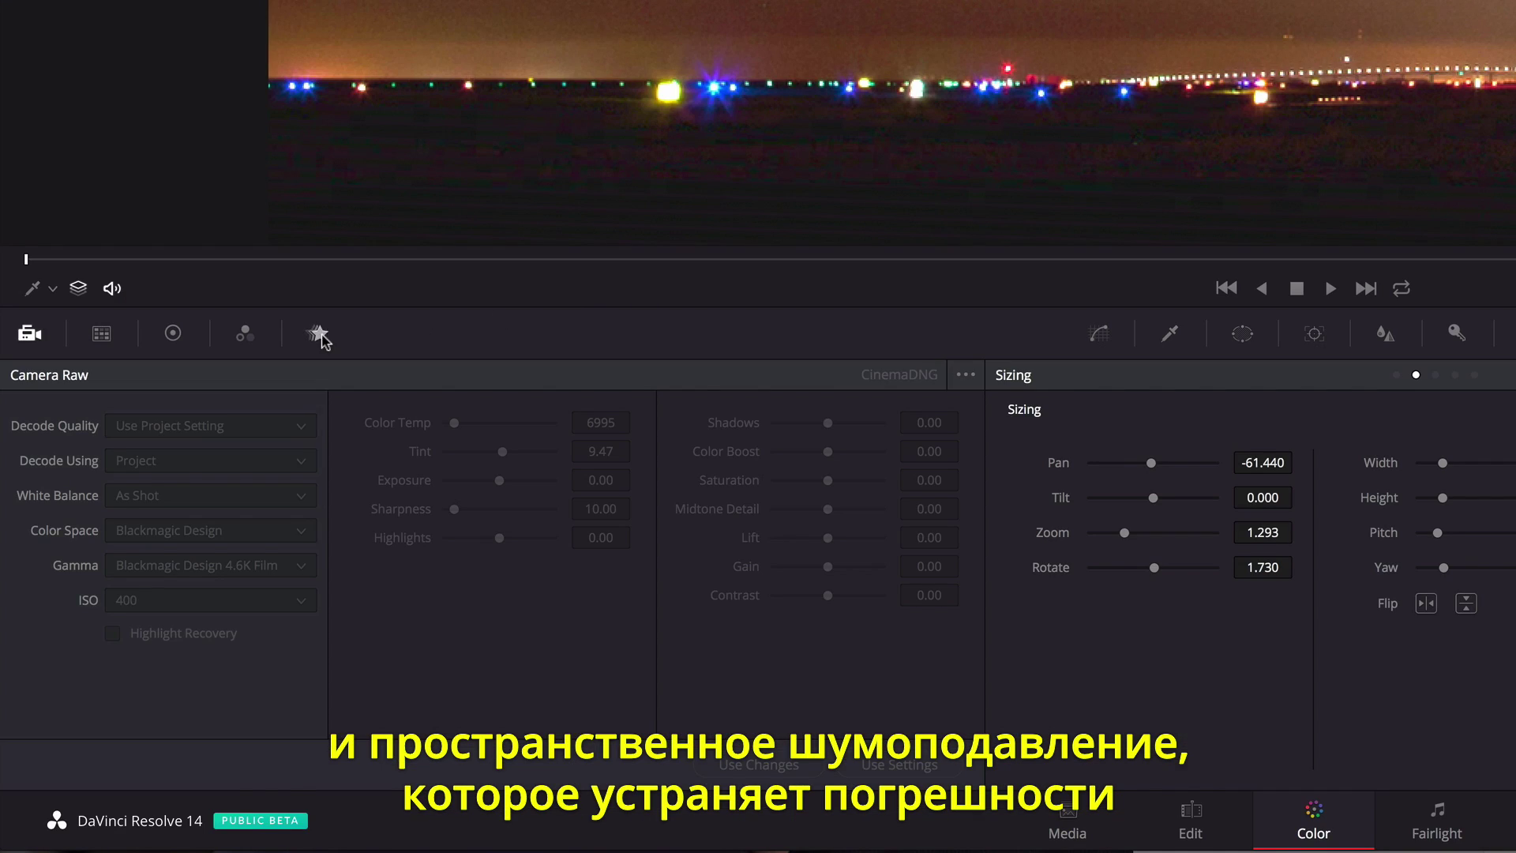
Set the night runway clip's Spatial NR mode to Better in Motion Effects
left_click(319, 334)
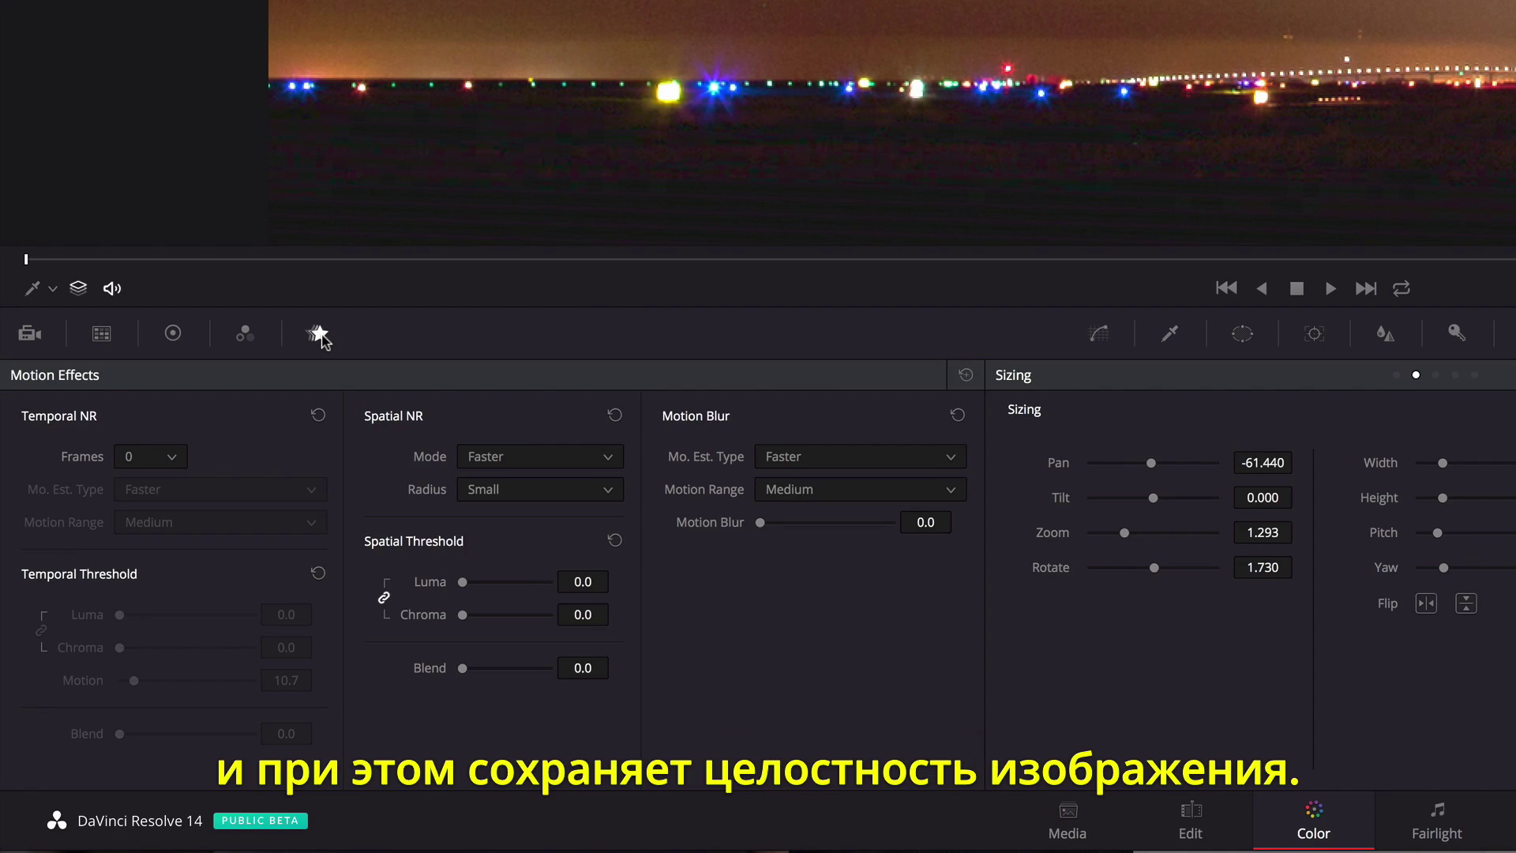
left_click(543, 461)
left_click(534, 512)
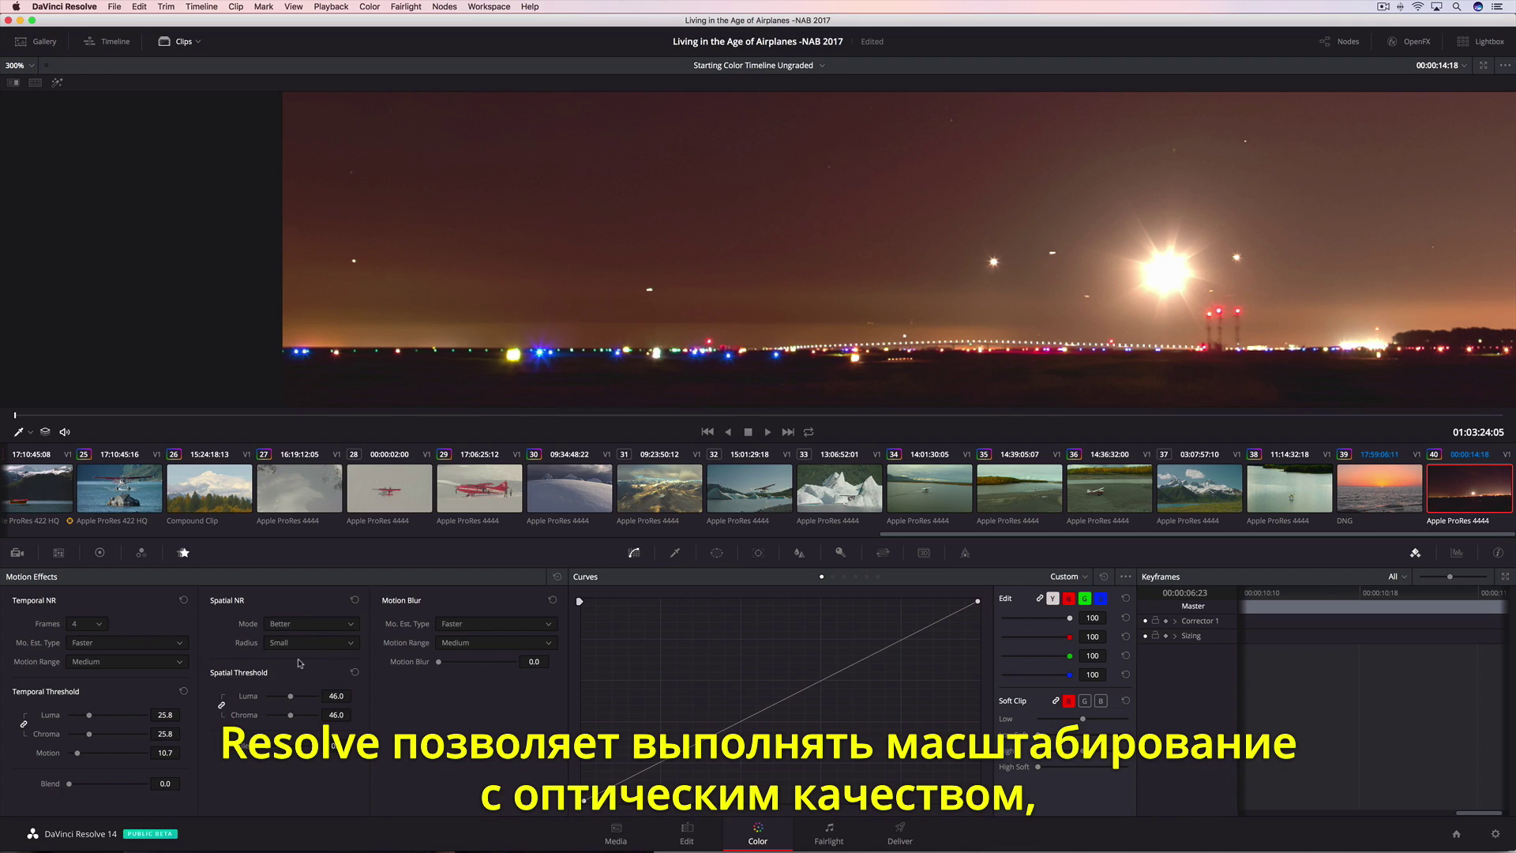
Fit the viewer, then adjust the mountain clip's Sizing pan and reset pan and rotation
left_click(17, 65)
left_click(24, 85)
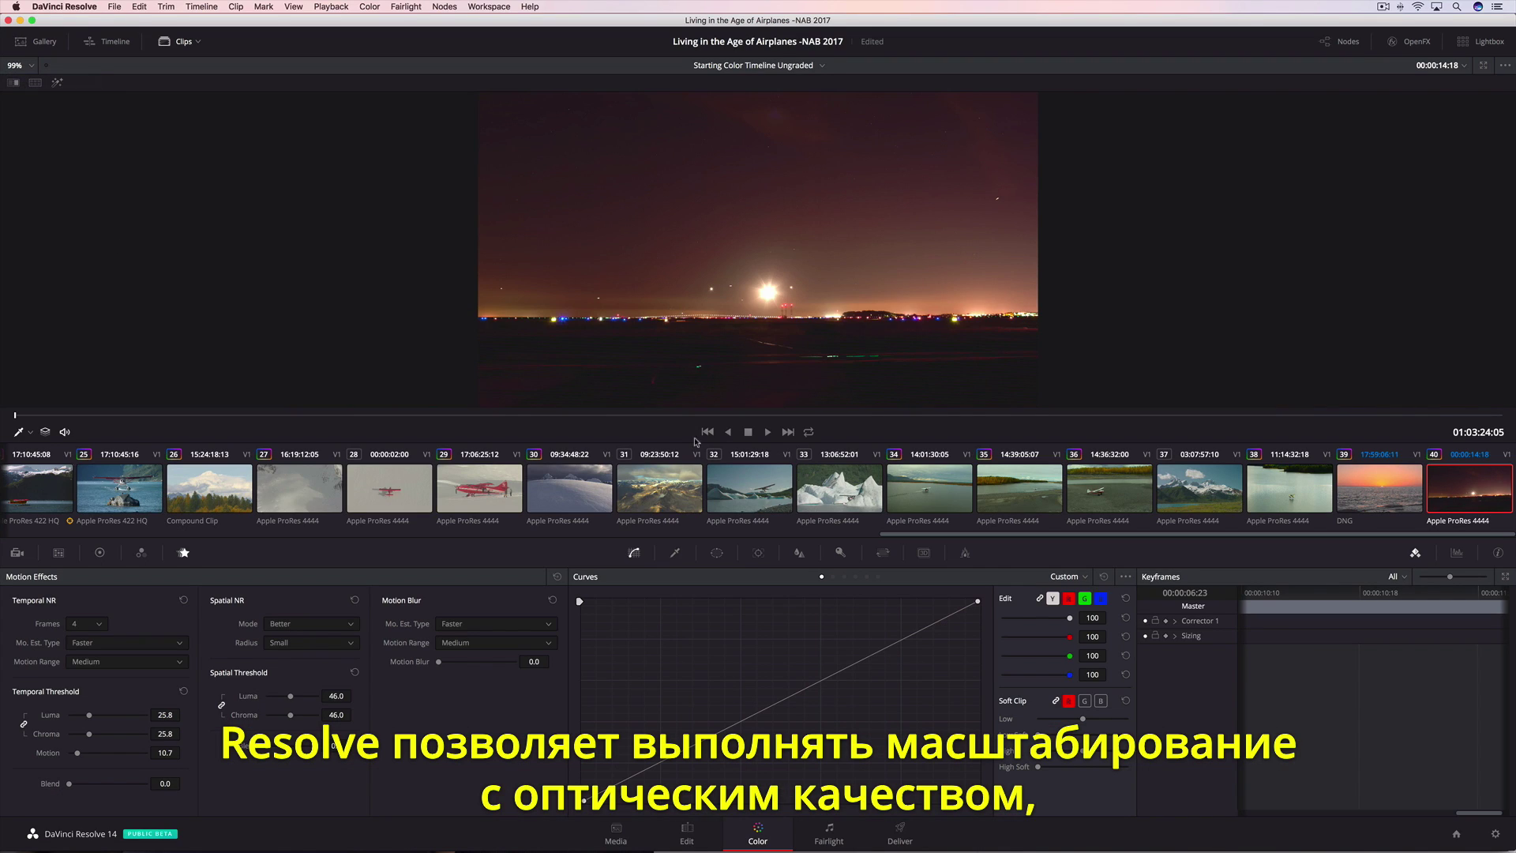
left_click(1190, 505)
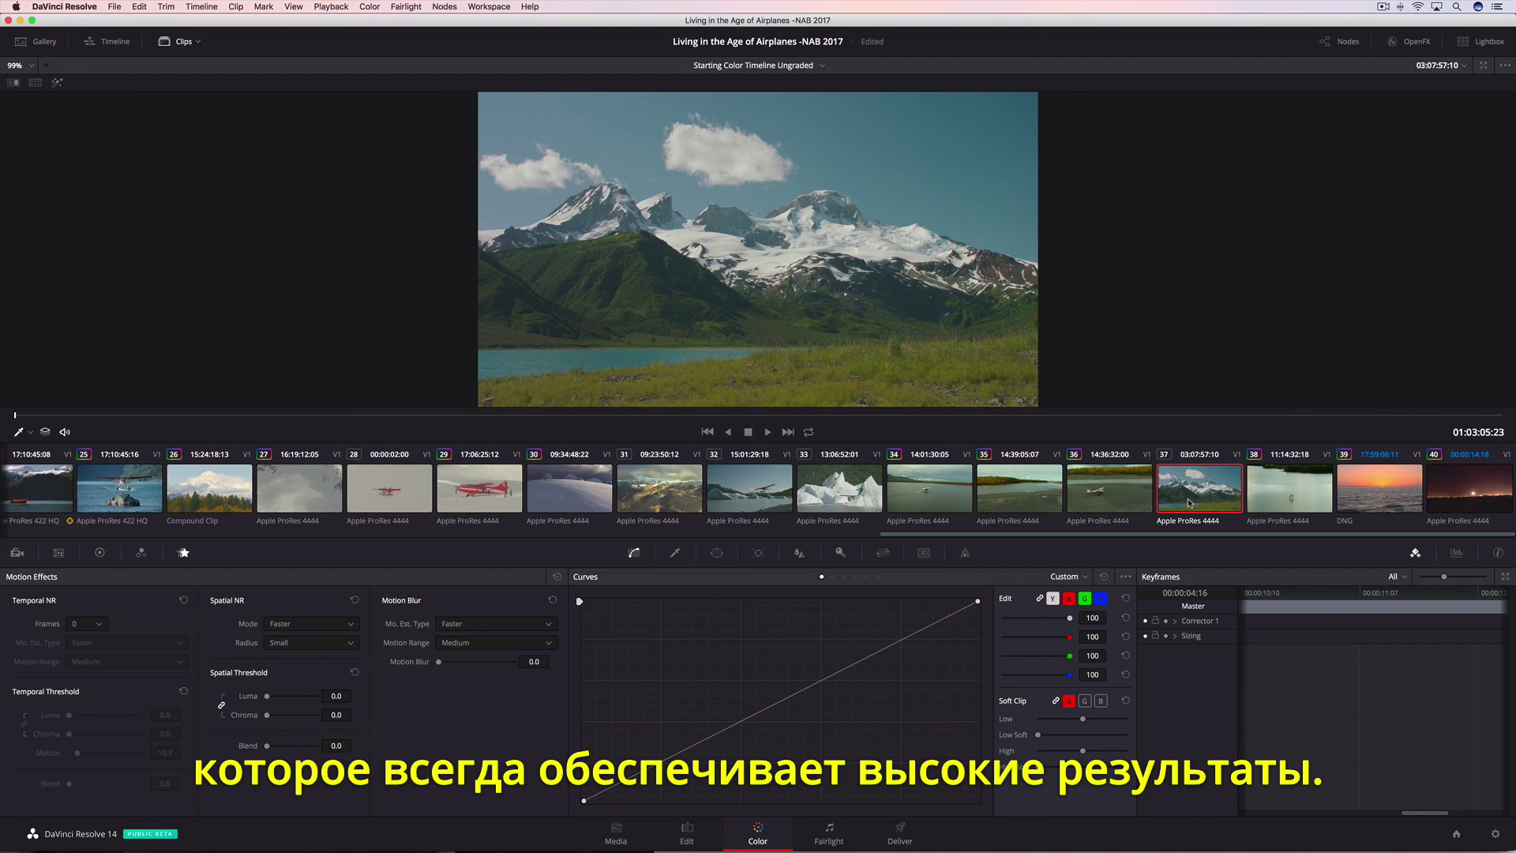
left_click(883, 553)
left_click_drag(666, 628, 658, 692)
double_click(666, 628)
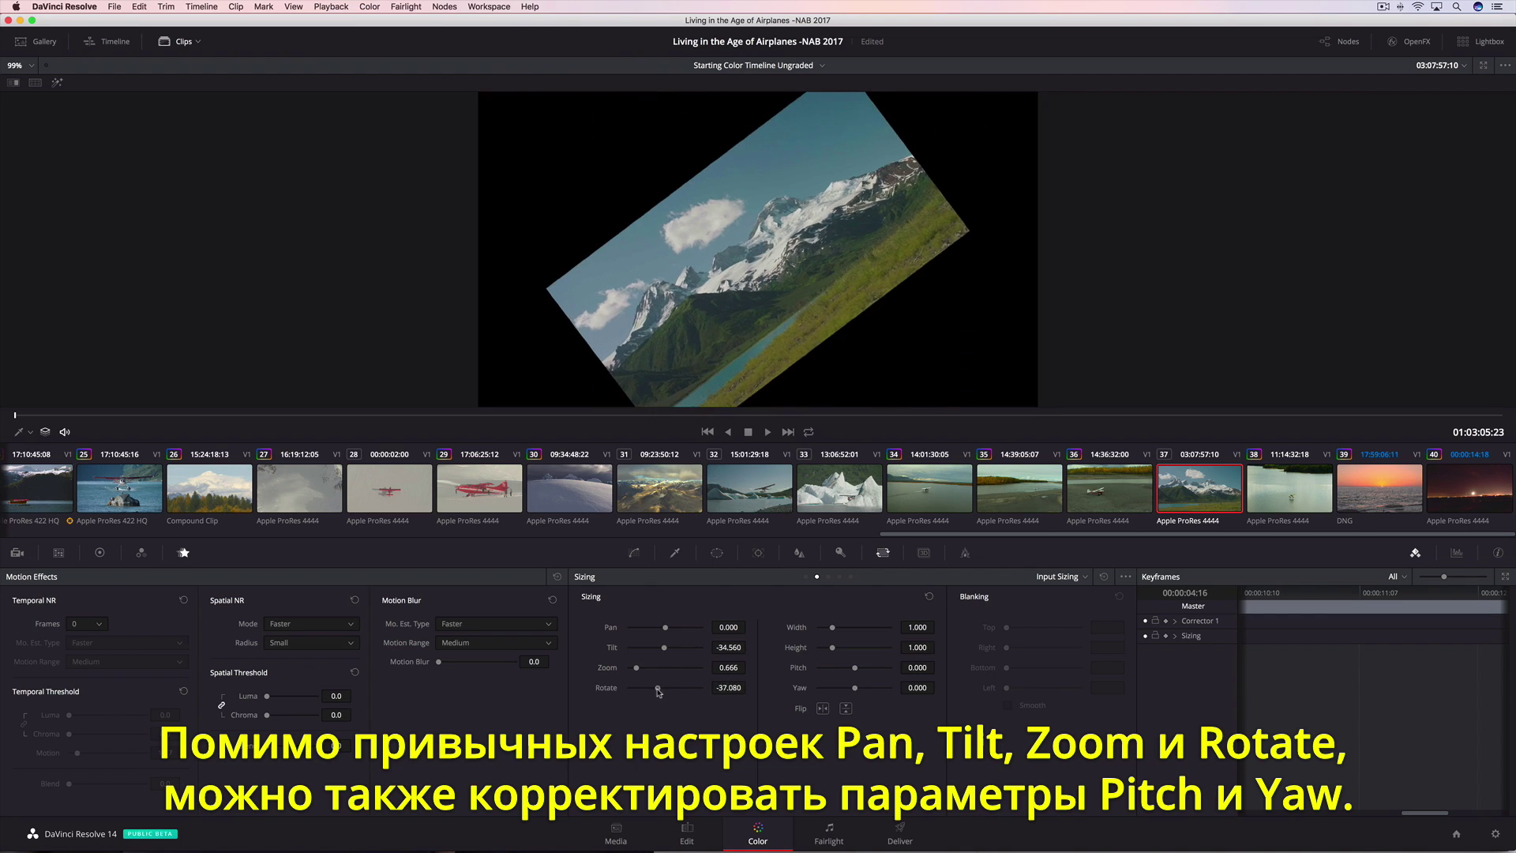
double_click(606, 688)
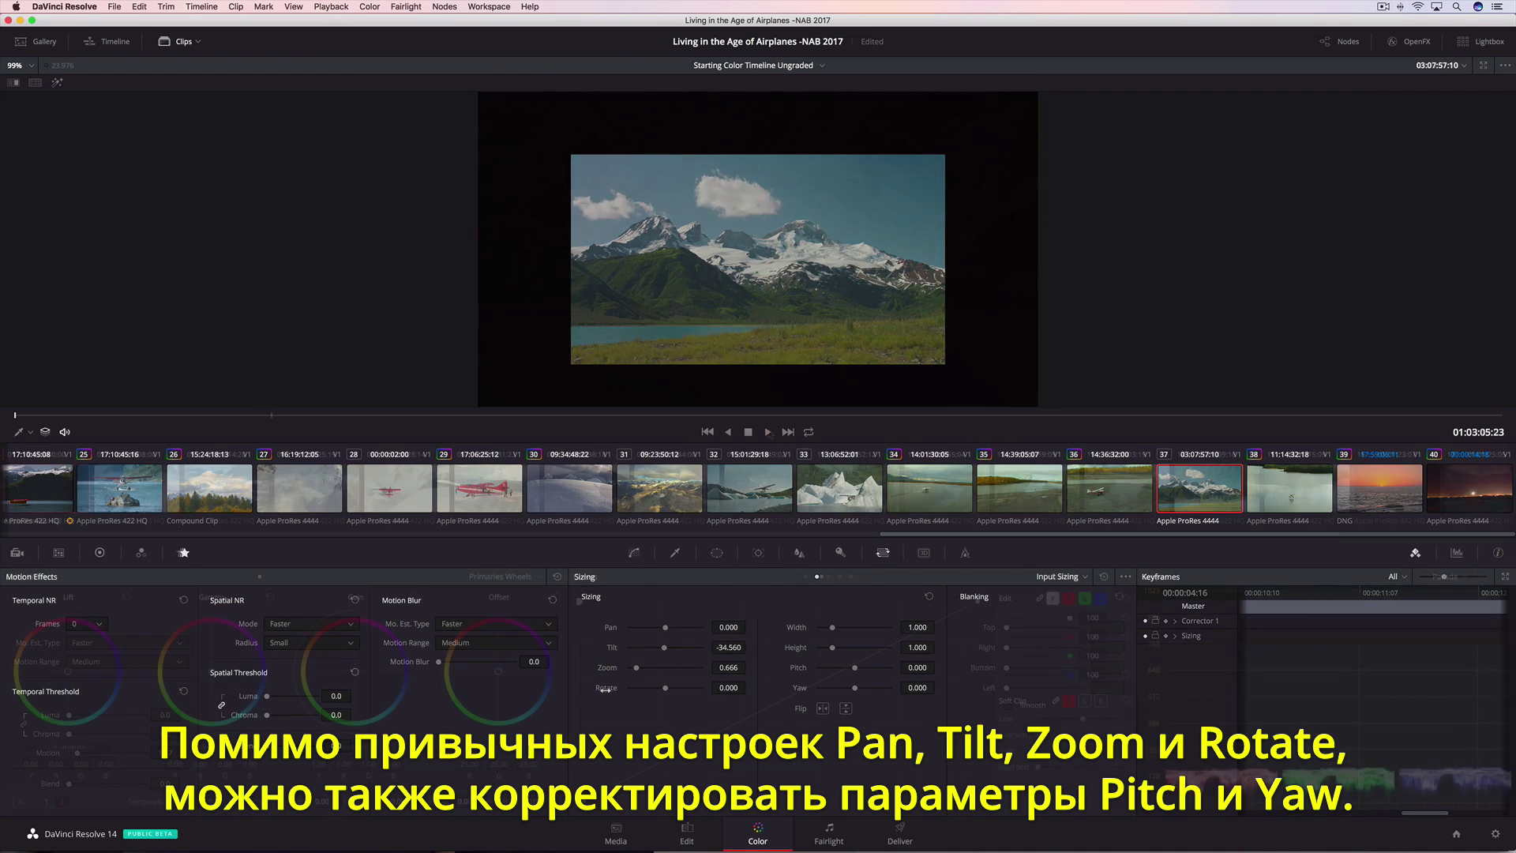